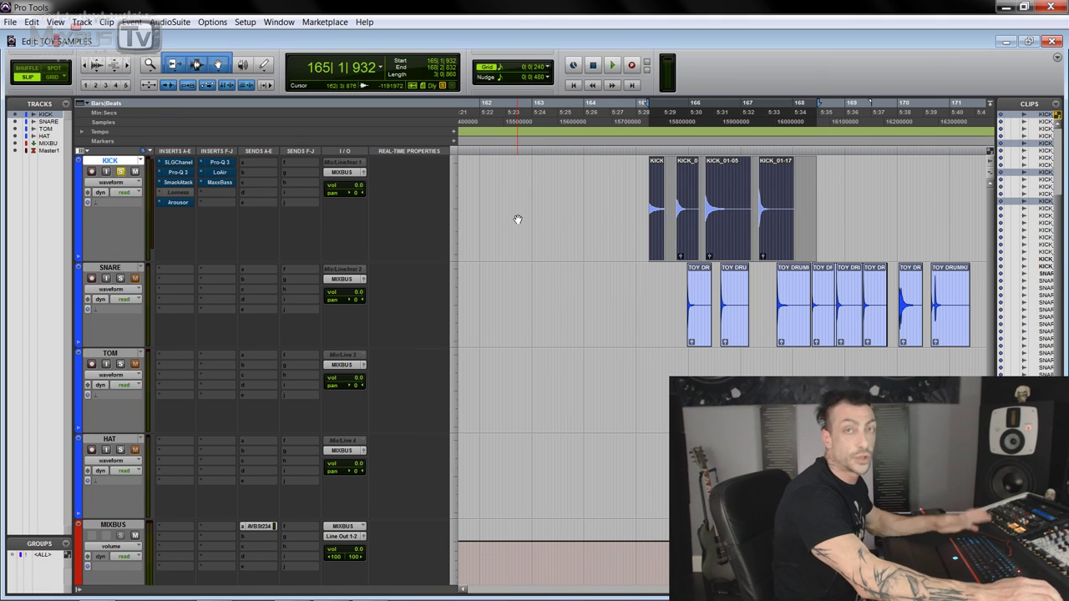
key("space")
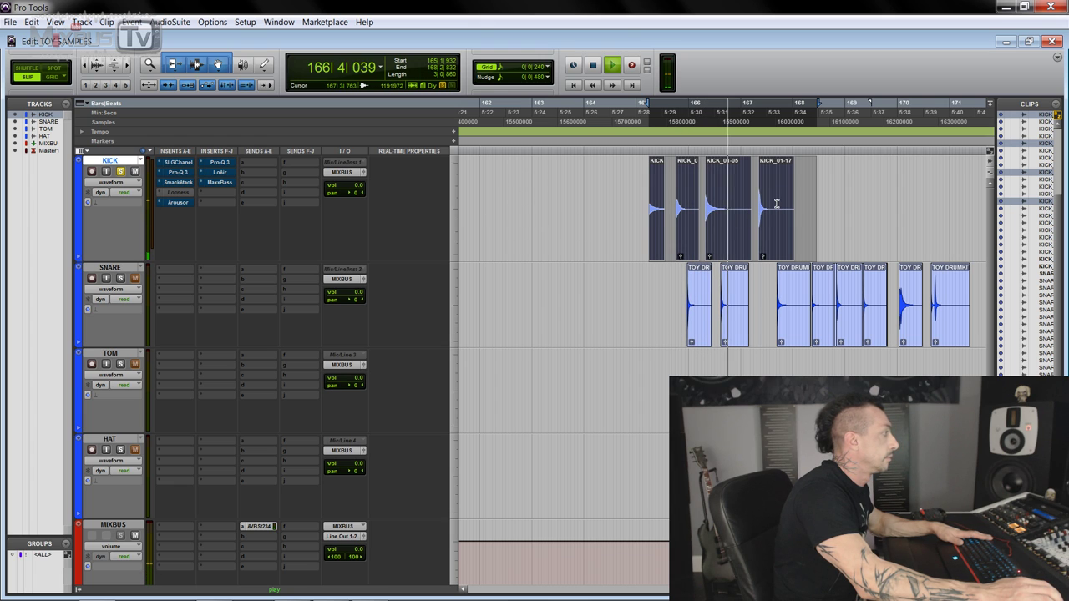
key("space")
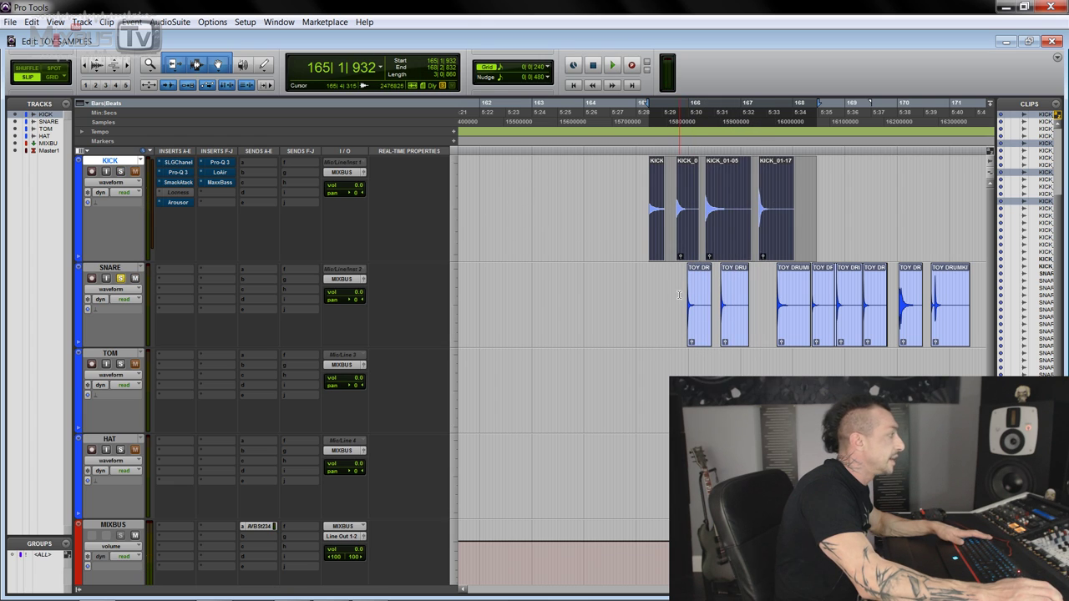
left_click_drag(679, 294, 769, 297)
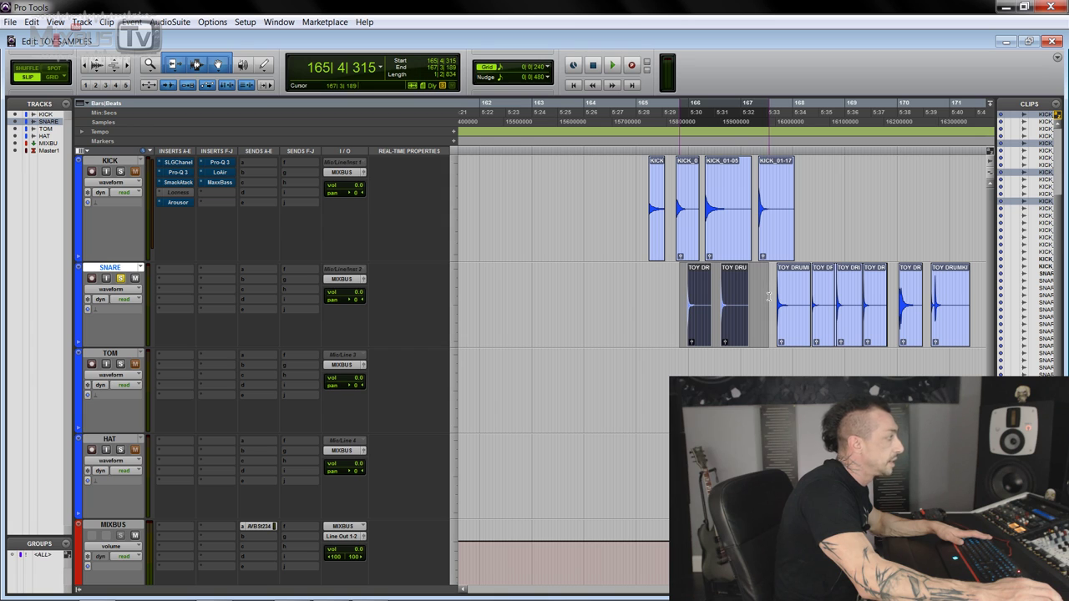
key("space")
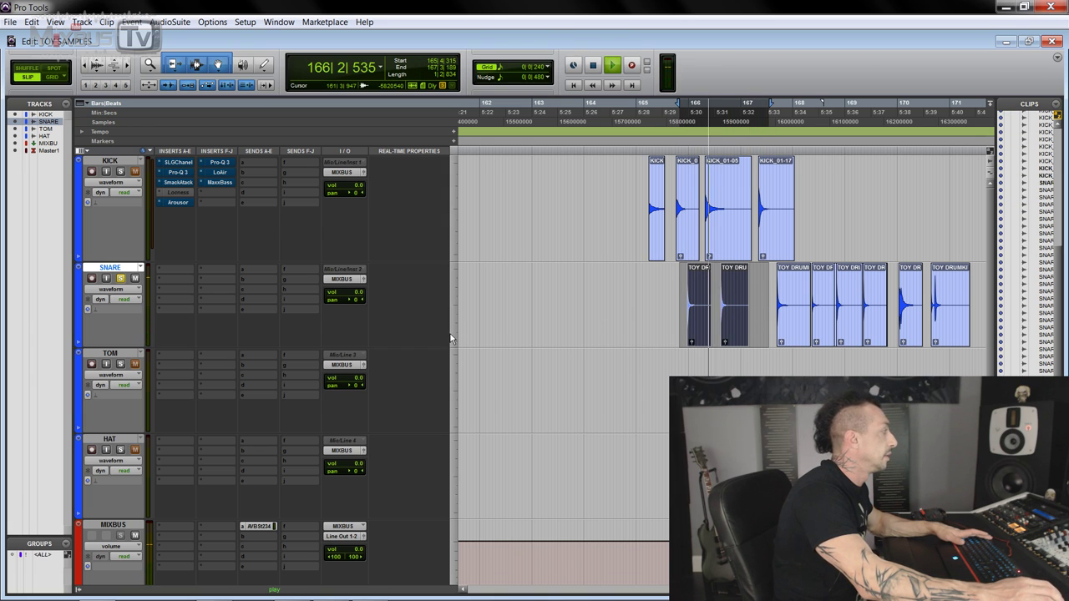
key("space")
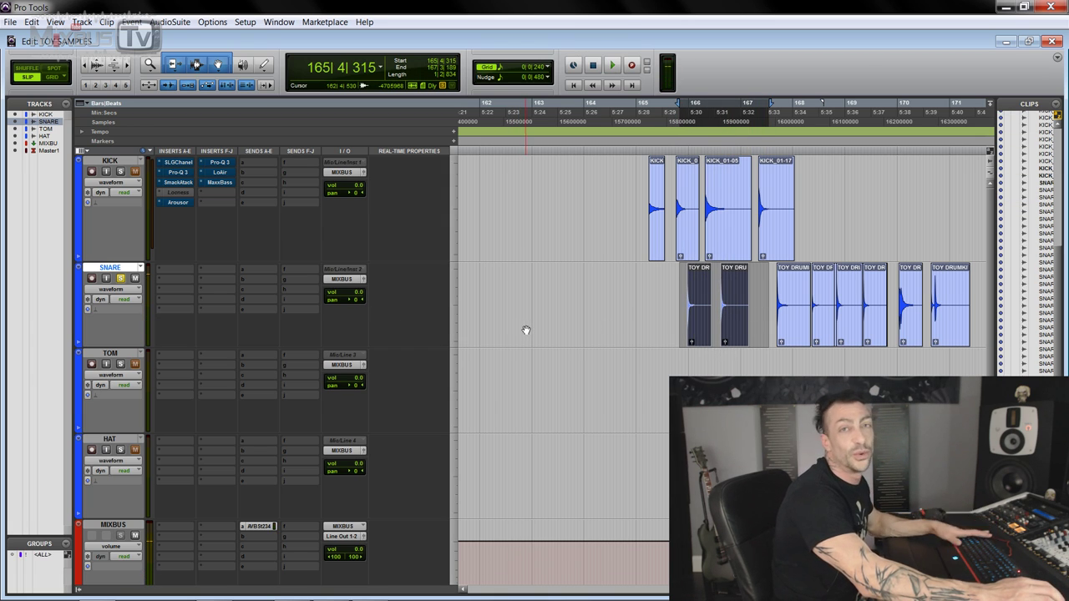
left_click(771, 296)
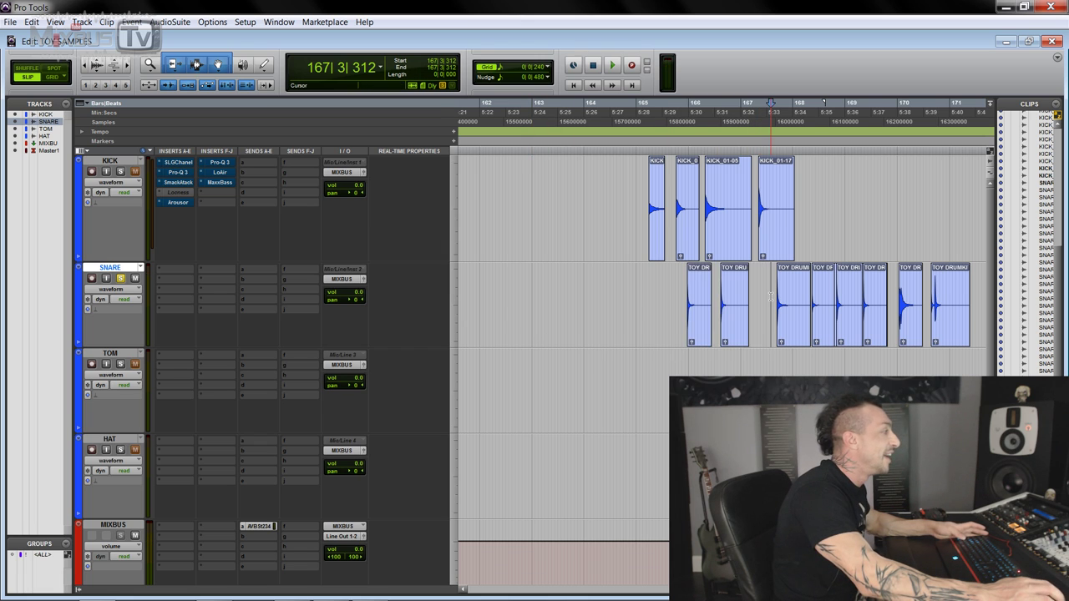
left_click(890, 293, "shift")
key("space")
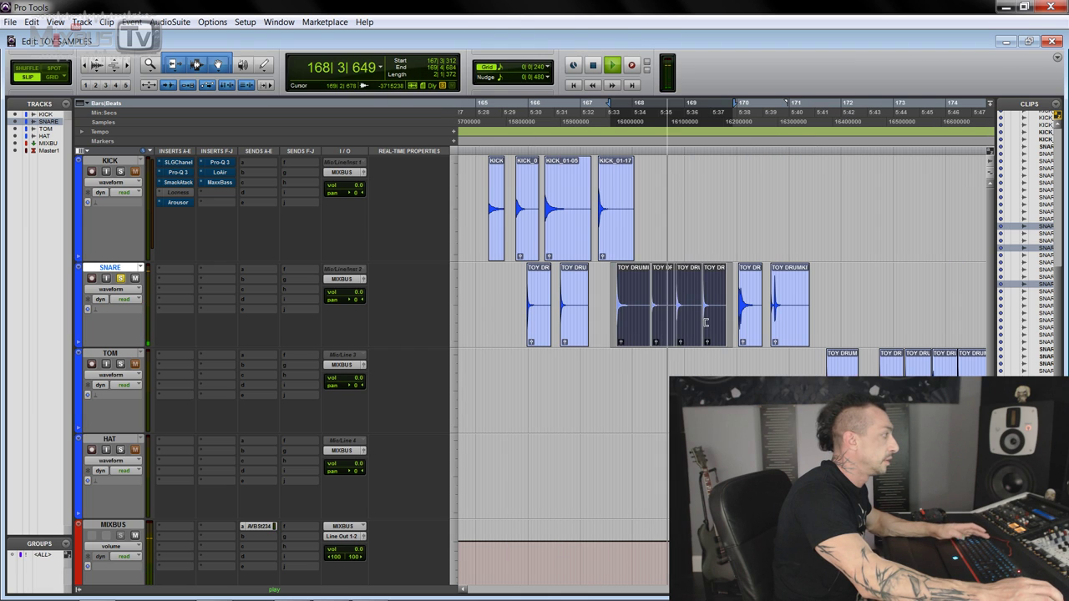
scroll(854, 303, "right", 2)
key("space")
left_click_drag(835, 304, 732, 301)
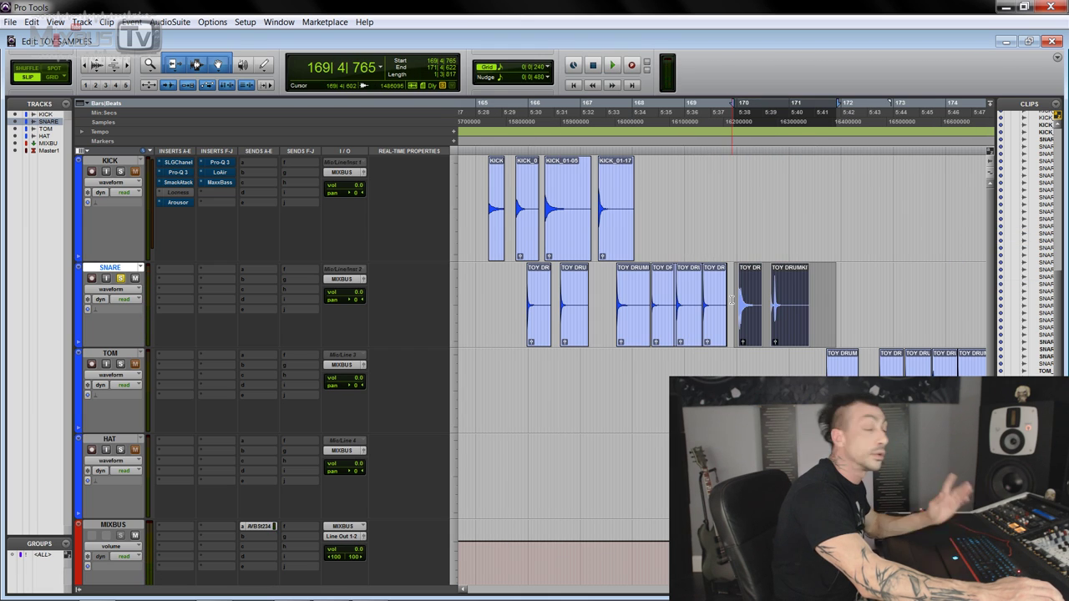
key("space")
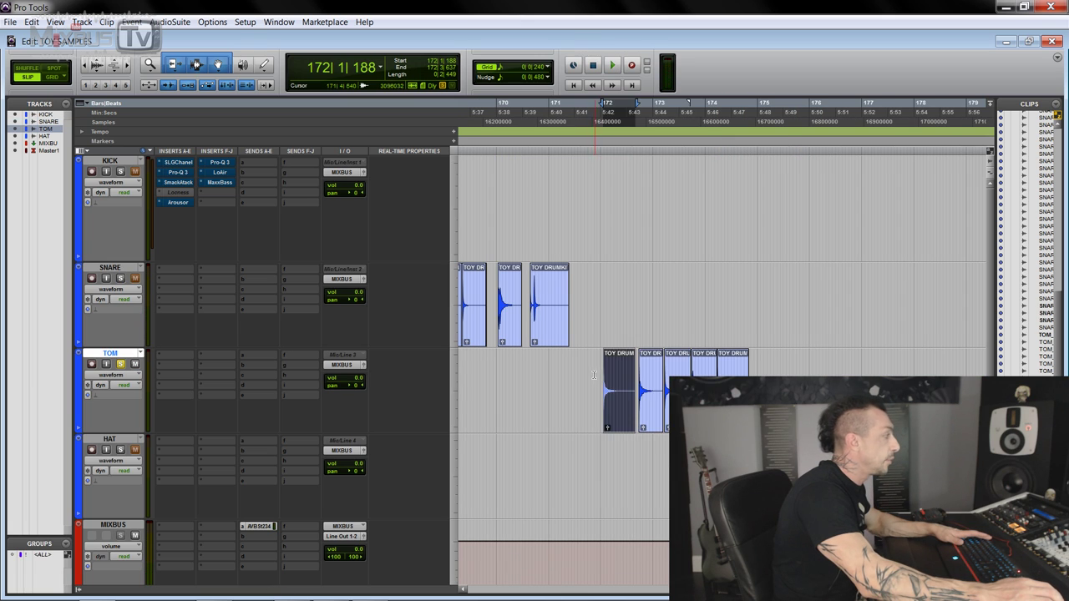
key("space")
left_click_drag(595, 392, 757, 373)
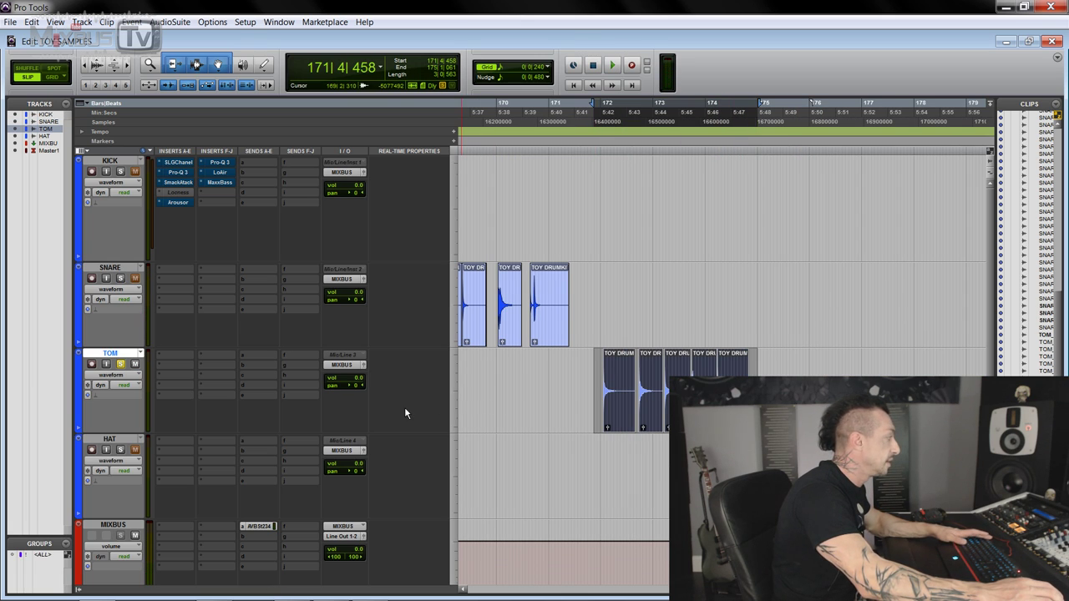
key("space")
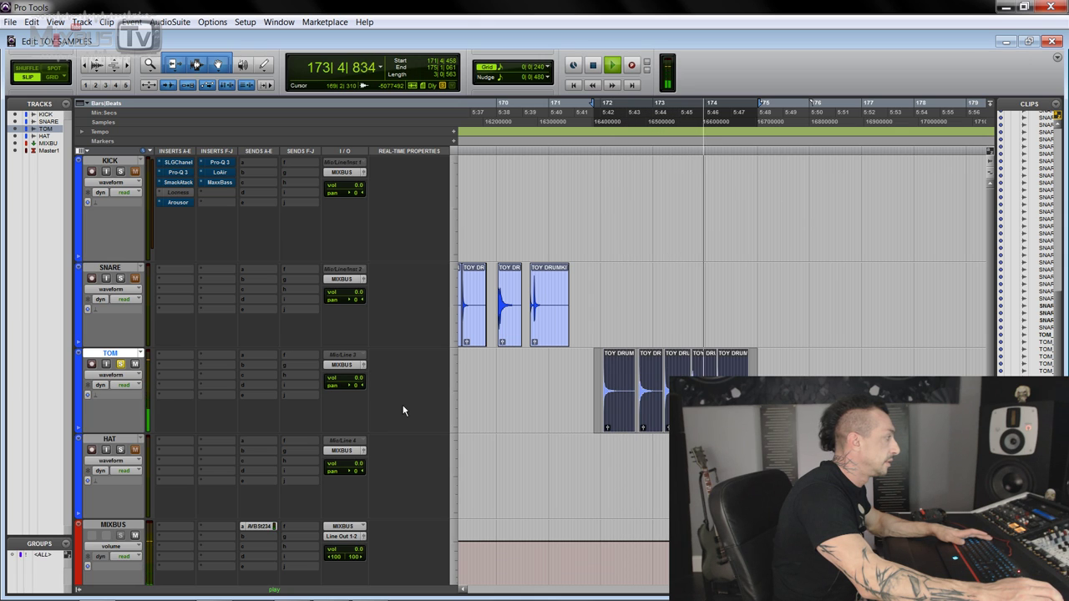
key("space")
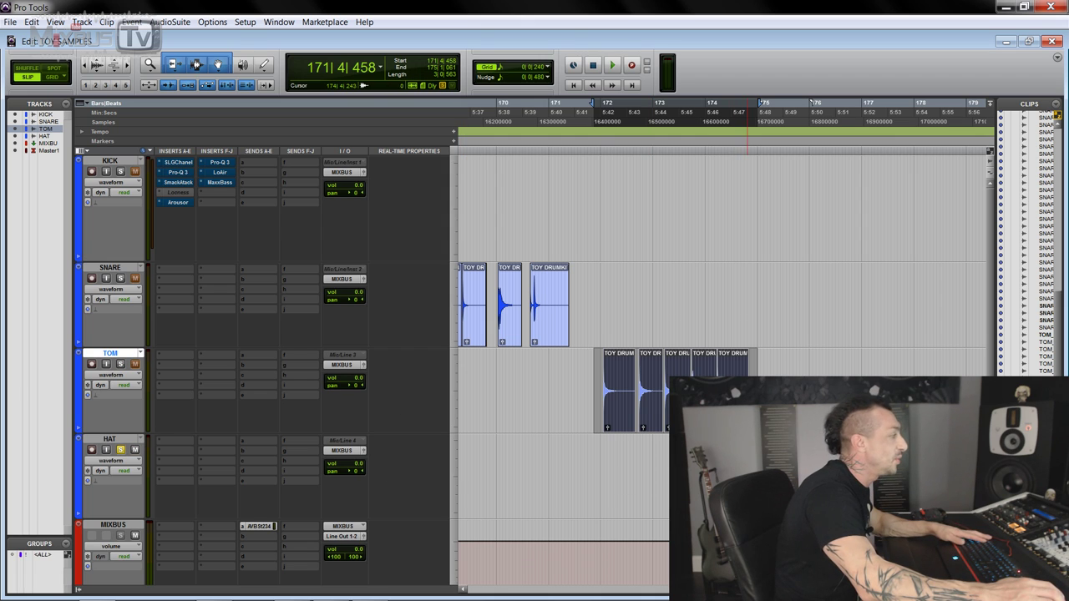
left_click(741, 476)
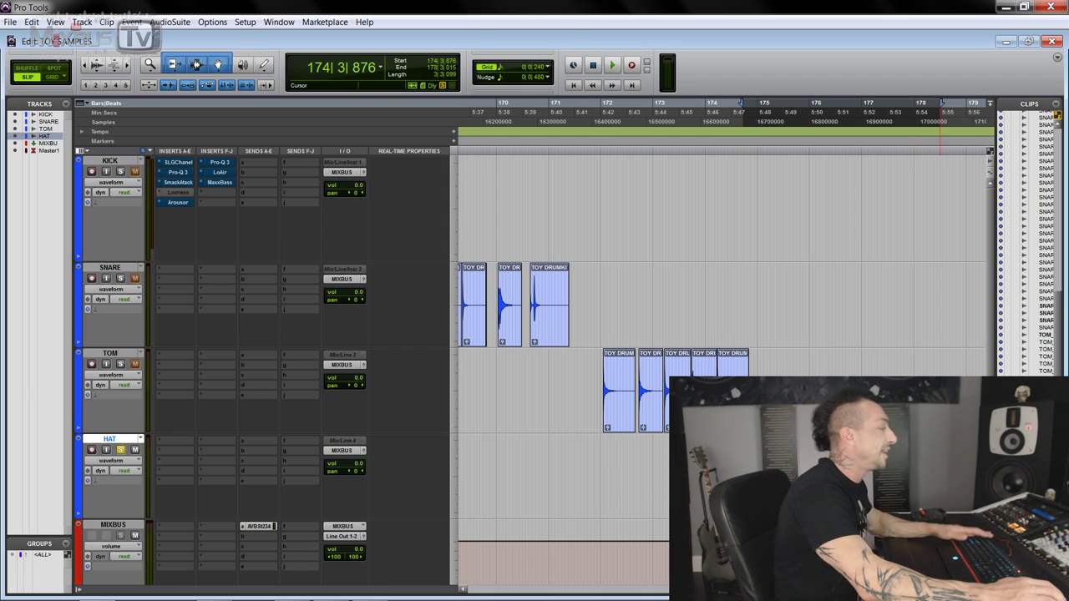
key("space")
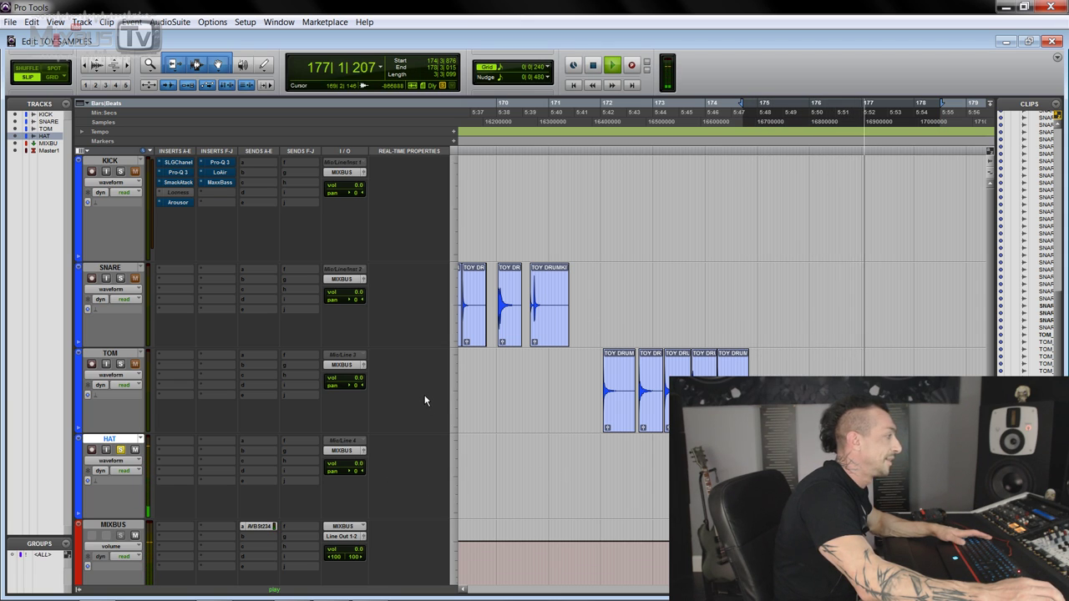
key("space")
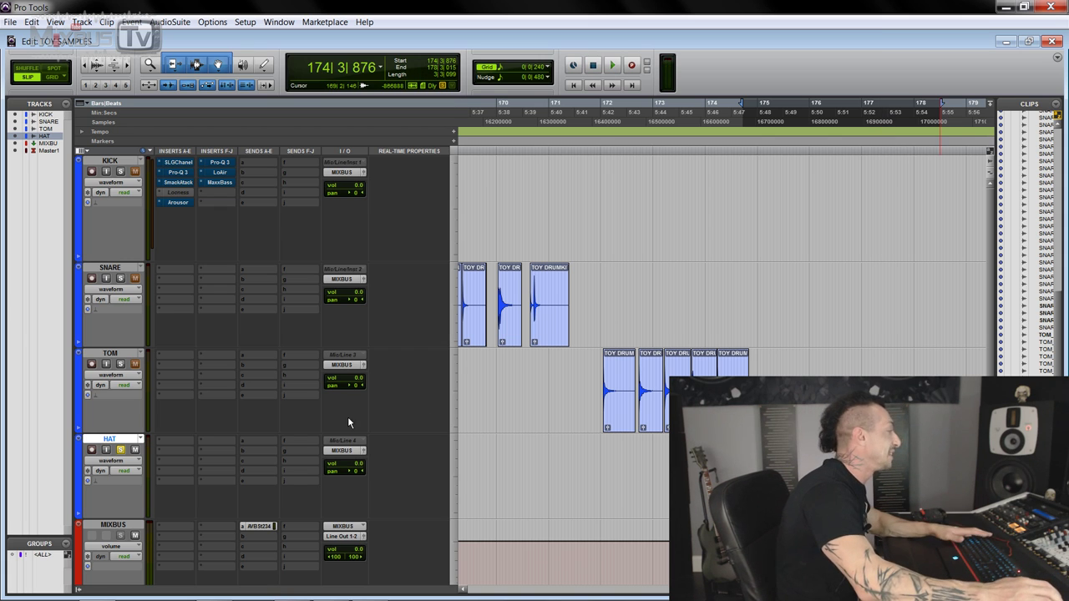
Zoom in on the toy kit kick clips and play the TOY KIT KICK HARD [RAW] clip
key("ctrl+bracketleft")
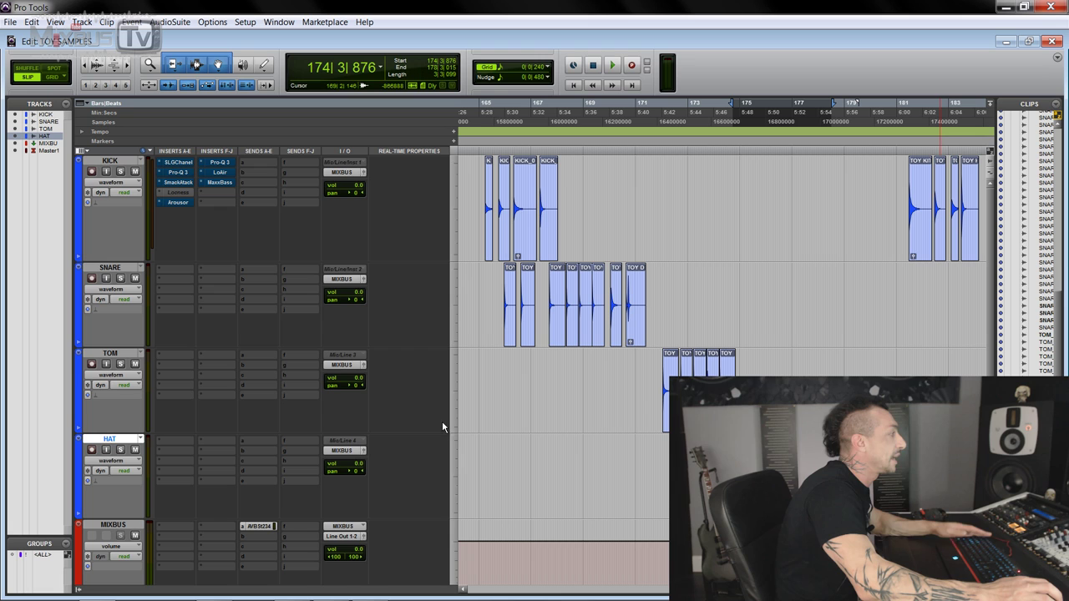
scroll(775, 337, "right", 3)
left_click(775, 337)
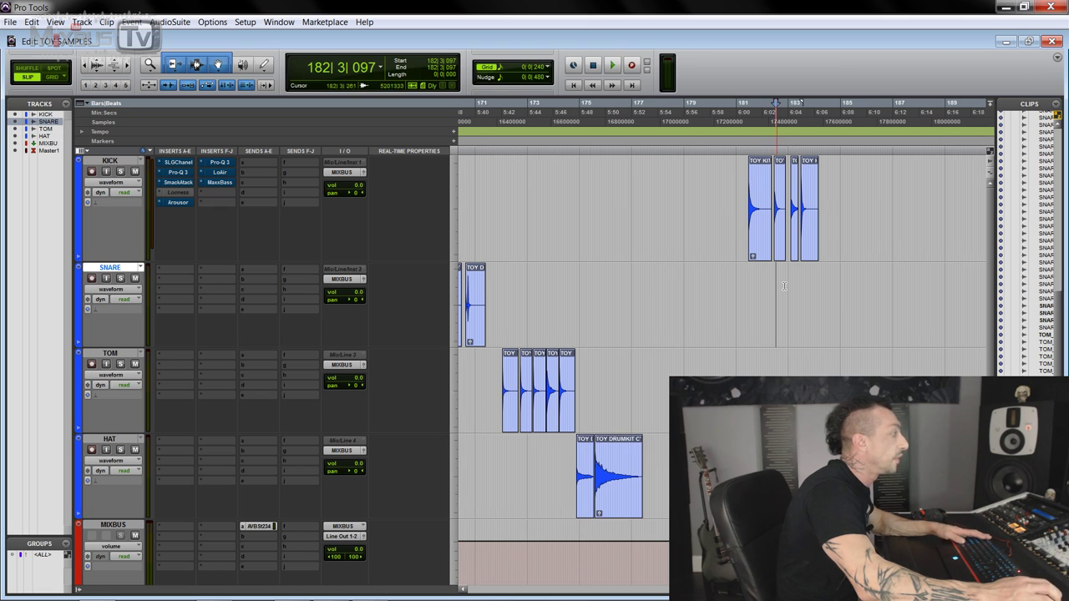
key("ctrl+bracketright")
key("ctrl+bracketright")
left_click(668, 241)
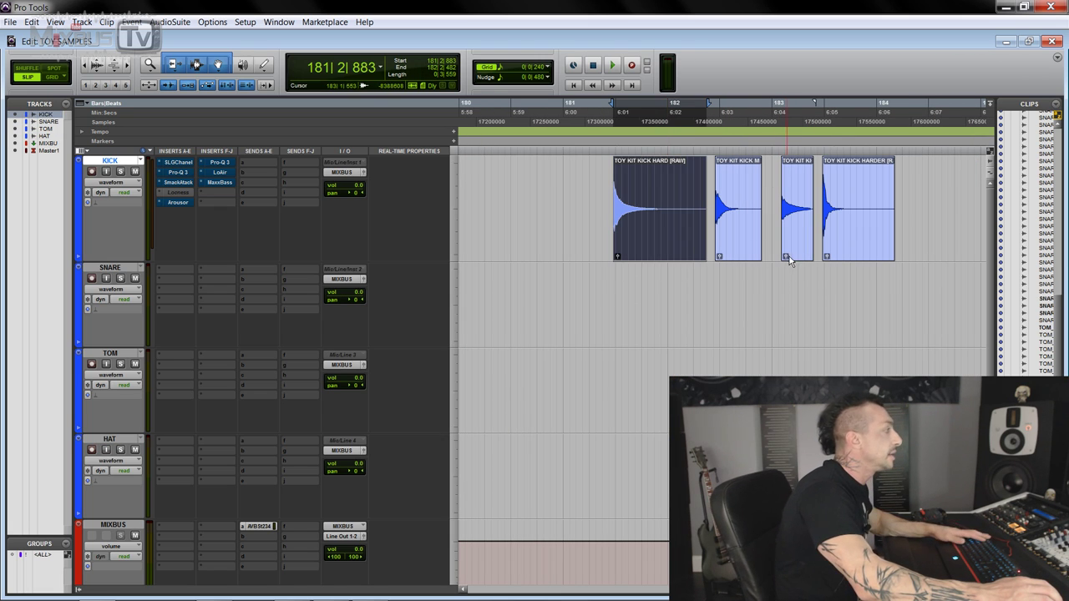
key("space")
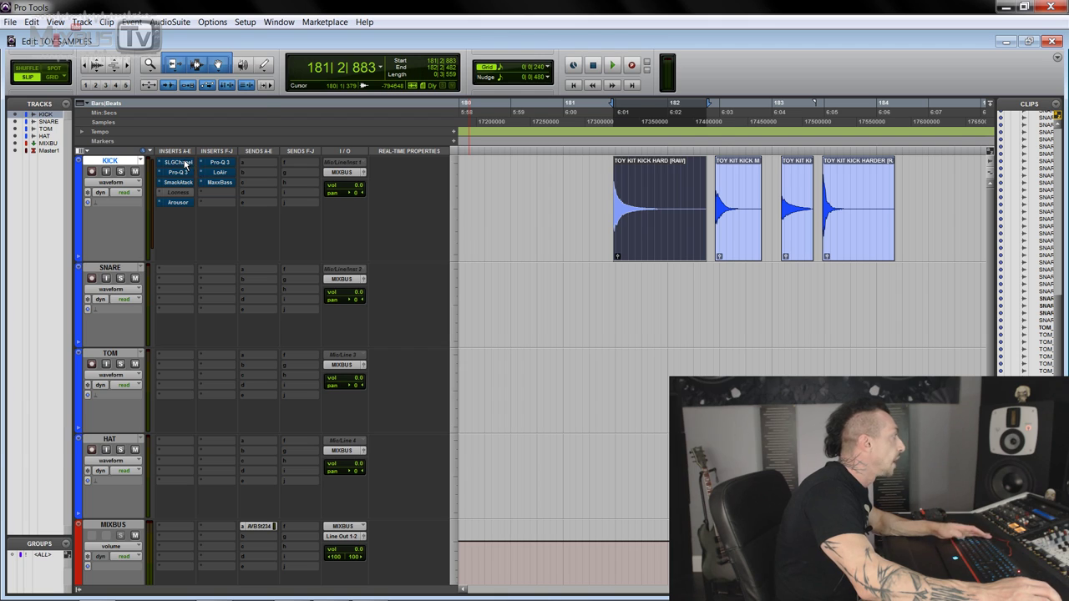
Review the kick's SSL channel strip low-mid EQ and its Pro-Q 3 settings
left_click(185, 163)
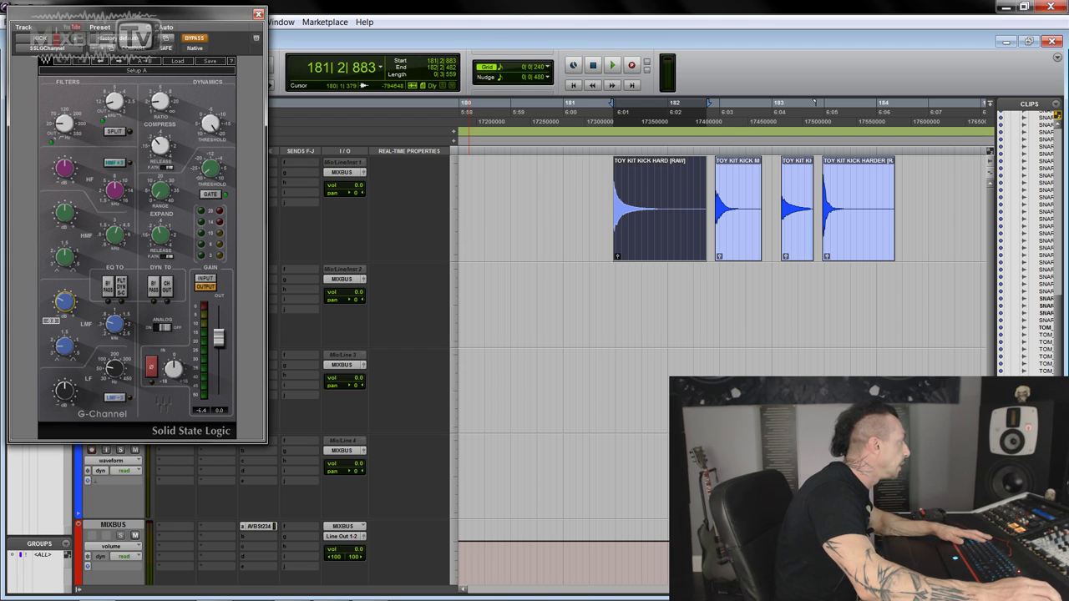
left_click(117, 325)
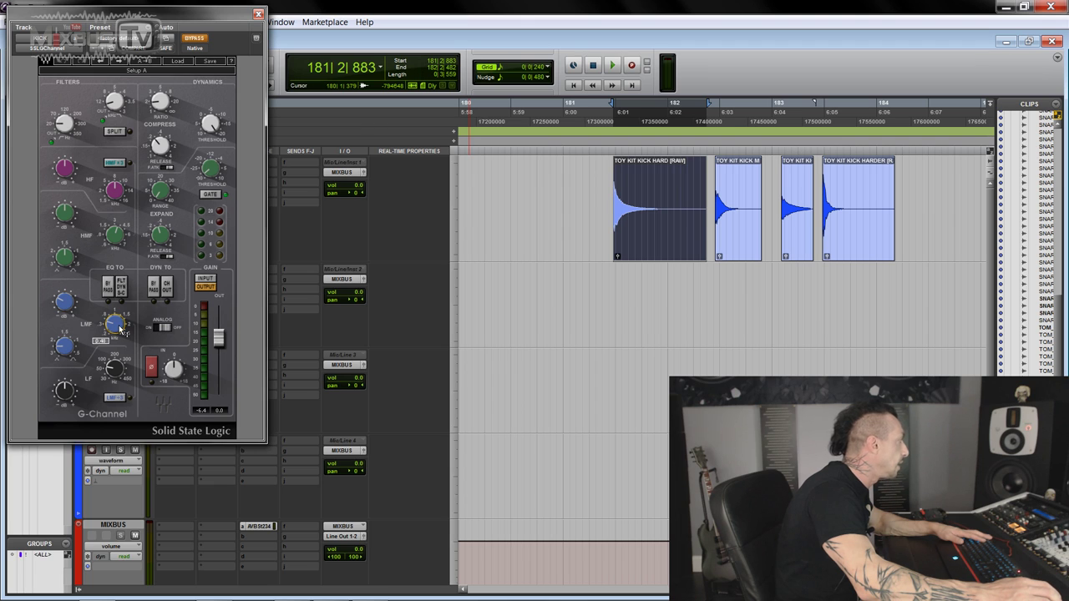
left_click(259, 15)
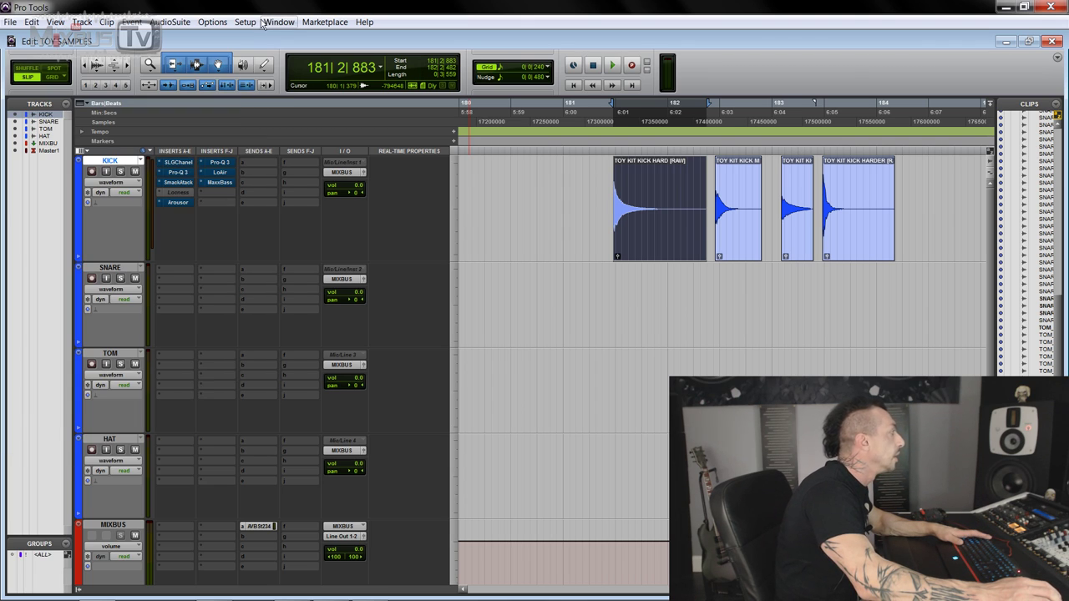
left_click(178, 172)
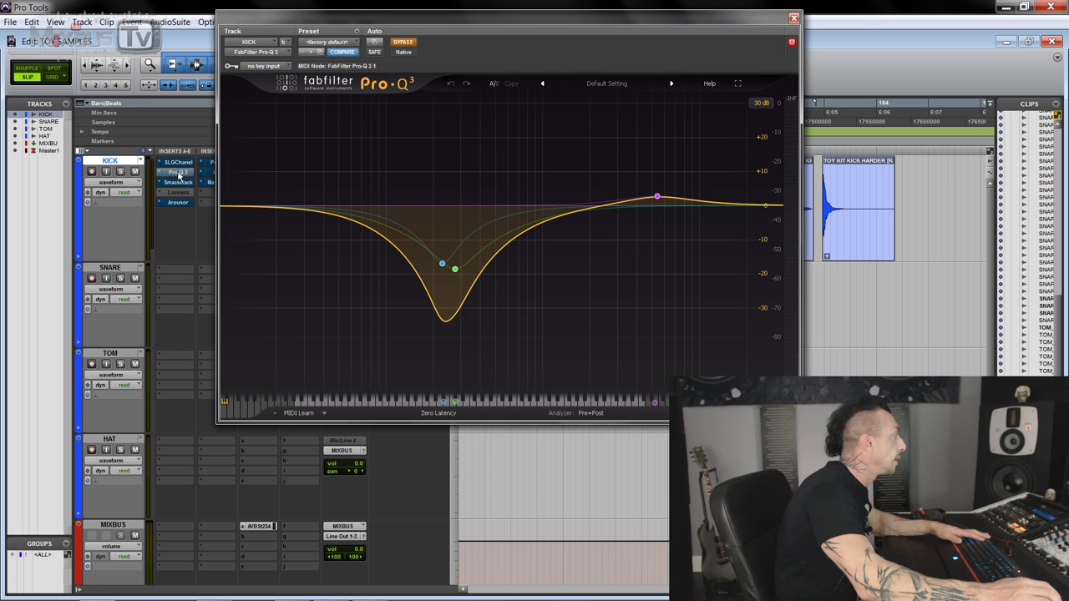
left_click(792, 19)
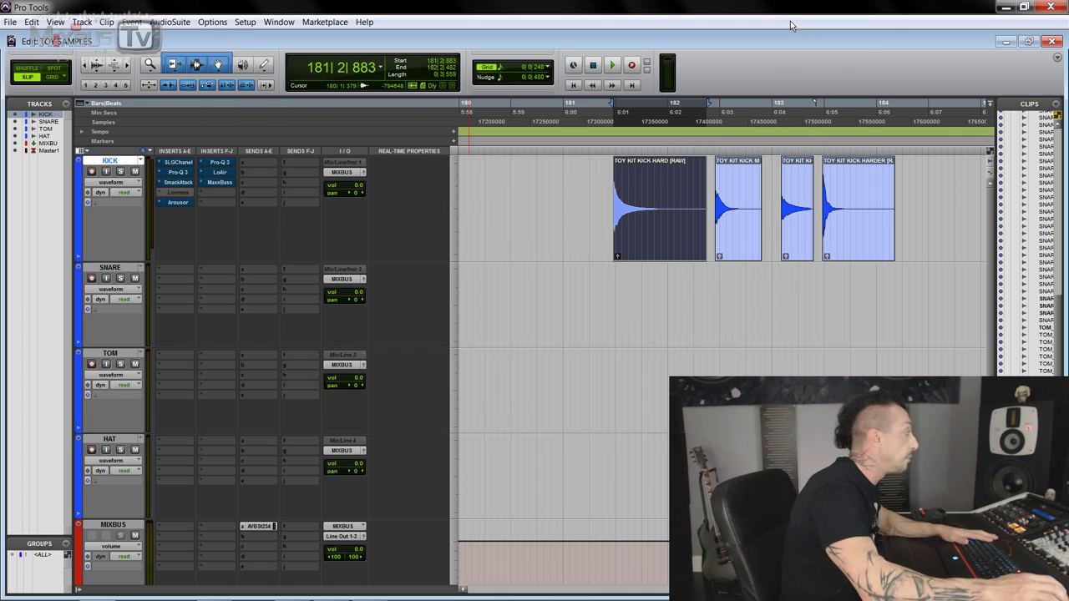
key("space")
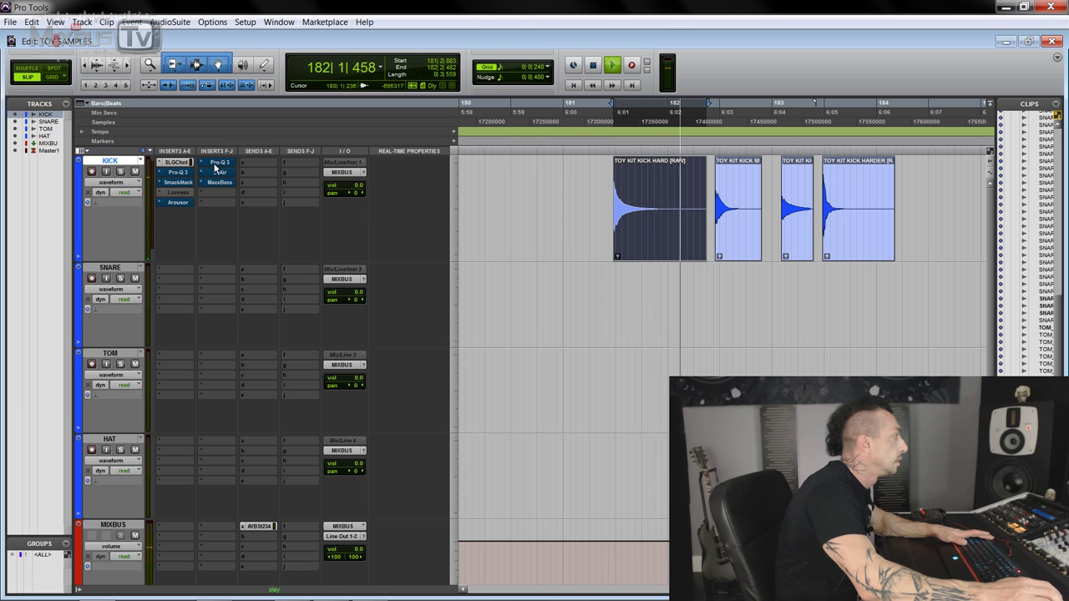
Bypass the kick's Pro-Q 3 insert, then reopen it and play to hear the change
right_click(611, 70)
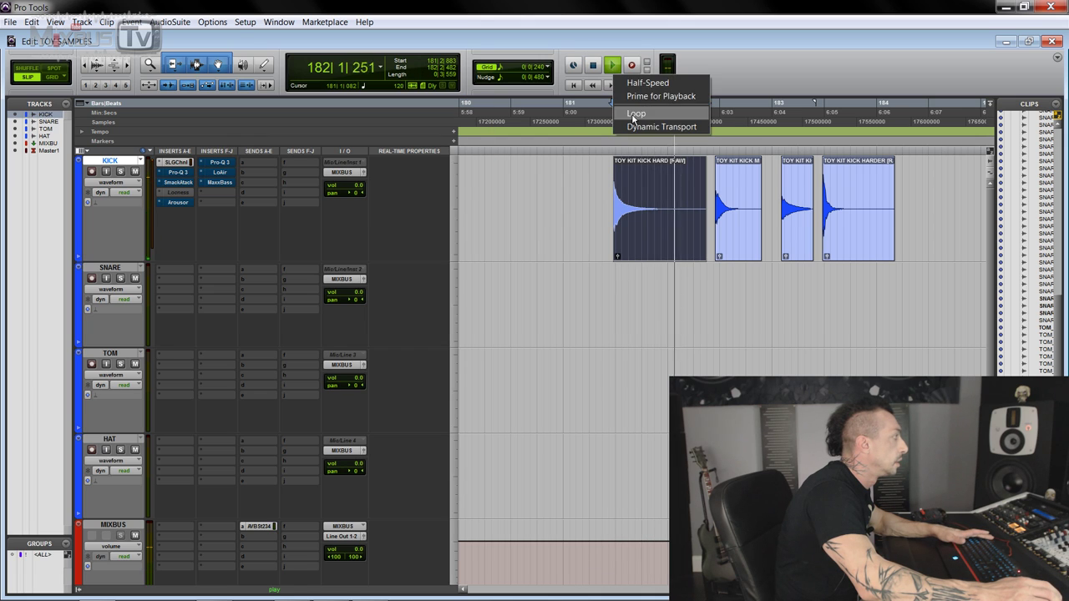
left_click(632, 114)
right_click(178, 172)
left_click(186, 177)
left_click(177, 172)
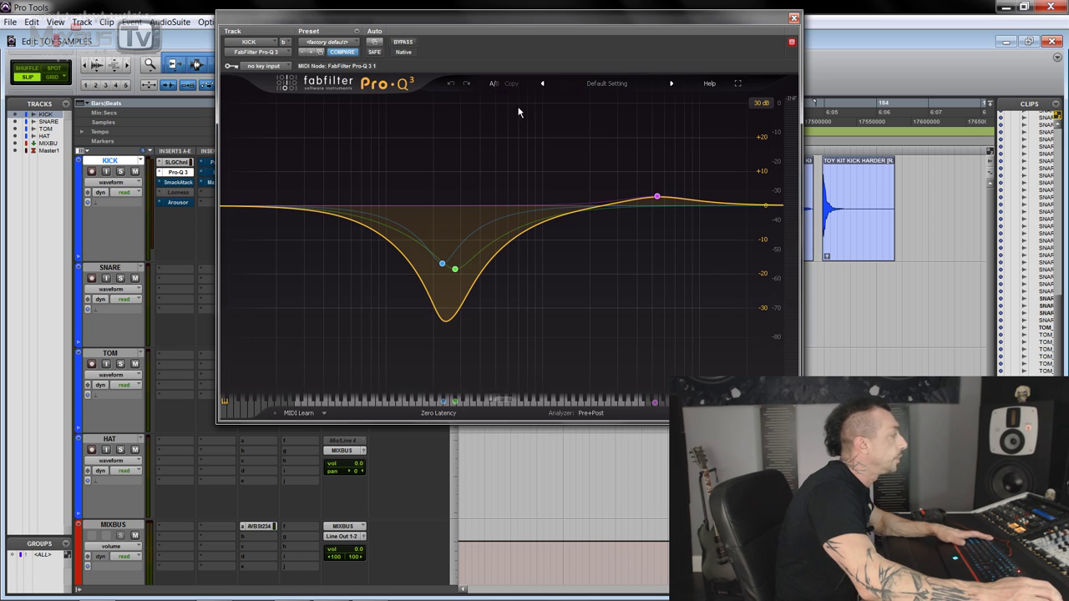
key("space")
Review the Smack Attack and Arousor settings while the kick plays through its chain
left_click(178, 182)
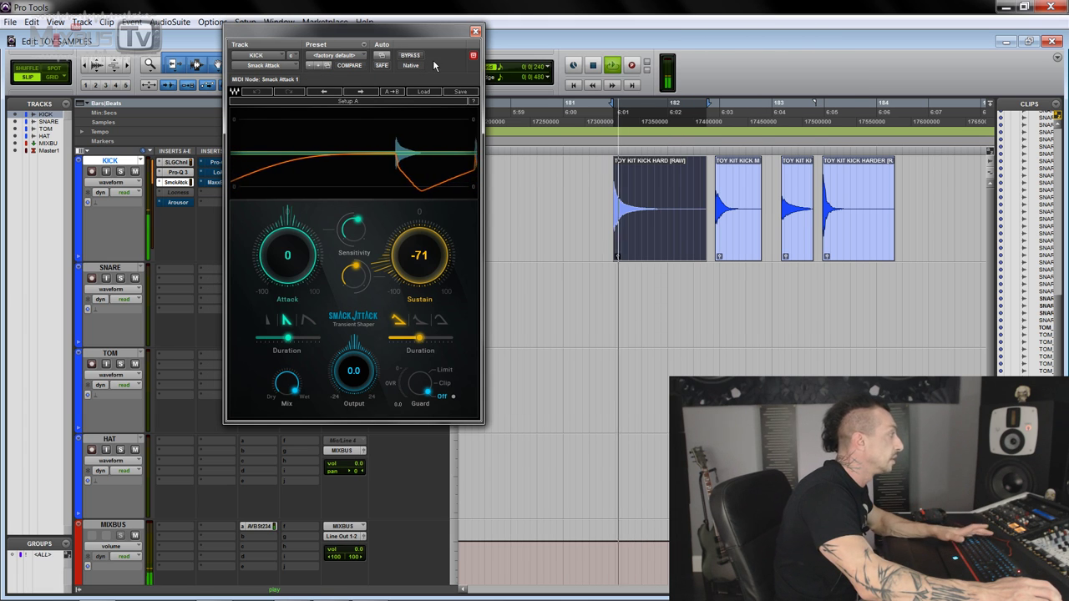
left_click(176, 202)
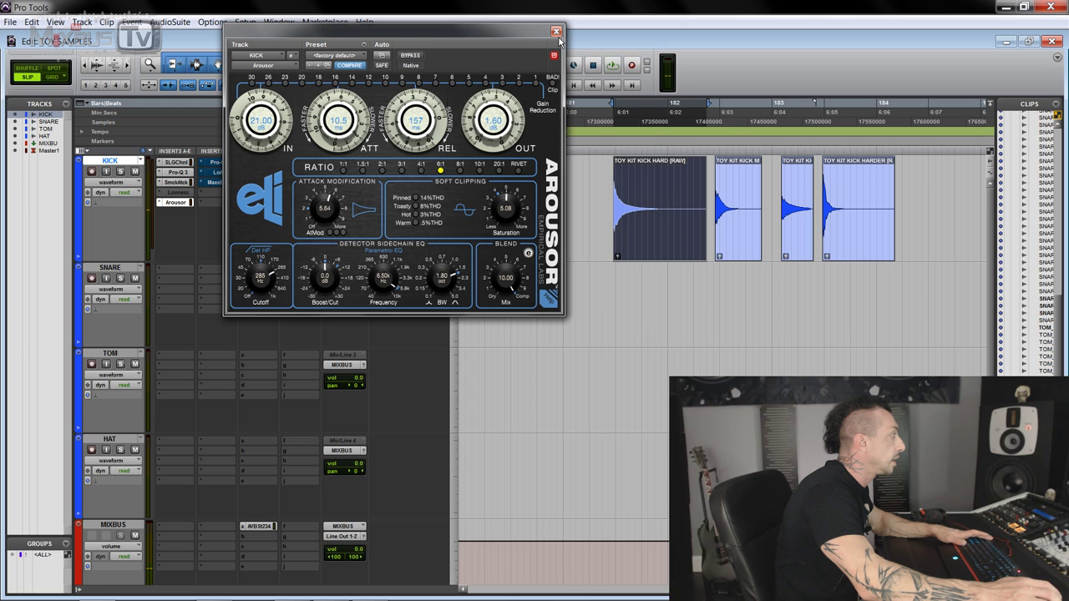
key("space")
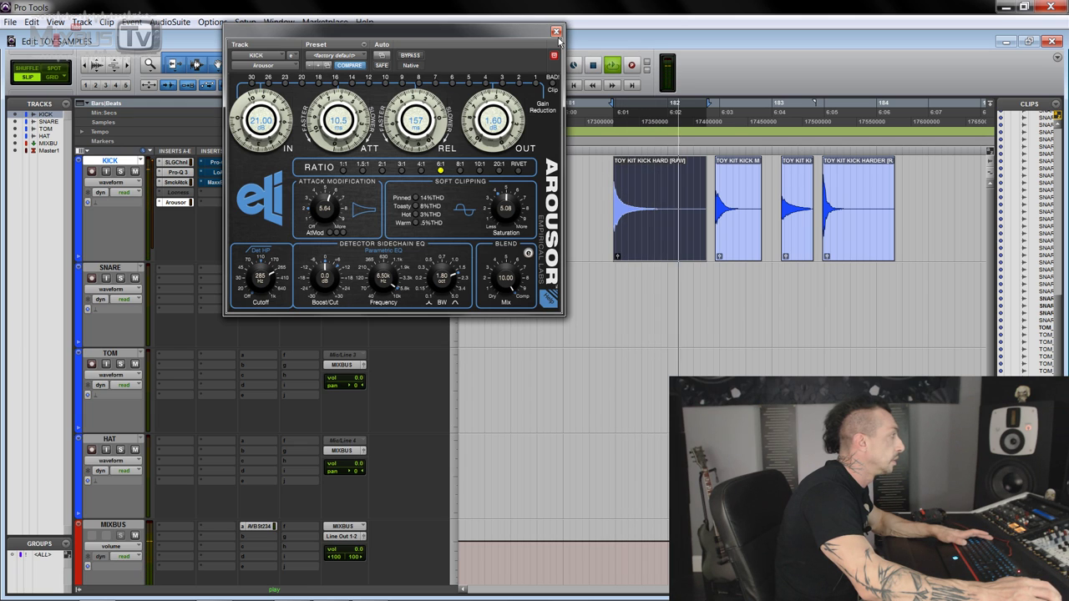
Close Arousor, take the kick's Pro-Q 3 out of bypass, and set its display range to 12 dB
left_click(556, 34)
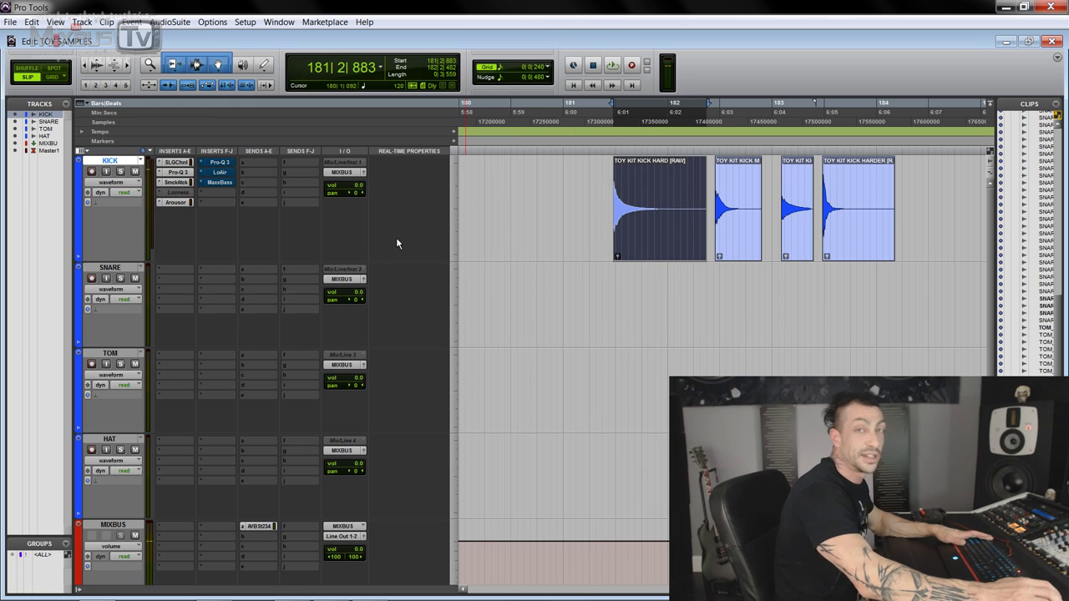
left_click(218, 163)
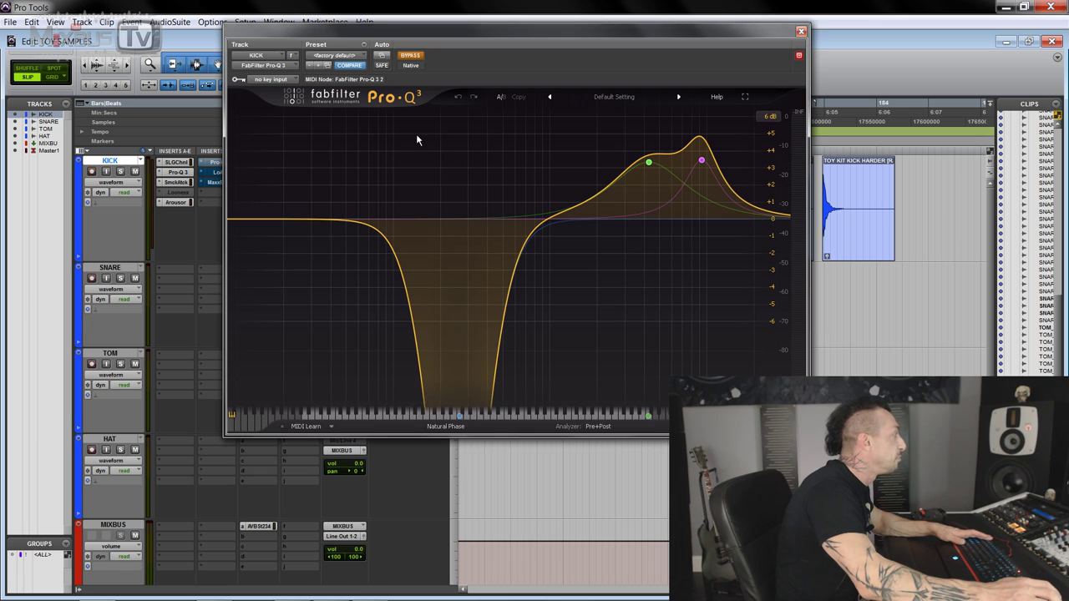
left_click(410, 57)
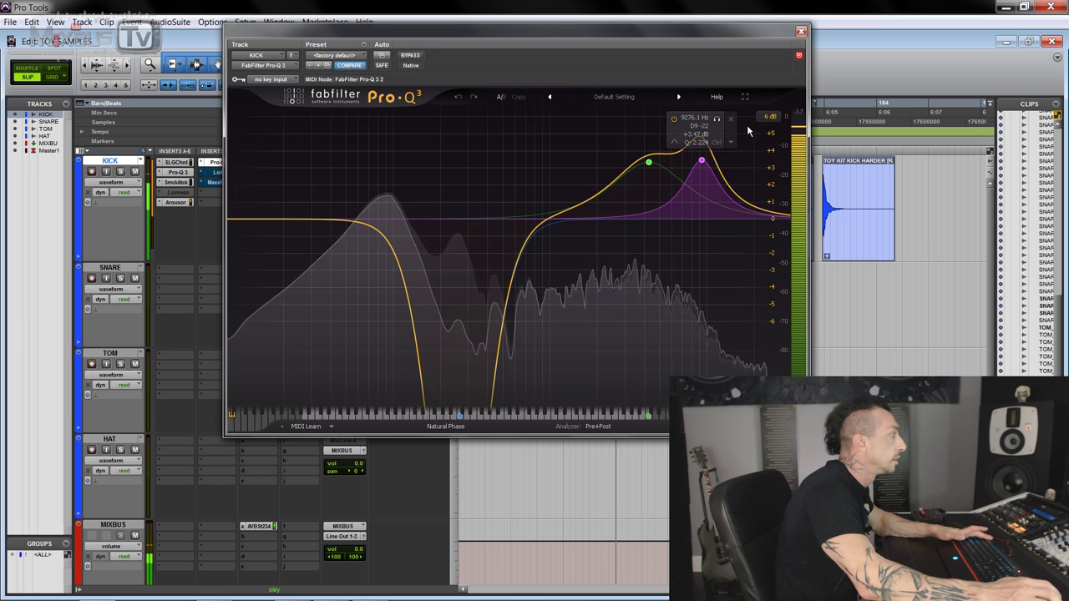
left_click(768, 117)
left_click(784, 158)
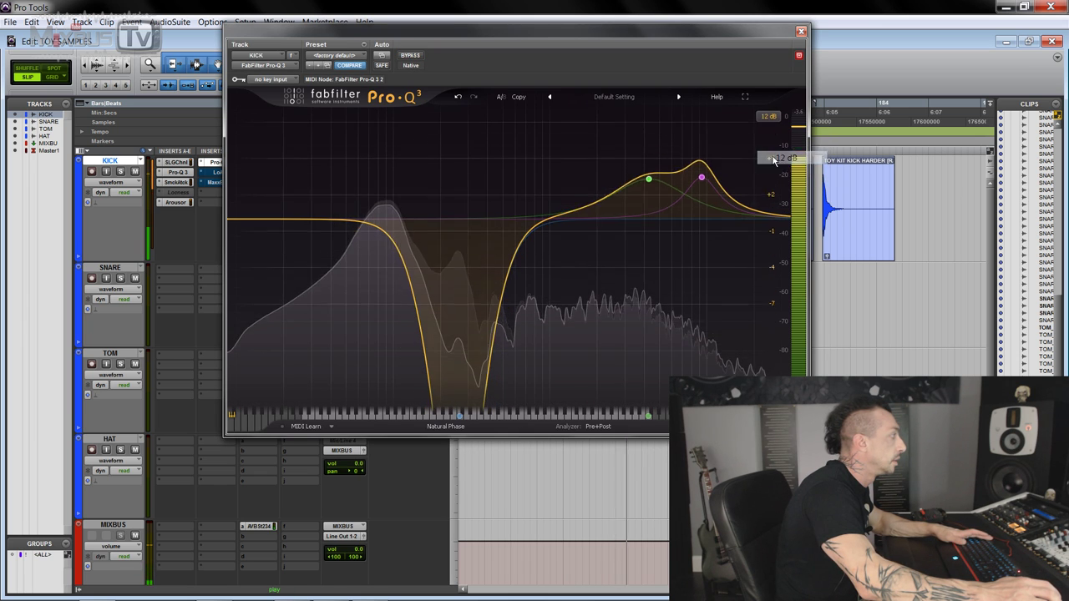
left_click(802, 32)
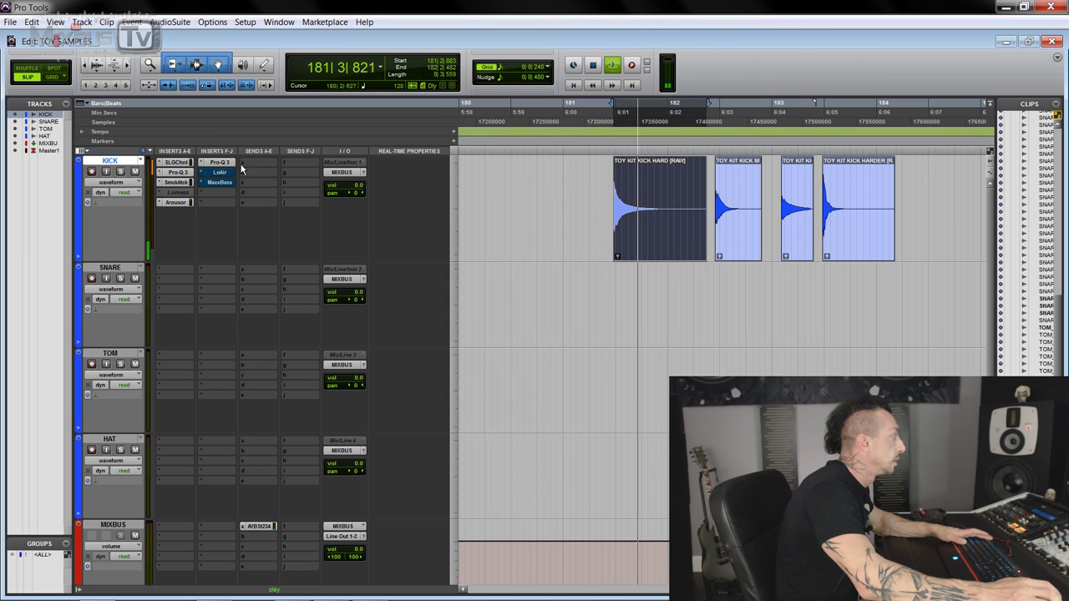
Set Pro-Q 3's display range to 30 dB, raise the low notch to about -11.4 dB, and audition it
left_click(218, 162)
left_click(767, 117)
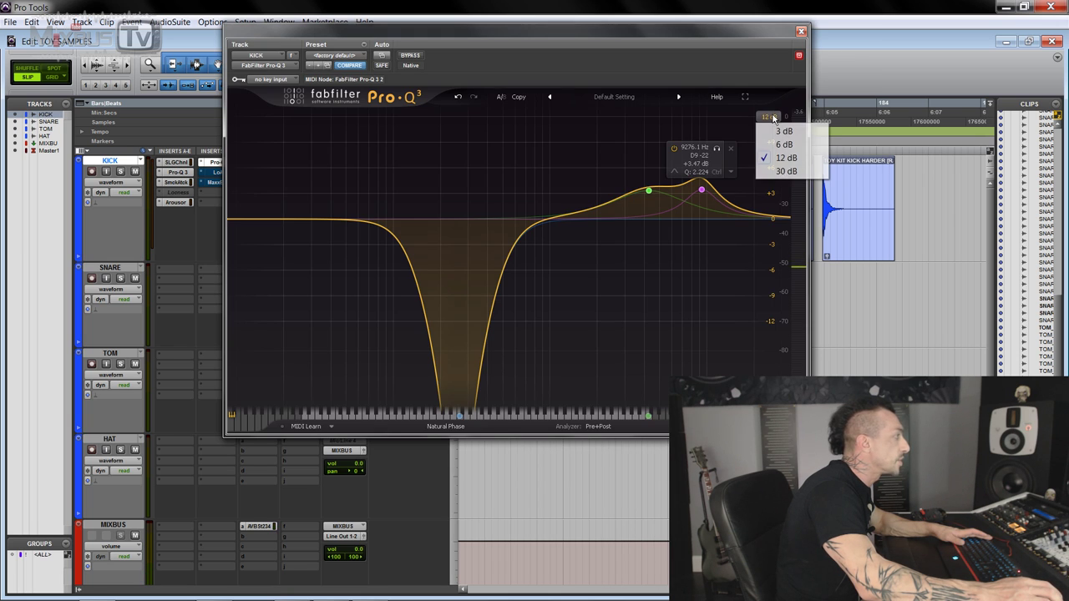
left_click(785, 175)
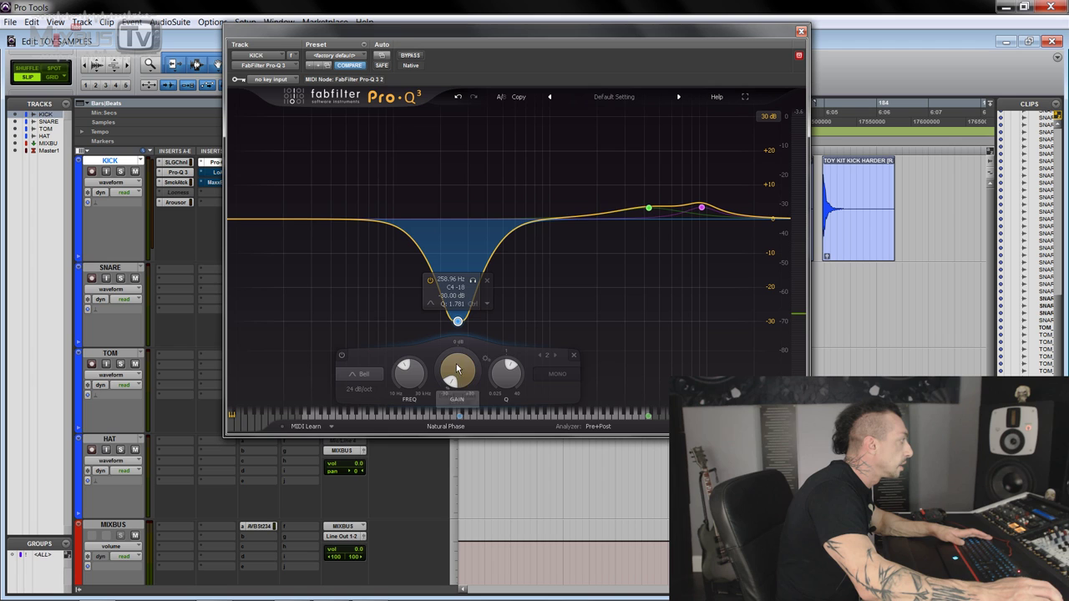
scroll(456, 380, "up", 10)
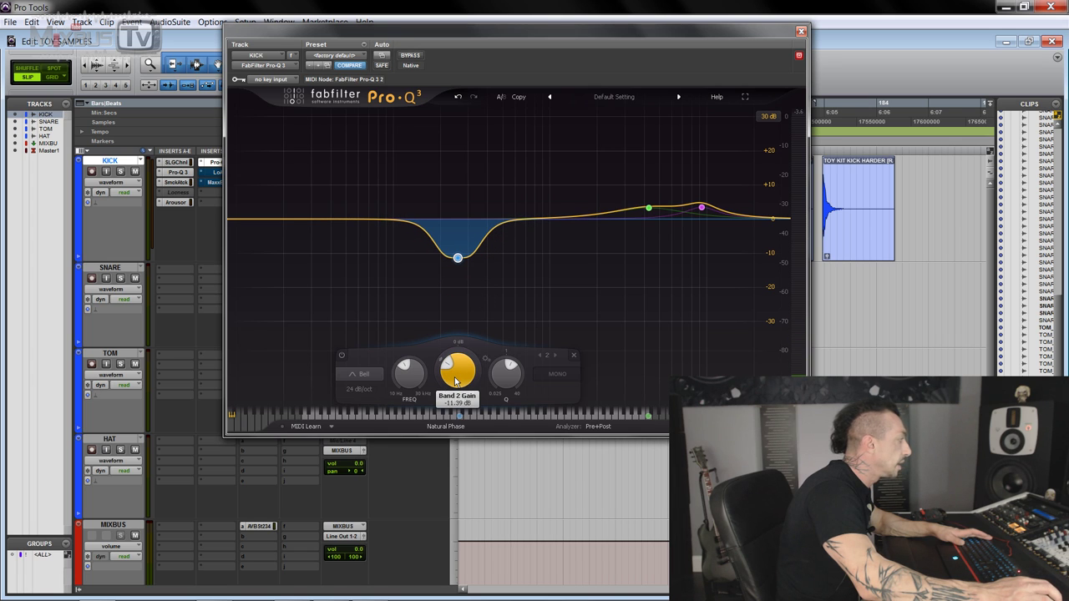
key("space")
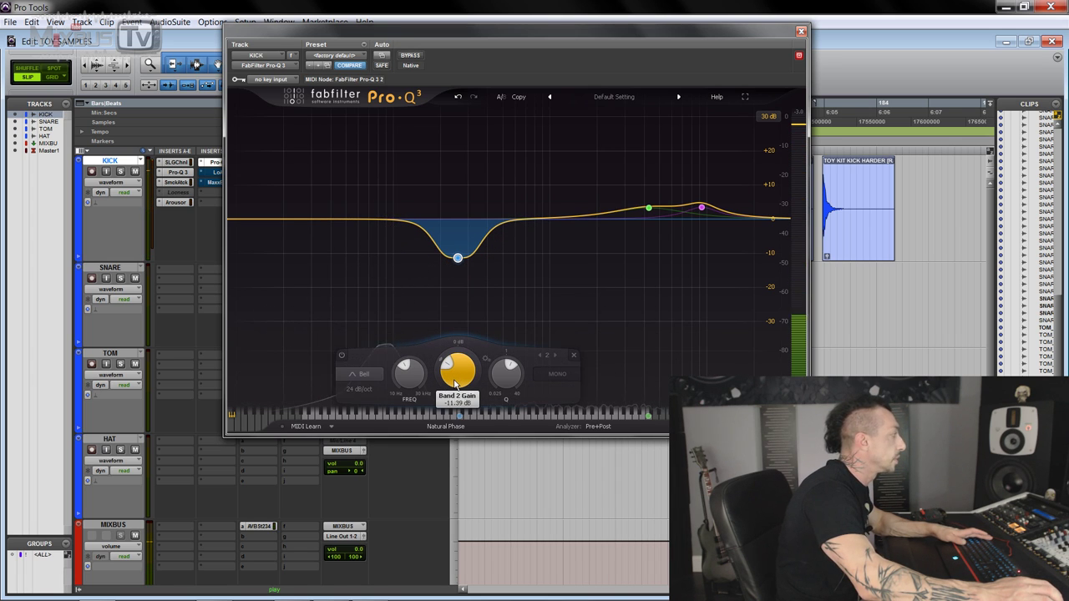
key("ctrl+w")
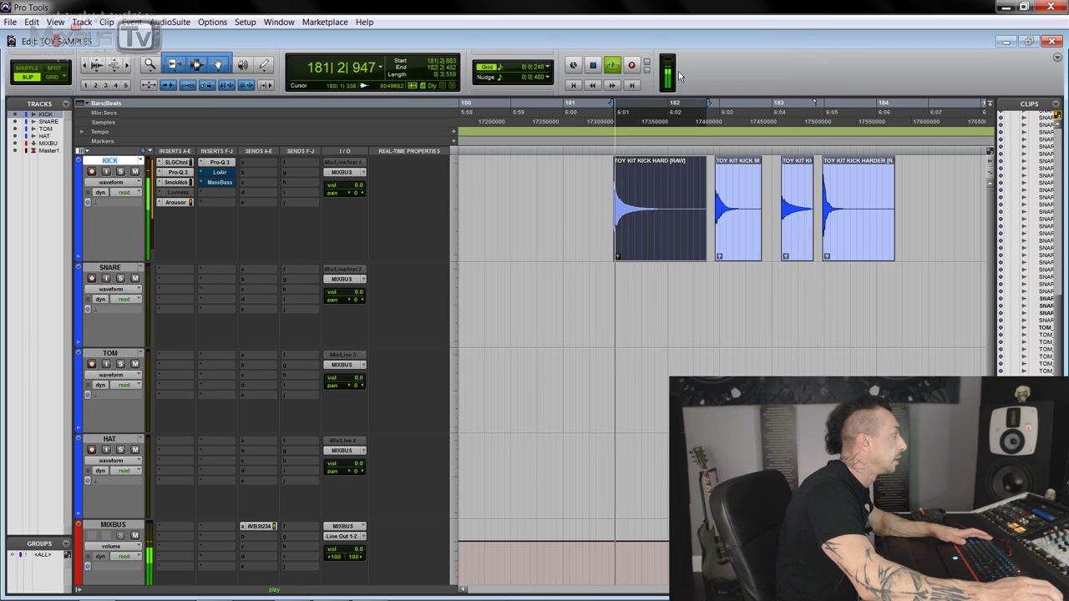
key("space")
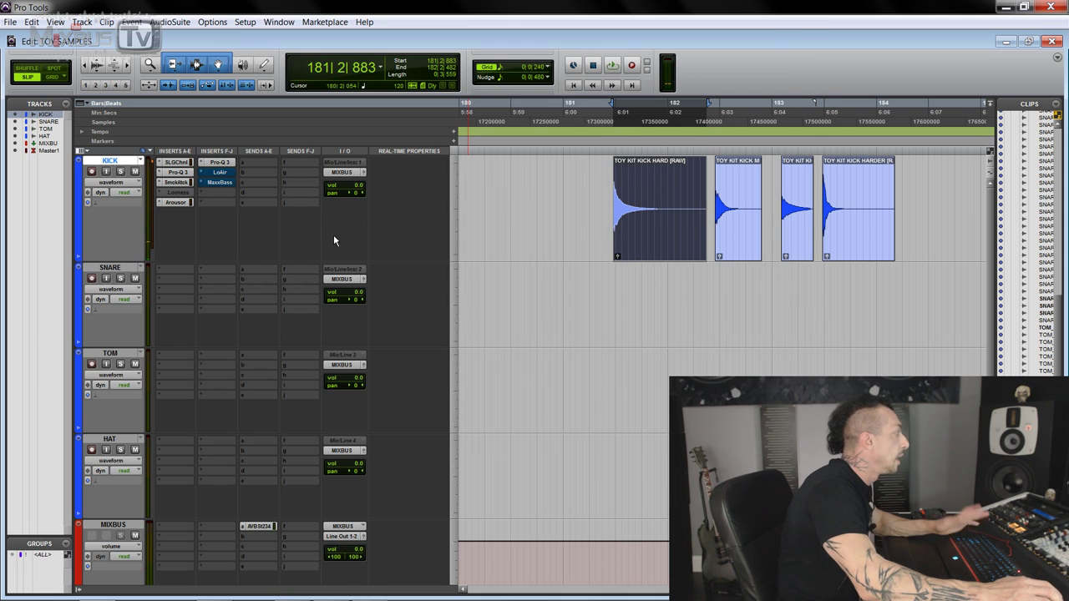
Open the Waves LoAir insert on KICK and centre its plugin window on screen
left_click(219, 172)
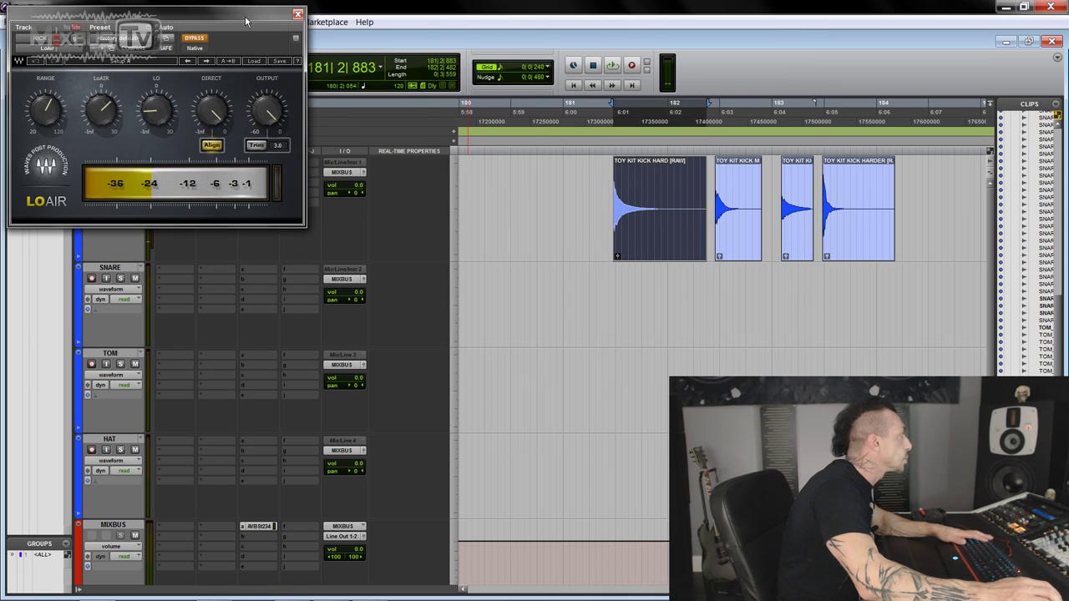
left_click_drag(245, 21, 483, 46)
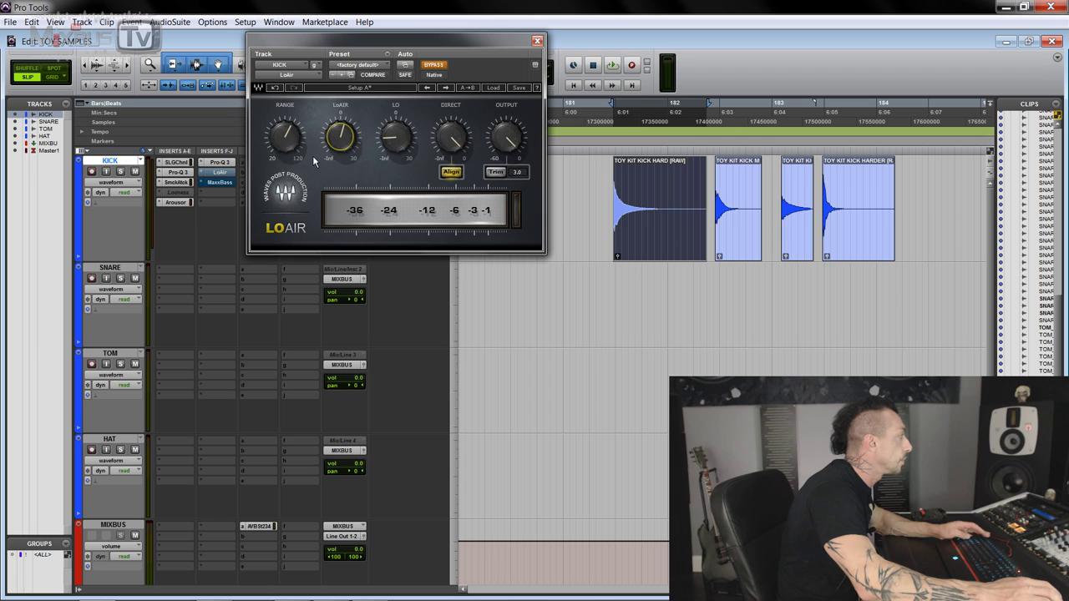
Audition LoAir, then set MaxxBass's Original Bass to 0.0 and close MaxxBass while playing
key("space")
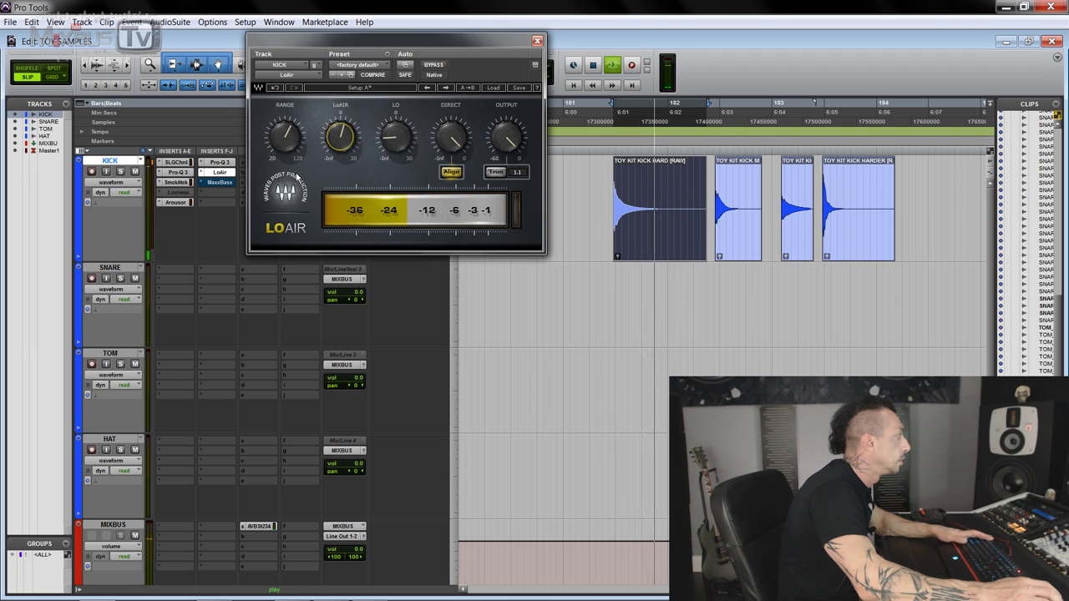
left_click(220, 182)
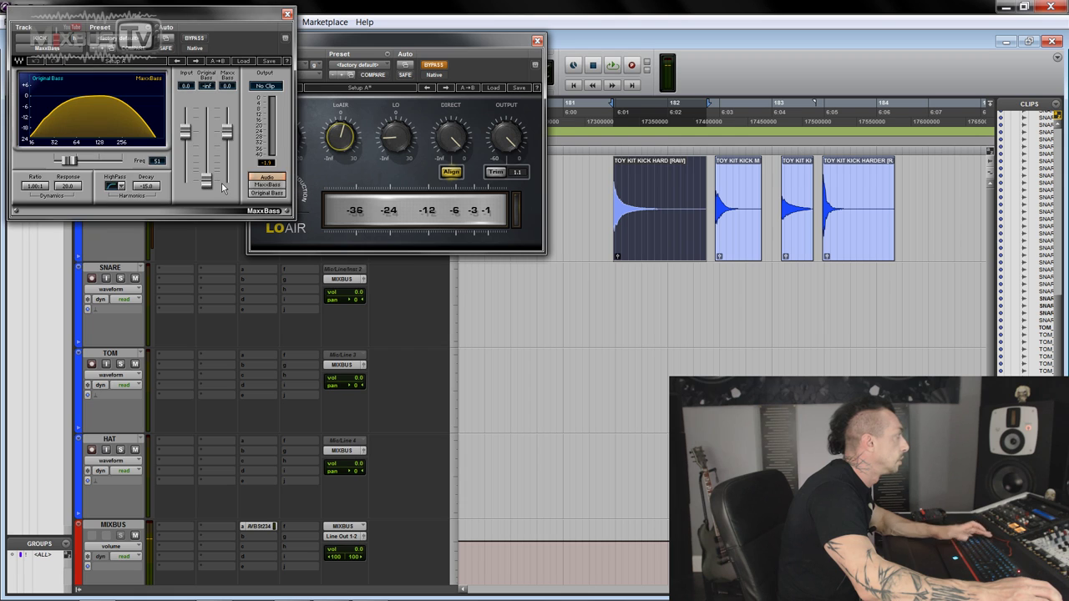
key("space")
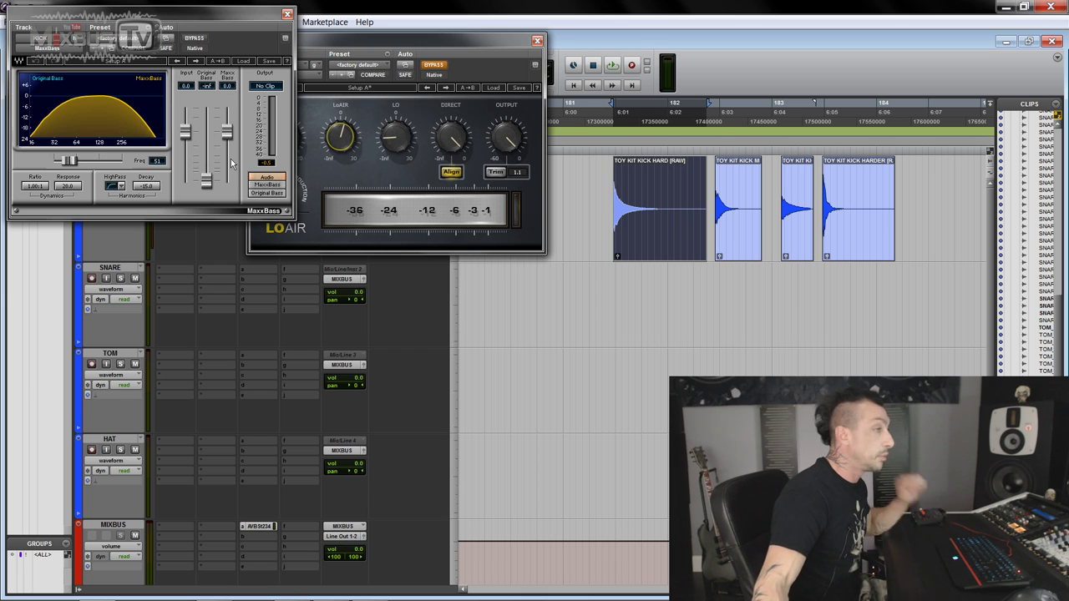
key("space")
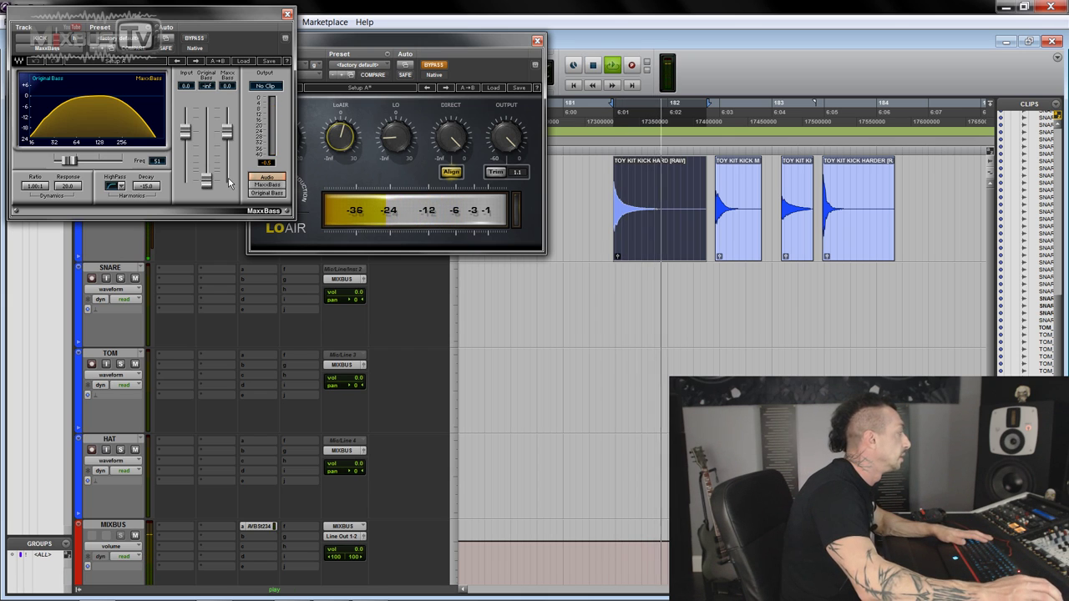
left_click(207, 180, "alt")
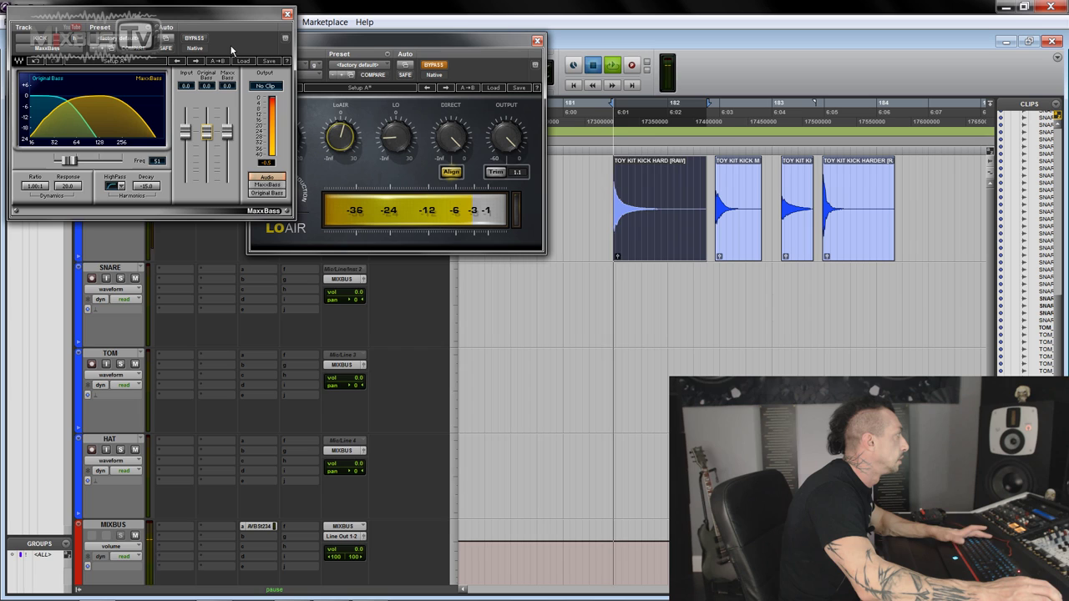
left_click(288, 13)
key("space")
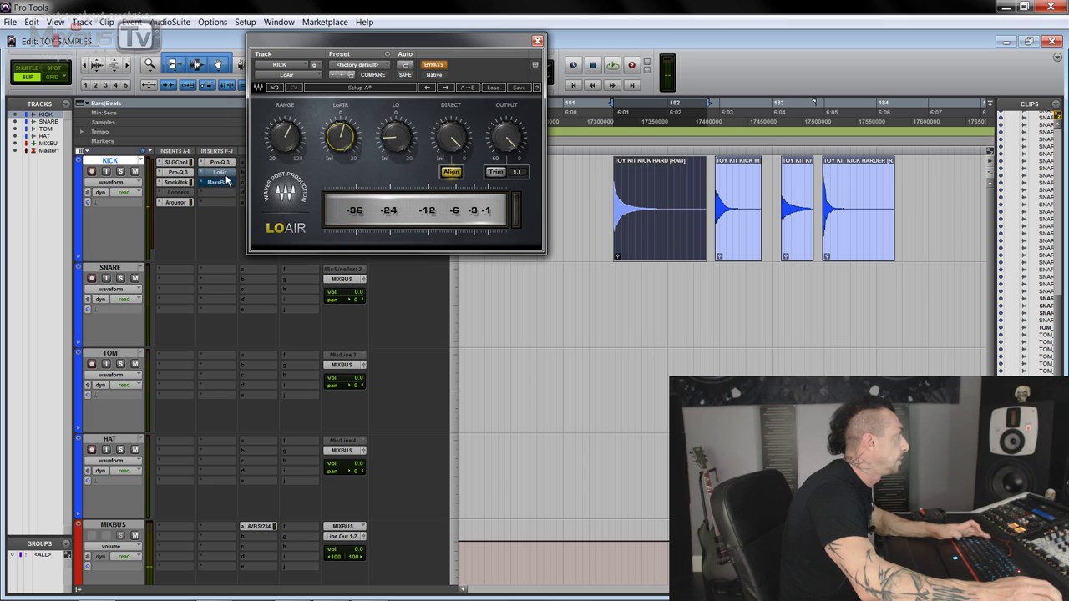
Remove the MaxxBass insert from the KICK track during playback
key("space")
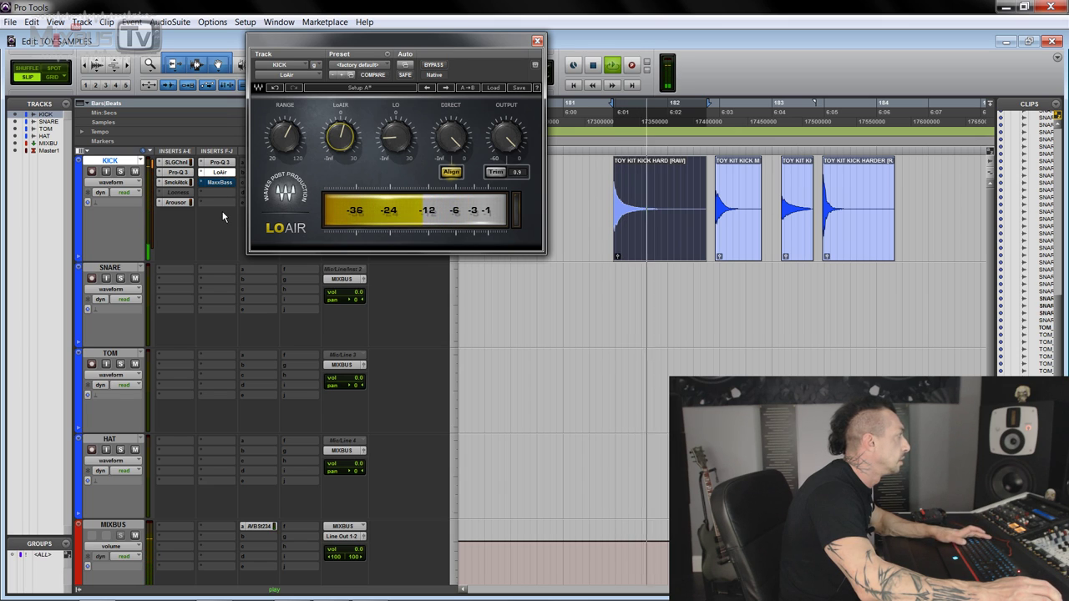
key("space")
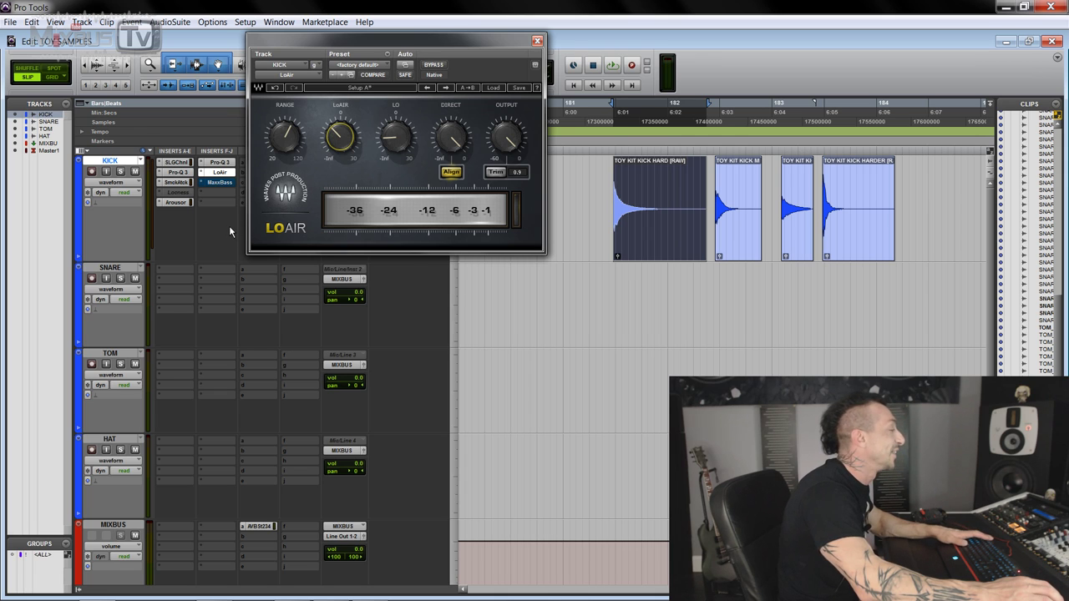
key("space")
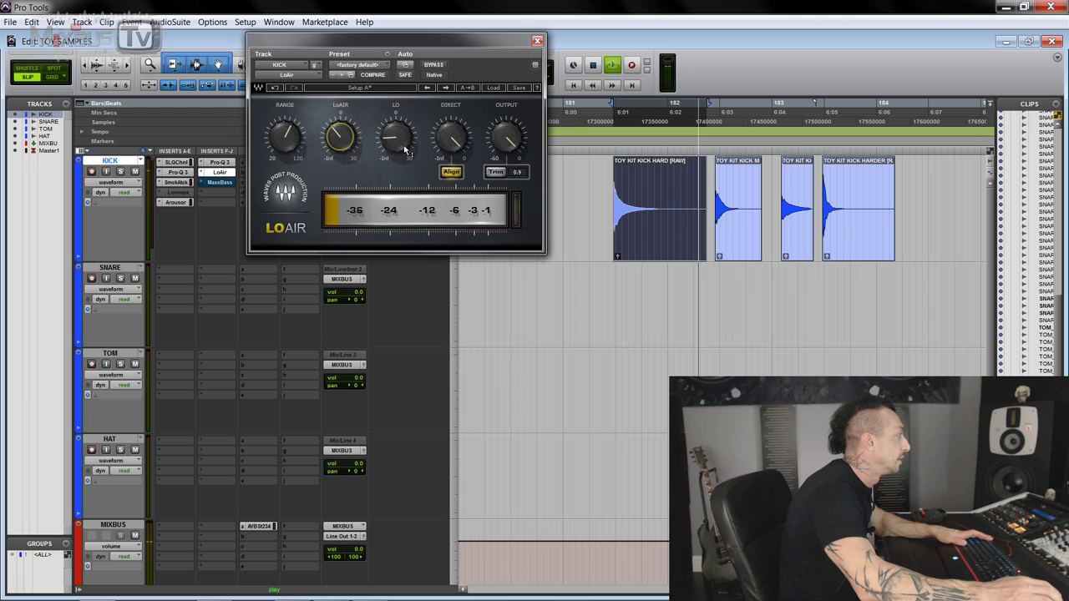
left_click(203, 186)
left_click(219, 187)
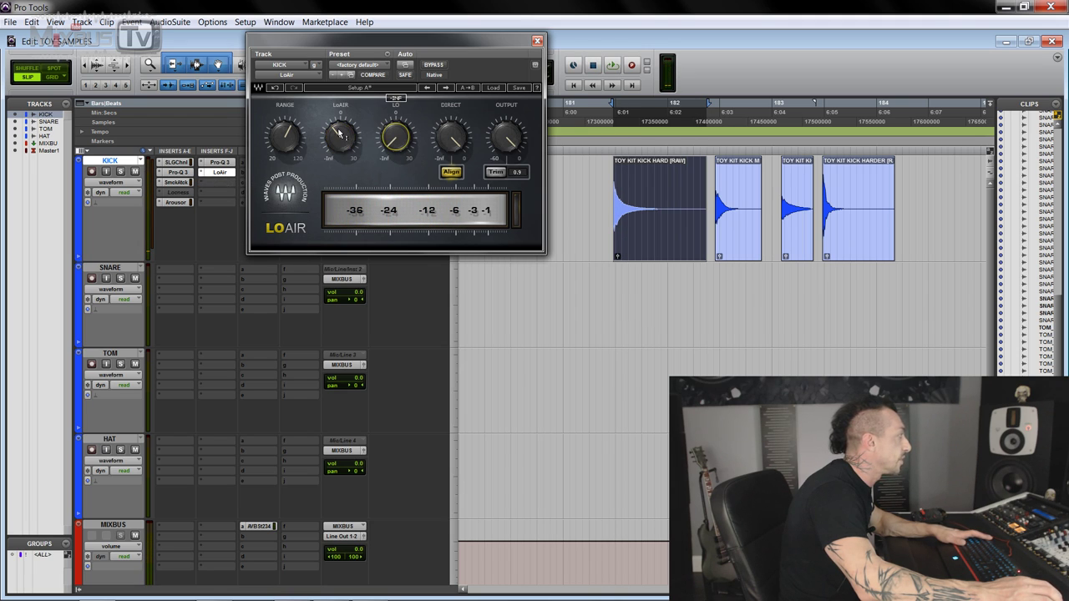
Raise LoAir's LO to 7.5 and LoAIR to -15.2, comparing with LoAir bypassed
left_click(394, 138)
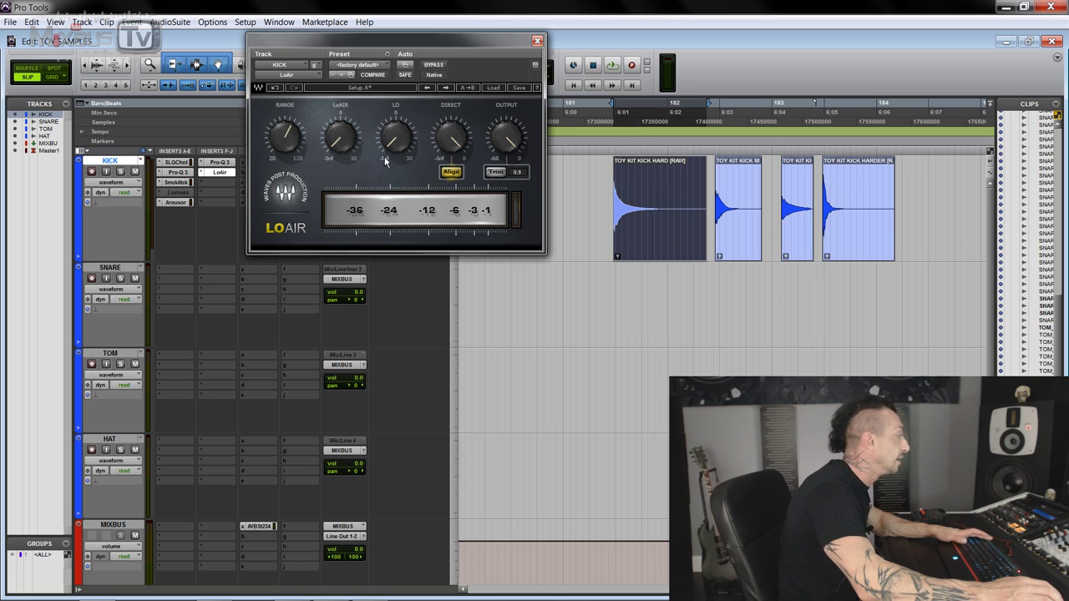
key("space")
left_click_drag(394, 138, 394, 125)
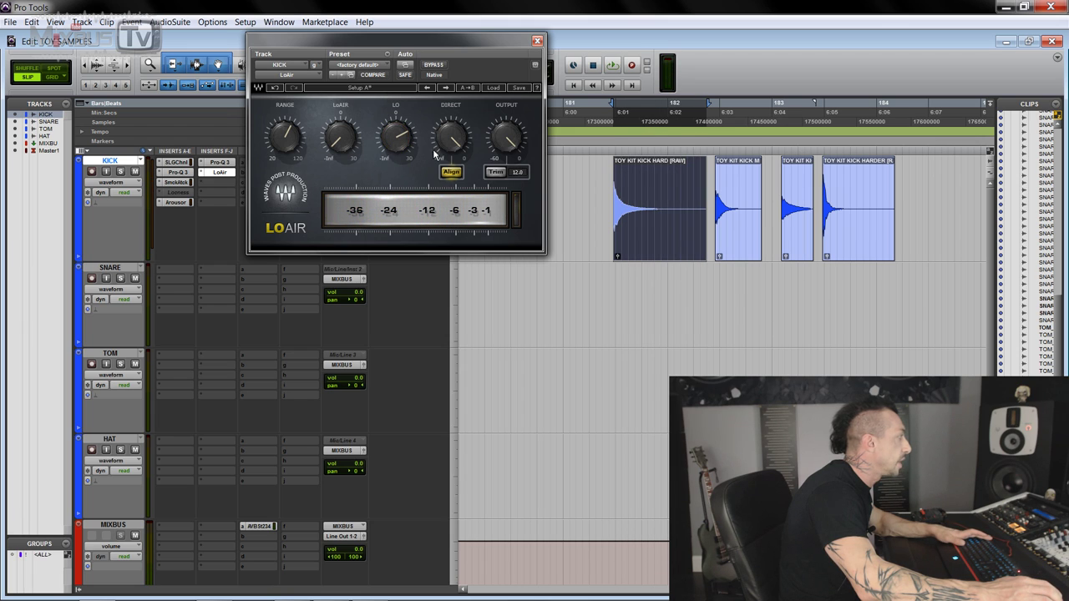
key("space")
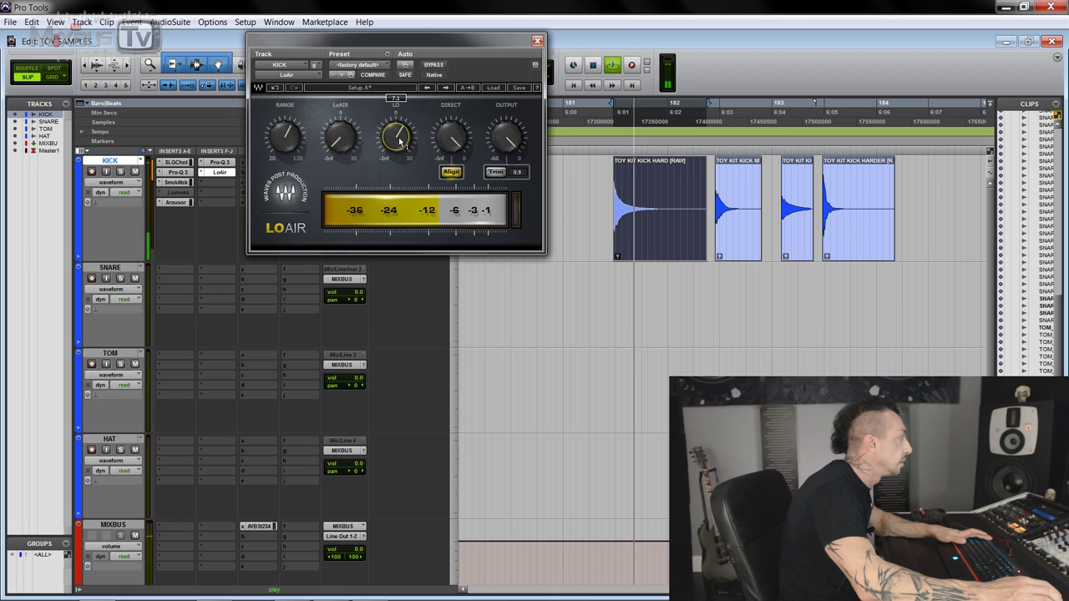
left_click(433, 67)
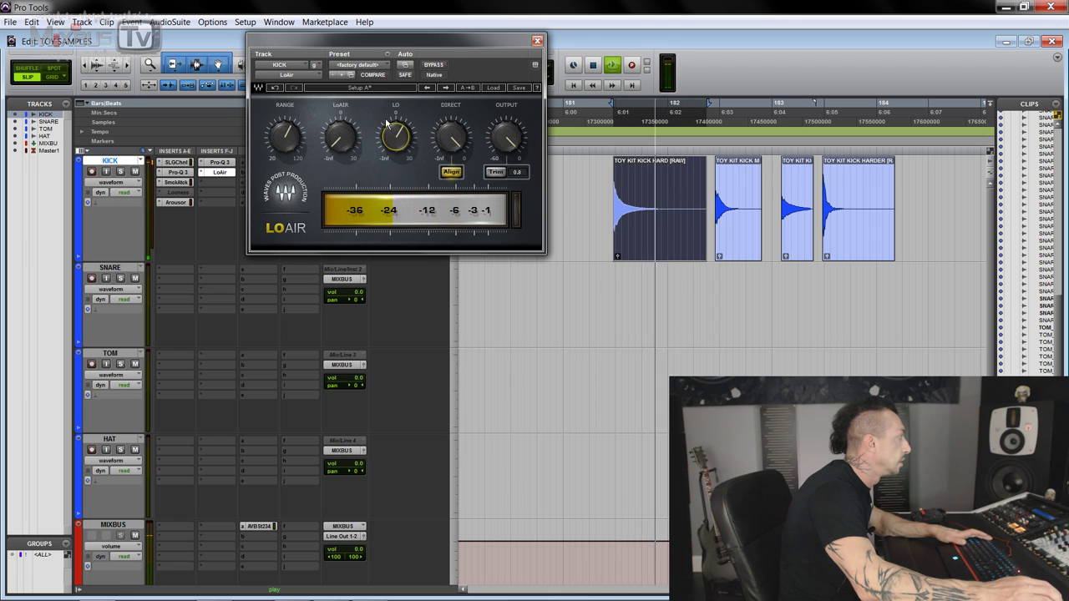
left_click(433, 65)
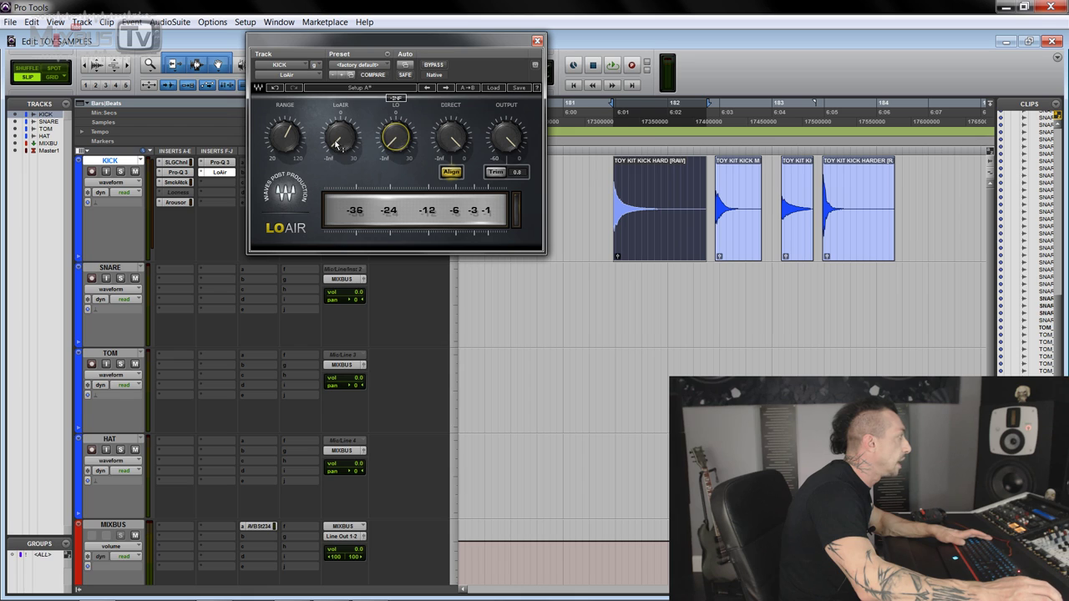
key("space")
left_click_drag(335, 140, 336, 132)
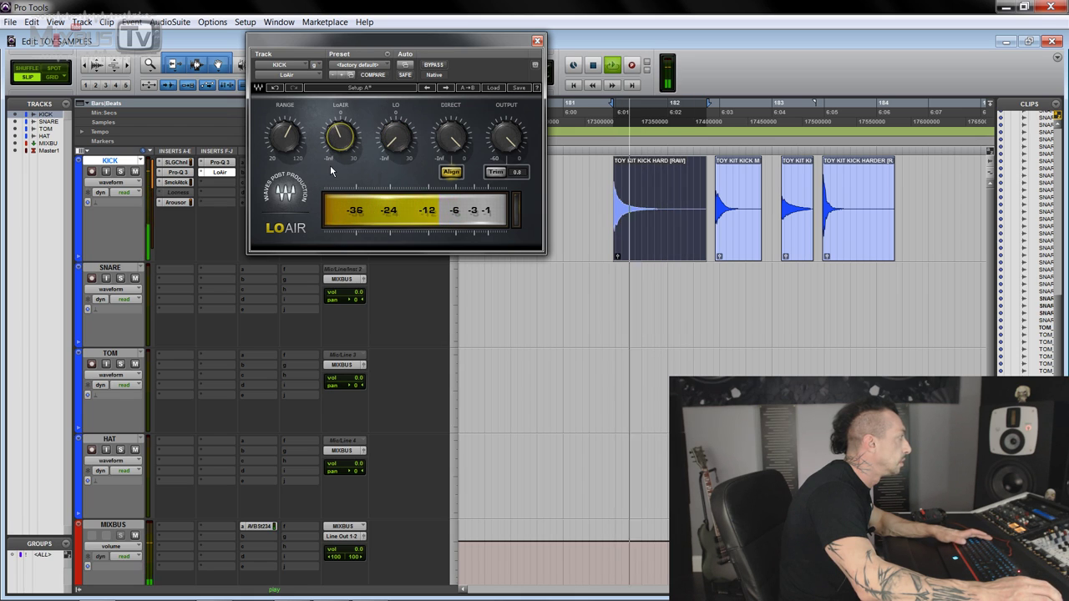
key("space")
Insert a FabFilter Pro-Q 3 after LoAir on KICK and place the two windows side by side
left_click(223, 190)
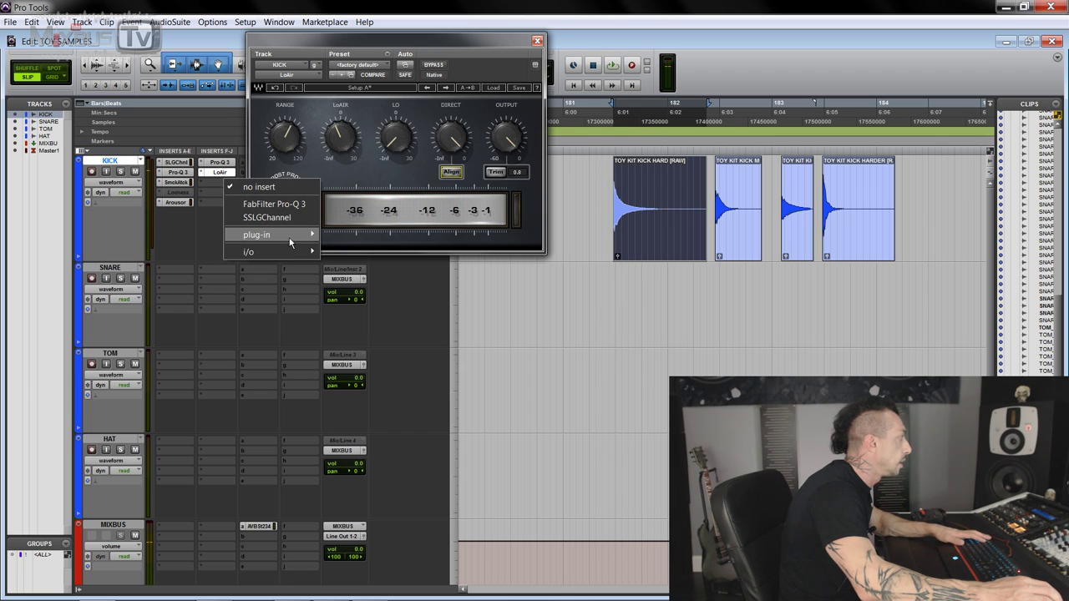
mouse_move(301, 235)
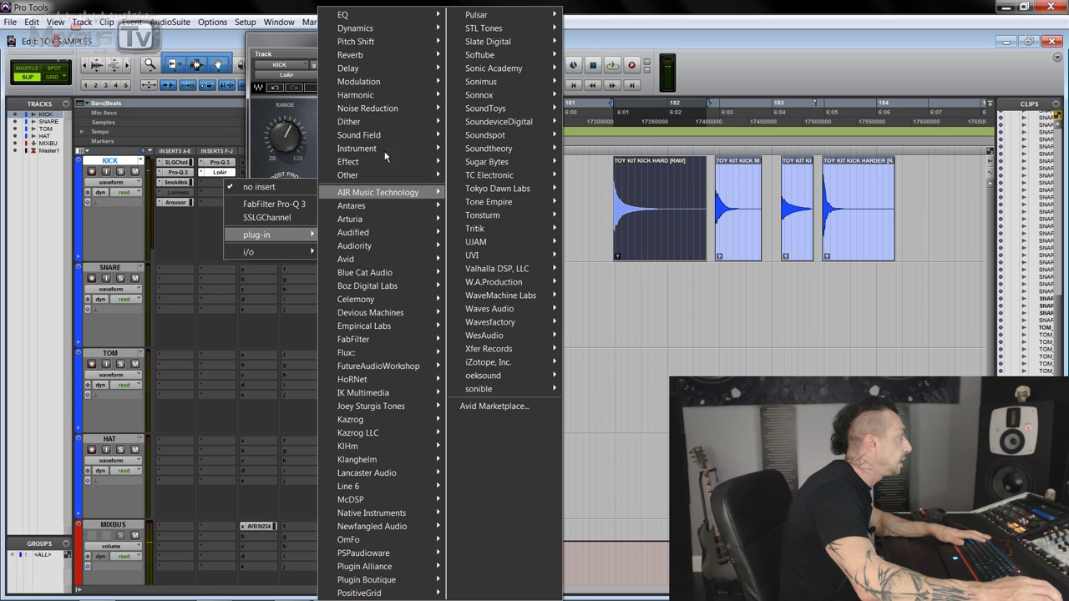
left_click(302, 203)
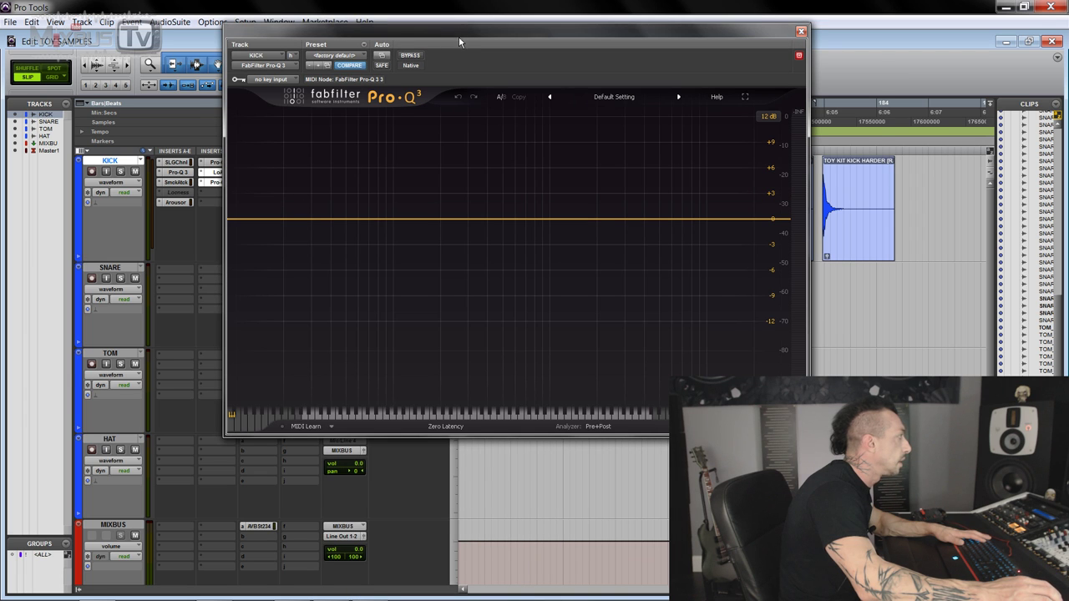
left_click_drag(459, 37, 530, 81)
left_click_drag(289, 75, 130, 67)
left_click_drag(455, 72, 534, 44)
Play the kick comparing LoAir bypassed and Align on/off, then bypass LoAir and close it
key("space")
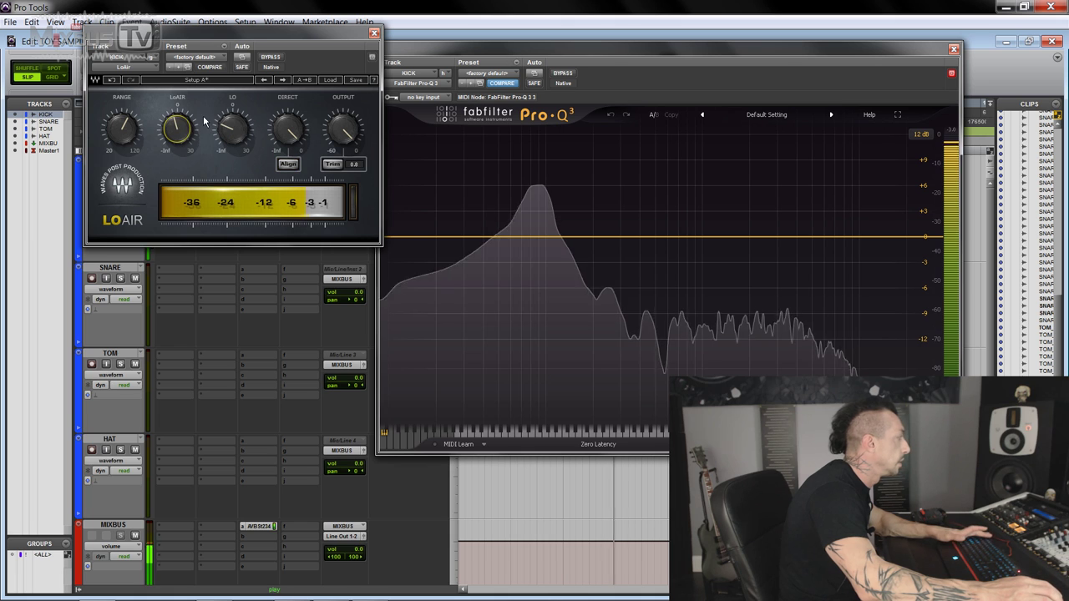
left_click(189, 132)
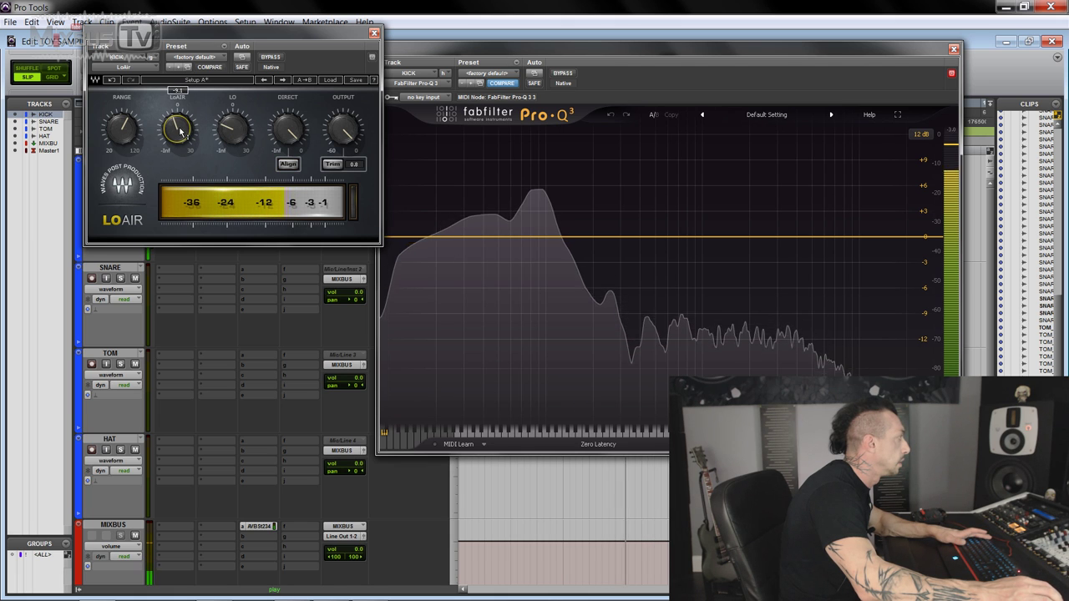
left_click(270, 57)
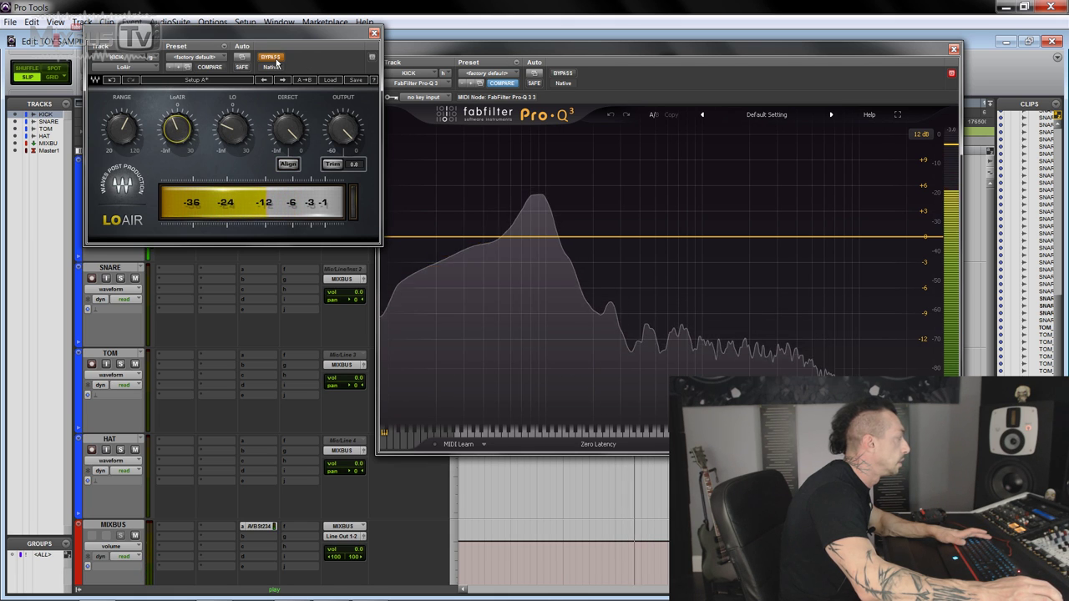
left_click(273, 58)
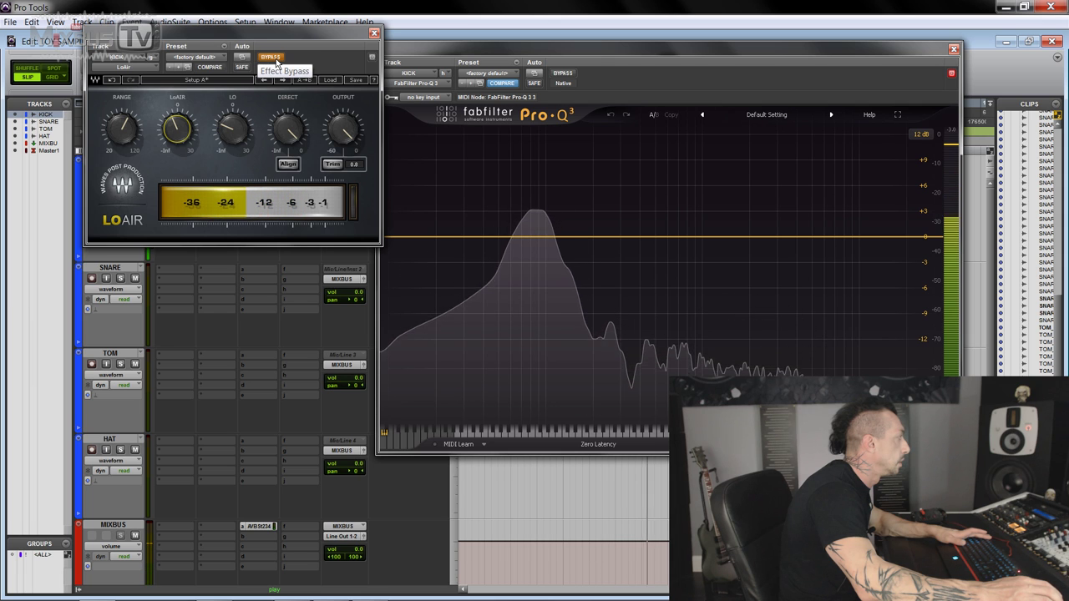
left_click(288, 165)
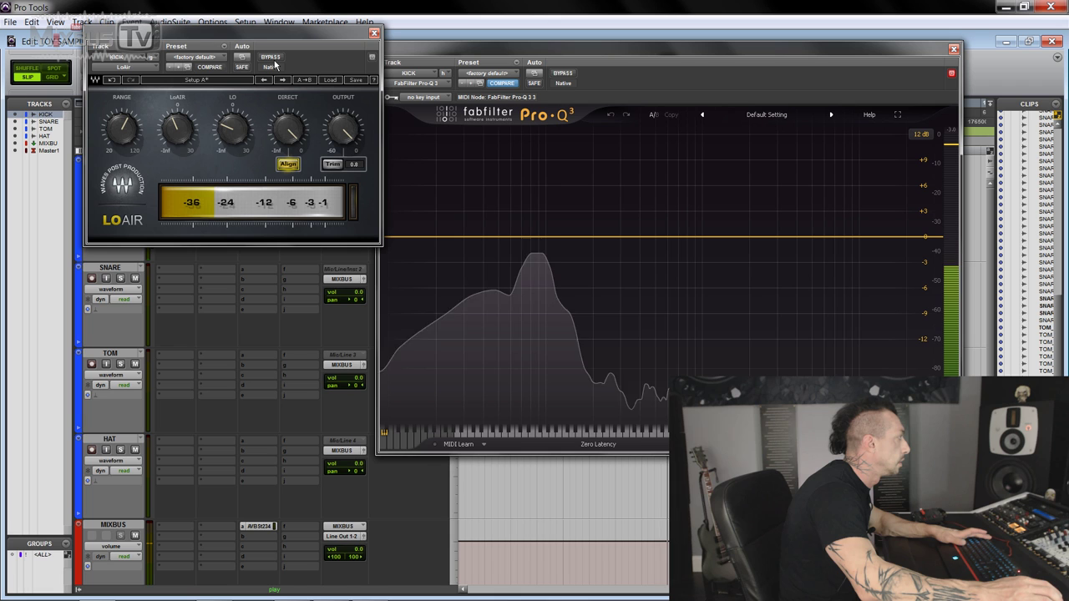
left_click(288, 164)
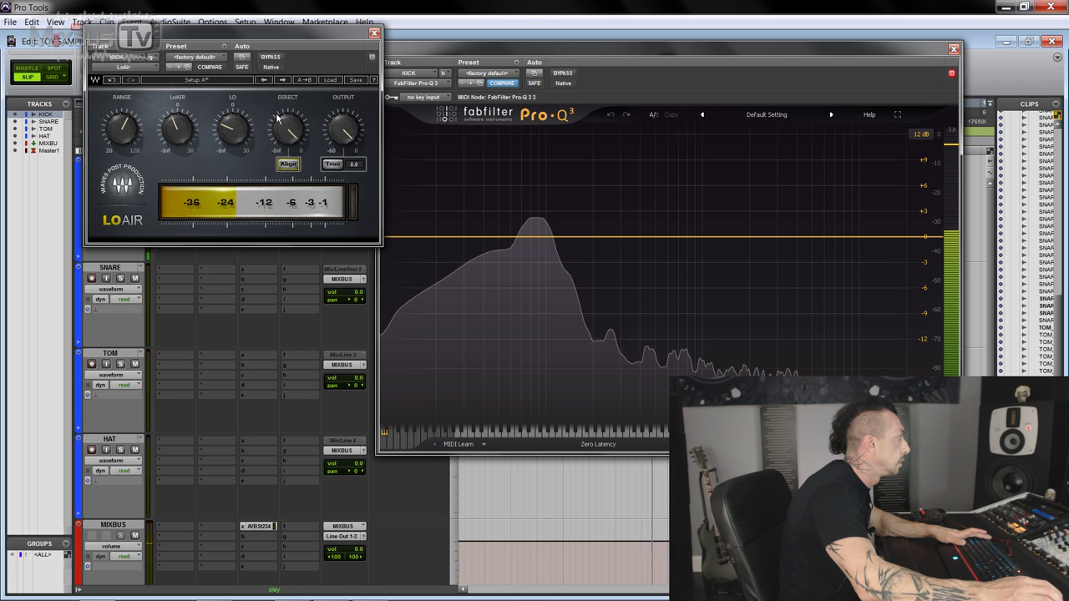
left_click(274, 60)
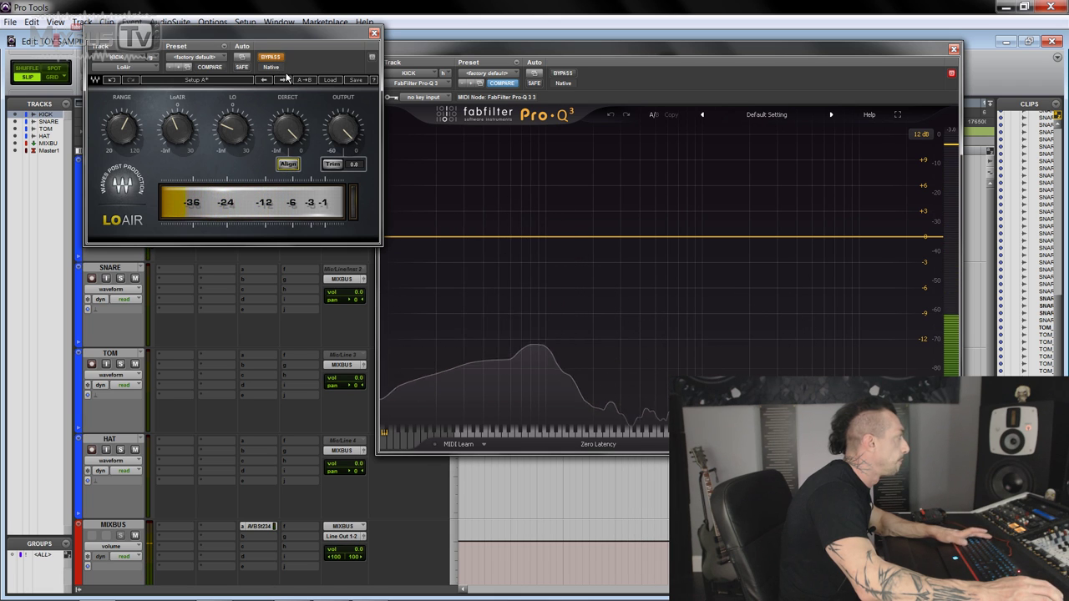
left_click(373, 33)
Bypass the second Pro-Q 3, insert an SSL G-Channel on KICK, and compare it bypassed while playing
left_click(220, 182, "ctrl")
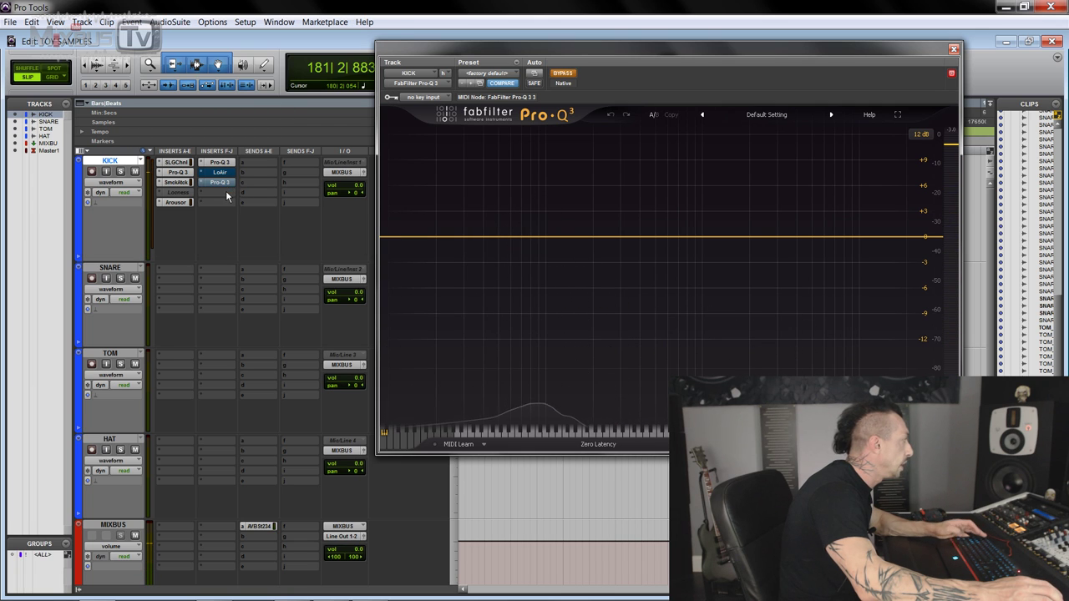
left_click(224, 197)
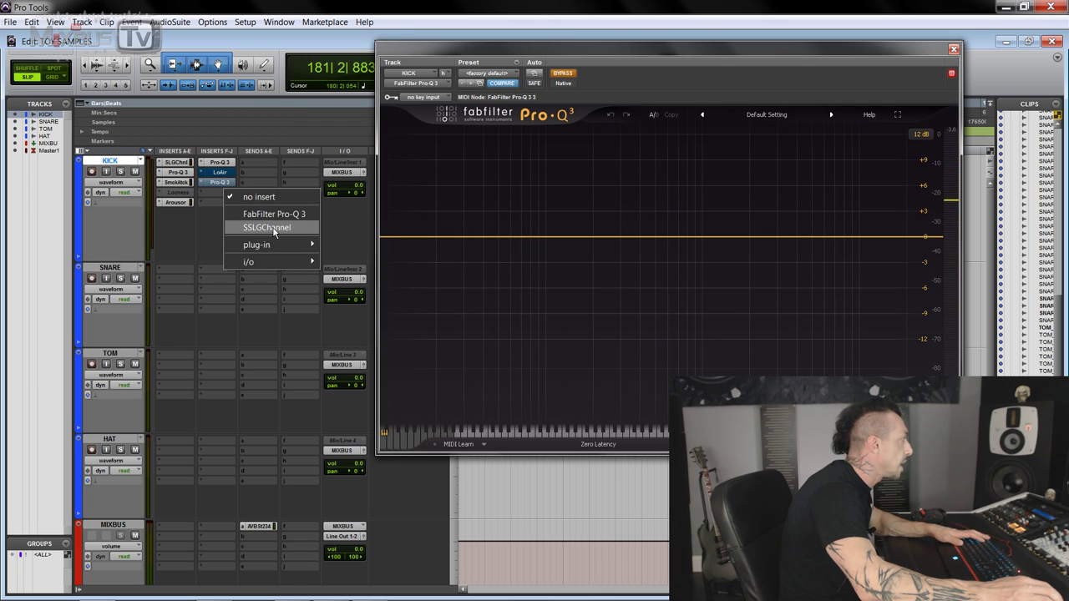
left_click(284, 229)
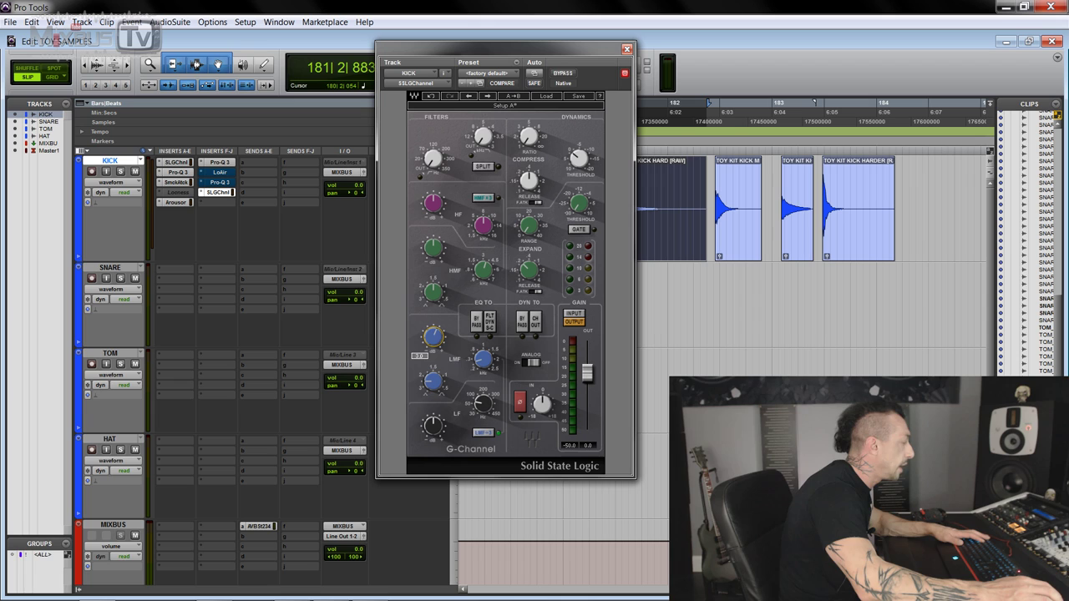
key("space")
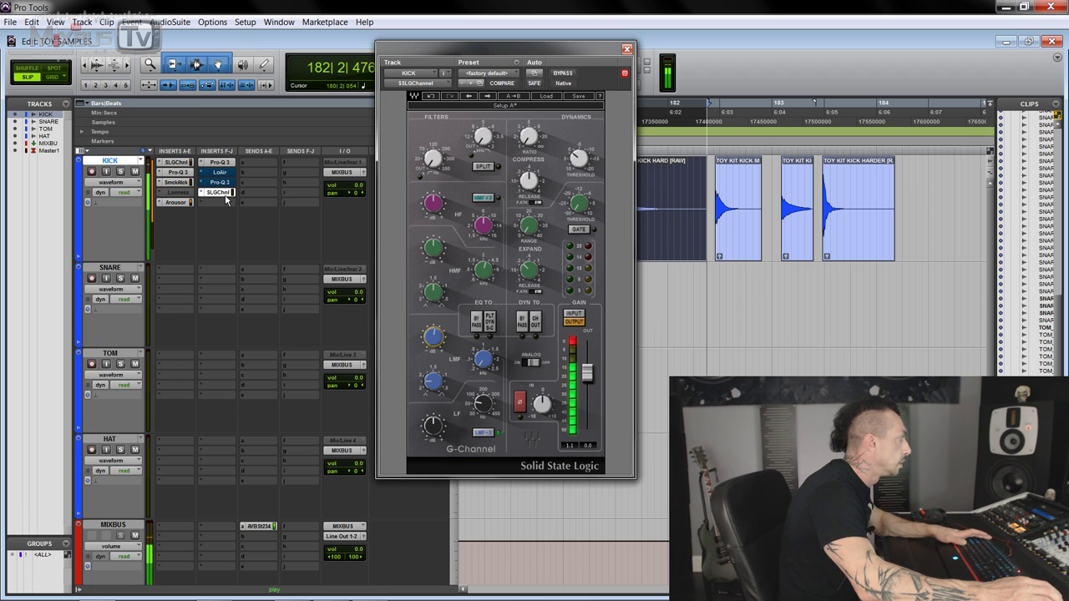
left_click(222, 193, "ctrl")
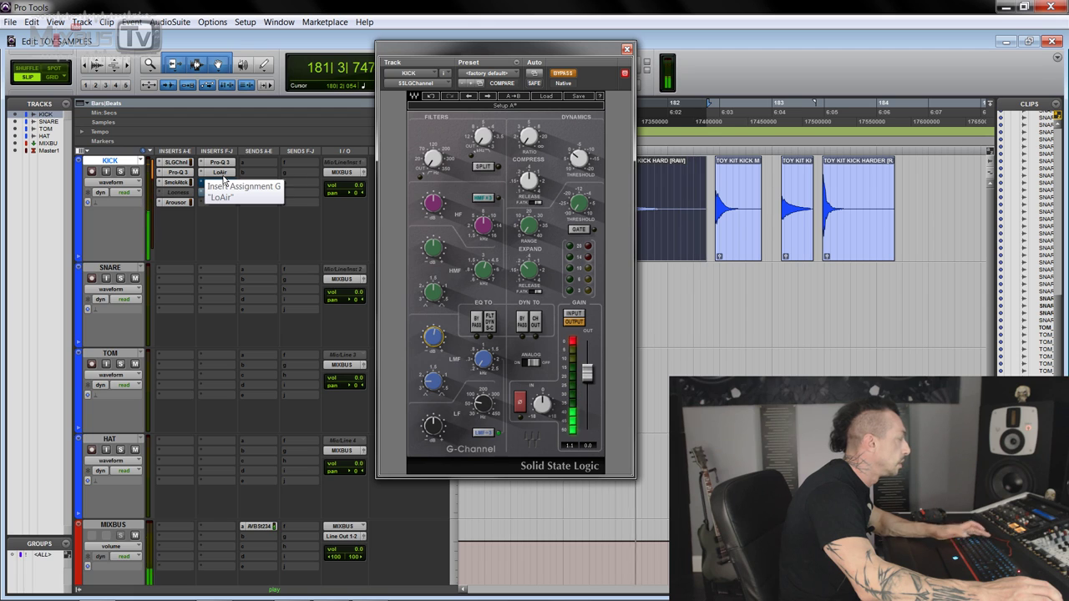
Reorder the LoAir, Pro-Q 3 and SSL inserts and open the second Pro-Q 3 window
left_click(221, 193)
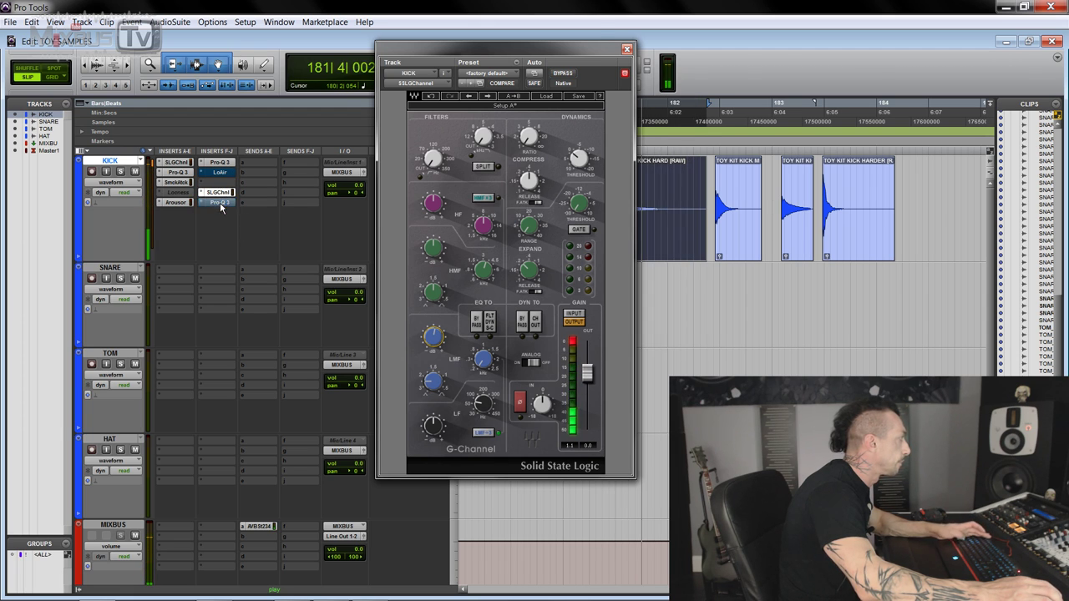
left_click(219, 182)
left_click_drag(246, 11, 550, 61)
Arrange the SSL and Pro-Q 3 windows, re-enable Pro-Q 3, and bypass and close the SSL G-Channel
left_click_drag(431, 58, 143, 35)
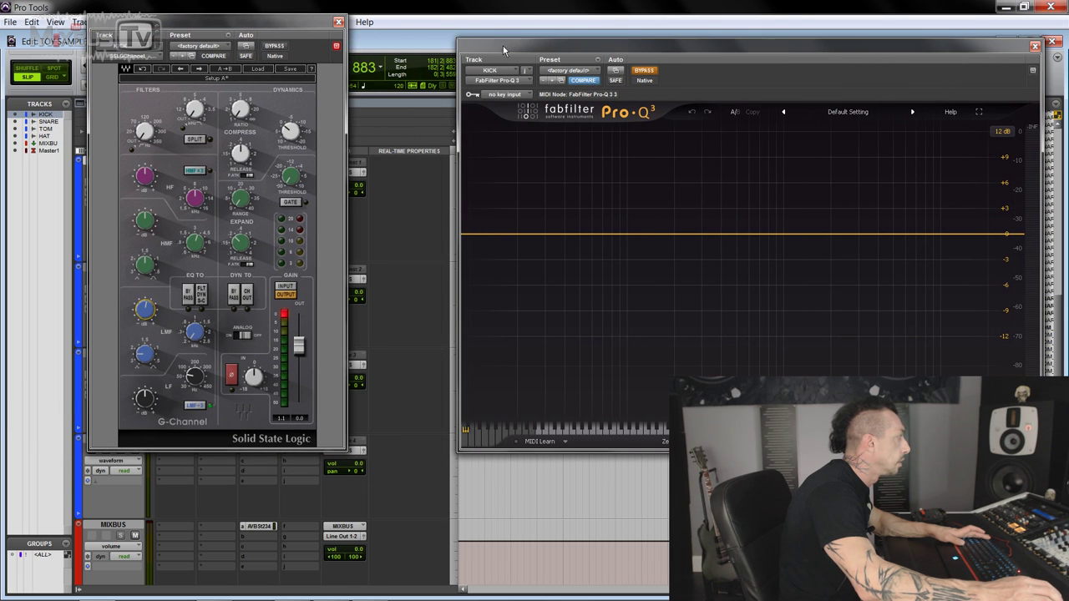
left_click_drag(492, 57, 399, 48)
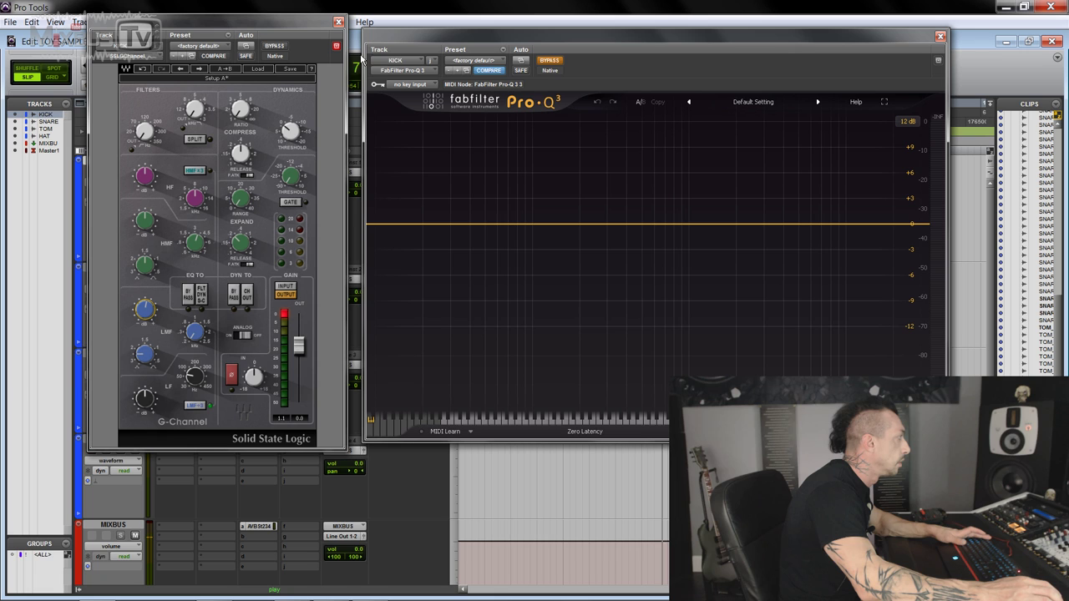
left_click(549, 62)
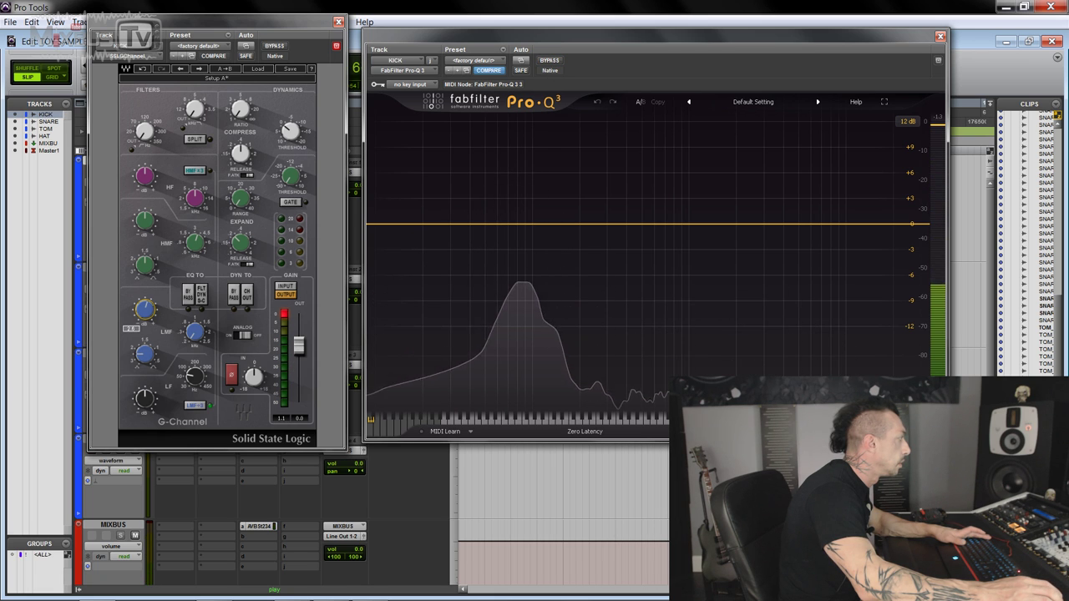
left_click(275, 46)
left_click(338, 20)
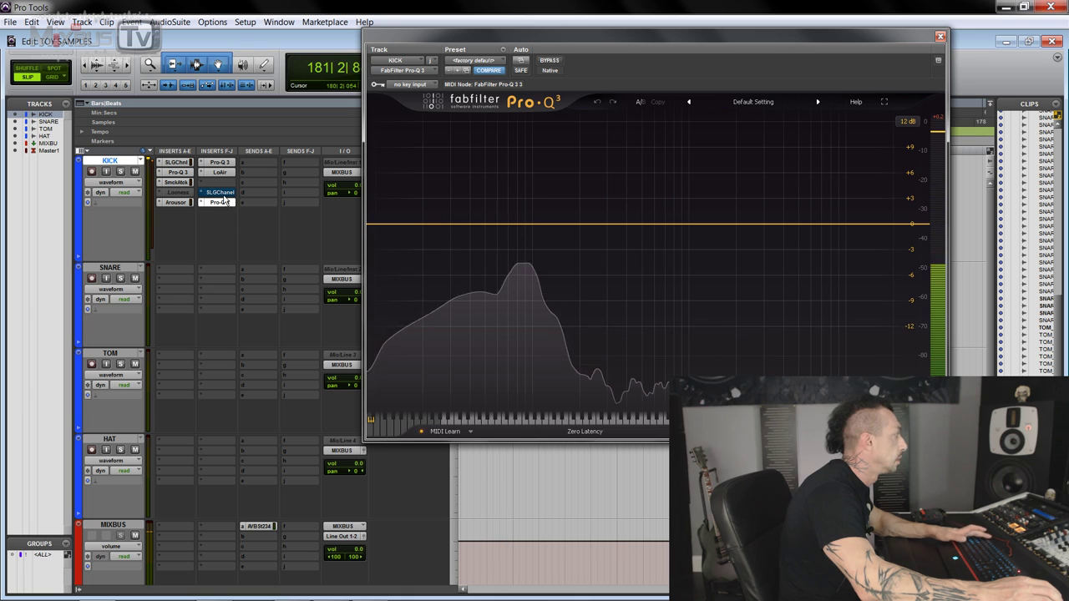
left_click(220, 192)
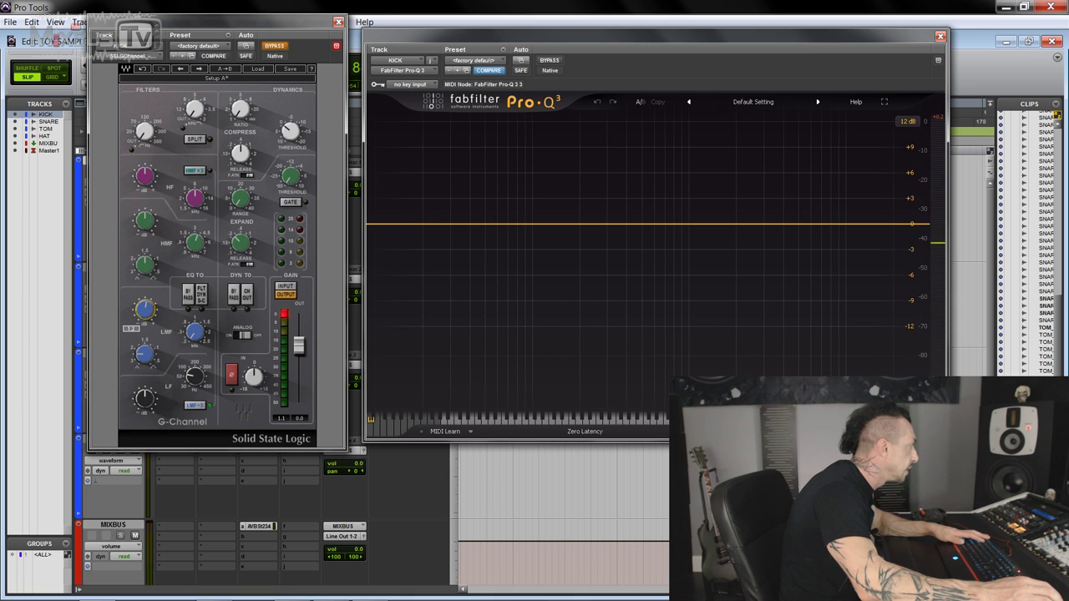
left_click(338, 21)
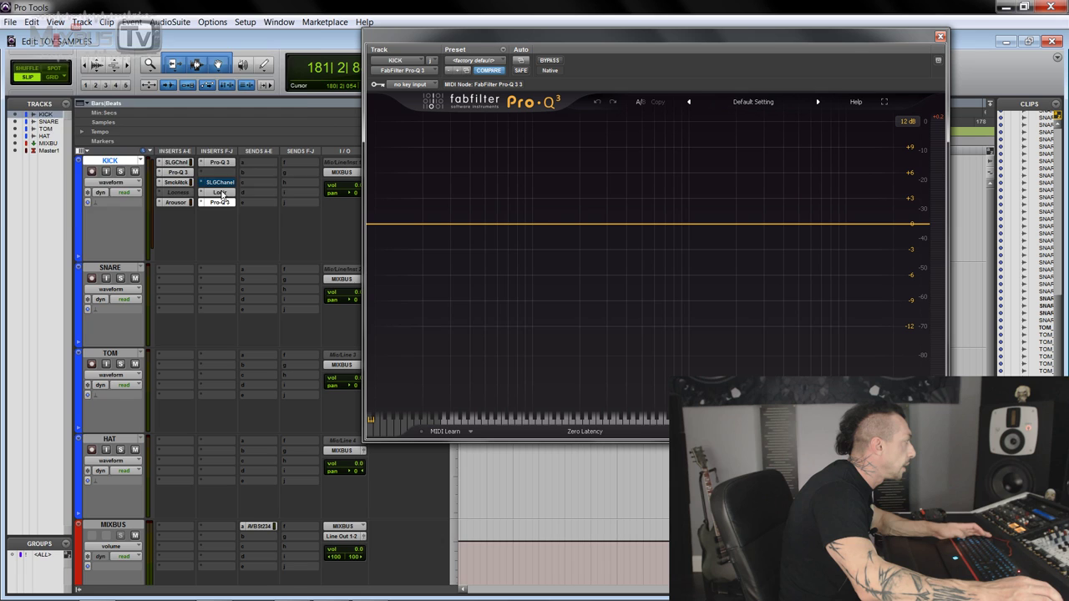
During playback, bypass and re-enable the SSL and LoAir inserts together, then reopen LoAir
key("space")
left_click(221, 193)
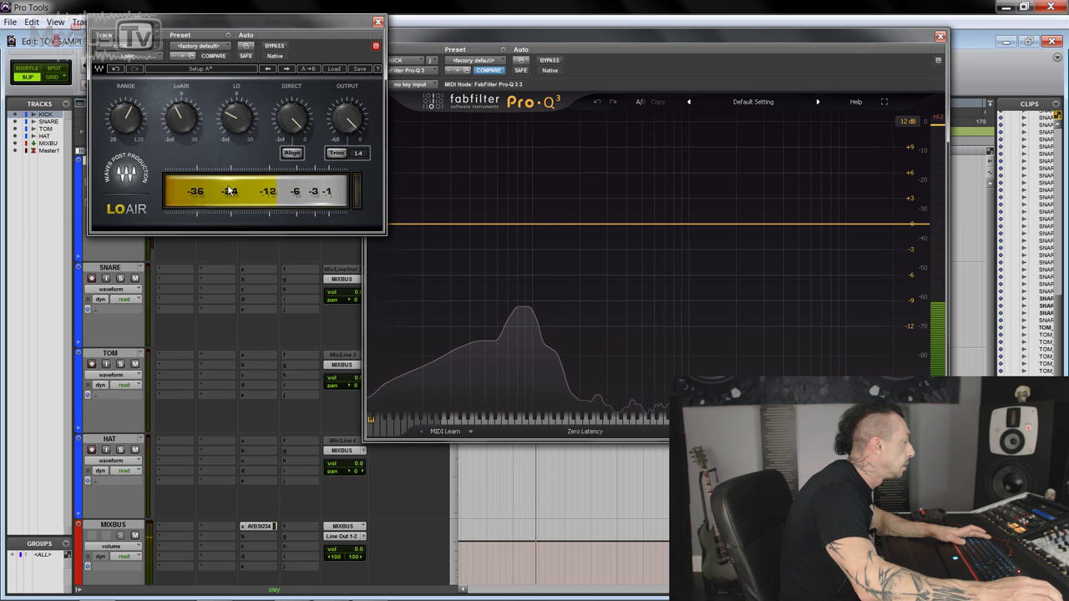
key("ctrl+w")
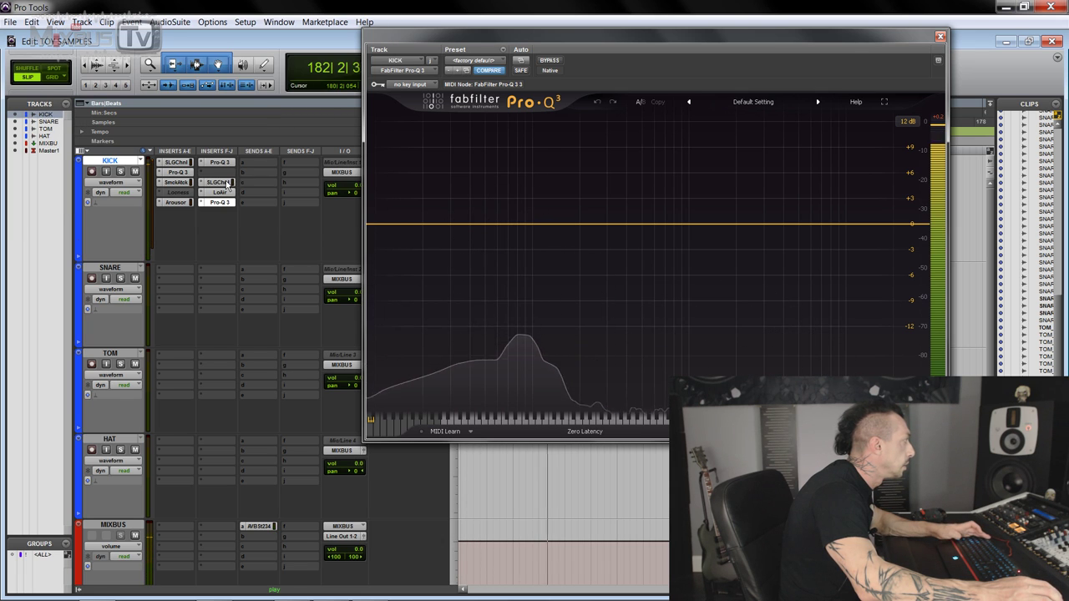
left_click(227, 183, "ctrl")
left_click(222, 193, "ctrl")
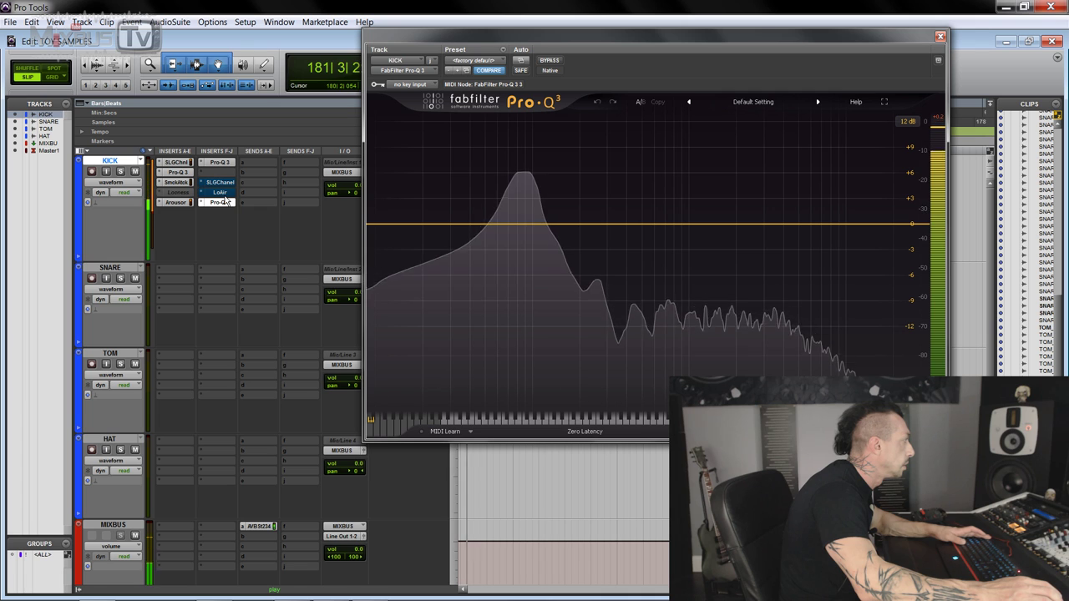
left_click(222, 193, "ctrl")
left_click(226, 182, "ctrl")
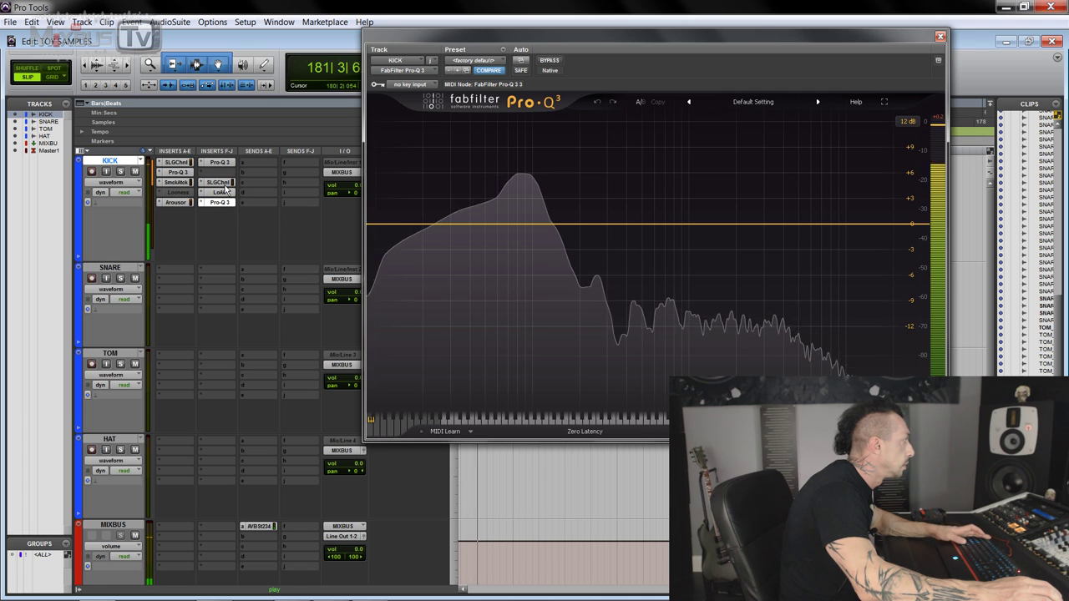
key("space")
left_click(222, 192)
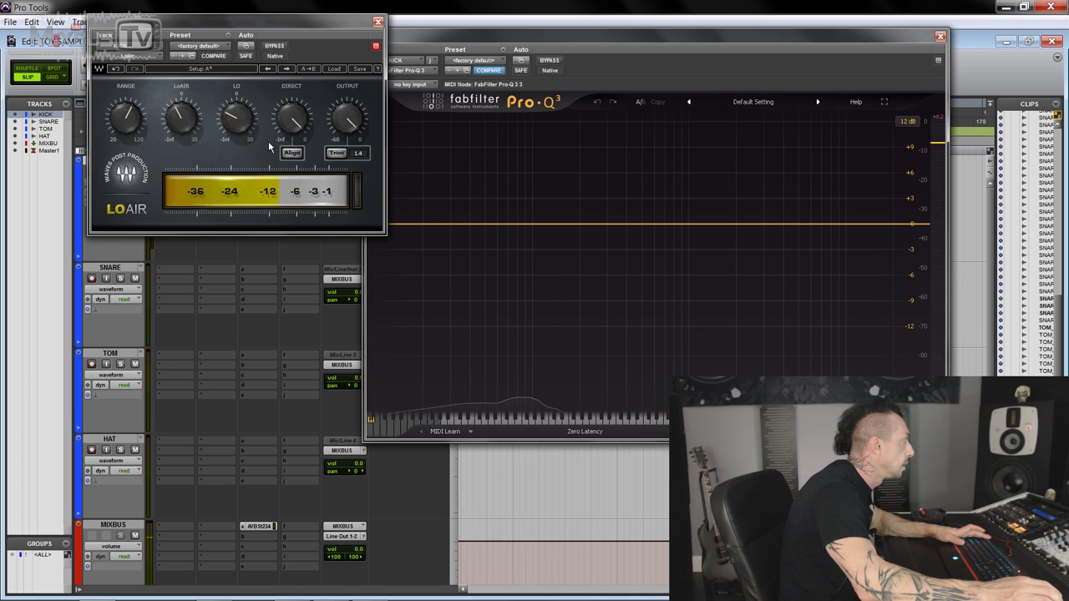
left_click(936, 38)
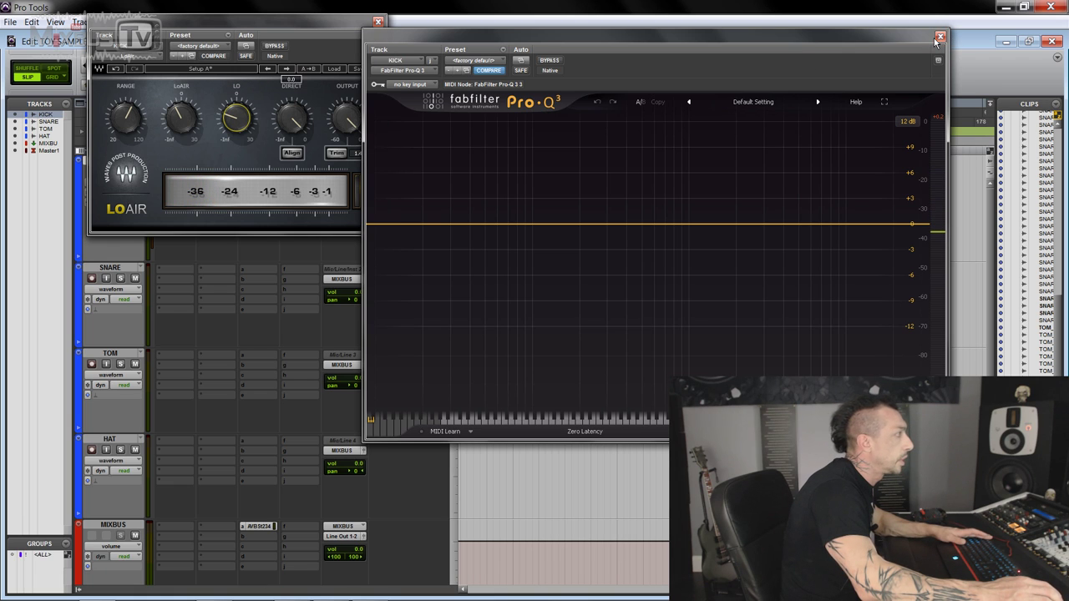
Close the plugin windows, make the second Pro-Q 3 inactive, and audition the kick clips
left_click(940, 36)
left_click(376, 23)
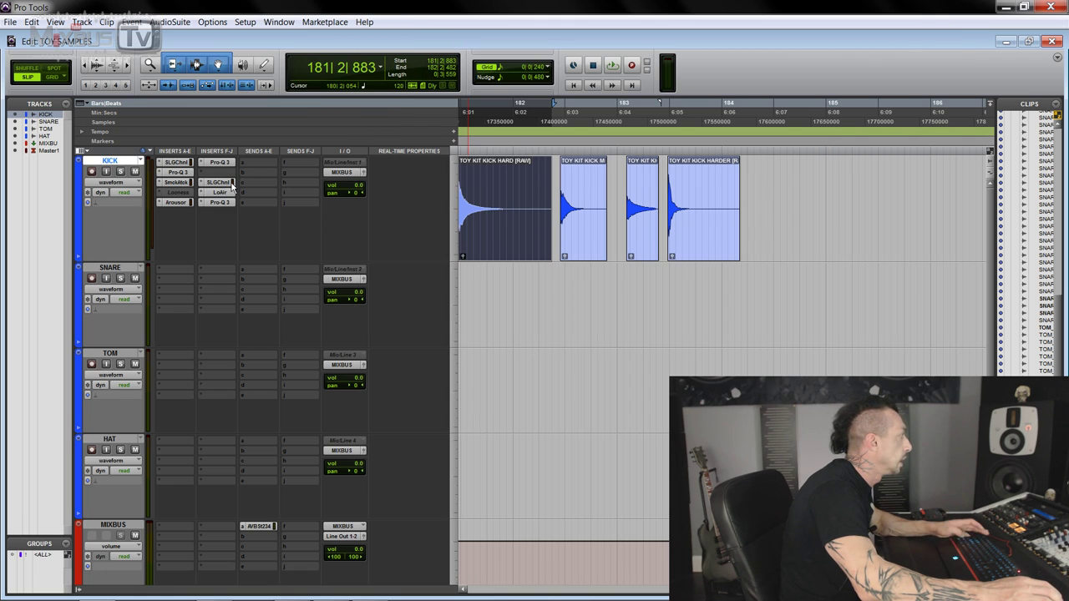
right_click(219, 208)
left_click(292, 222)
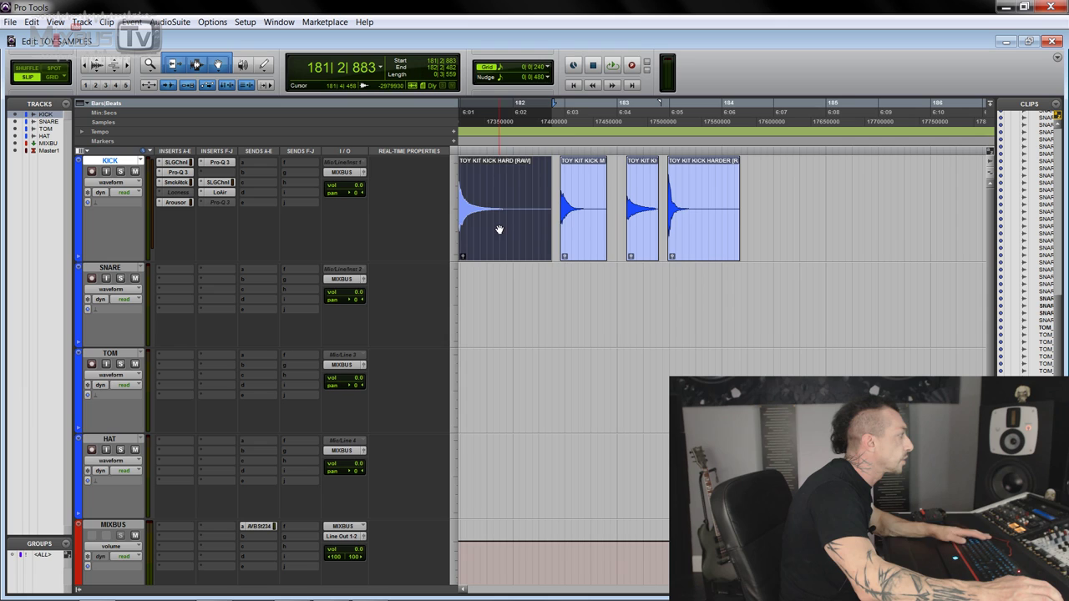
left_click(770, 234)
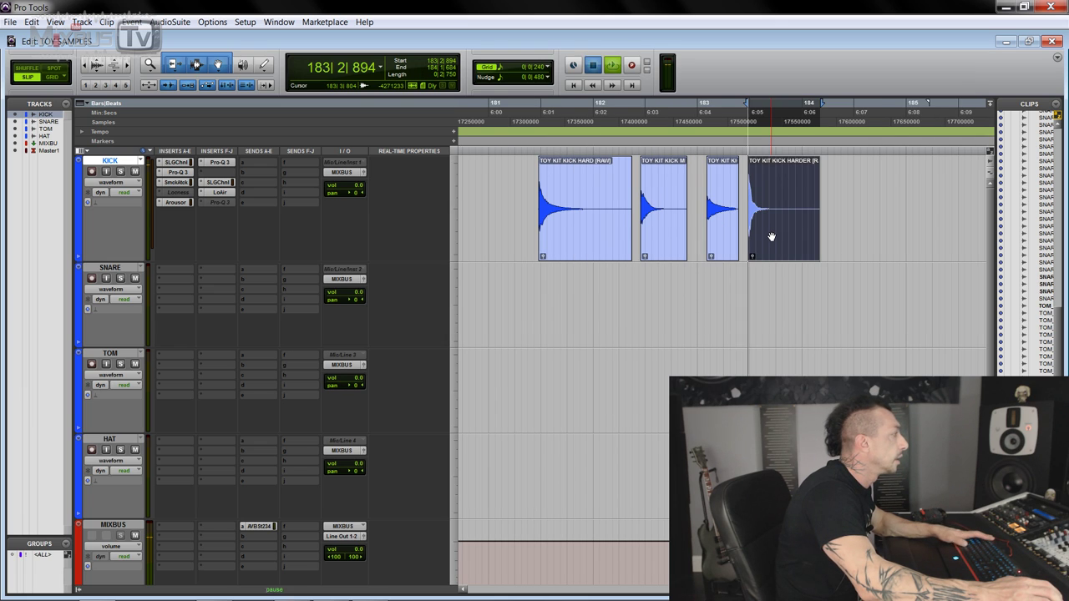
key("space")
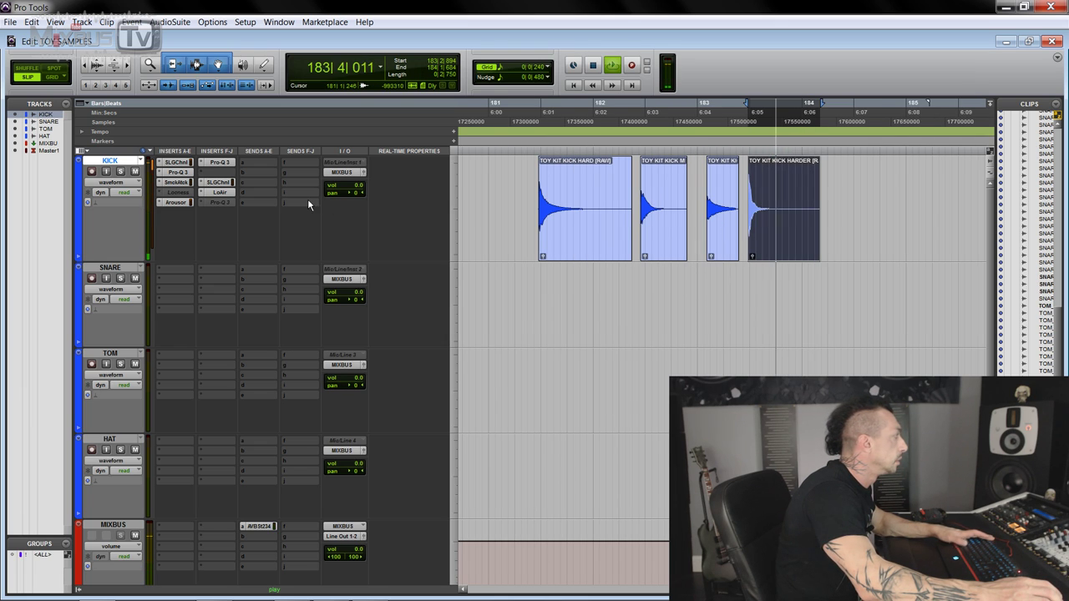
left_click(574, 246)
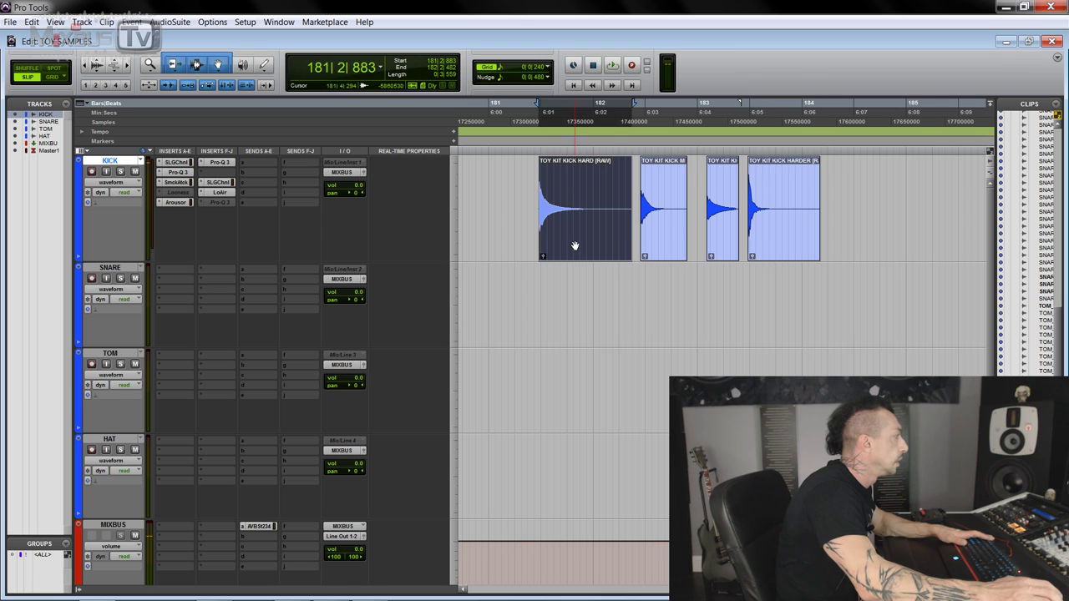
left_click(670, 244)
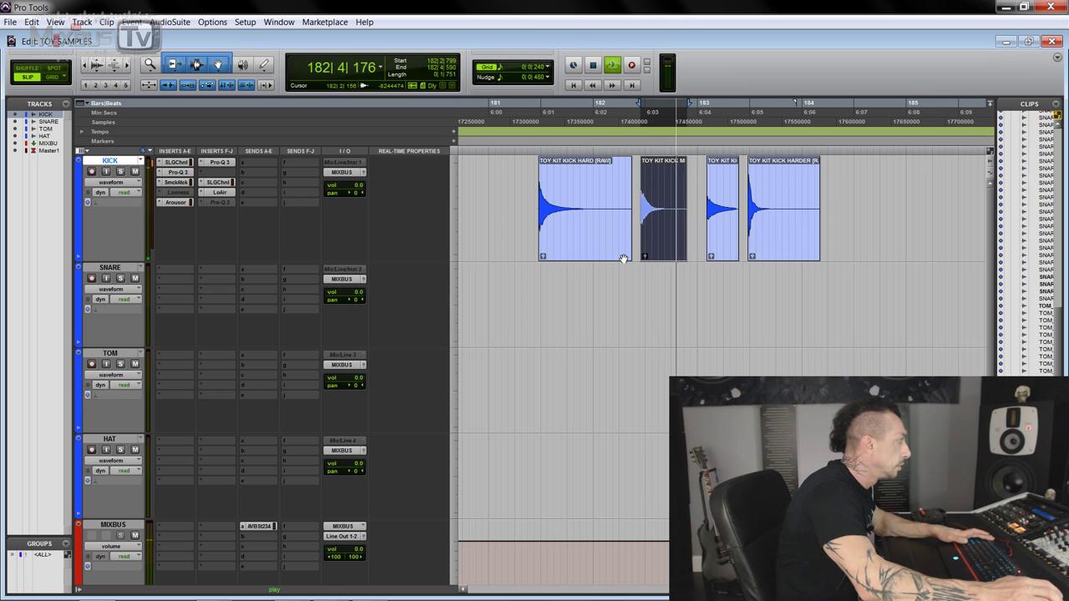
Commit the KICK track up to its last insert and zoom in on the KICK.cm waveform
right_click(220, 191)
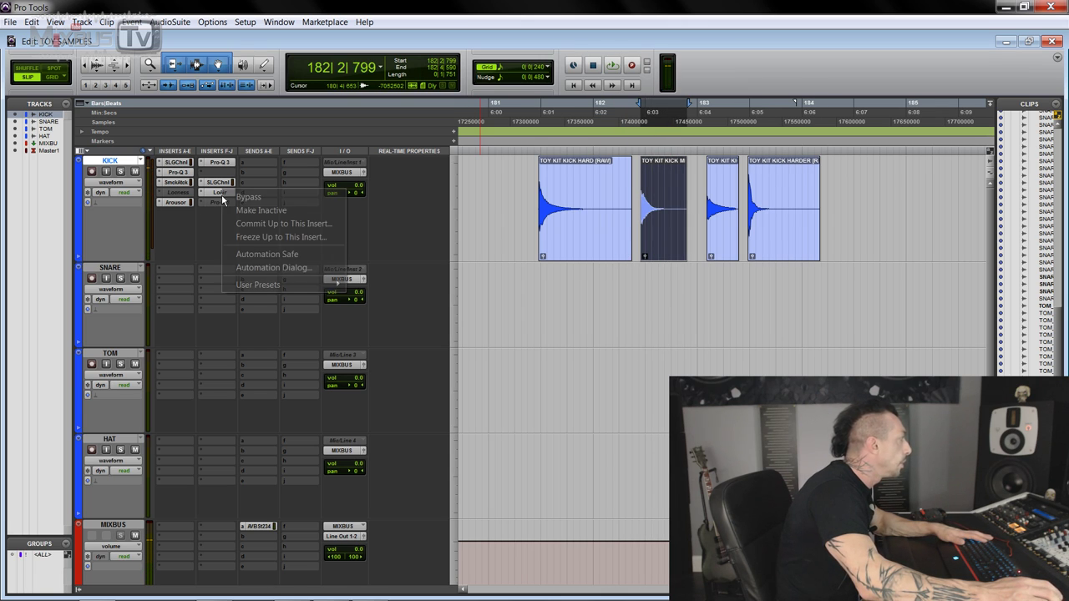
left_click(284, 224)
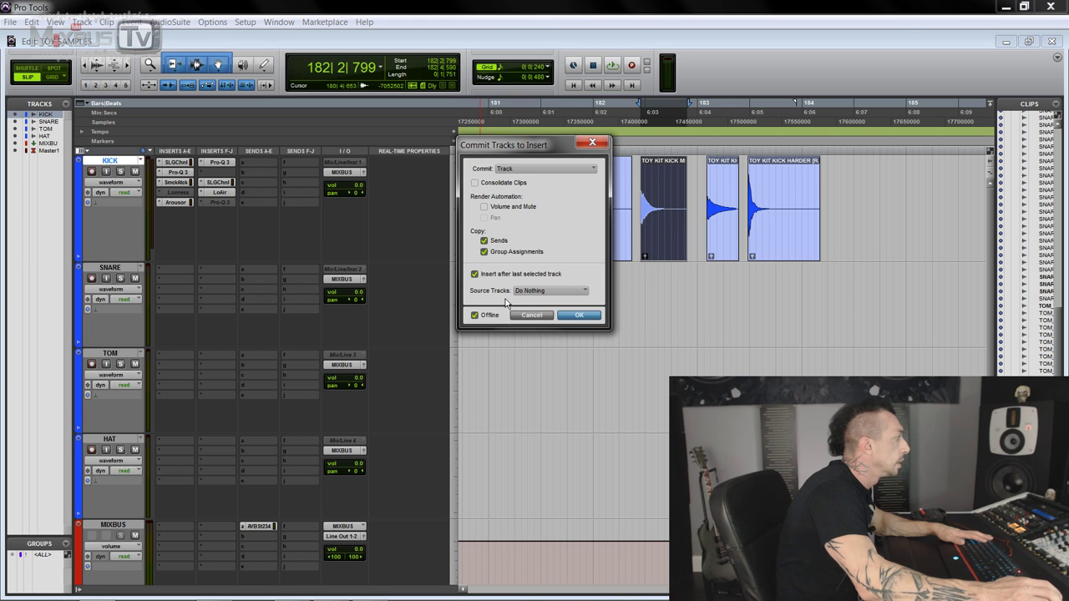
left_click(576, 315)
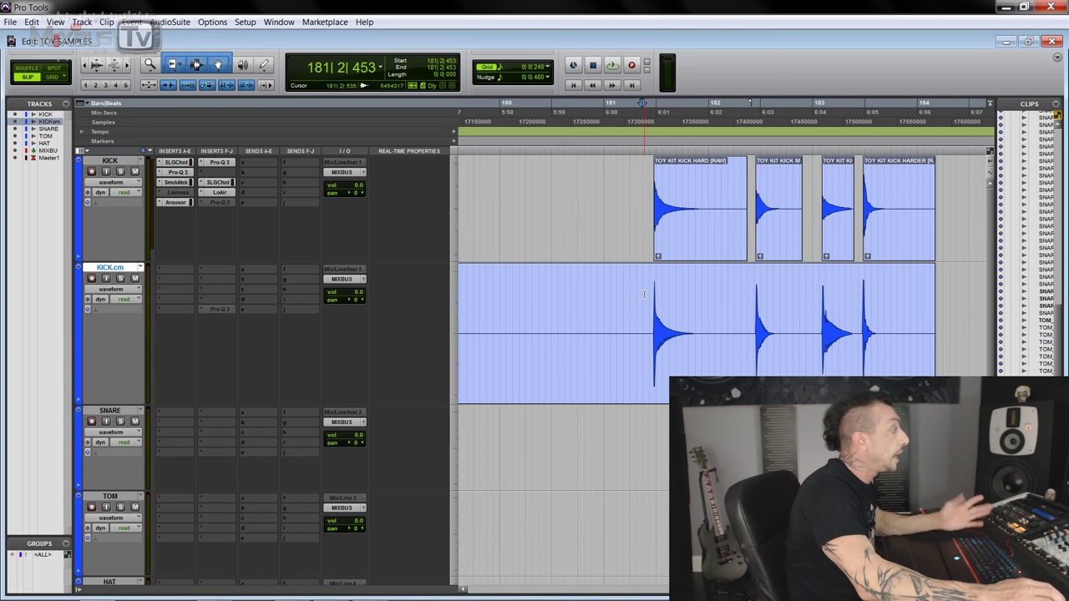
left_click(644, 294)
key("ctrl+bracketright")
key("ctrl+bracketright")
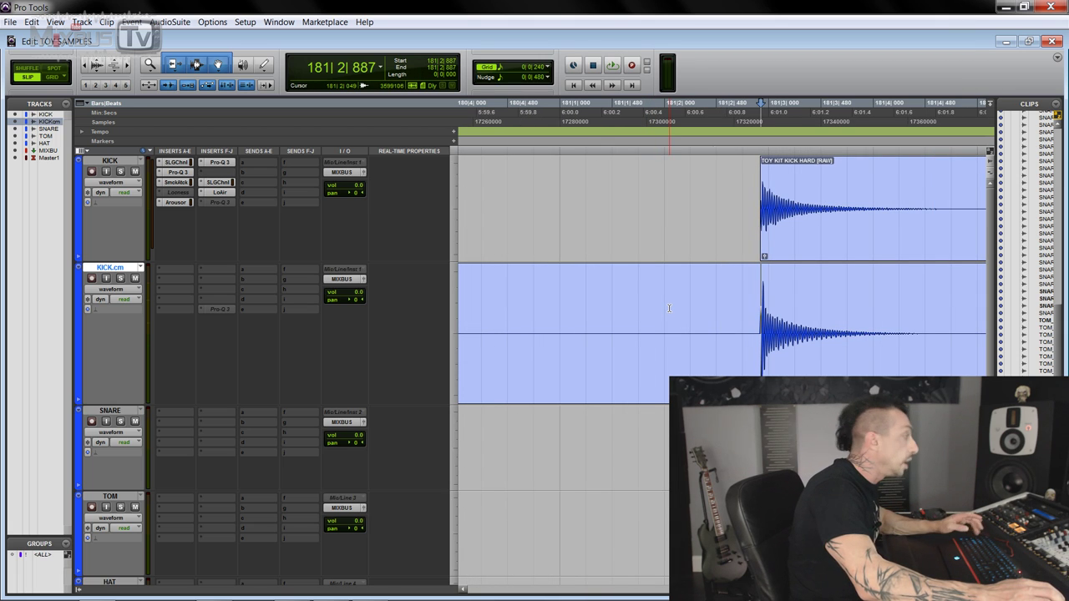
scroll(637, 313, "right", 3)
key("ctrl+bracketleft")
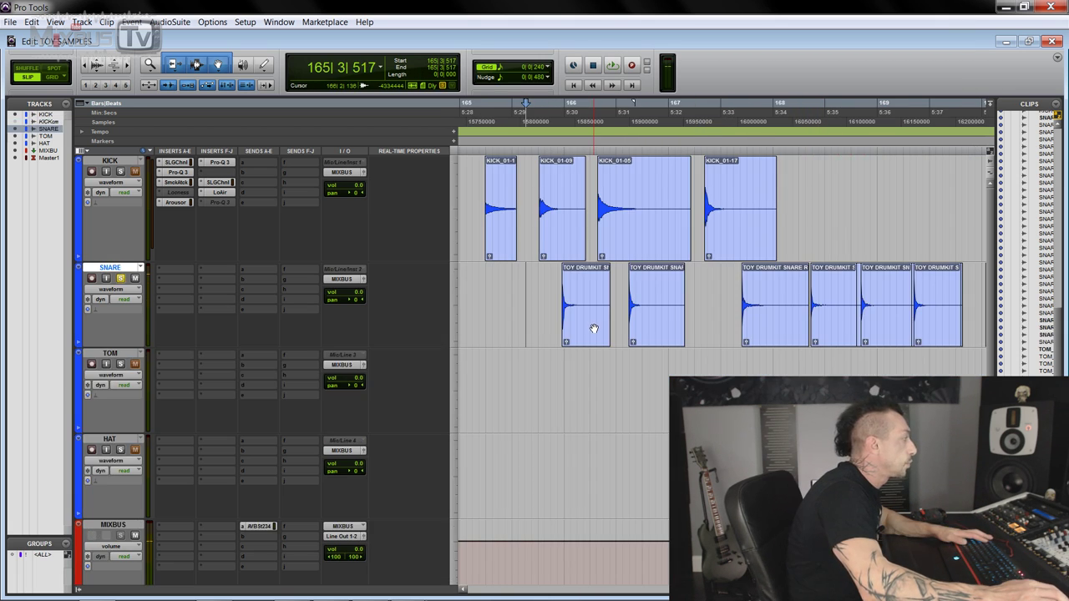
Select the two snare clips and play them back to audition the snare
left_click(592, 329)
key("ctrl+bracketright")
scroll(850, 291, "right", 2)
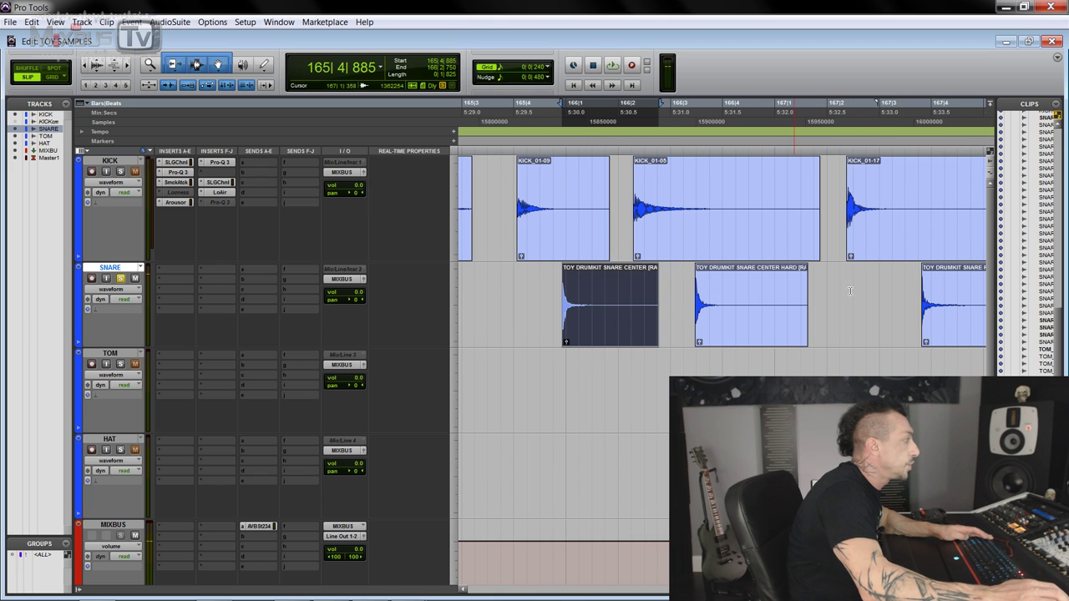
left_click(868, 283, "shift")
left_click_drag(549, 289, 820, 292)
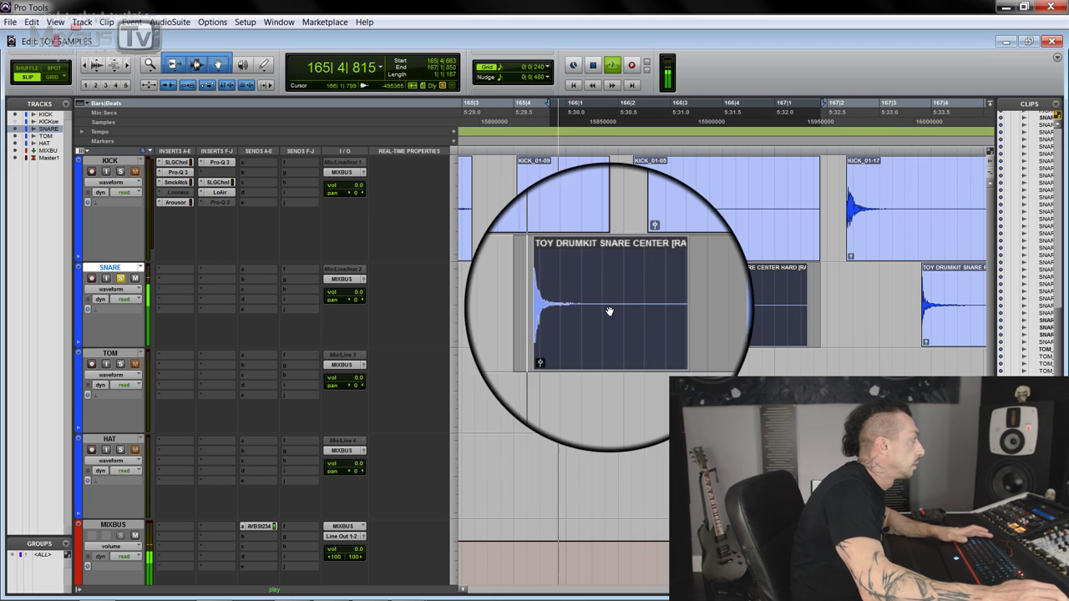
key("space")
Insert SSL G-Channel on SNARE insert A and boost its high-mid gain and frequency
left_click(177, 268)
left_click(218, 308)
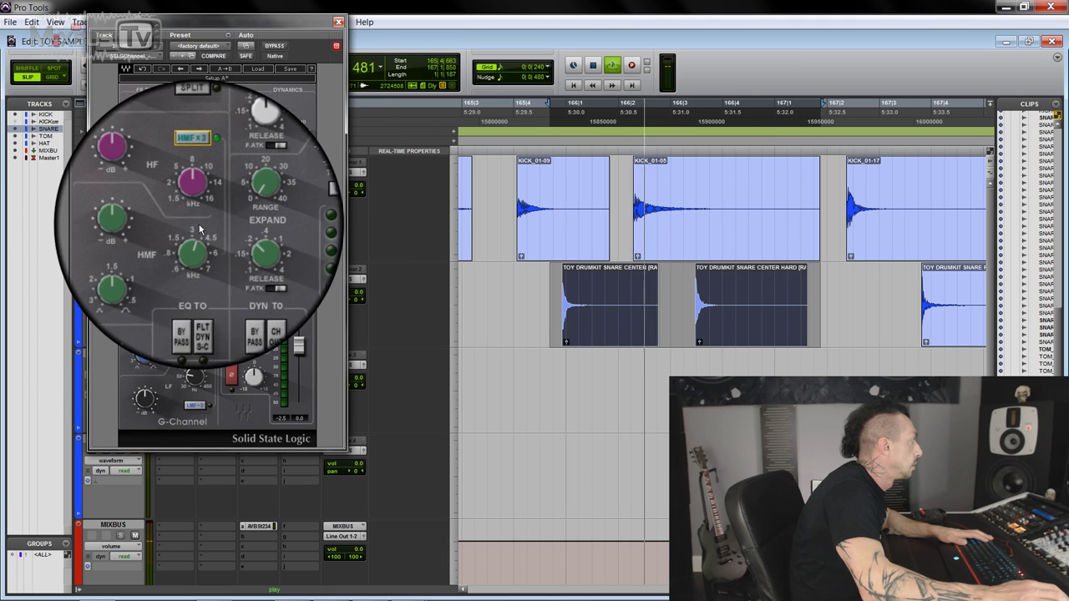
left_click_drag(145, 219, 146, 213)
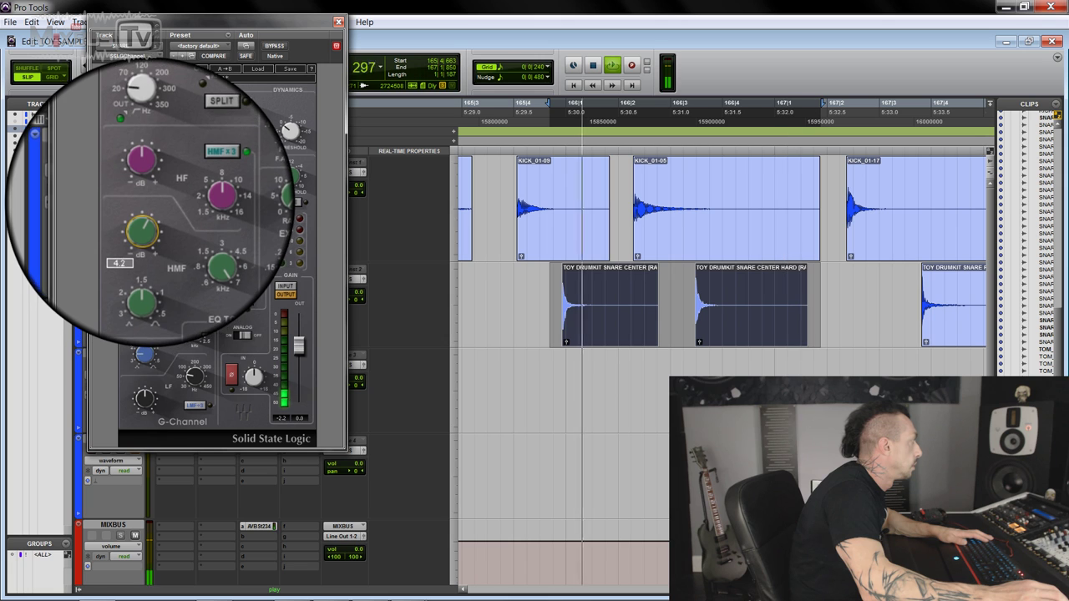
left_click_drag(197, 249, 196, 244)
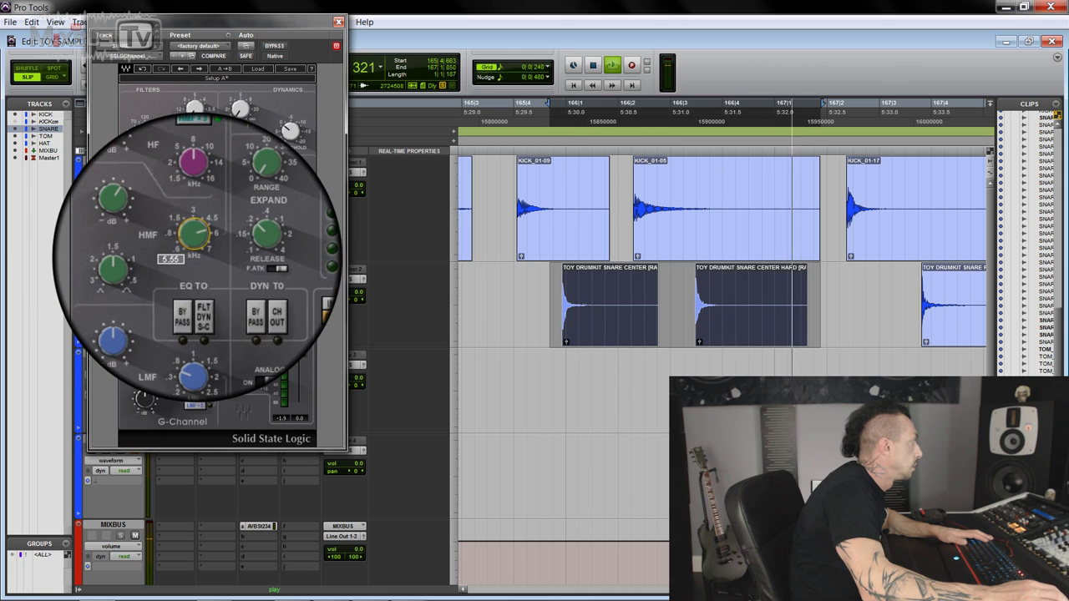
mouse_move(145, 219)
left_mouse_down()
mouse_move(145, 209)
mouse_move(145, 219)
left_mouse_up()
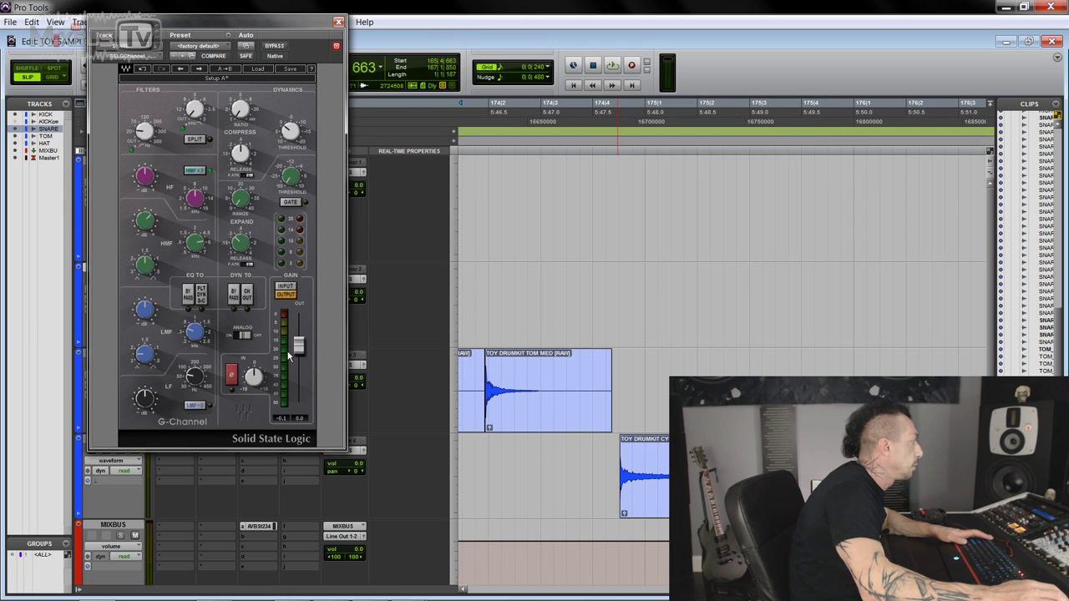
key("space")
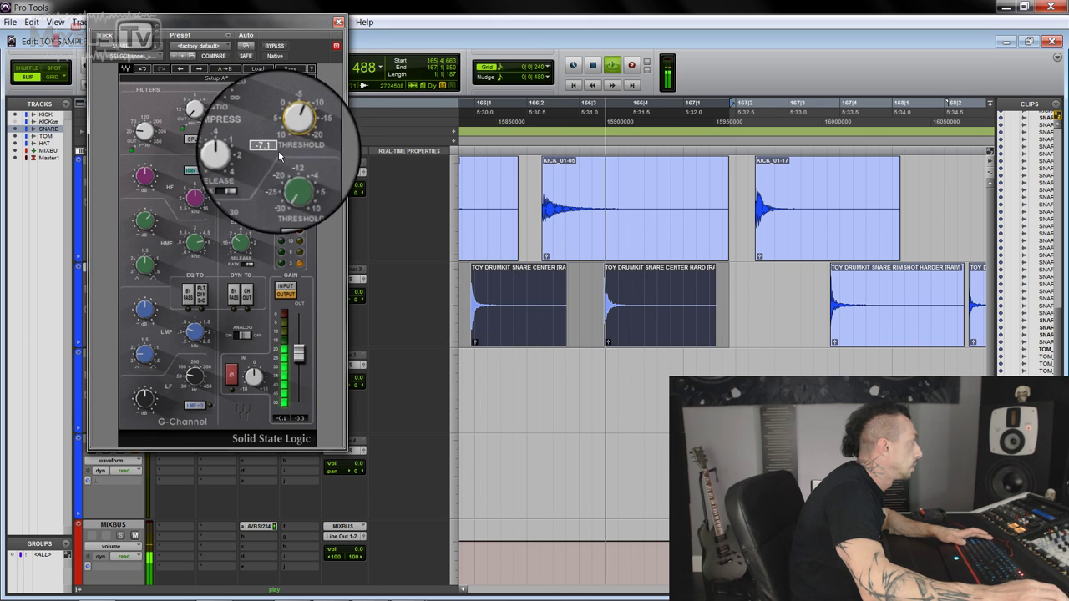
left_click(338, 21)
Insert FabFilter Pro-Q 3 on SNARE insert B with a Low Cut and a -4.85 dB bell at 545 Hz
left_click(183, 278)
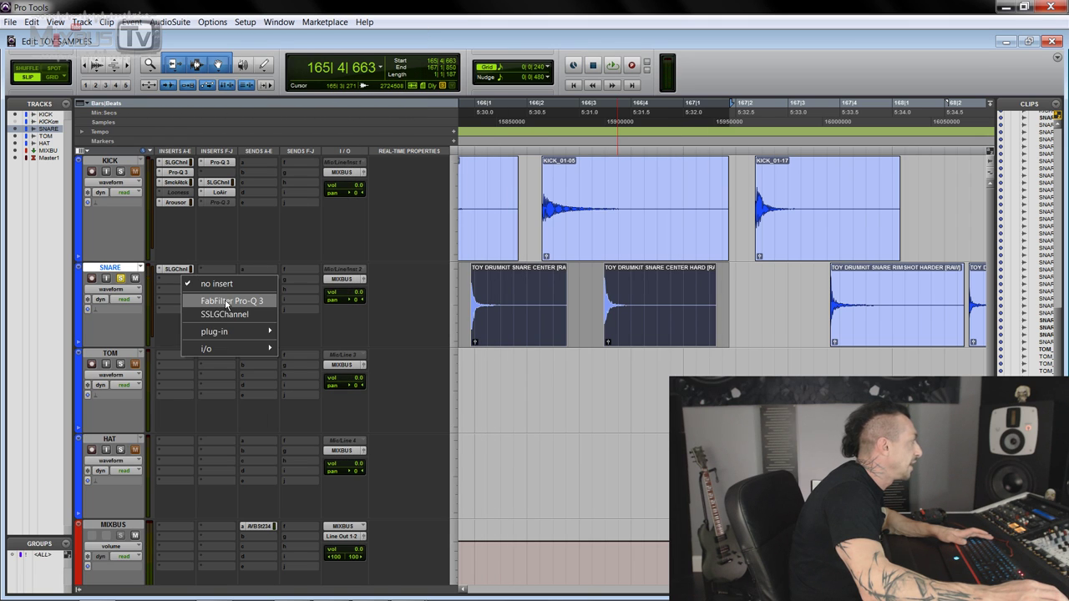
left_click(370, 287)
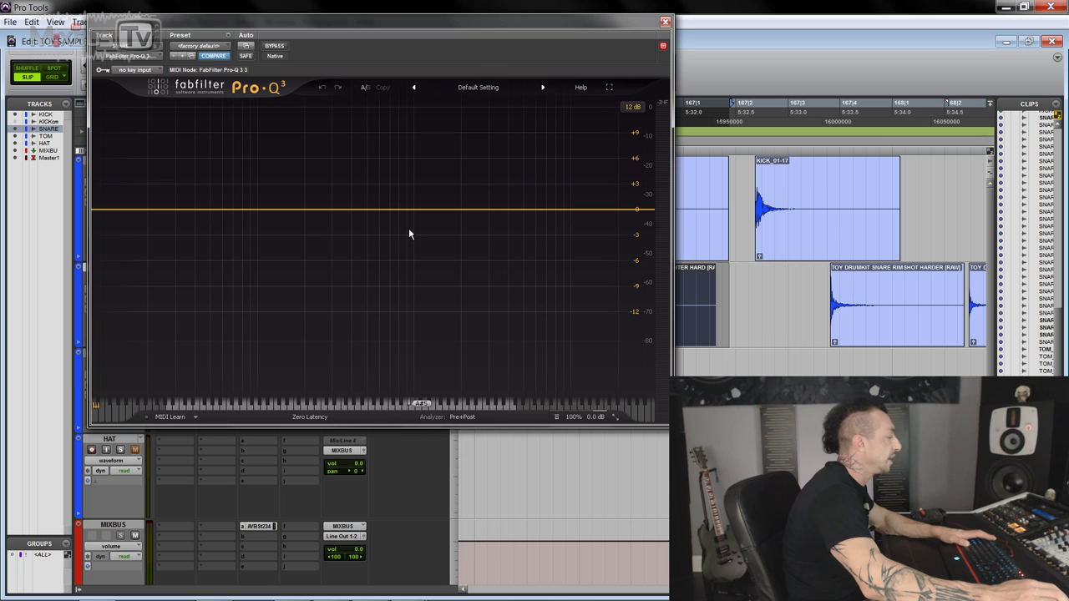
key("space")
left_click(115, 210)
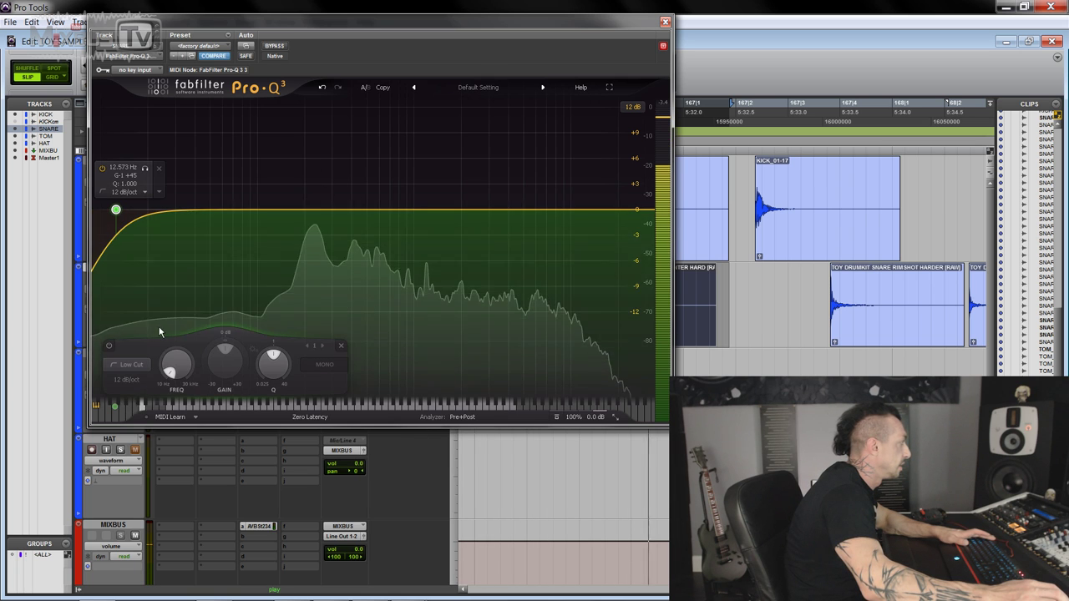
scroll(176, 362, "up", 5)
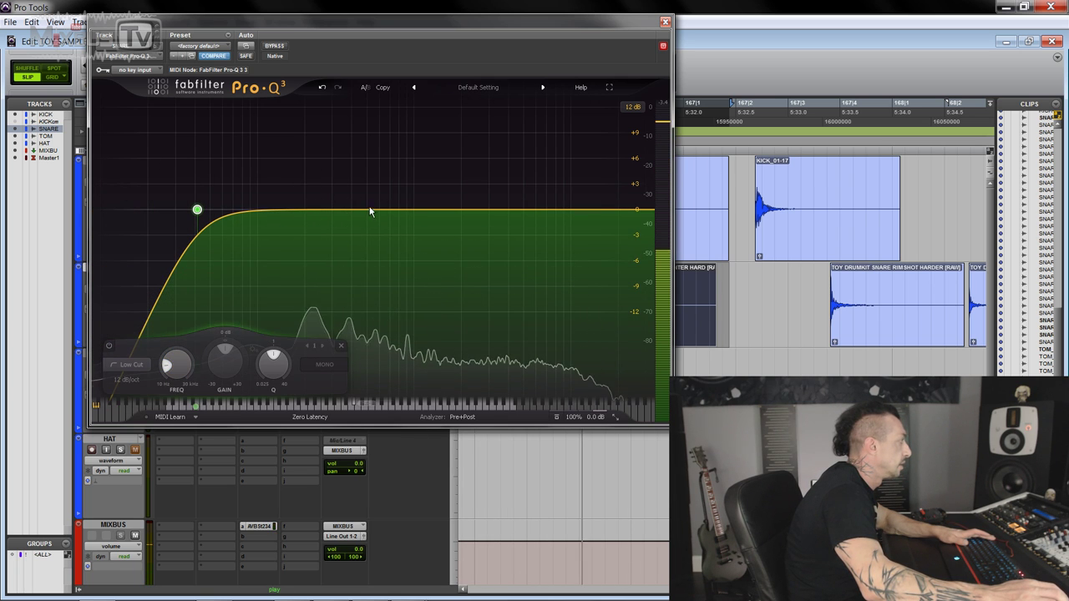
left_click_drag(377, 210, 373, 250)
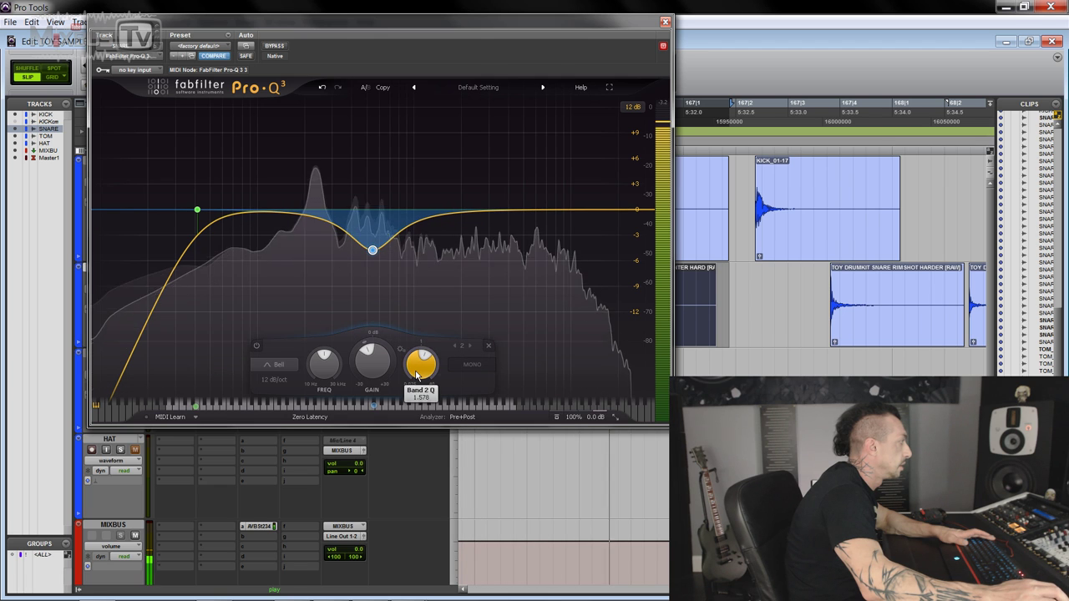
left_click_drag(372, 359, 372, 362)
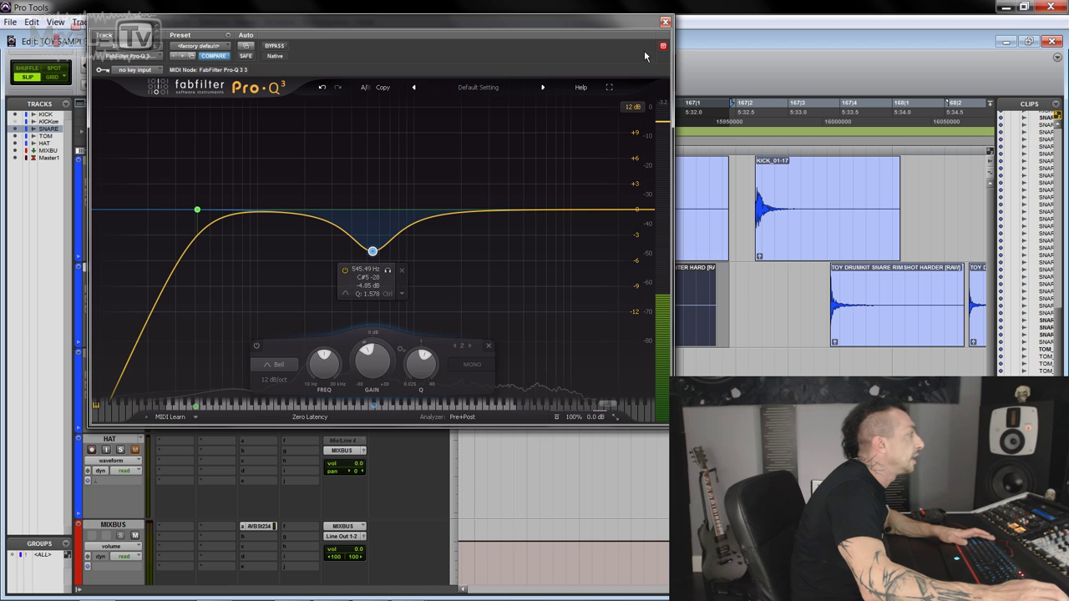
Insert Tone Empire Loc-Ness on SNARE insert C, enable it, trim output to -6.7 dB, and A/B it
left_click(665, 22)
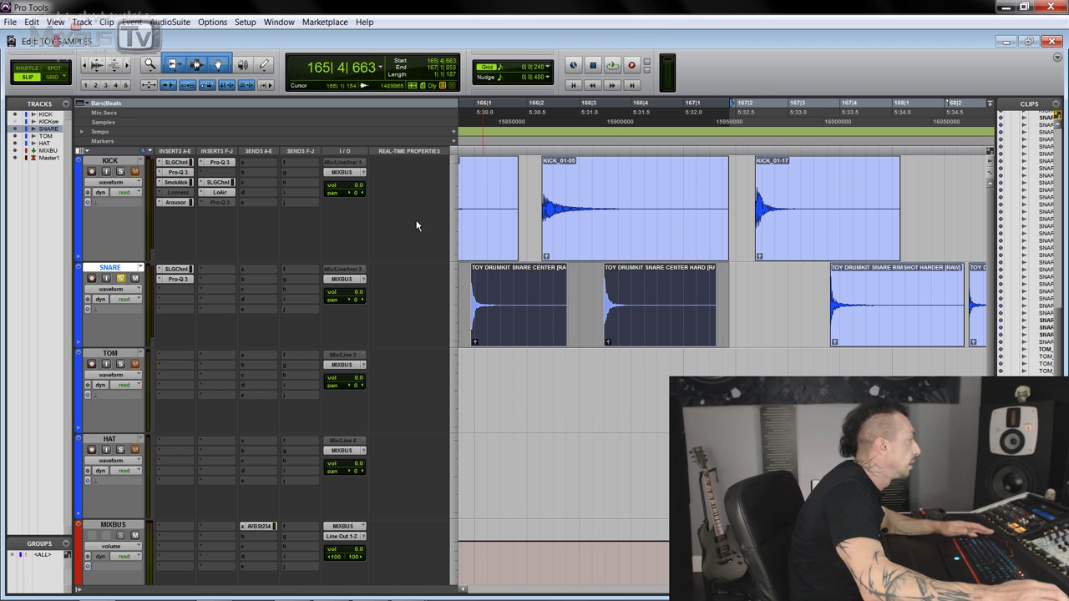
left_click(174, 296)
mouse_move(208, 342)
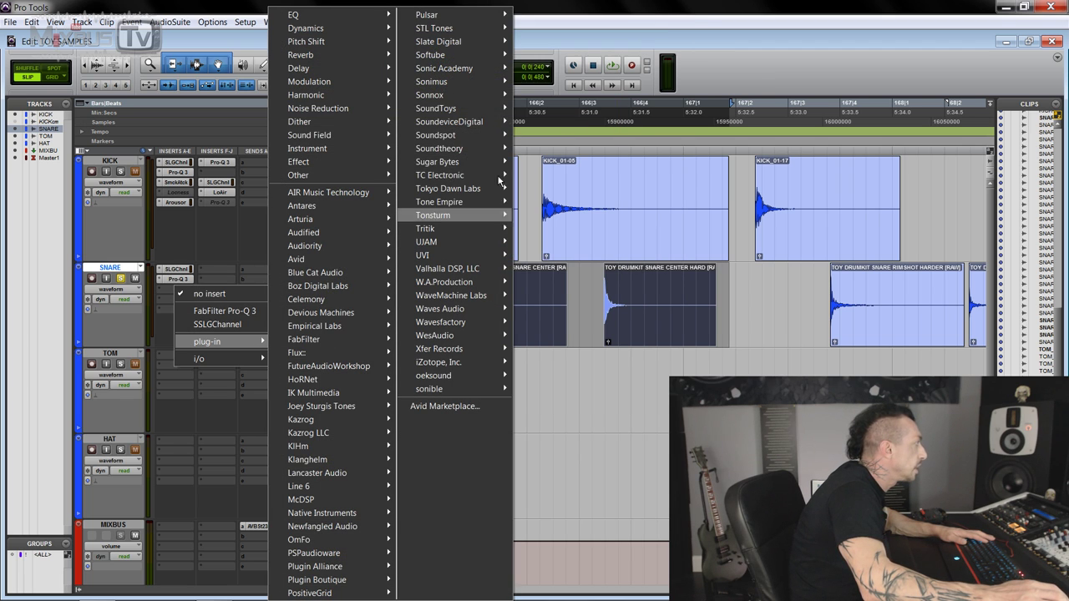
mouse_move(467, 202)
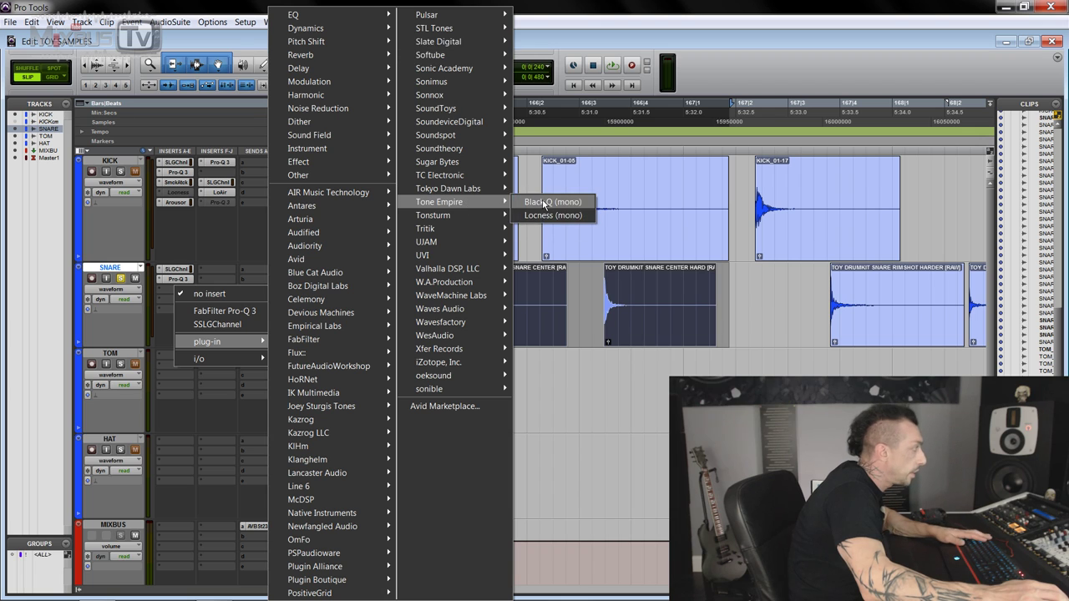
left_click(545, 216)
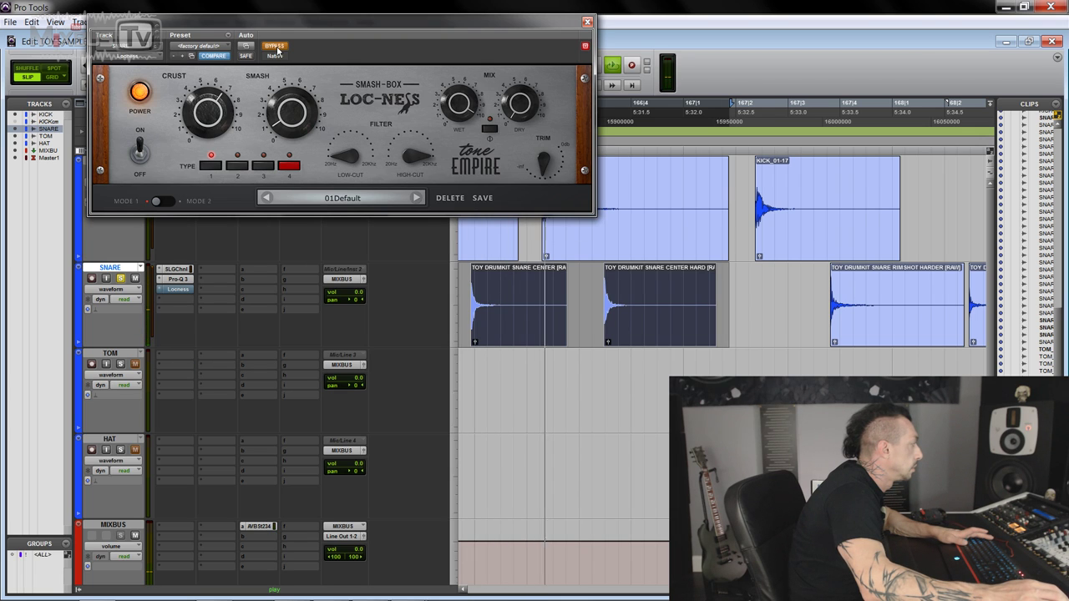
left_click(275, 47)
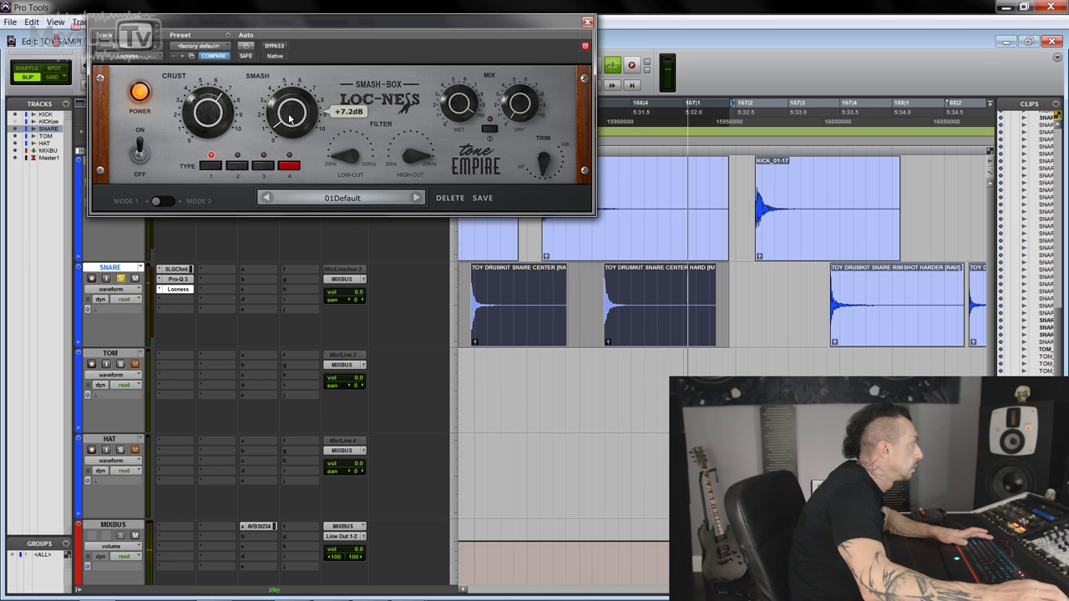
left_click(545, 165)
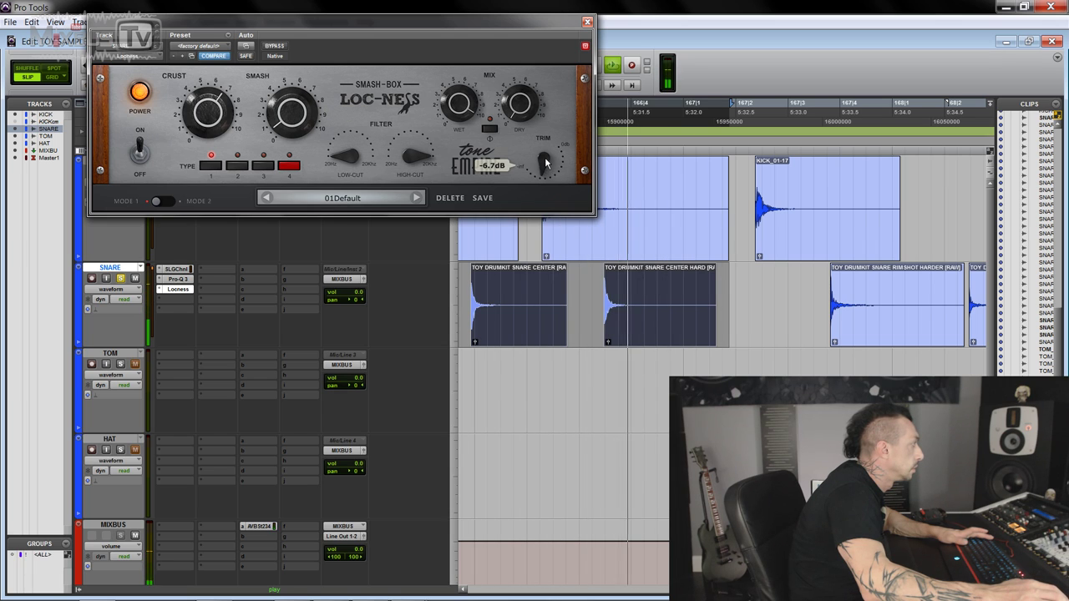
left_click(273, 47)
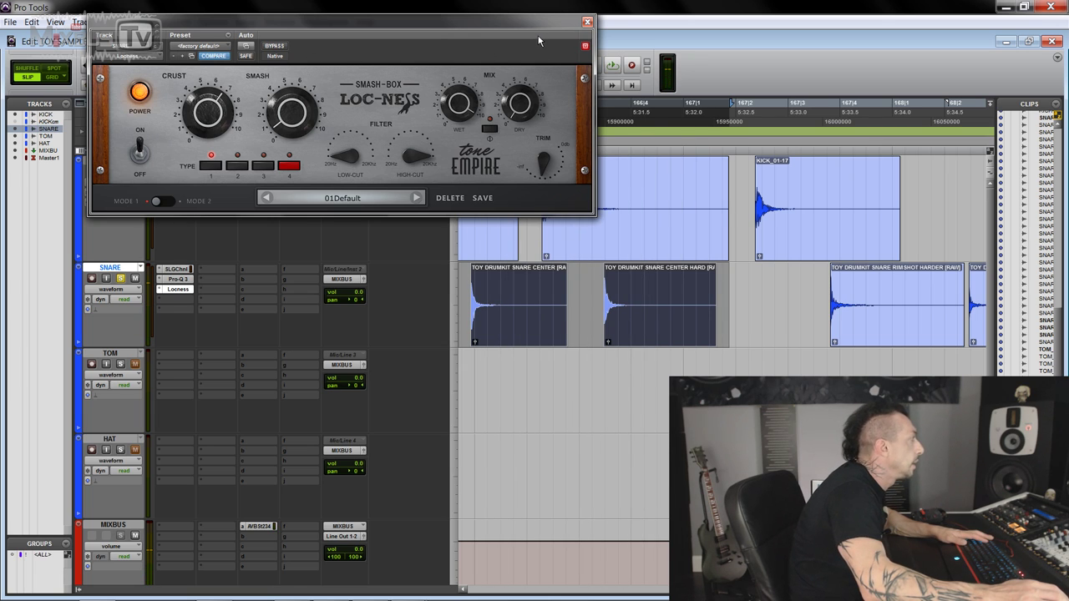
left_click(587, 23)
Add an API-2500 compressor to the snare, A/B it, then bypass the CLA-76
left_click(174, 306)
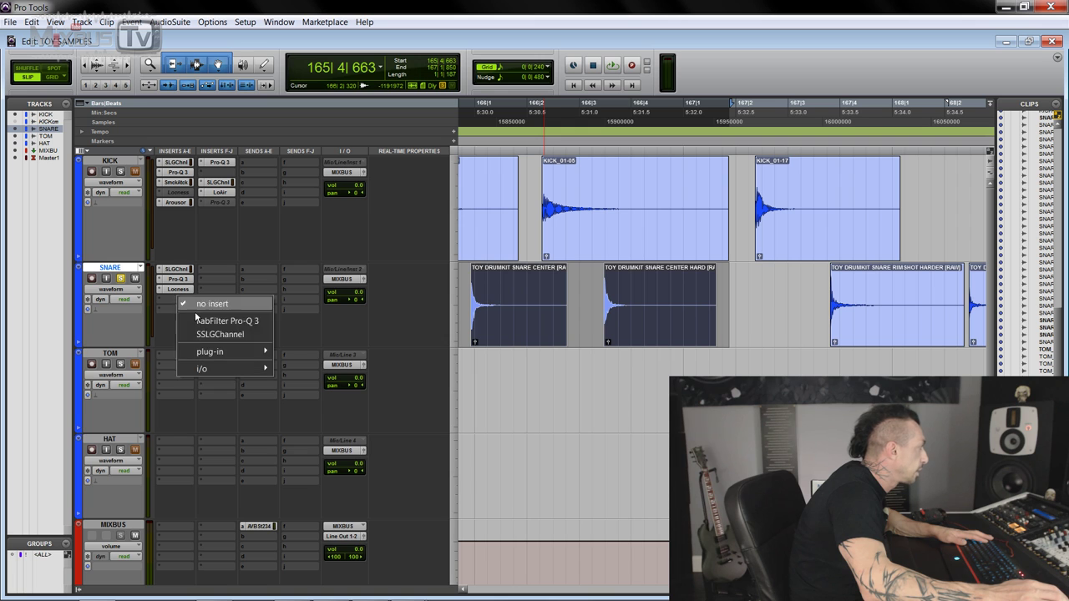
mouse_move(219, 350)
mouse_move(353, 35)
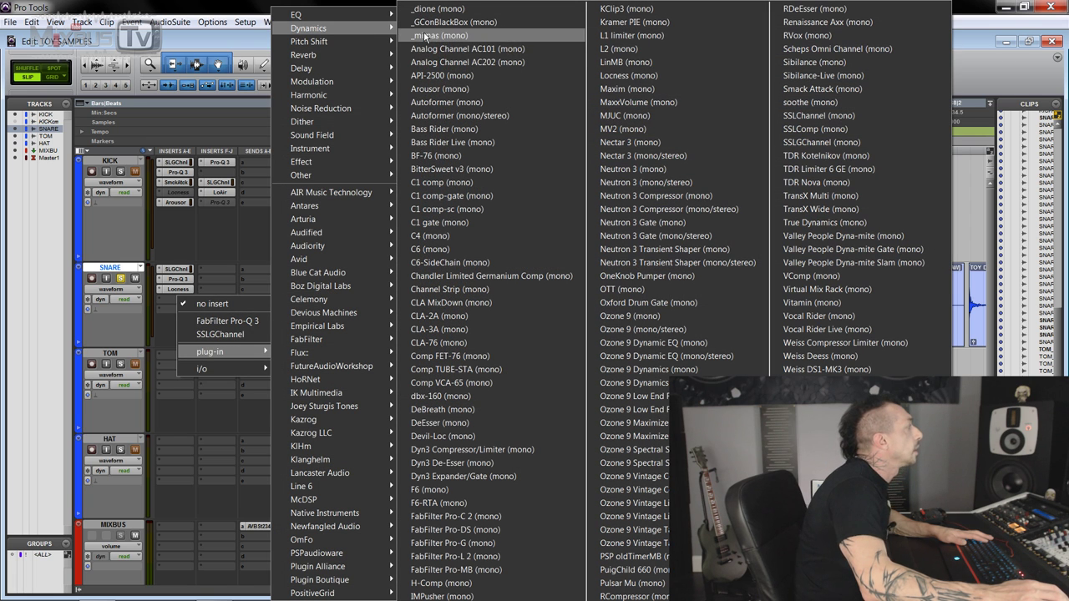
left_click(443, 75)
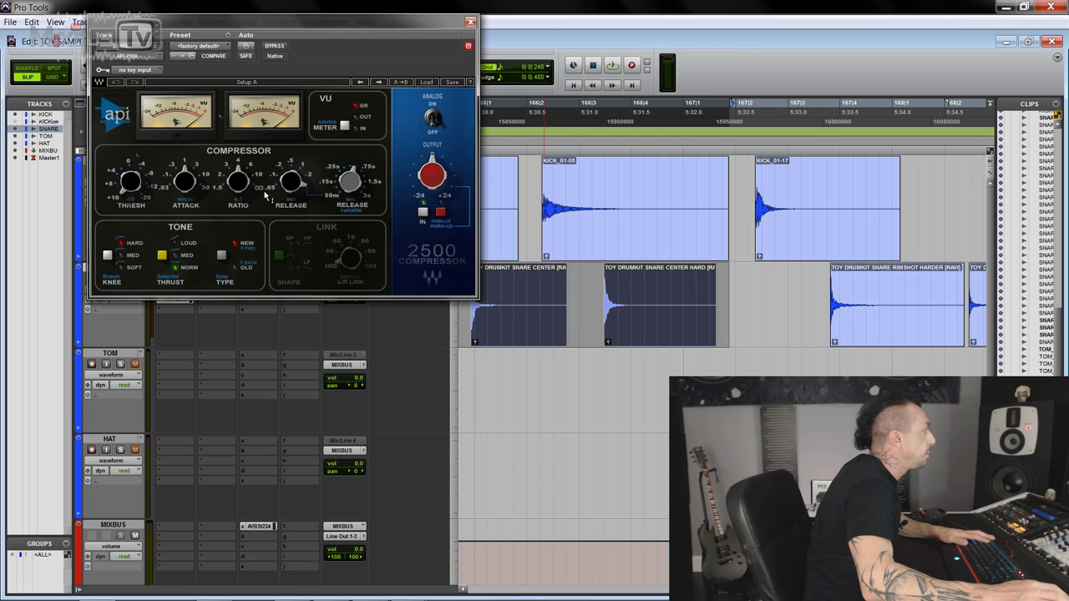
left_click_drag(275, 21, 449, 18)
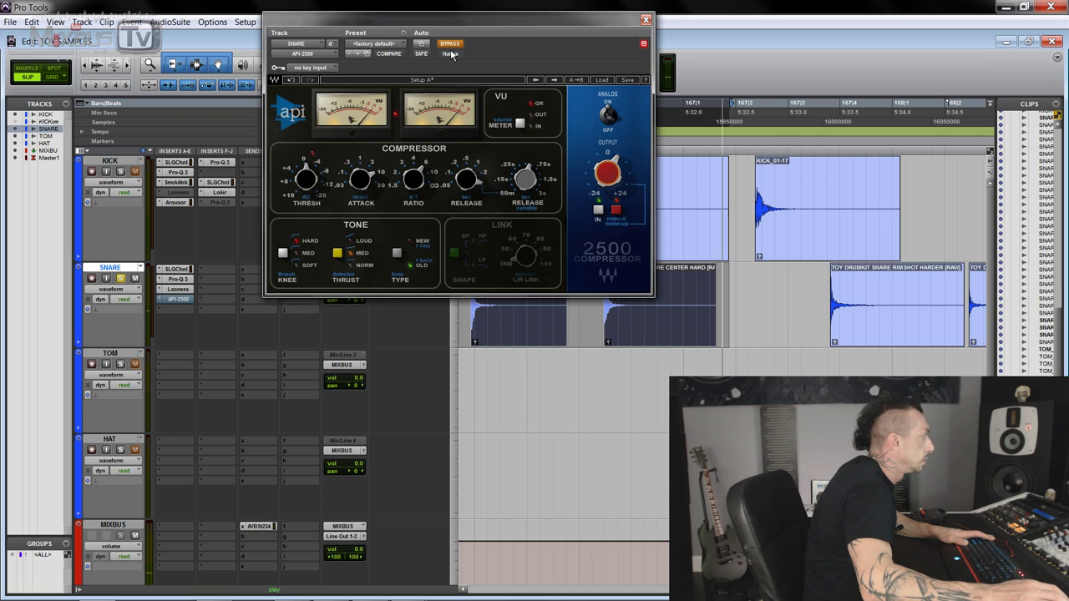
left_click(449, 44)
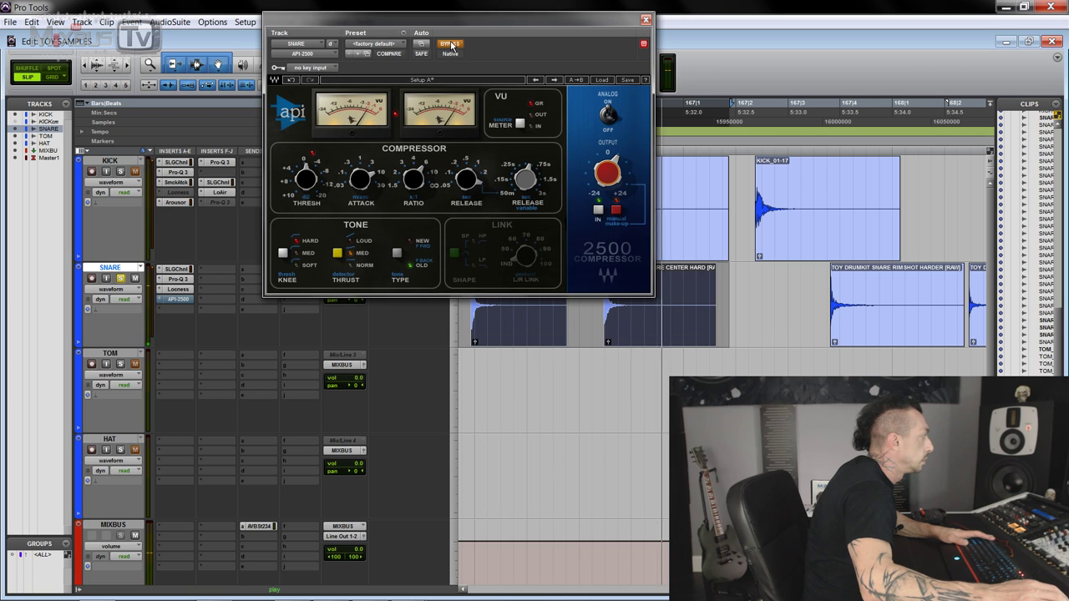
left_click(449, 43)
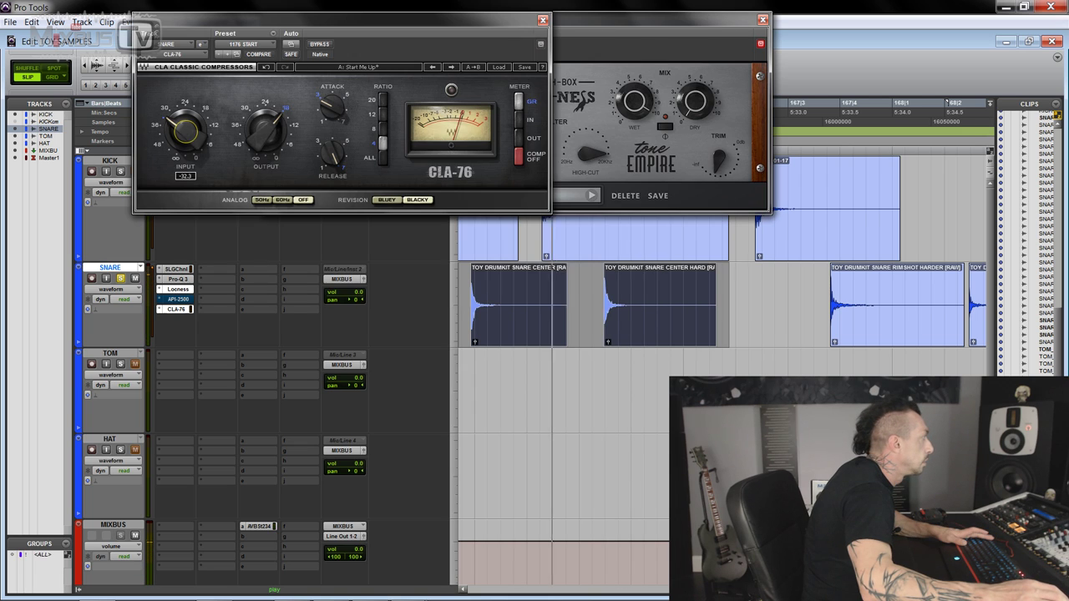
left_click(320, 44)
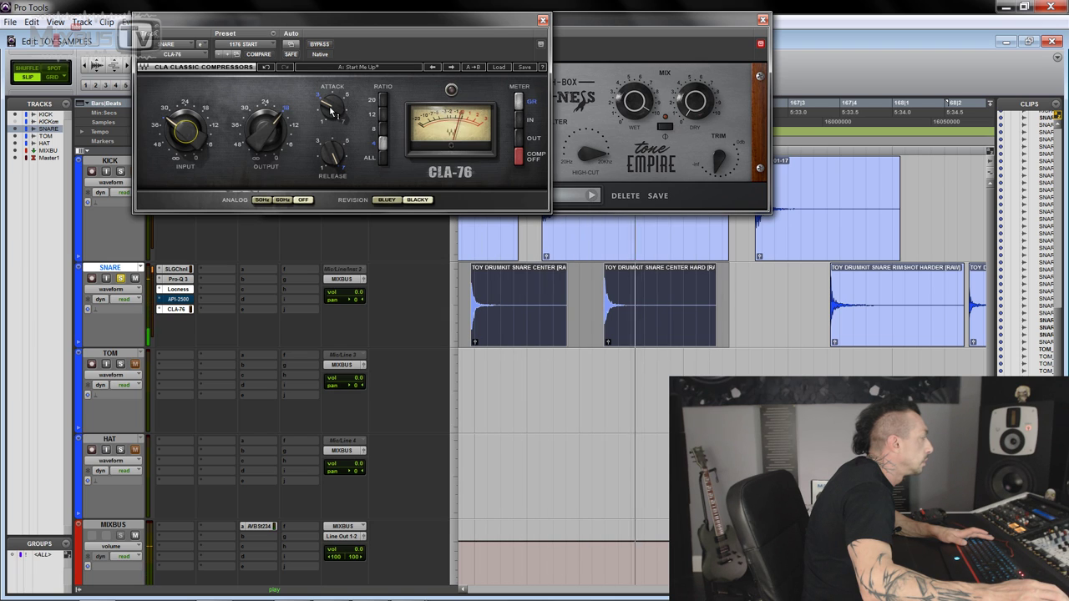
left_click(160, 301)
Swap the API-2500 for Valley People Dyna-mite and compare it against bypass during playback
mouse_move(200, 351)
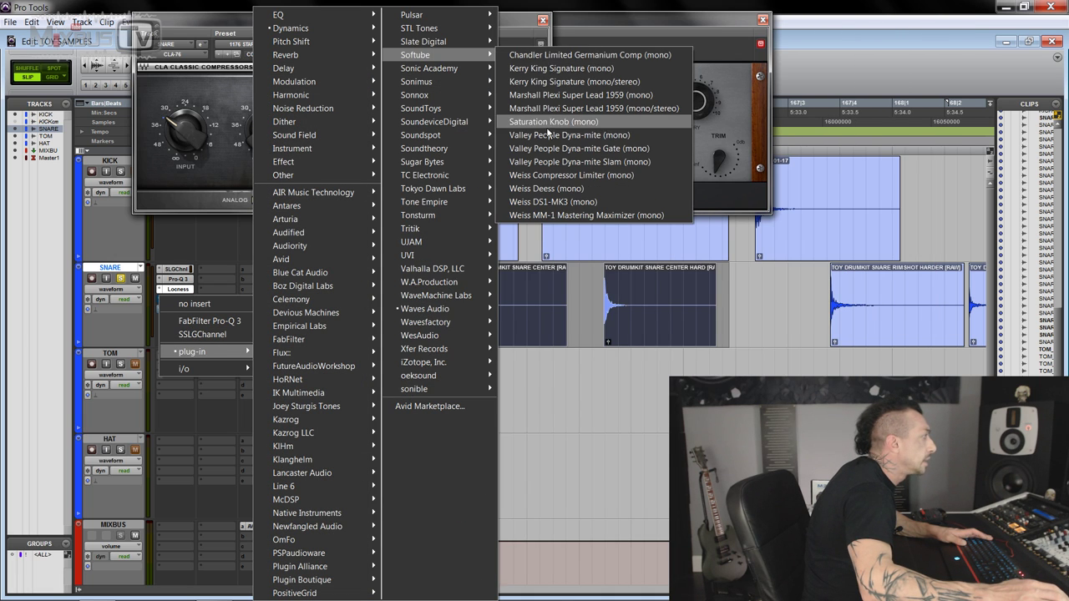
left_click(576, 139)
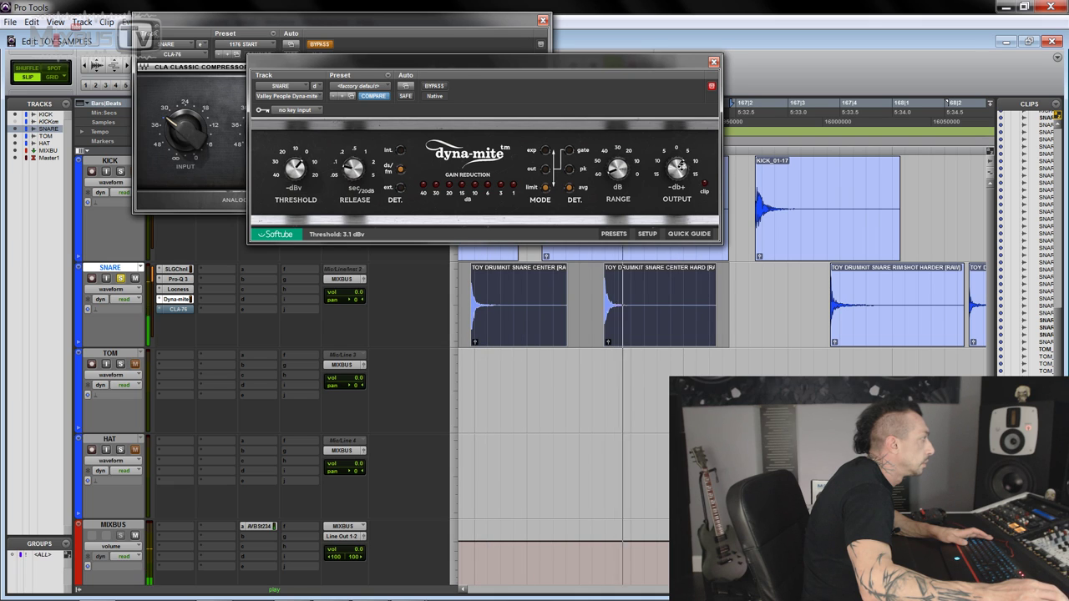
left_click(442, 88)
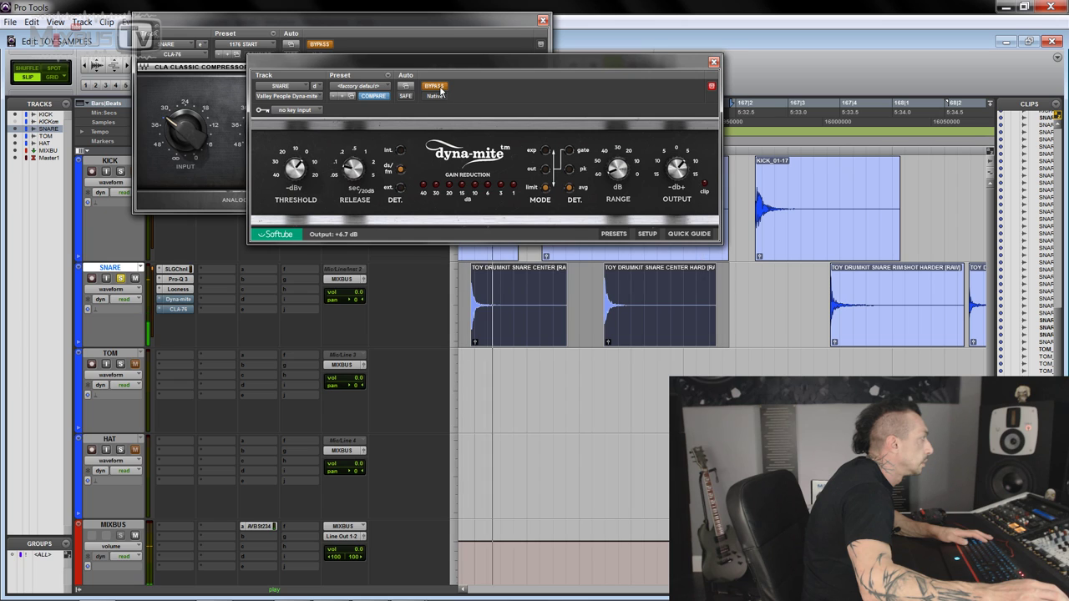
left_click(438, 90)
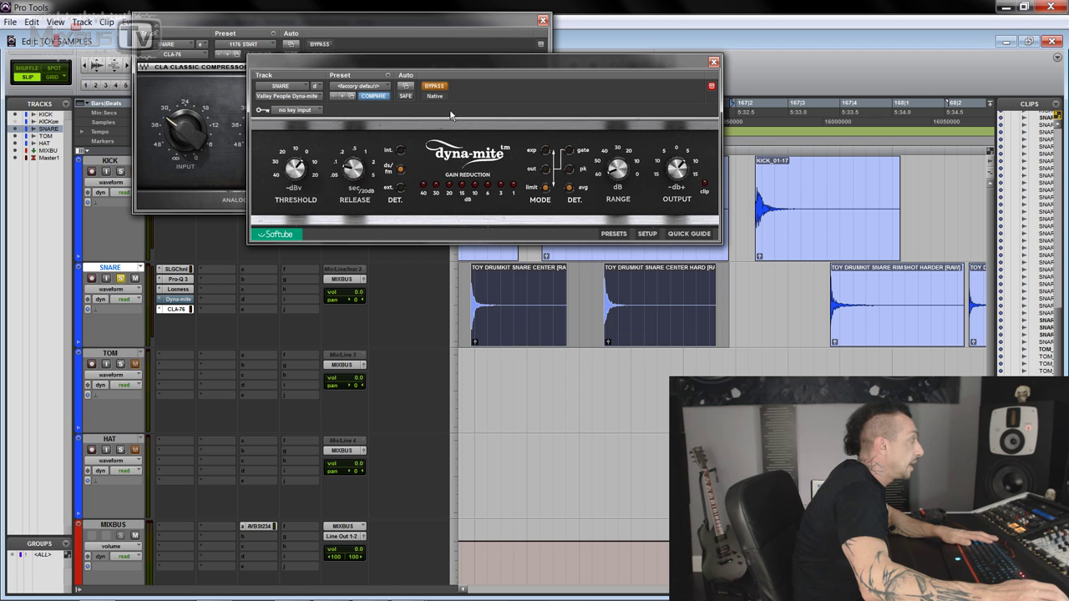
left_click_drag(457, 26, 477, 35)
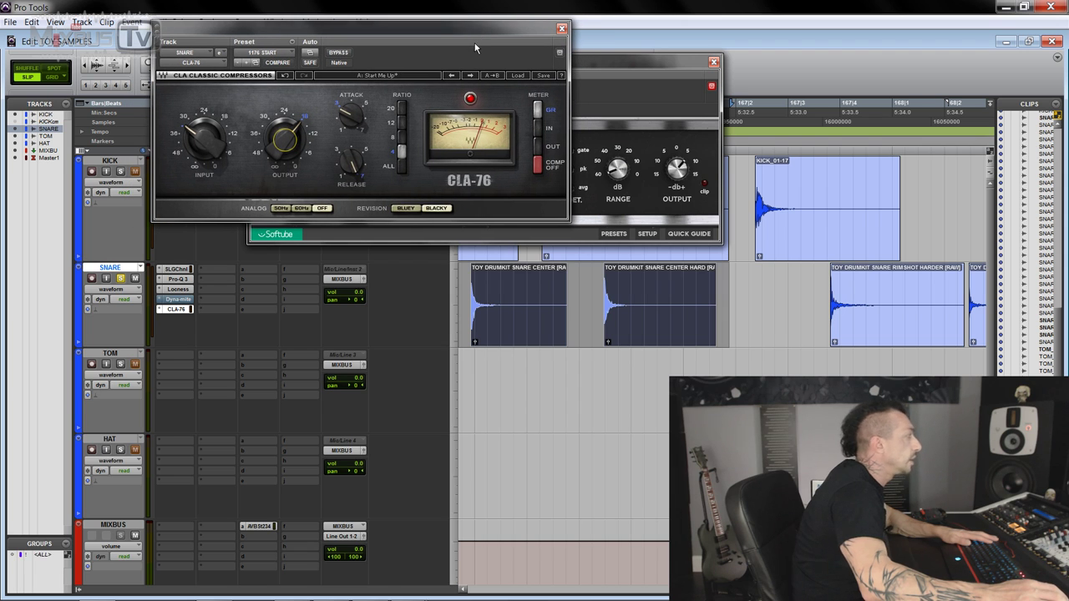
key("space")
left_click(438, 87)
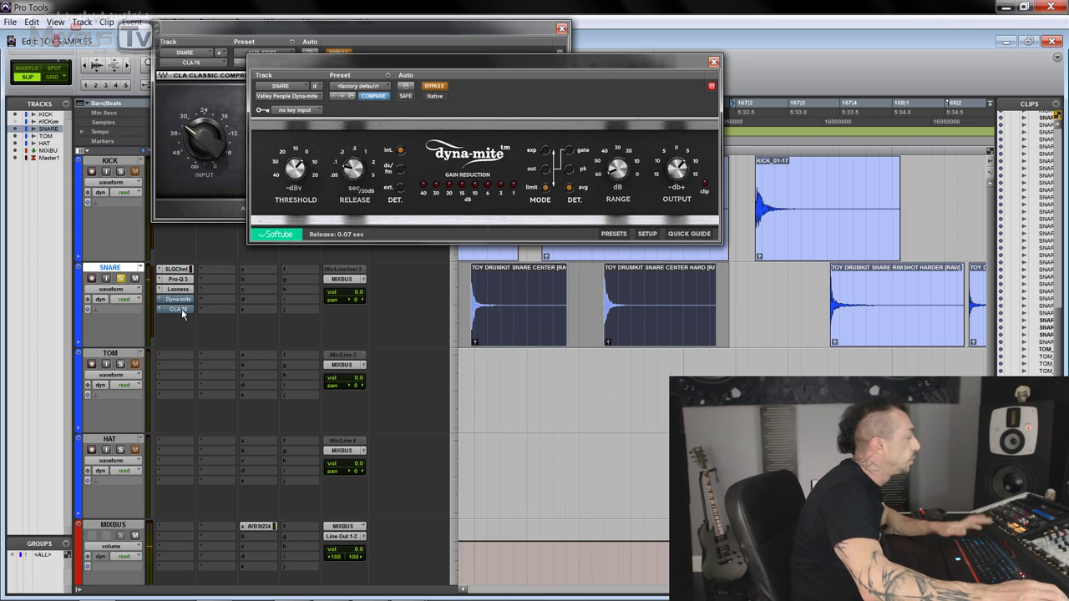
left_click(180, 309, "ctrl")
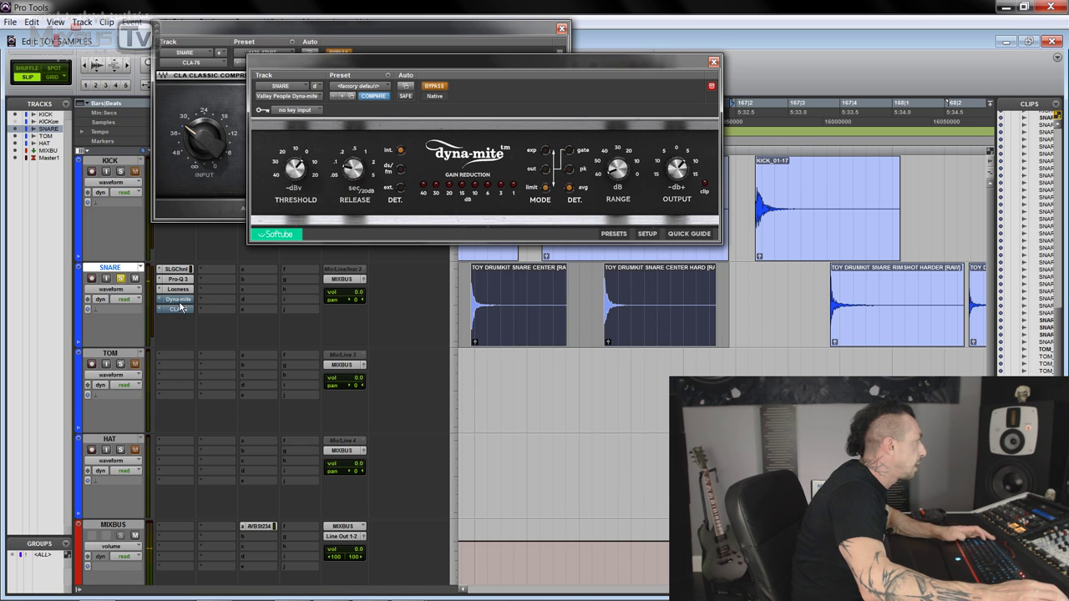
Switch to Dyna-mite Slam, A/B it, bypass the CLA-76, and close both plug-in windows
left_click(401, 125)
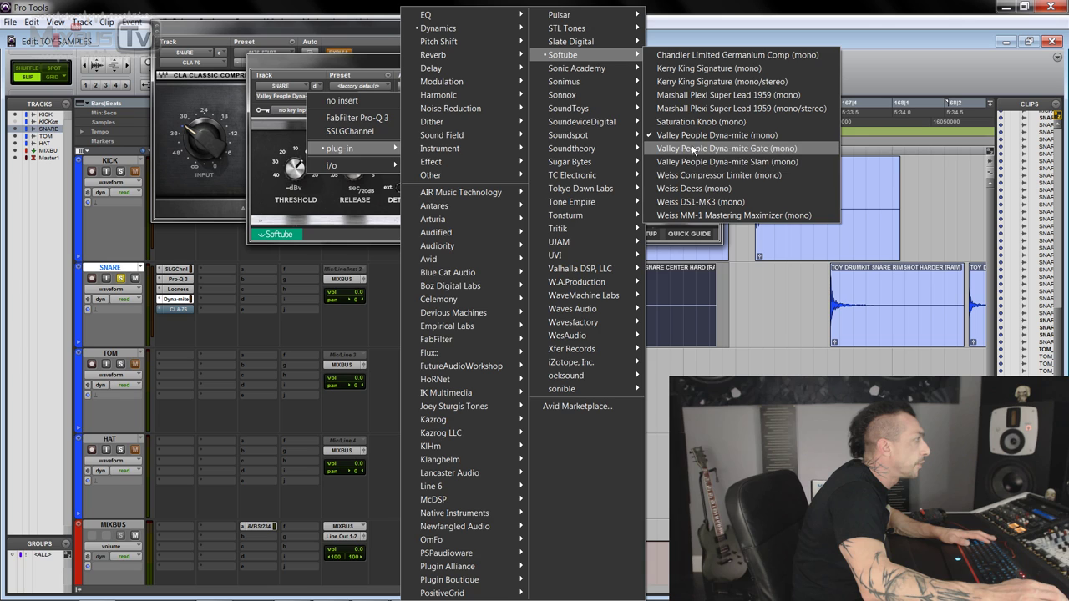
key("Escape")
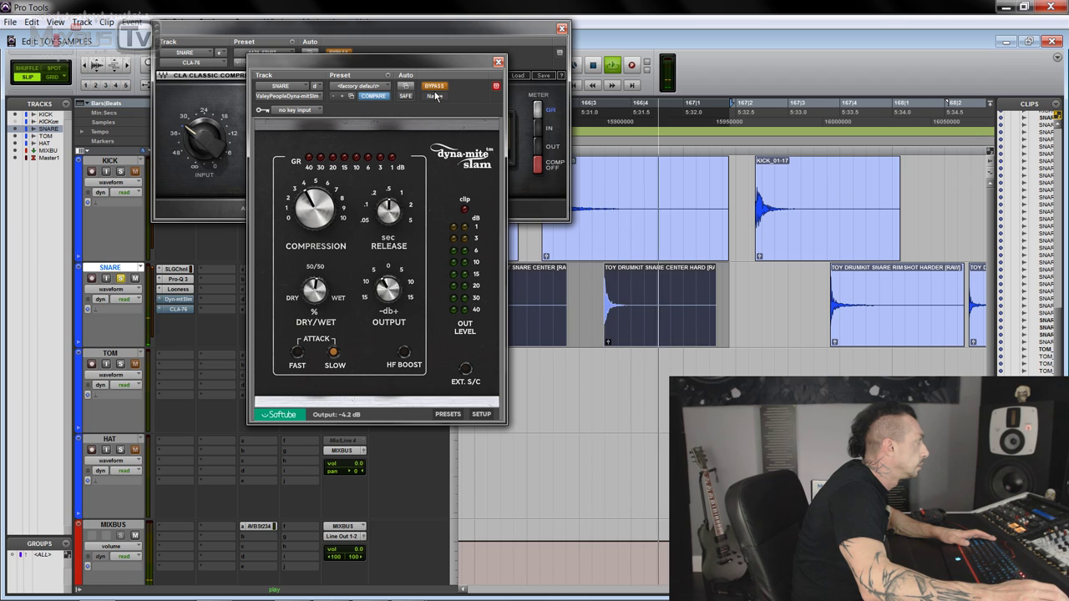
left_click(434, 86)
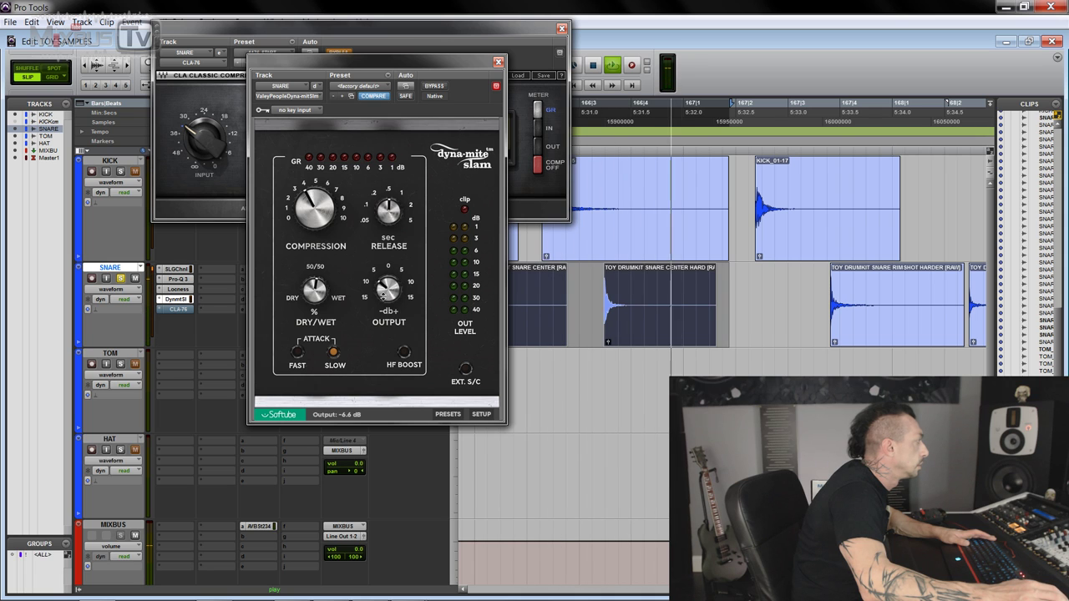
left_click(498, 63)
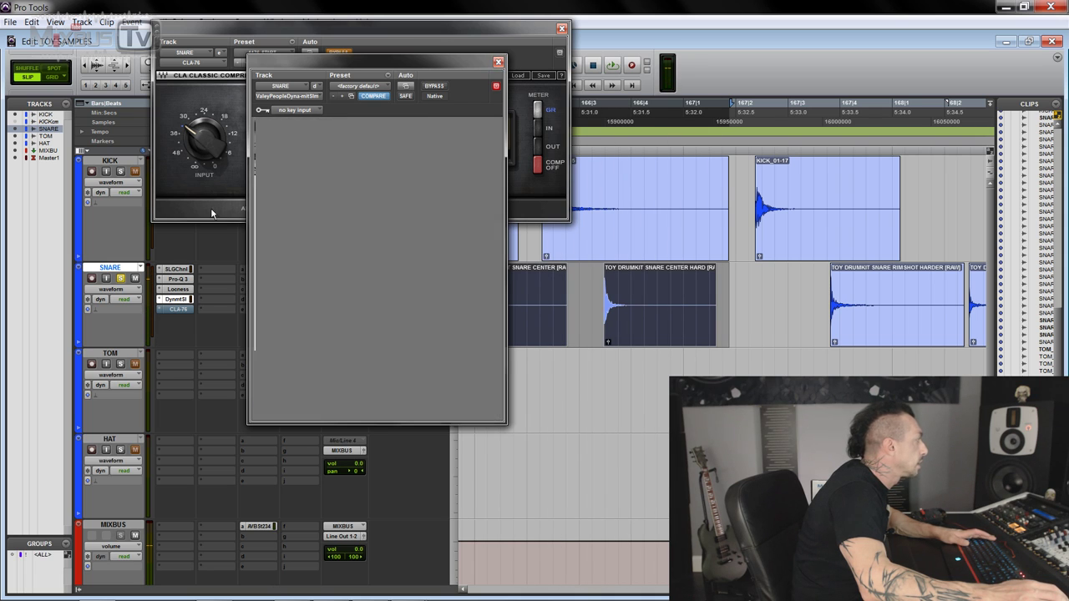
left_click(177, 299)
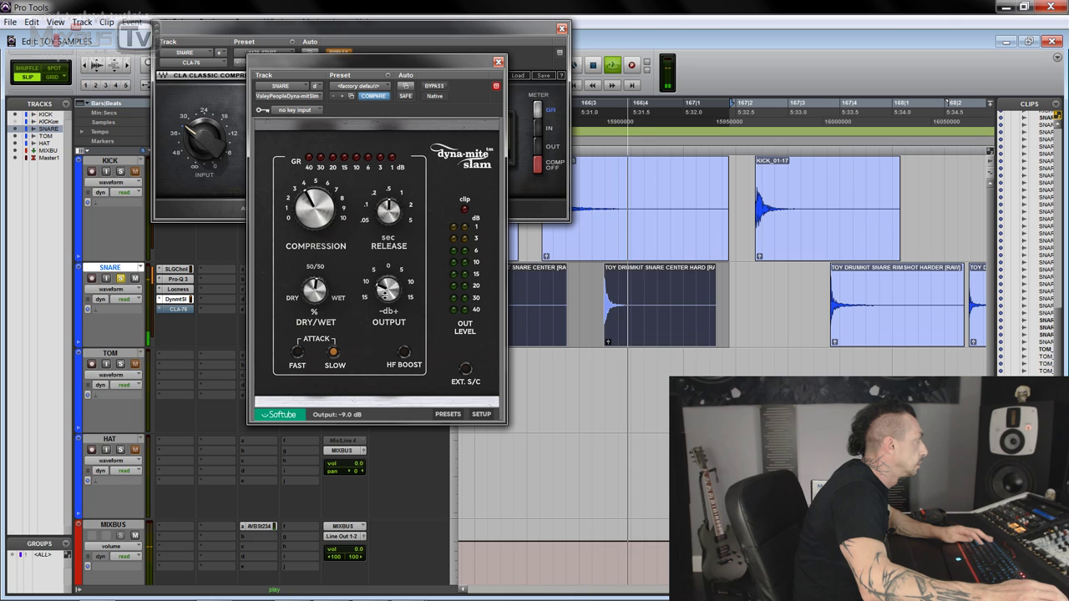
left_click(182, 302, "ctrl")
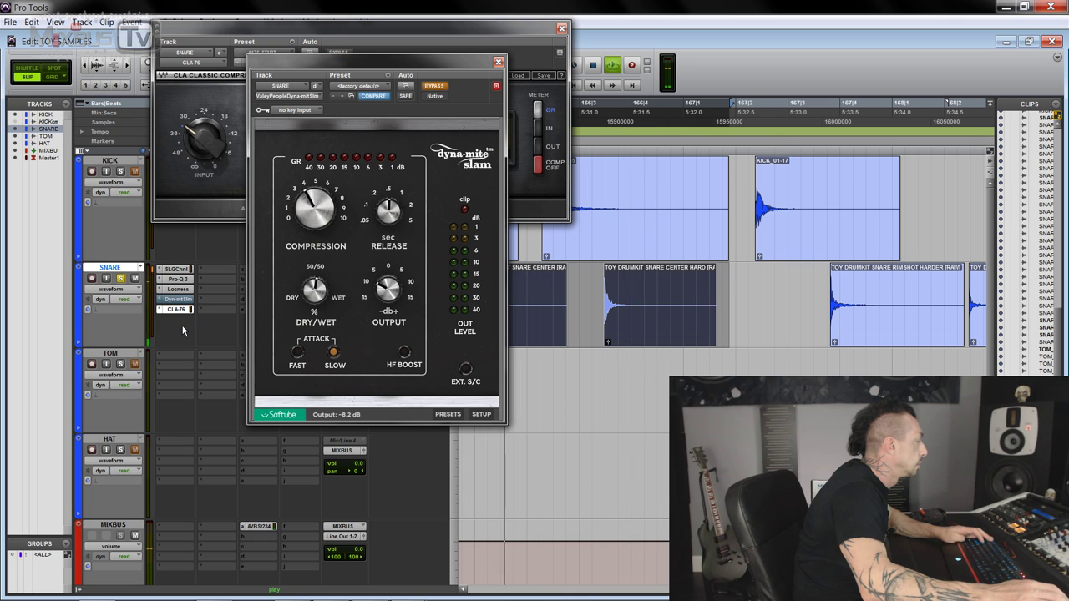
left_click(183, 309, "ctrl")
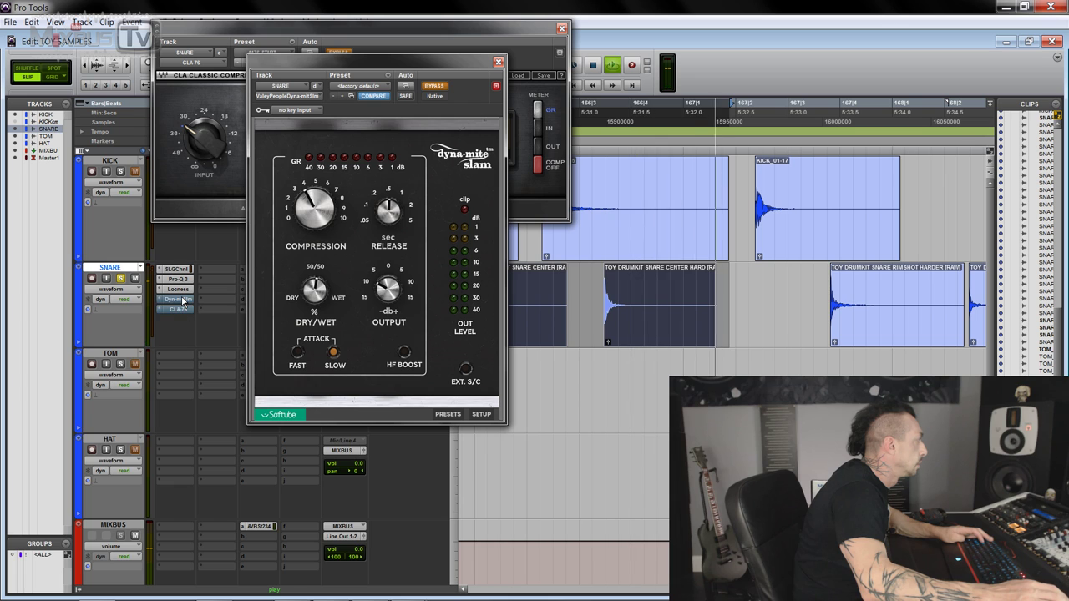
left_click(183, 299, "ctrl")
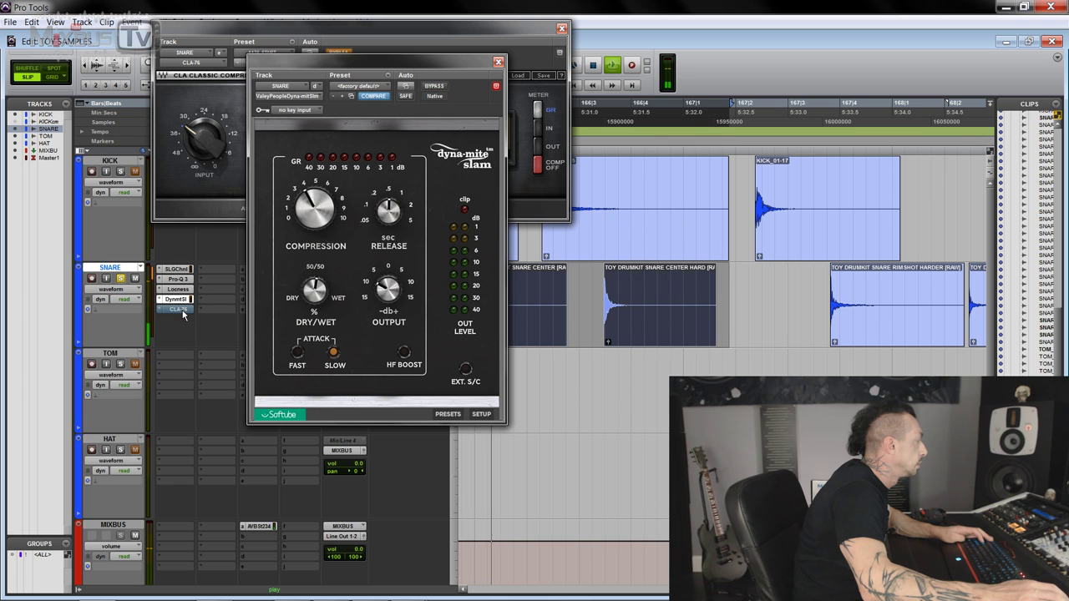
left_click(497, 62)
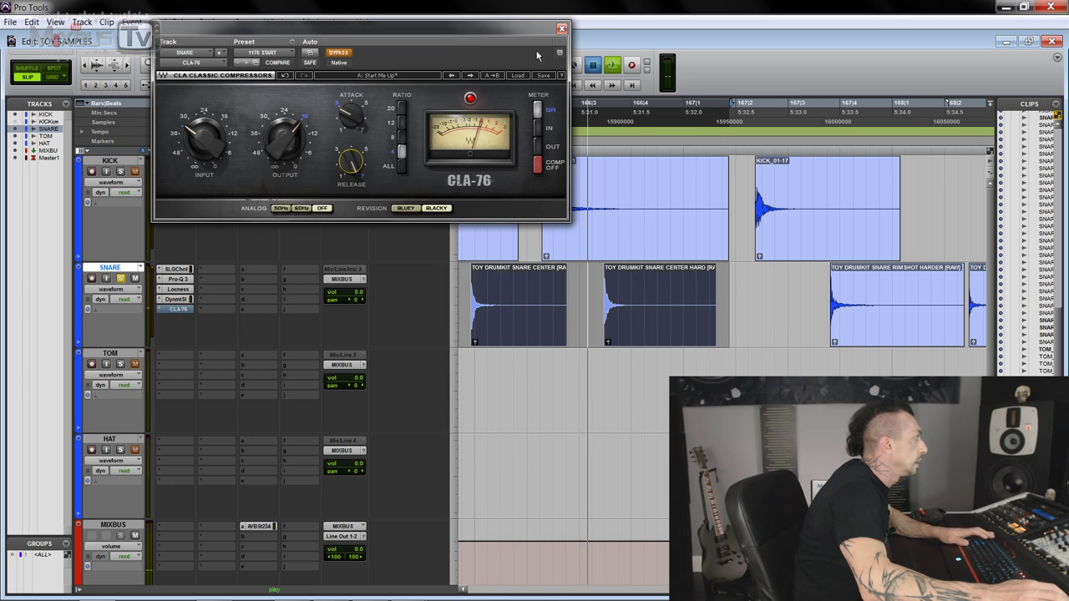
left_click(561, 28)
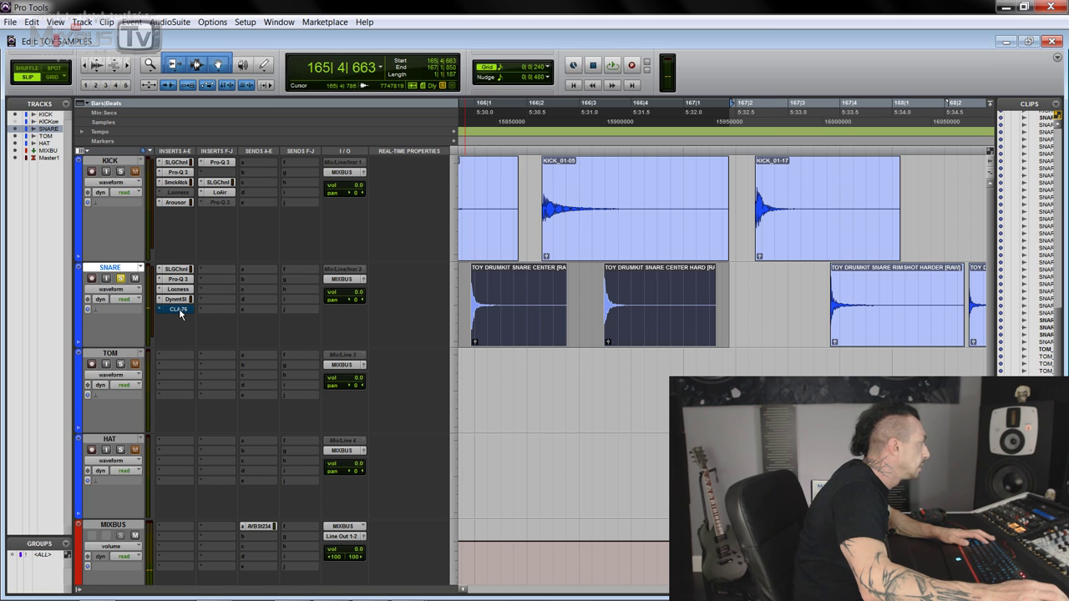
Audition Arousor on a new snare insert, then drag the CLA-76 off the track
right_click(180, 309)
left_click(178, 309)
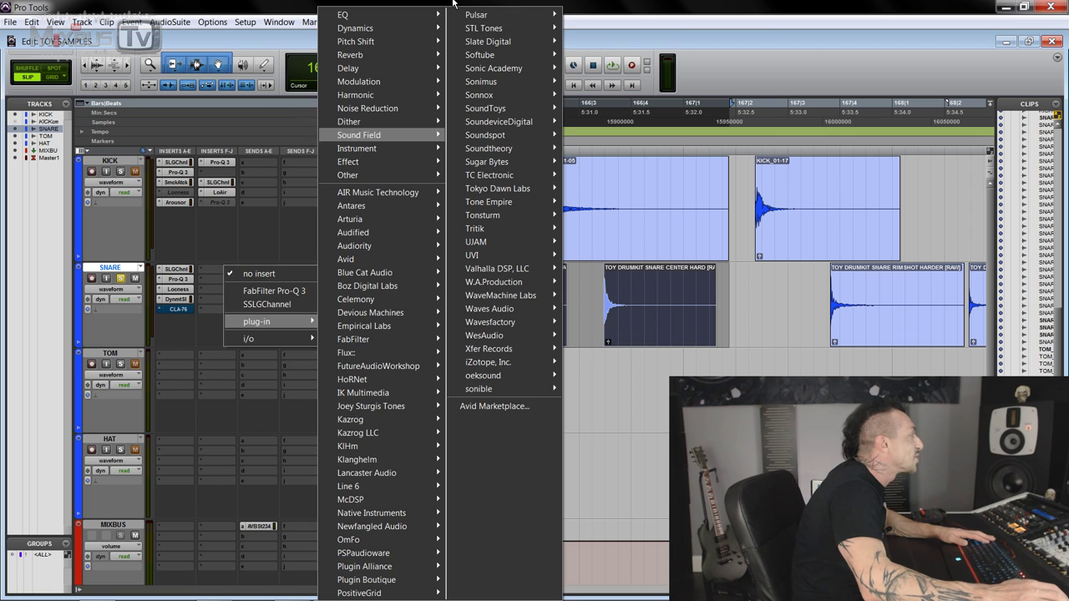
mouse_move(384, 29)
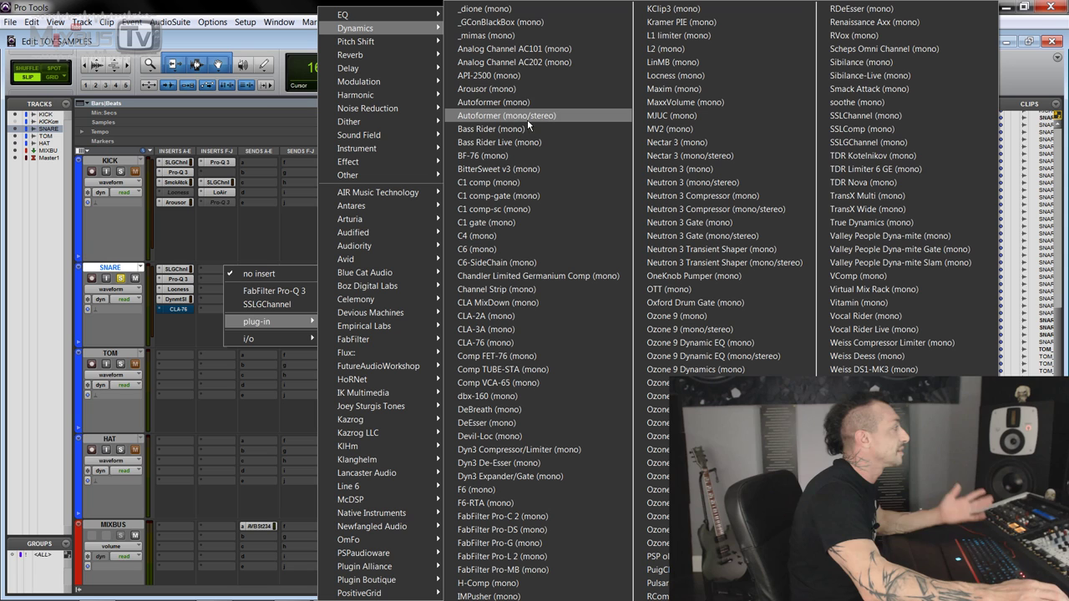
left_click(495, 89)
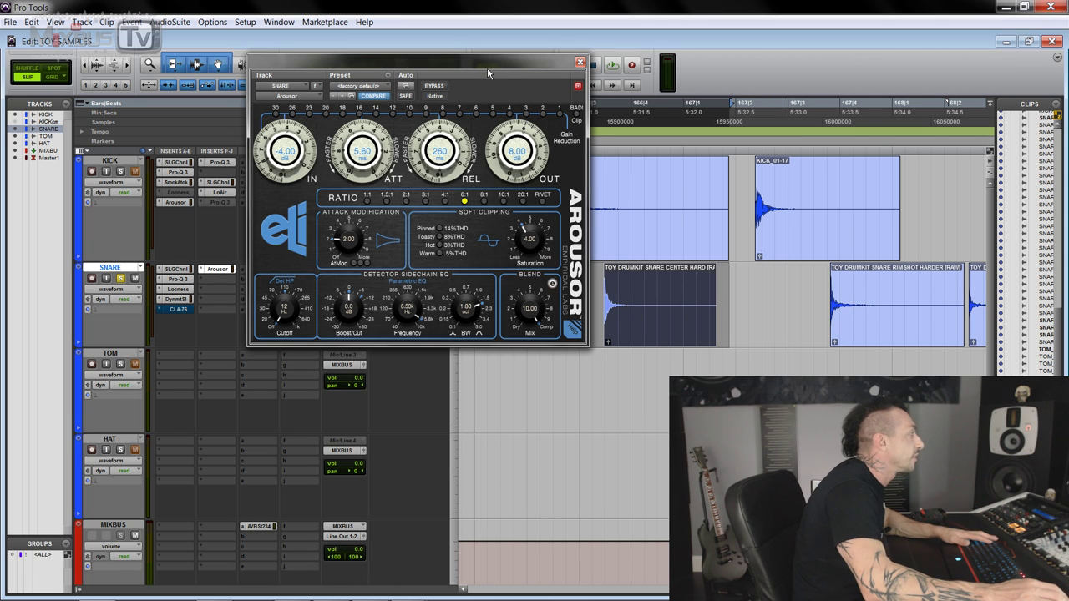
left_click_drag(483, 68, 456, 87)
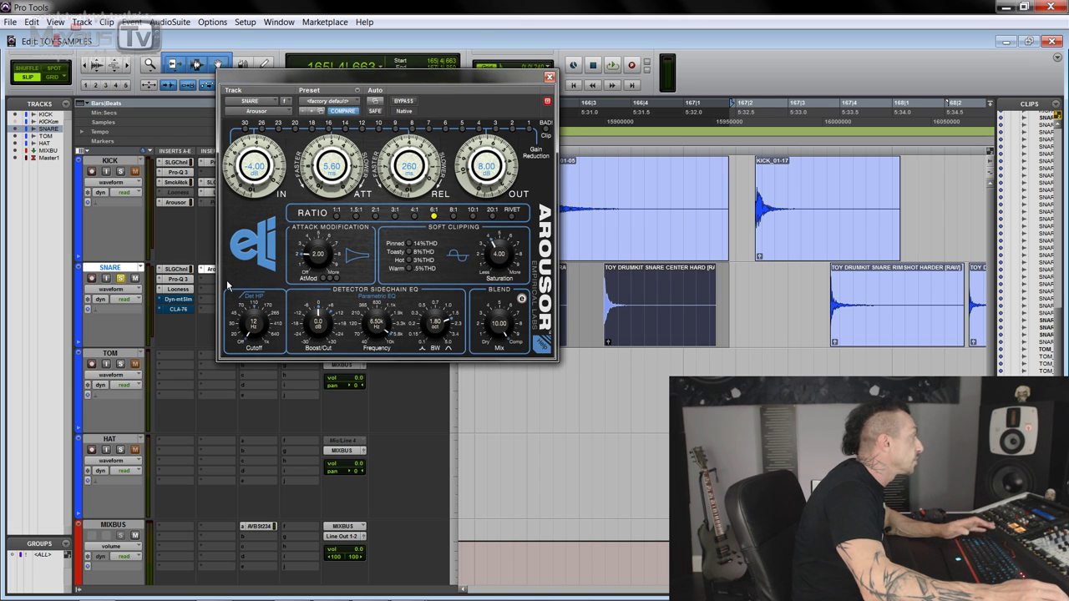
key("space")
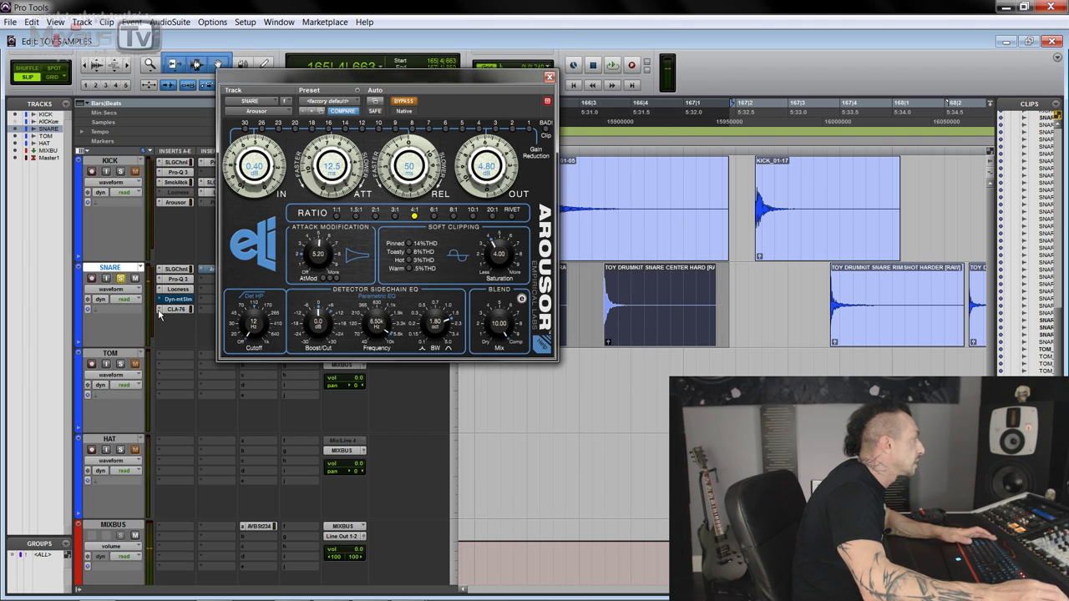
left_click_drag(159, 313, 204, 285)
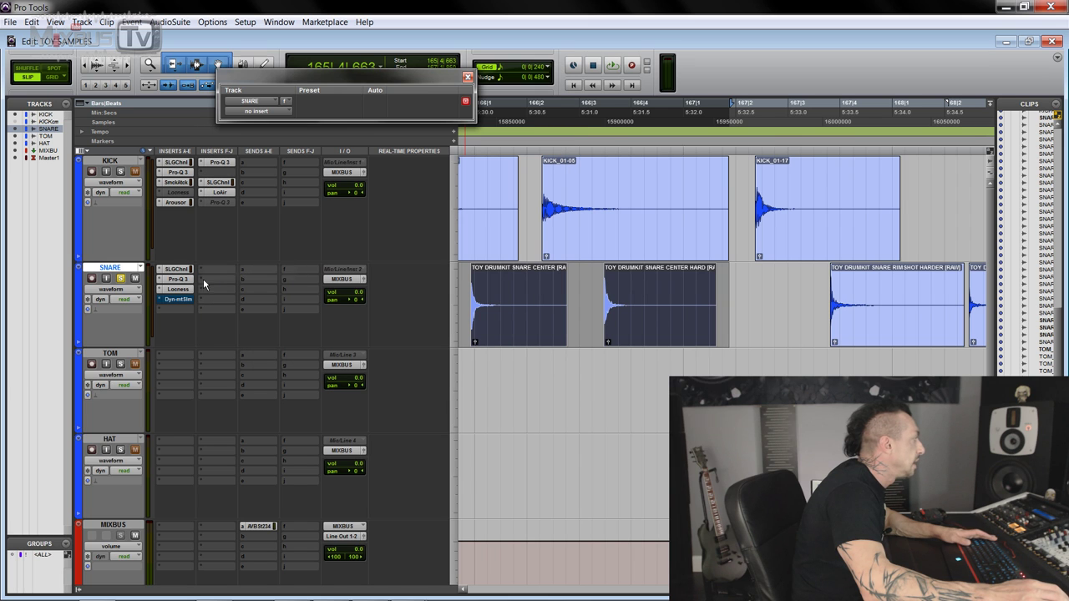
Insert an API-560 EQ on the snare with a 1.6 dB boost at 16K and 4.2 dB cut at 500 Hz
left_click(180, 308)
mouse_move(254, 360)
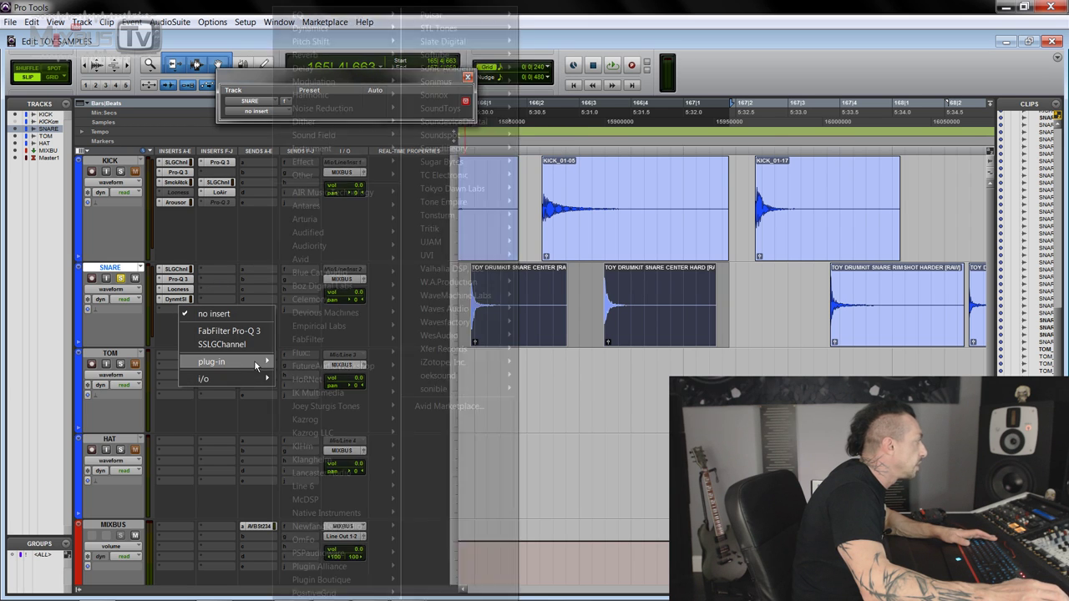
mouse_move(382, 30)
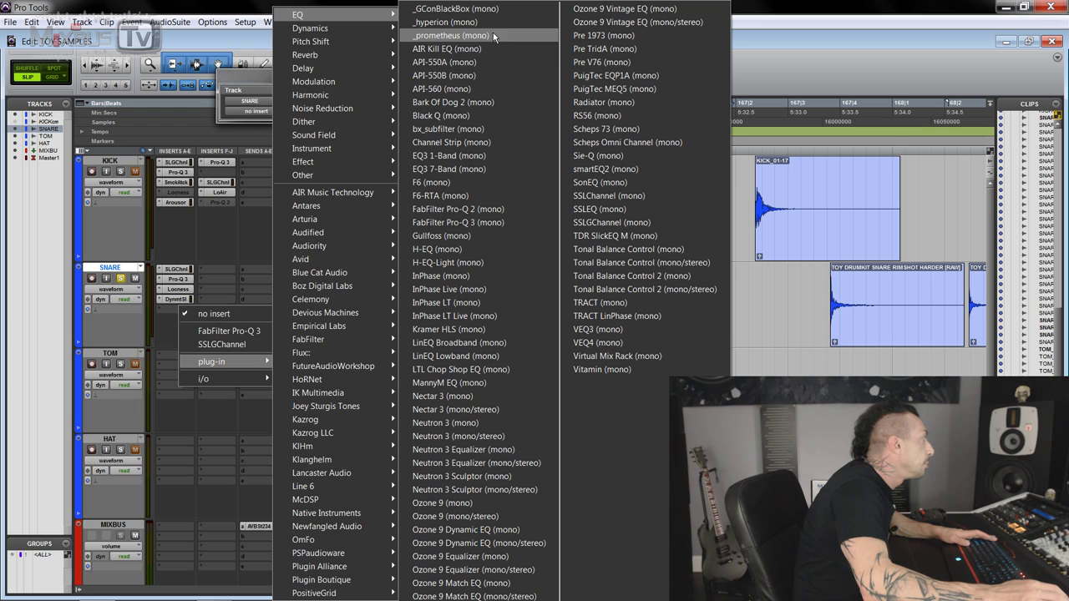
left_click(452, 88)
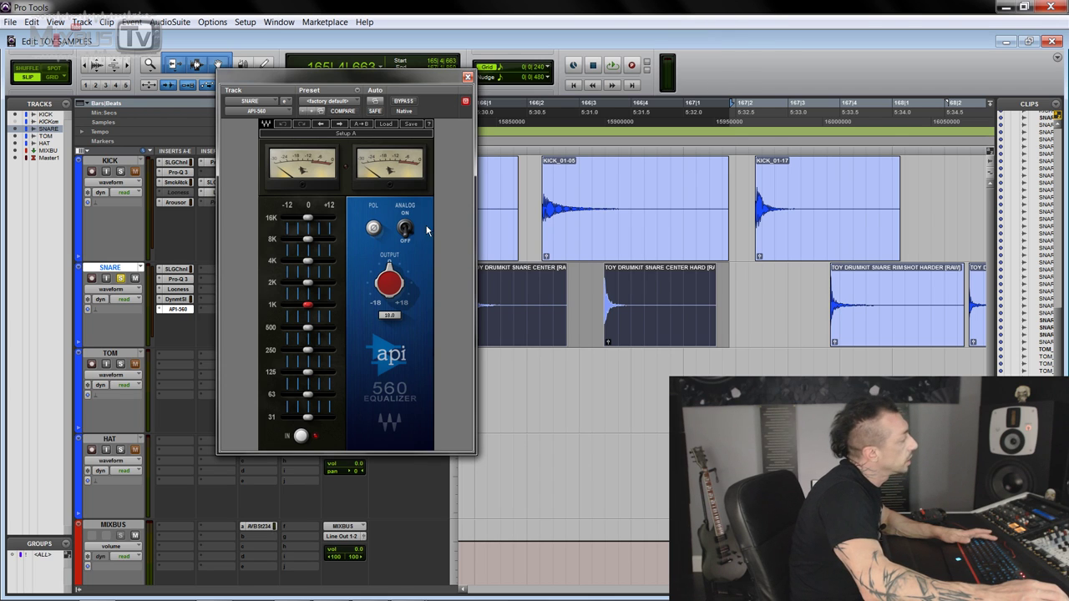
mouse_move(307, 218)
left_mouse_down()
mouse_move(318, 217)
mouse_move(309, 239)
mouse_move(316, 217)
left_mouse_up()
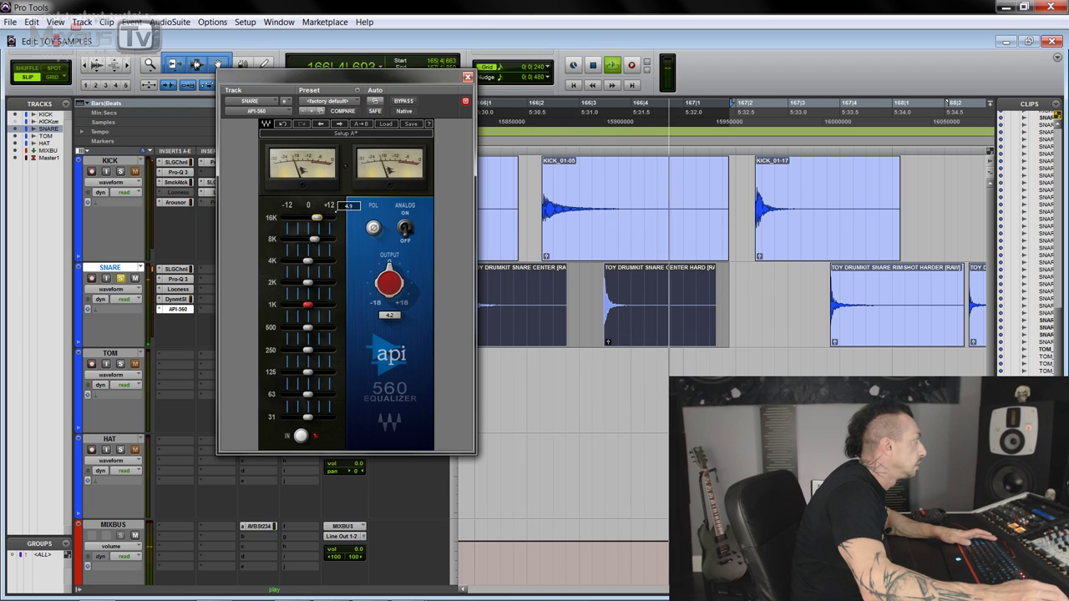
left_click(314, 240, "alt")
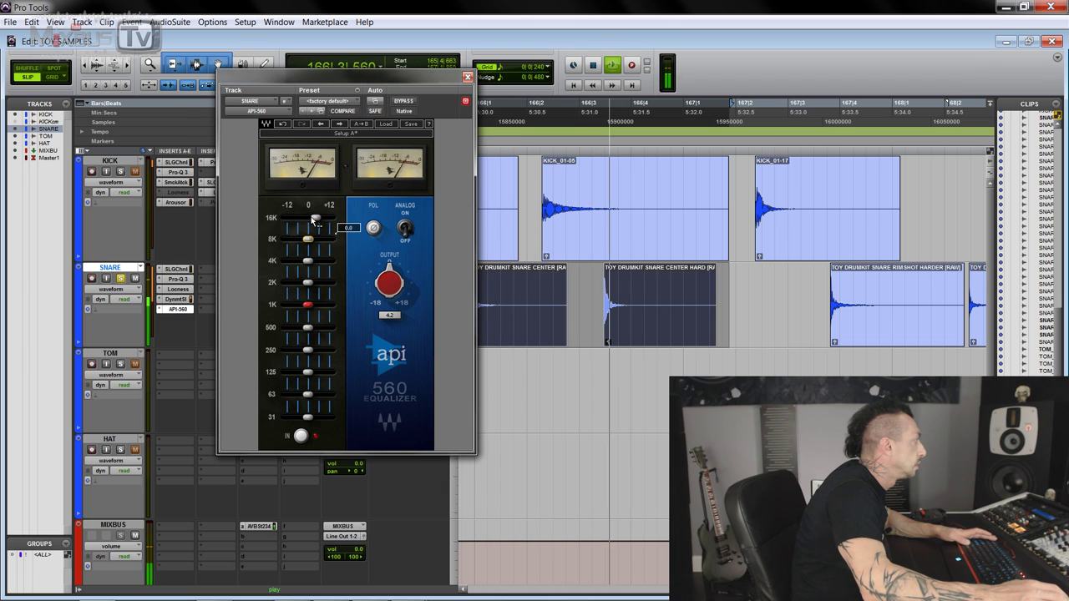
left_click(305, 220, "alt")
left_click_drag(310, 219, 313, 218)
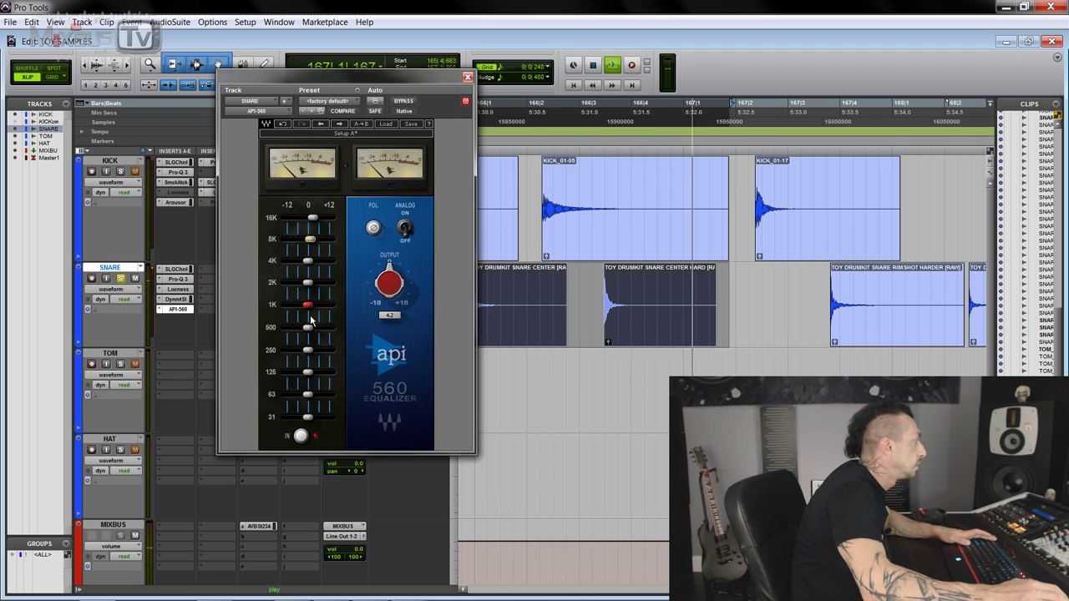
left_click_drag(312, 329, 302, 327)
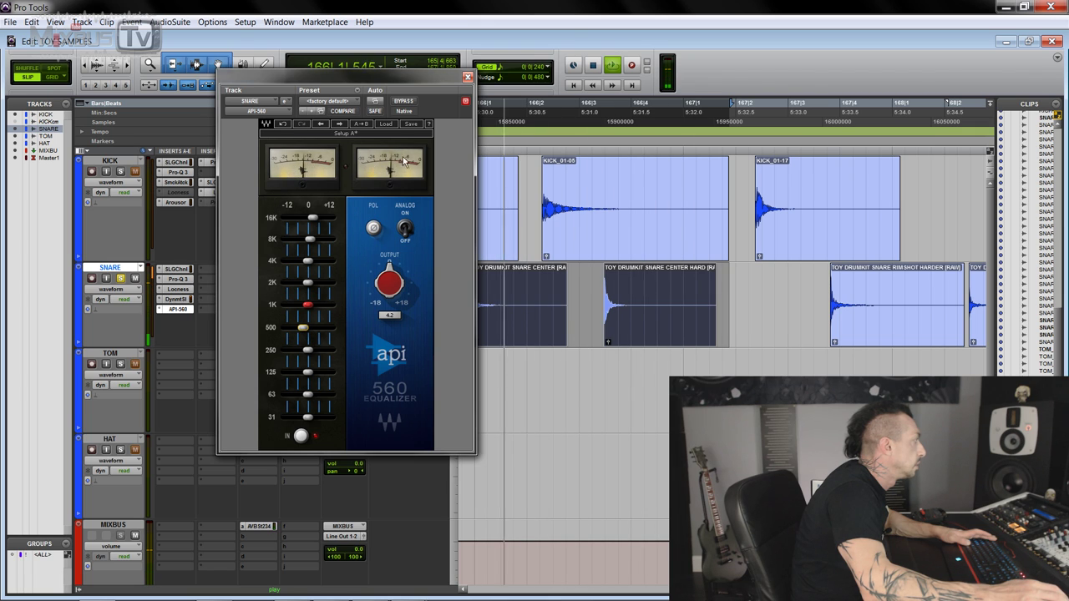
Toggle the API-560 bypass during playback to A/B it, leaving the EQ enabled
left_click(410, 124)
left_click(404, 101)
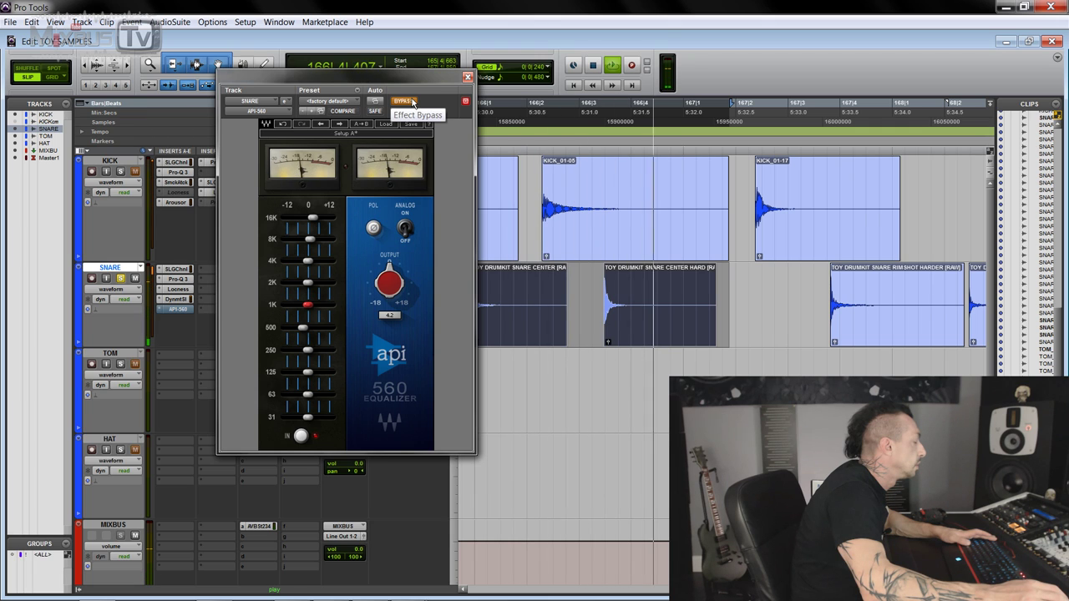
left_click(404, 101)
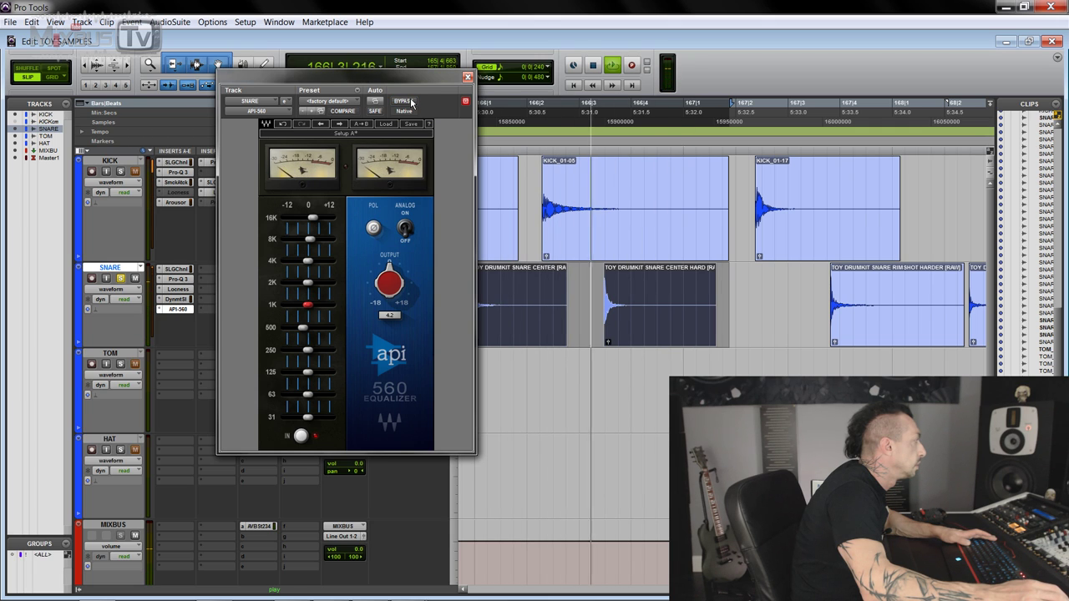
left_click(406, 101)
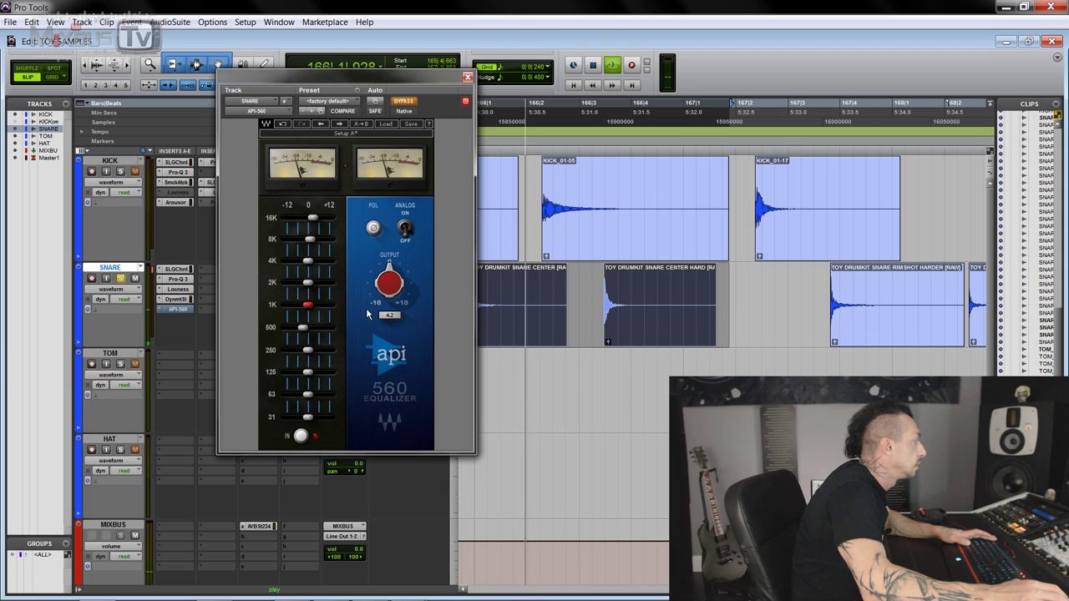
left_click(405, 101)
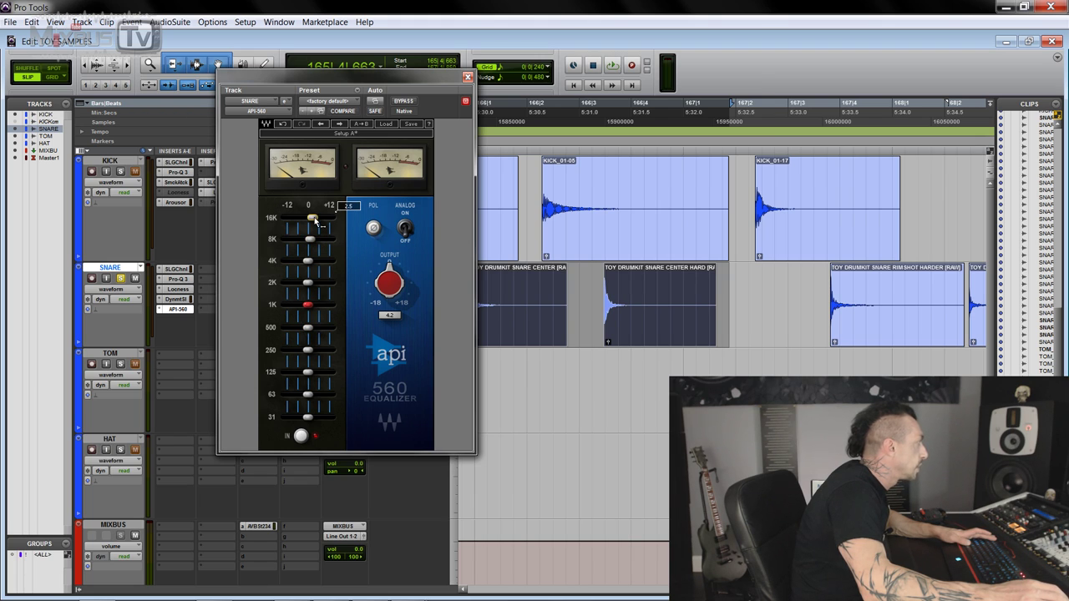
key("space")
left_click(410, 101)
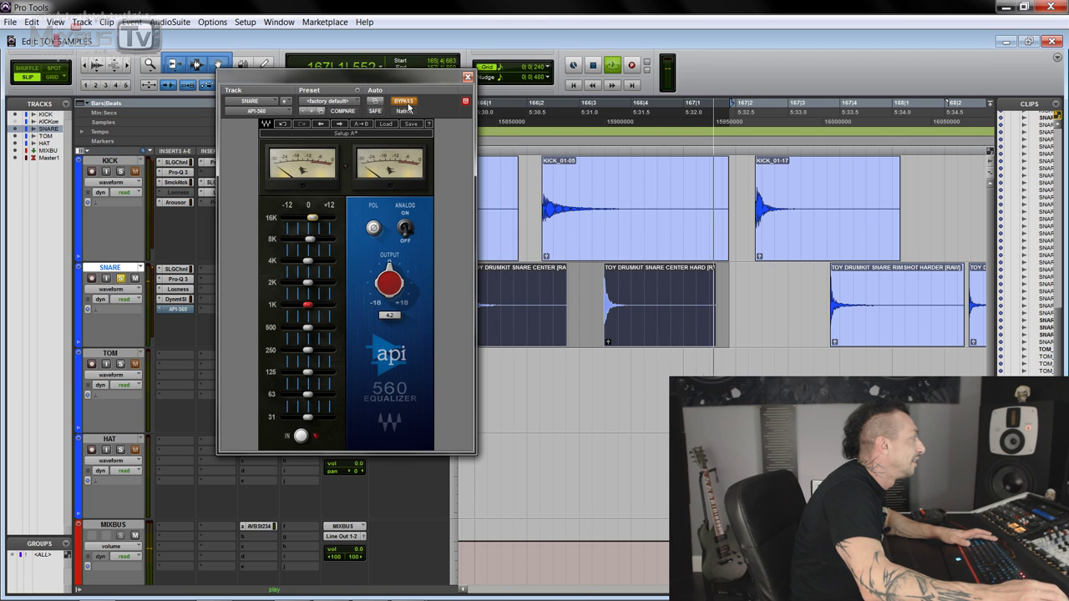
left_click(405, 101)
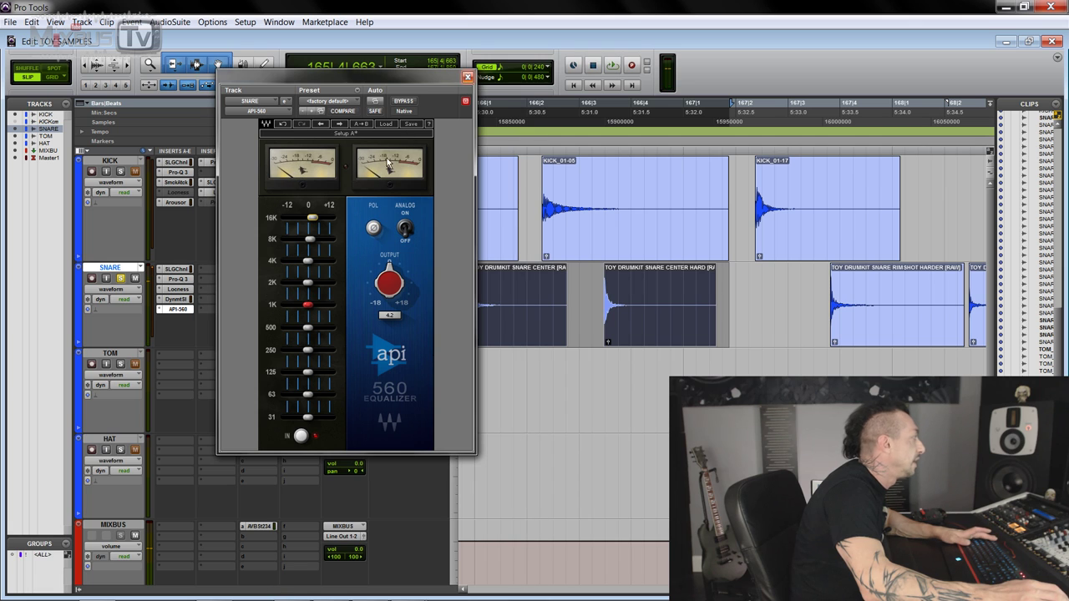
left_click(467, 77)
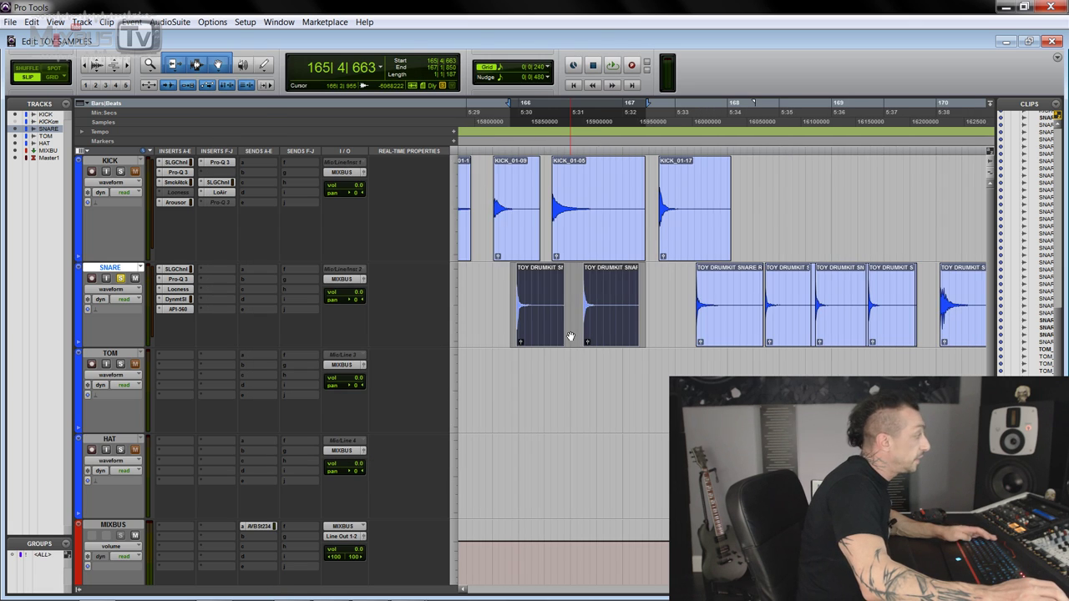
left_click(680, 335)
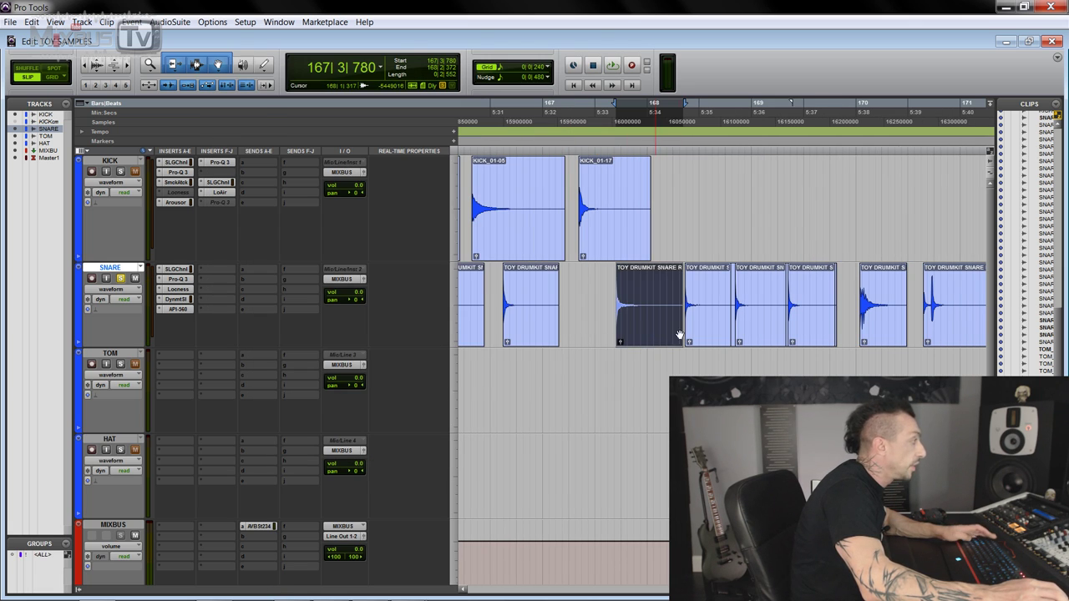
left_click(807, 334, "shift")
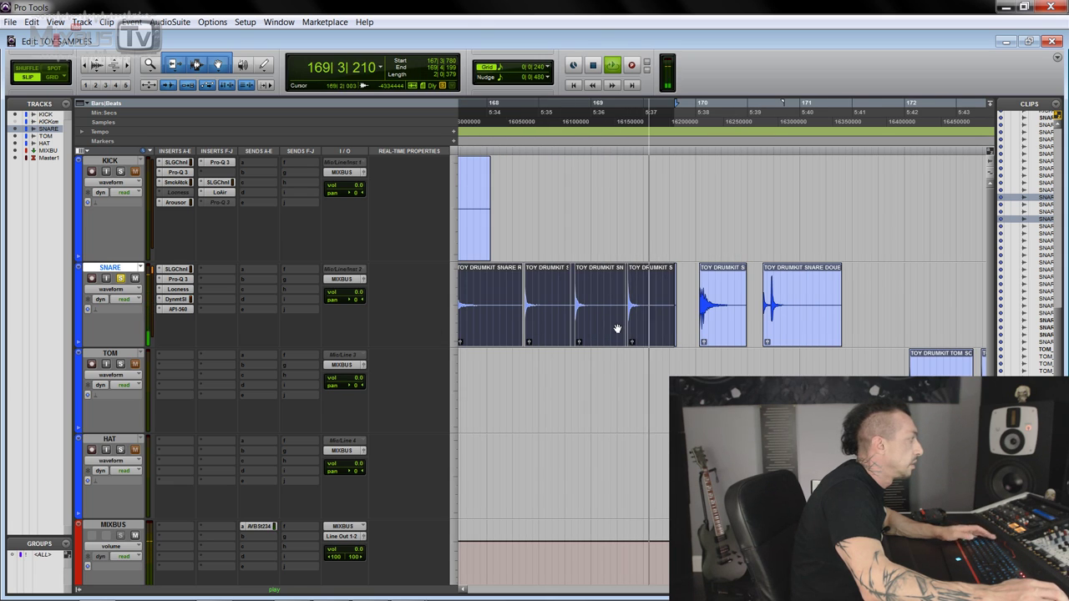
left_click(715, 335)
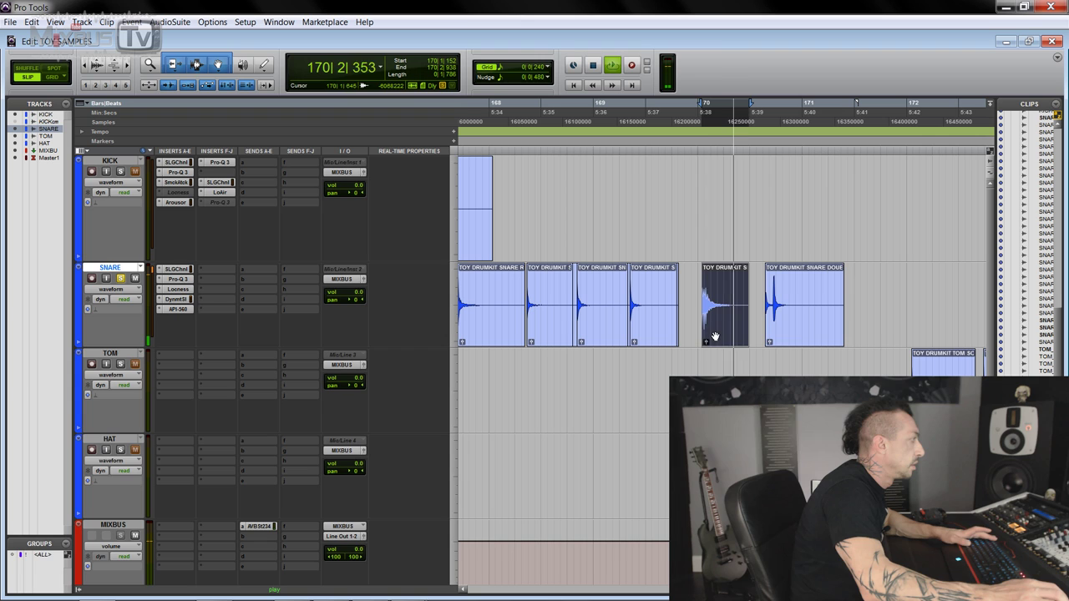
left_click(795, 336)
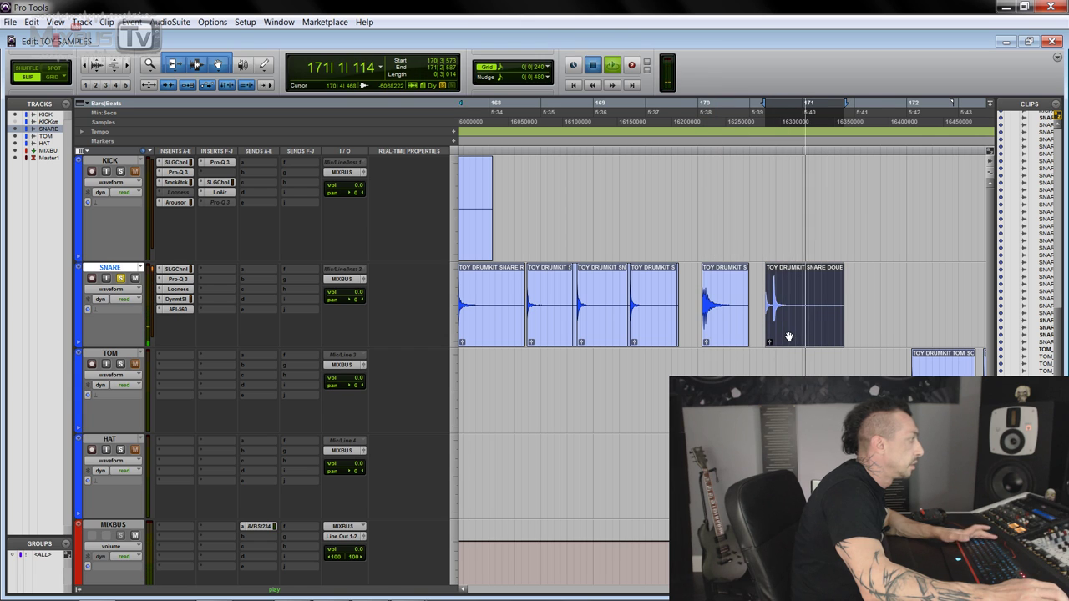
key("space")
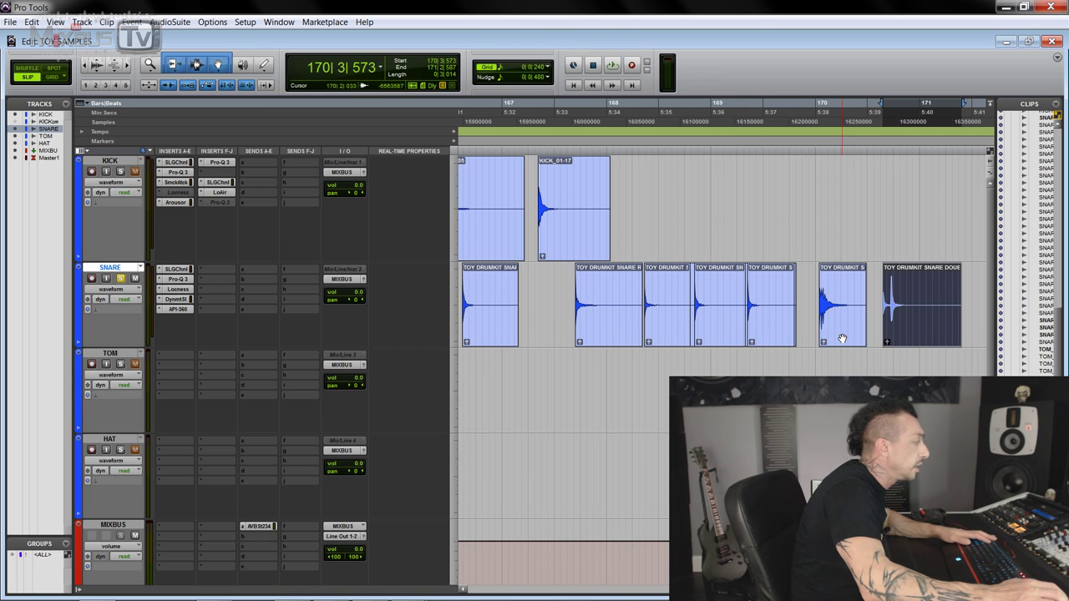
left_click(842, 339)
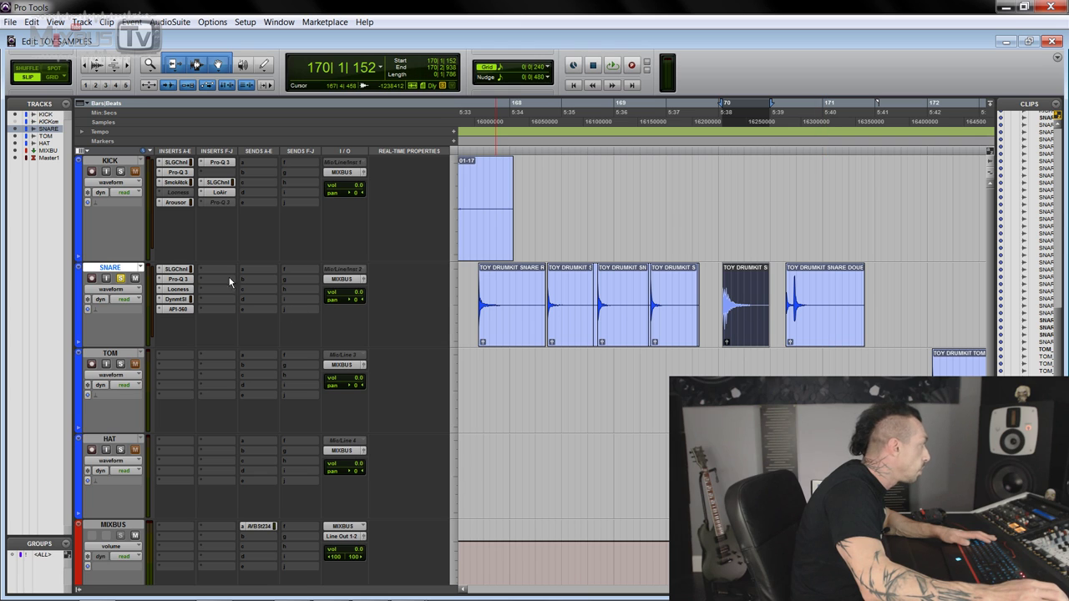
Open the snare's Pro-Q 3 and add a bell band swept down to about 387 Hz
key("ctrl+alt+shift+w")
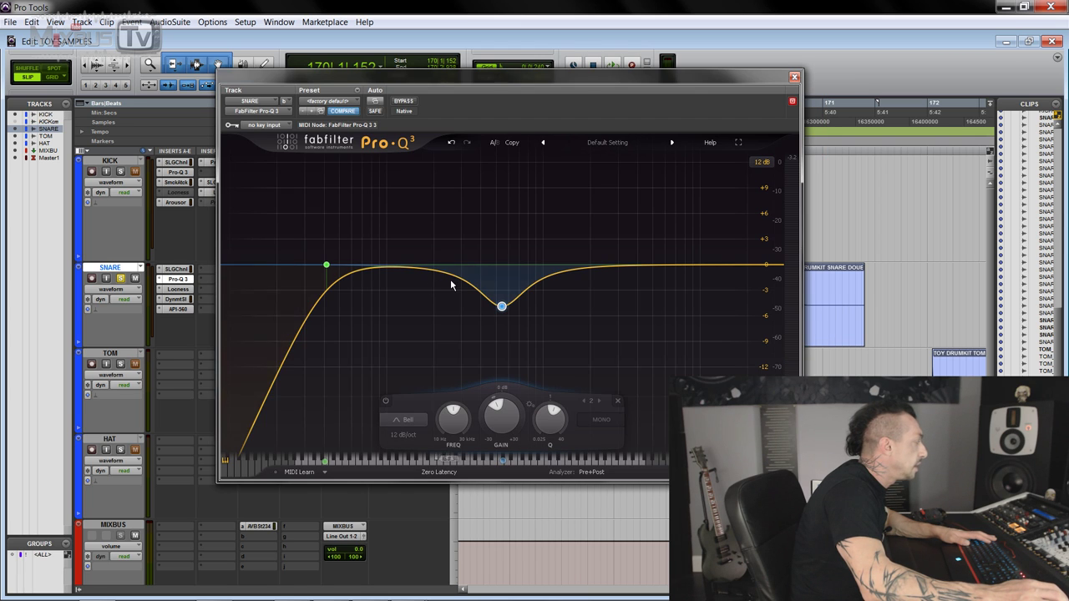
key("space")
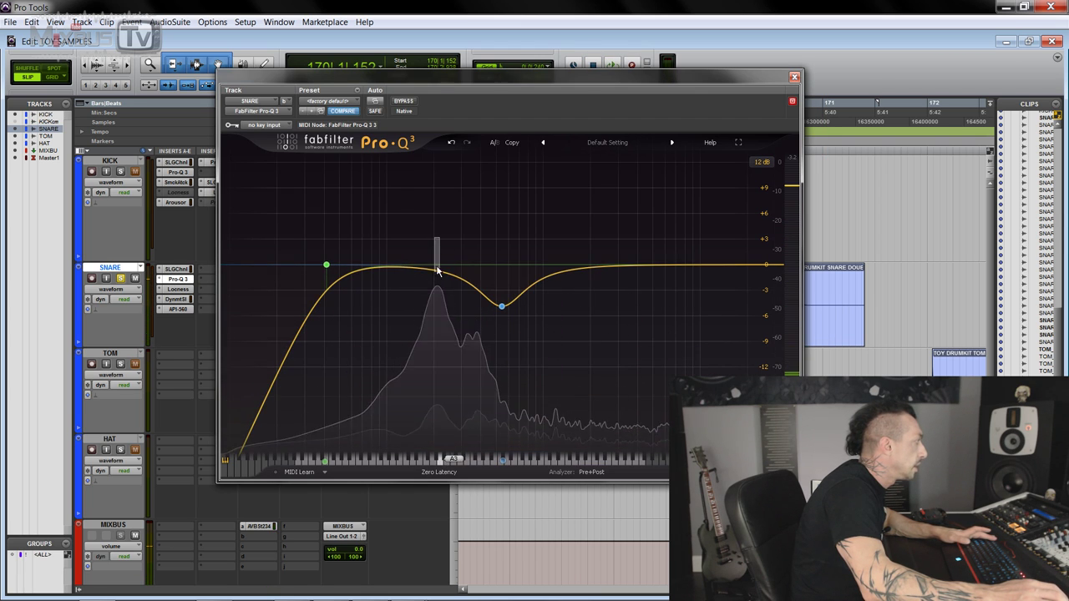
left_click_drag(435, 276, 435, 334)
left_click_drag(484, 418, 483, 153)
left_click_drag(485, 207, 478, 208)
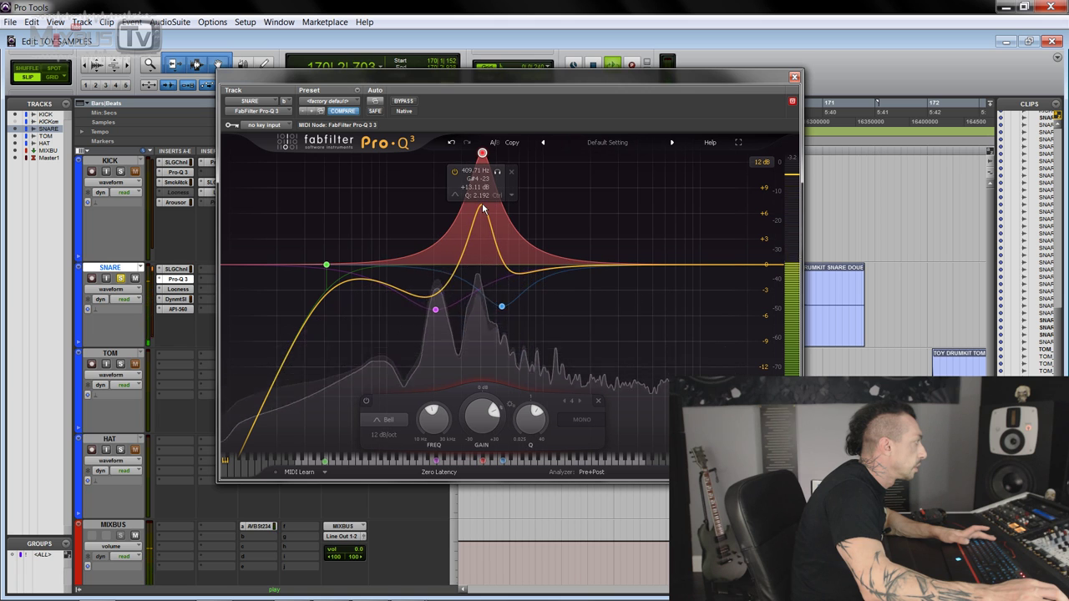
Fine-tune the bands, then switch off the selected purple and red EQ bands
scroll(529, 441, "up", 5)
scroll(530, 441, "up", 3)
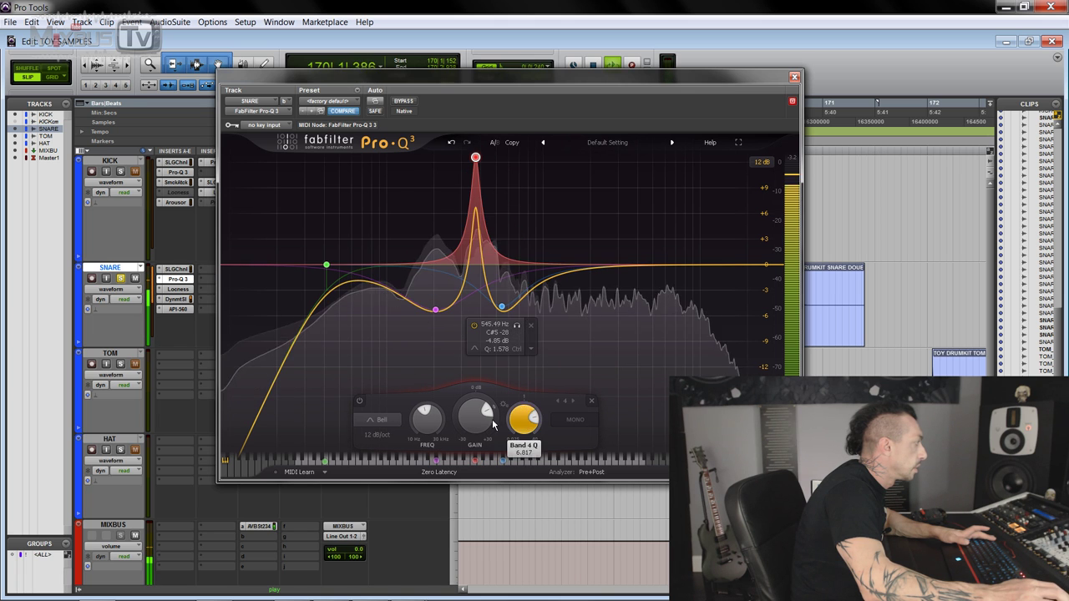
scroll(477, 417, "down", 15)
scroll(478, 418, "up", 4)
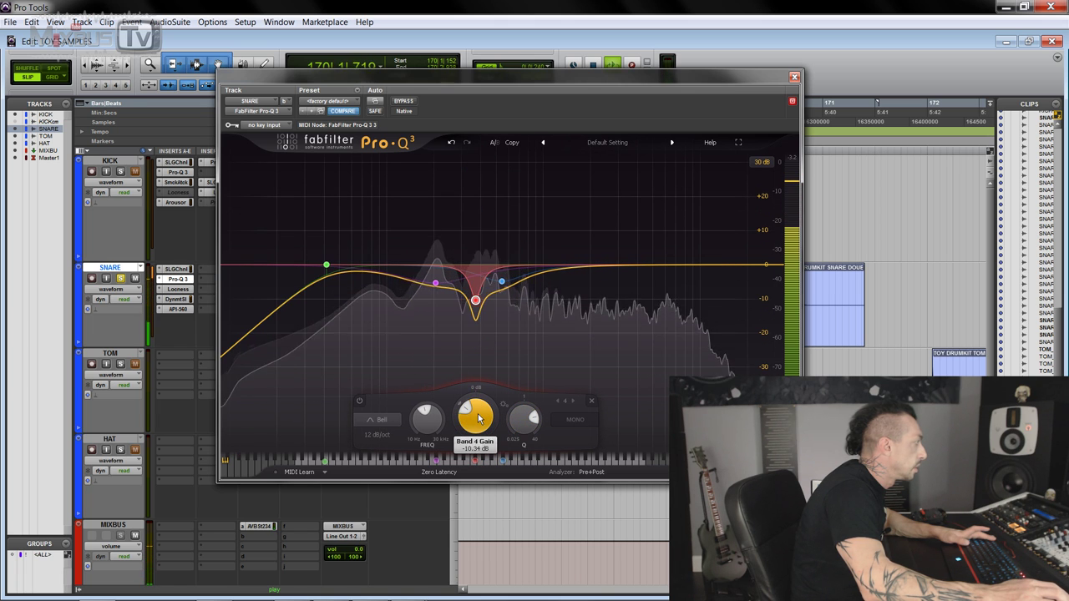
scroll(478, 414, "up", 2)
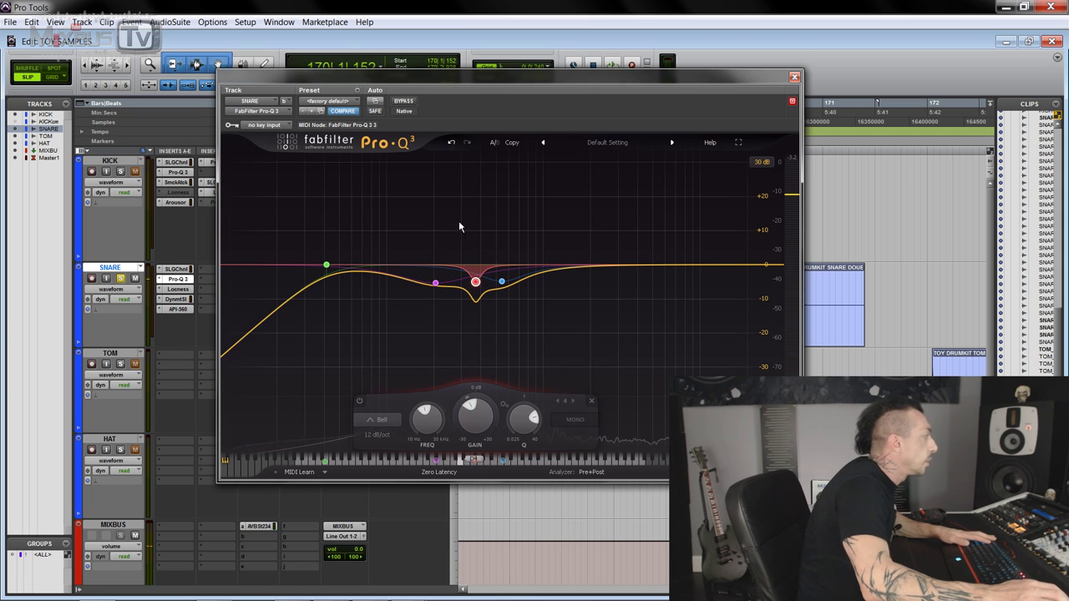
left_click_drag(431, 262, 492, 323)
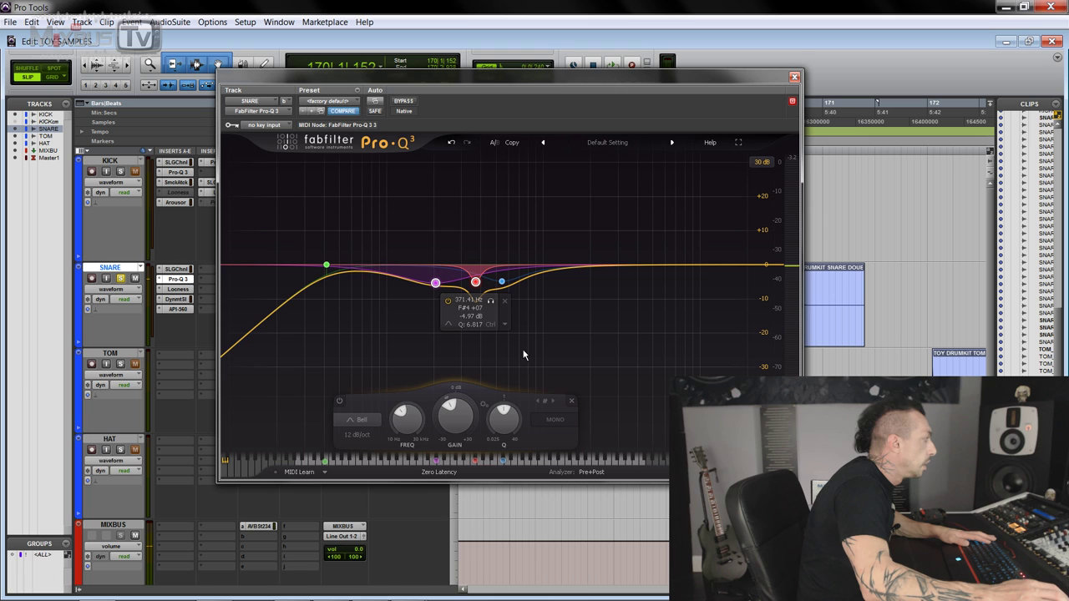
left_click(339, 400)
Create a new mono TOYDRUMKIT SN track for the processed snare and arm it for recording
left_click(794, 76)
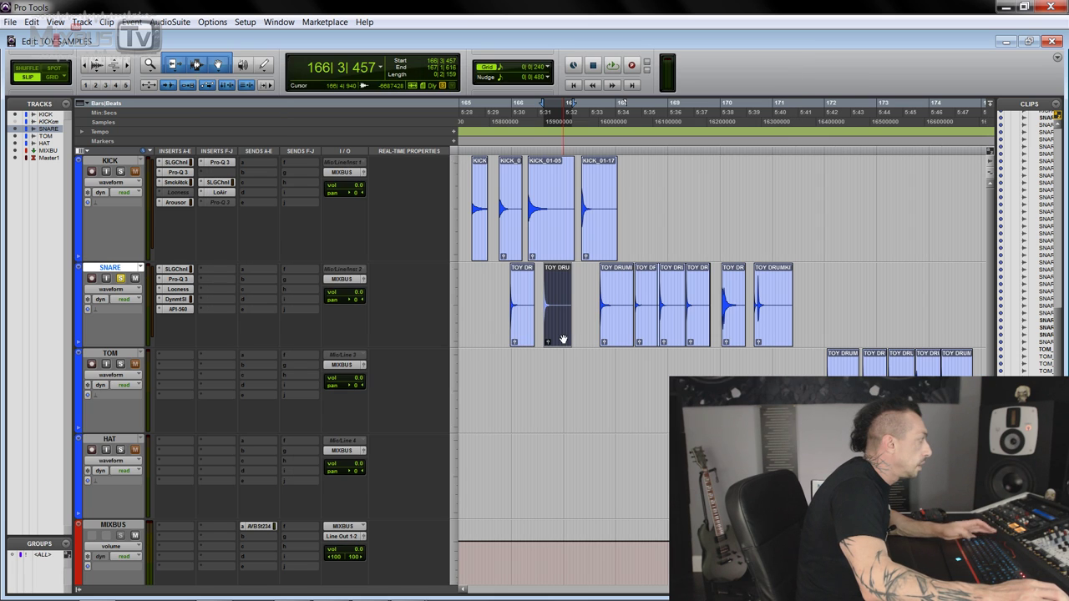
left_click(519, 342, "shift")
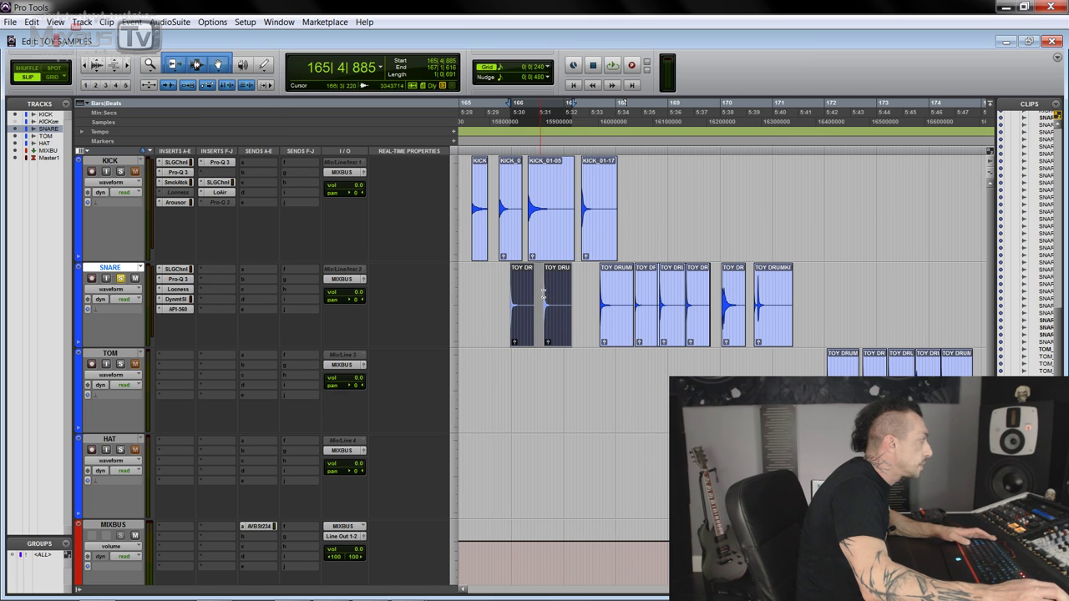
left_click(402, 209)
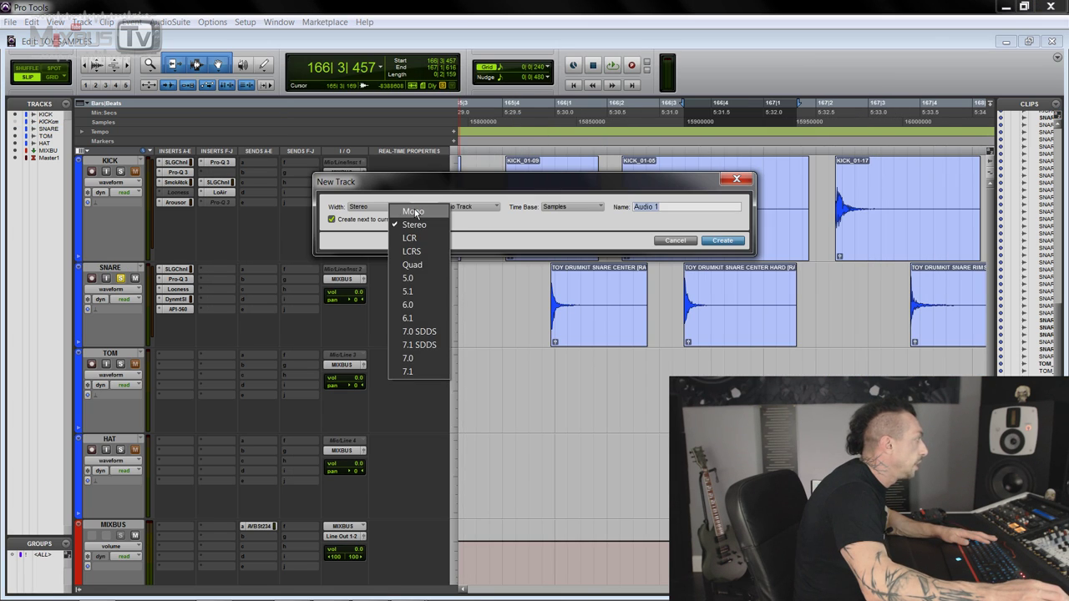
left_click(414, 211)
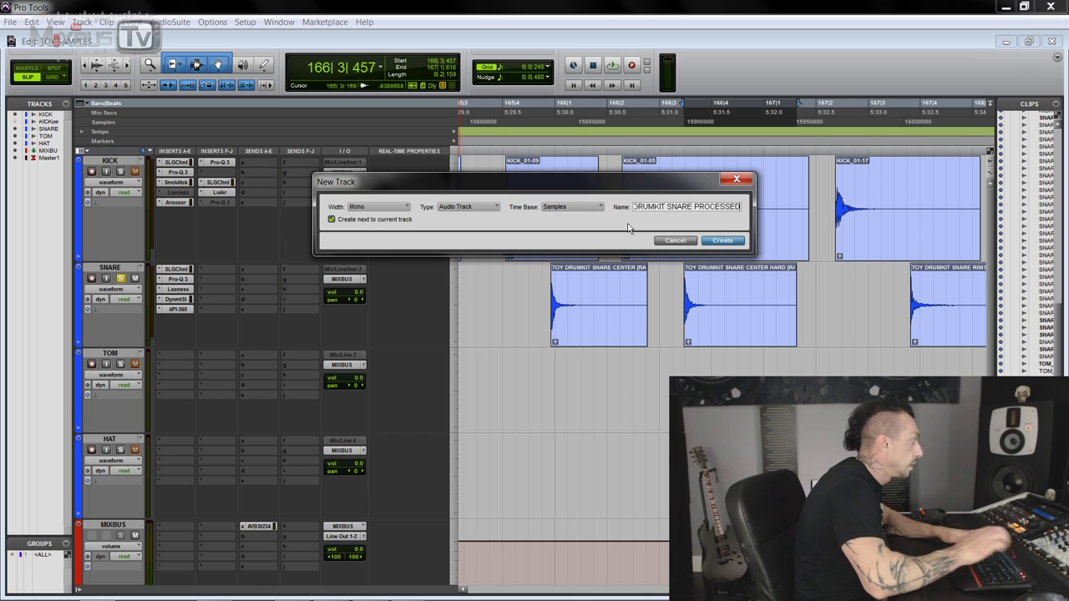
key("Return")
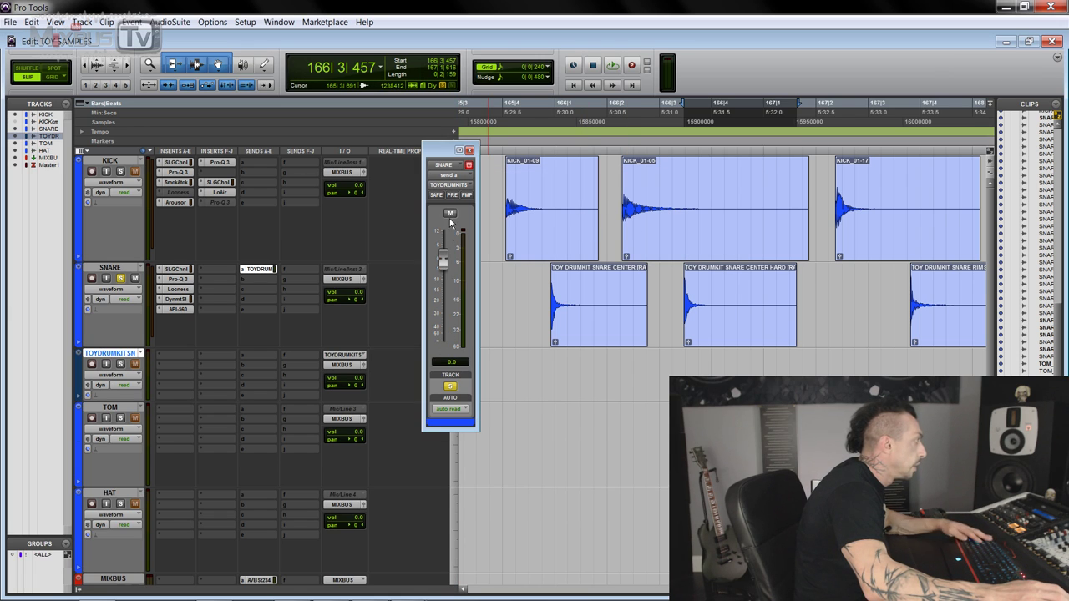
left_click(469, 151)
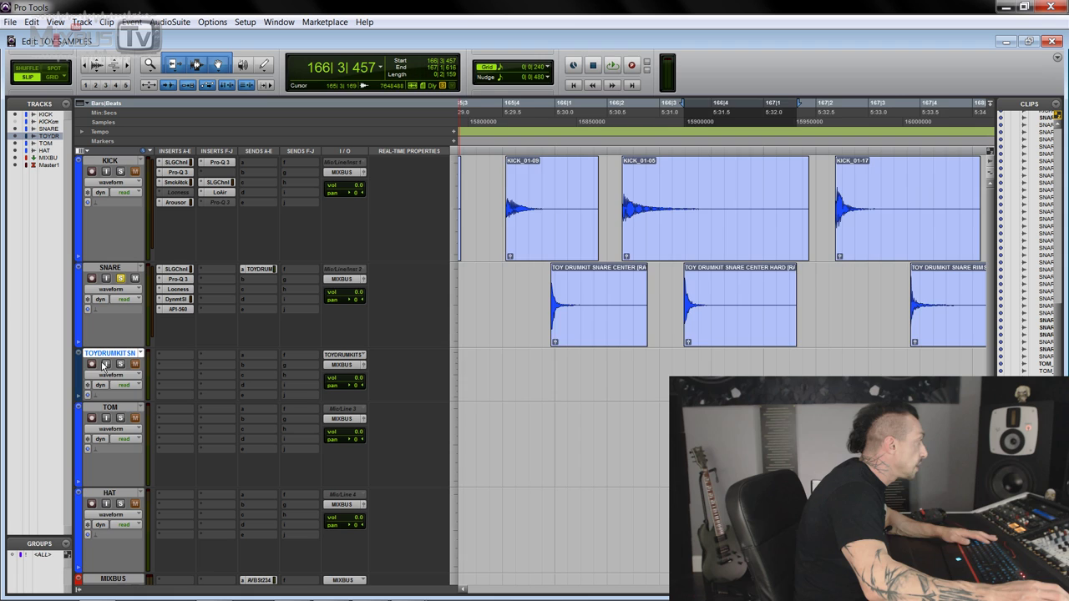
left_click(101, 364)
Print the first two snare hits onto the new TOYDRUMKIT SN track
key("ctrl+bracketleft")
left_click(651, 313)
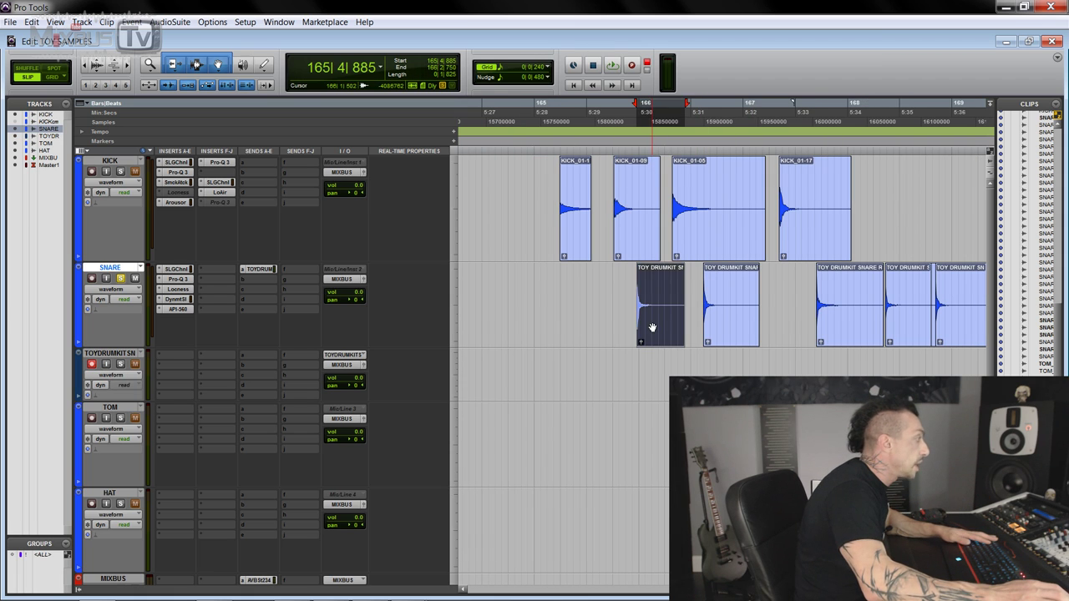
key("ctrl+bracketright")
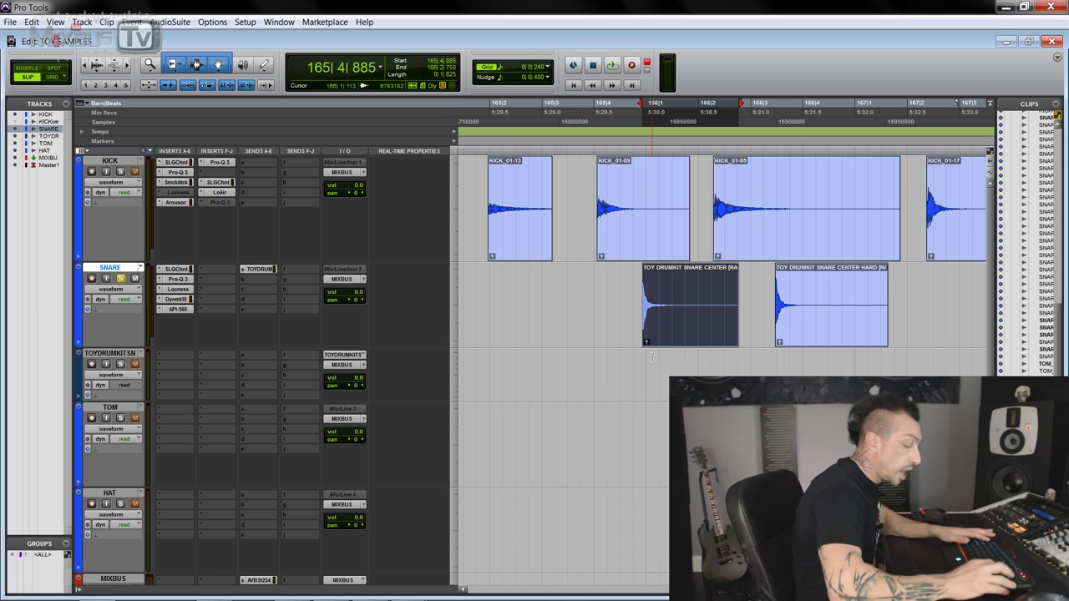
key("ctrl+space")
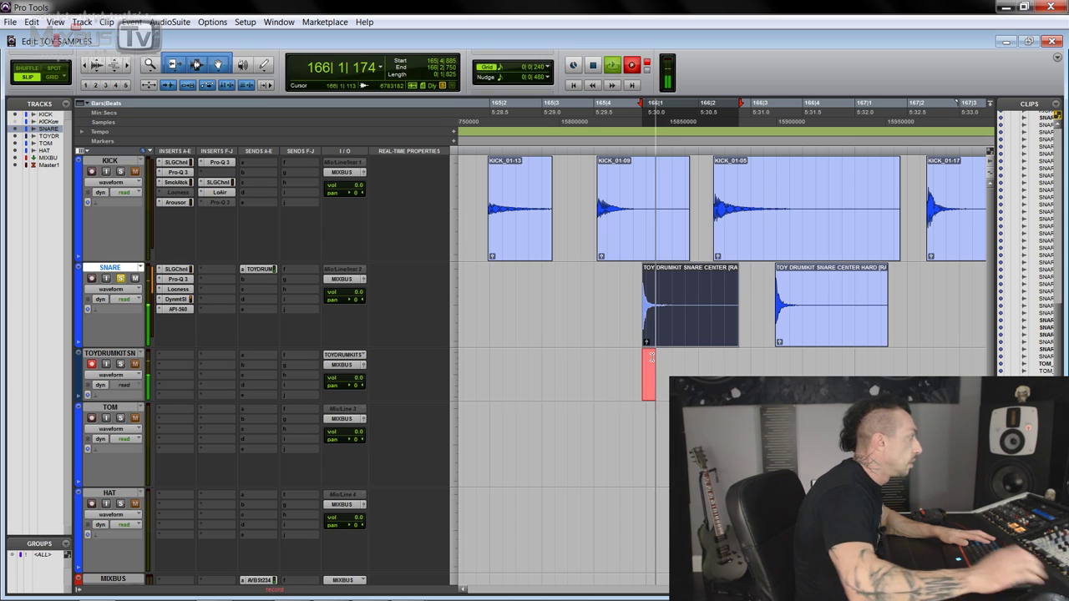
left_click(838, 343)
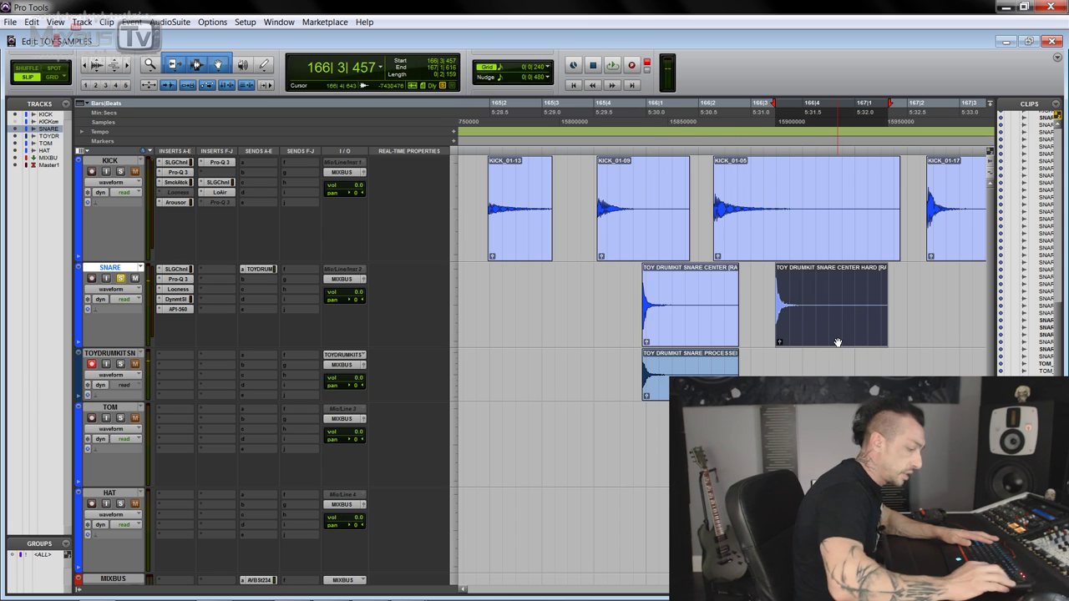
key("ctrl+space")
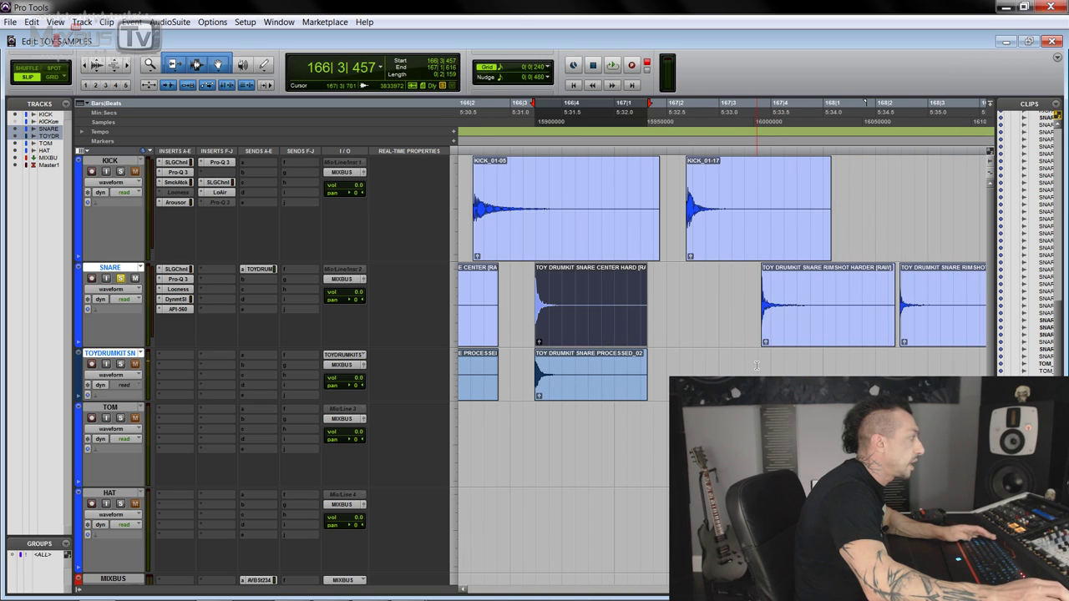
key("super+Tab")
key("super+Tab")
key("super+Tab")
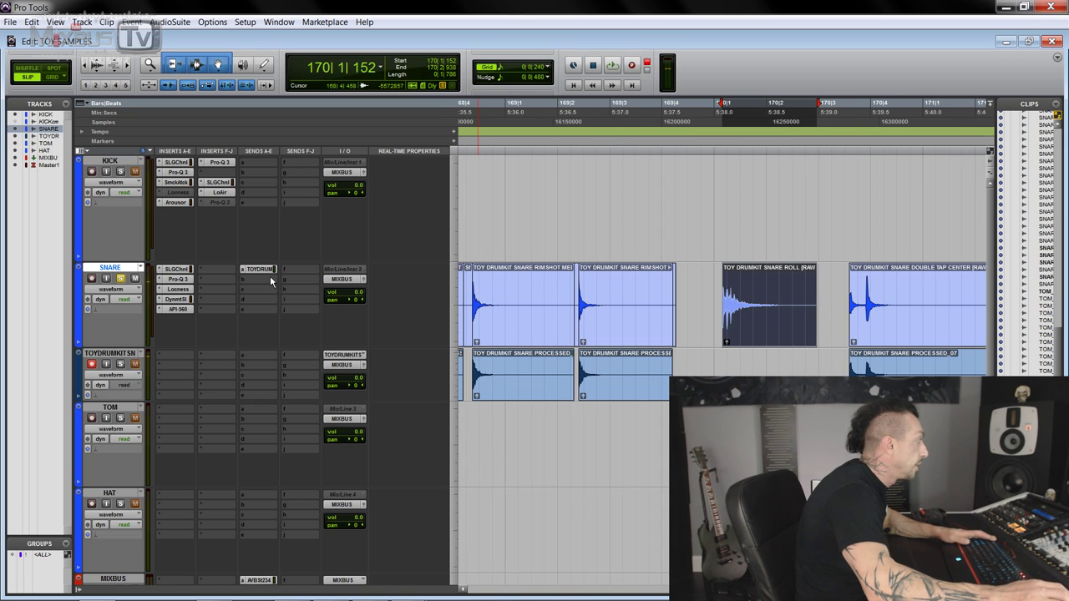
Enable the Pro-Q 3 cut band and print the EQ'd snare roll onto the processed track
left_click(187, 280)
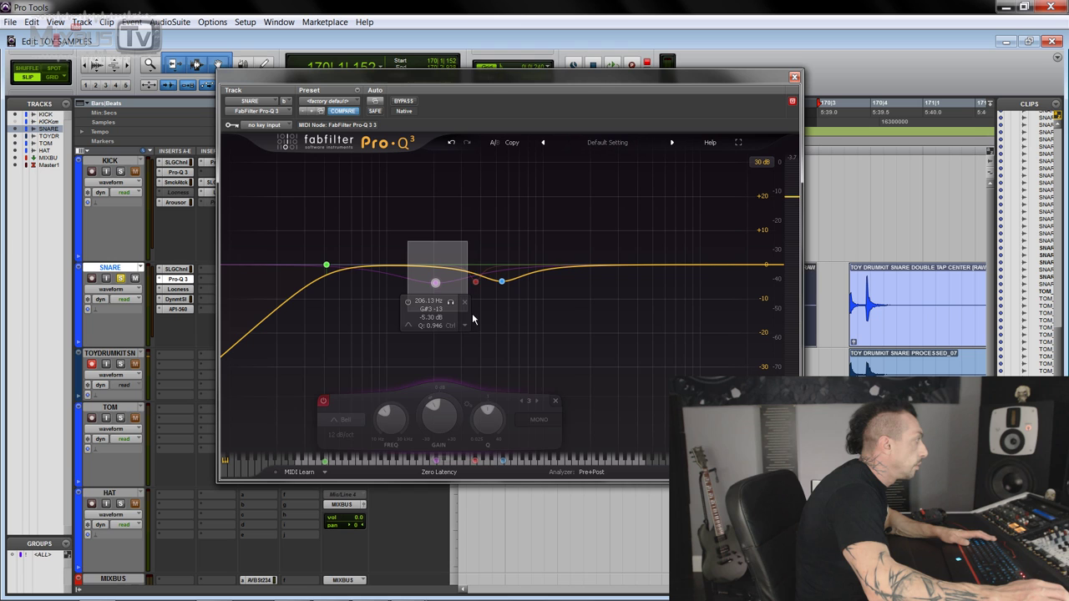
left_click(340, 402)
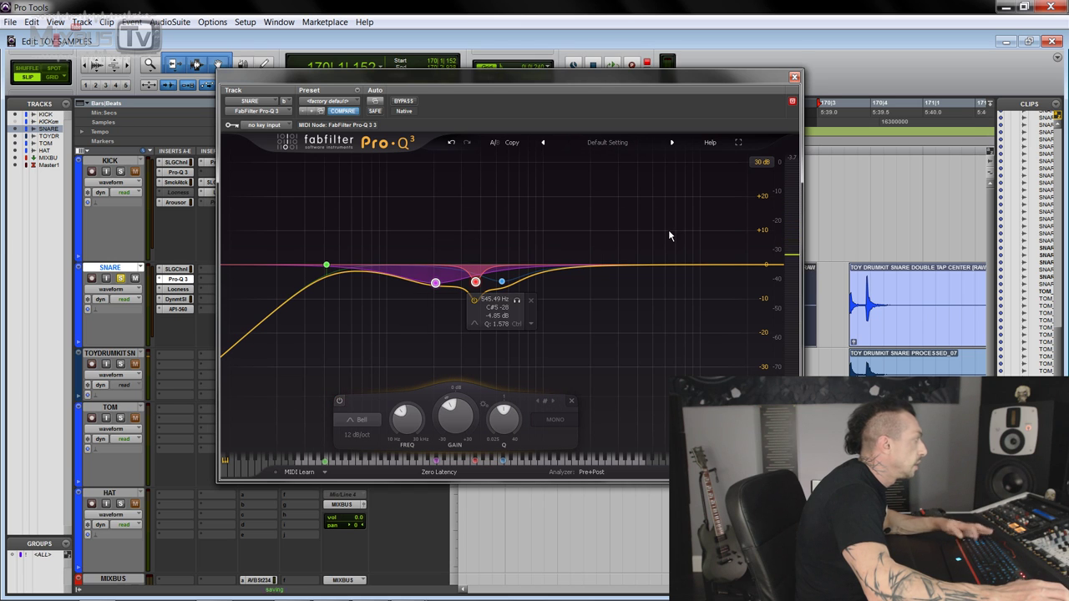
left_click(794, 76)
key("ctrl+space")
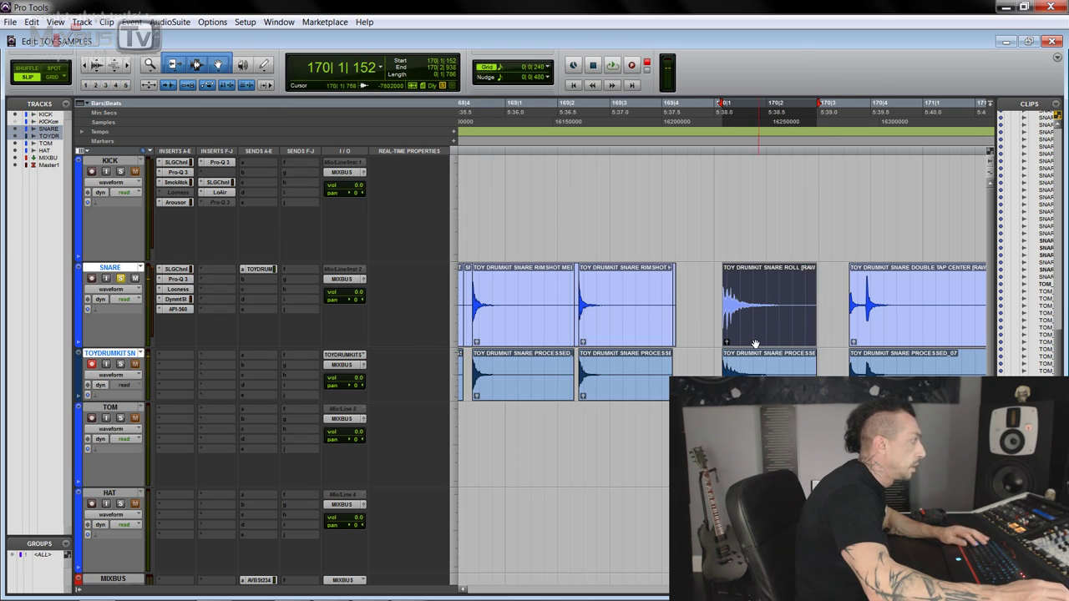
Check the folder of exported processed snare files, then return to the Pro Tools session
key("ctrl+bracketleft")
key("ctrl+bracketleft")
key("alt+Tab")
double_click(896, 73)
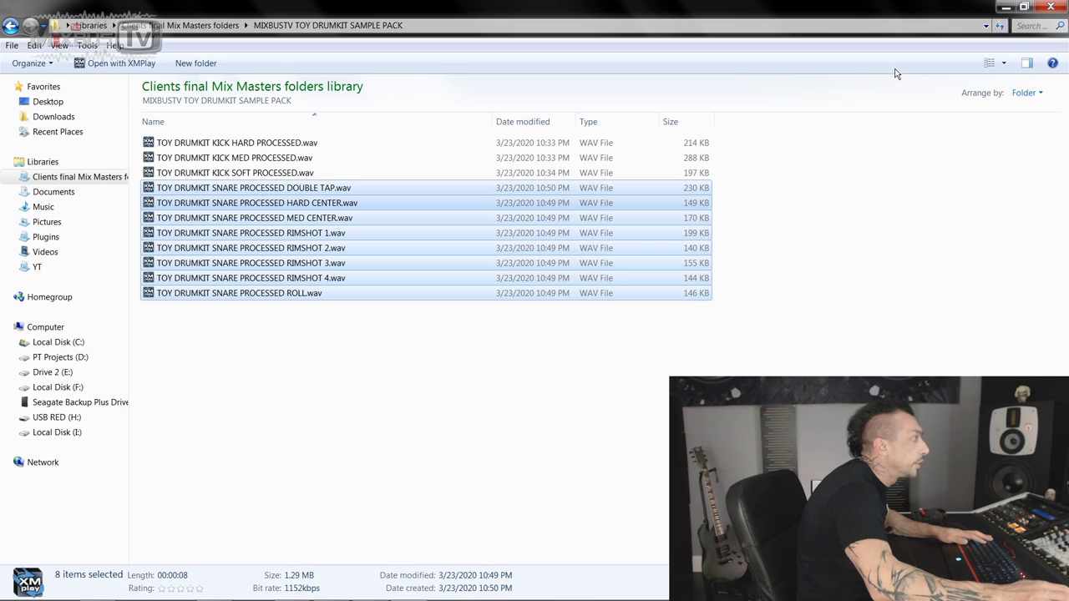
left_click(1024, 8)
left_click(882, 76)
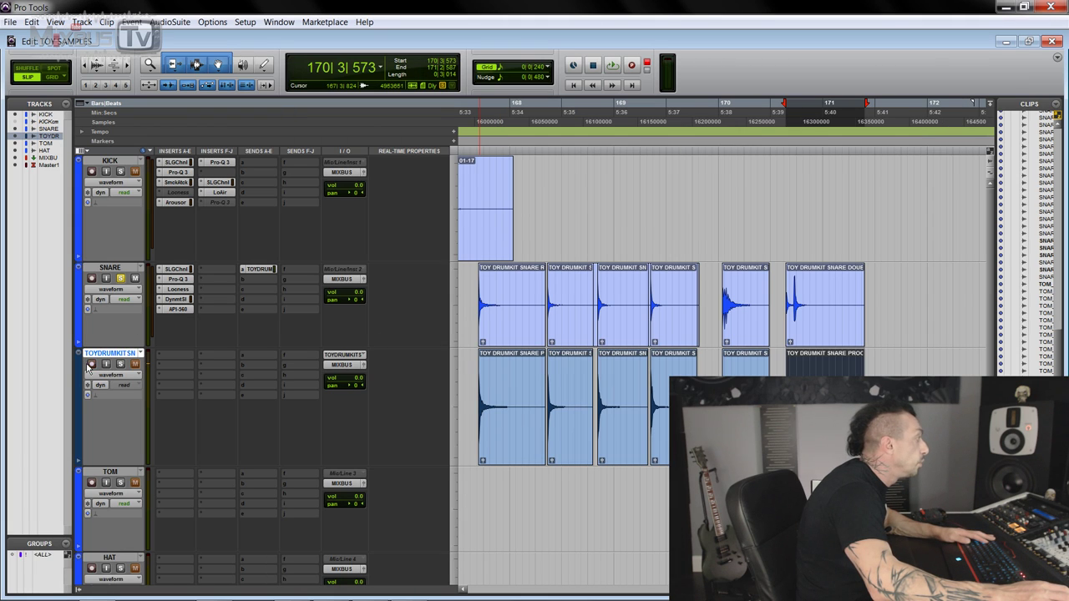
Hide the raw SNARE track, scroll down to the TOM track, and select its first tom clip
right_click(258, 311)
left_click(266, 338)
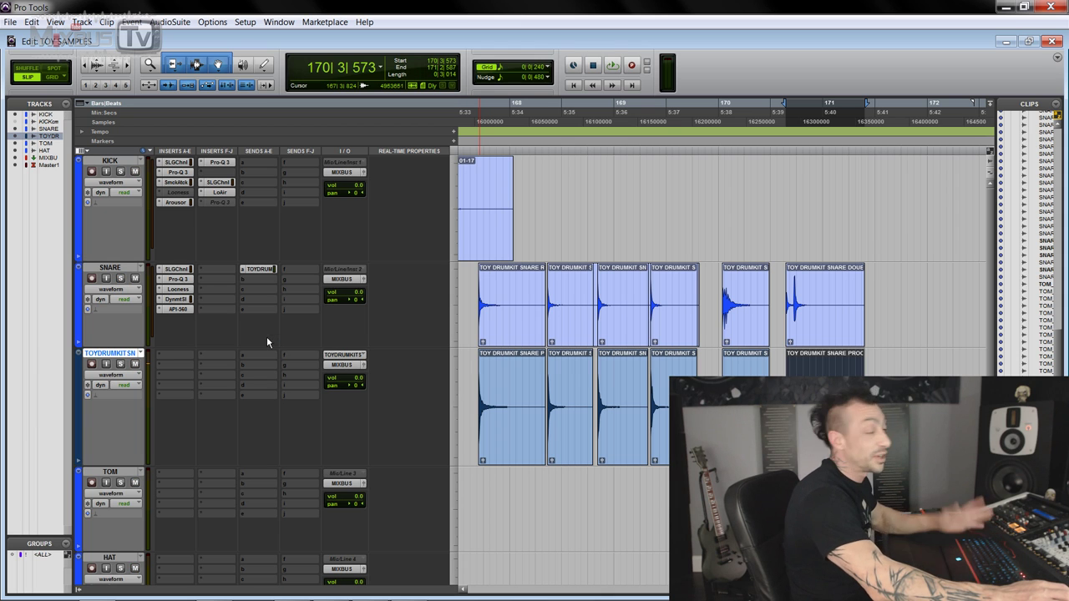
scroll(275, 336, "down", 1)
key("ctrl+bracketleft")
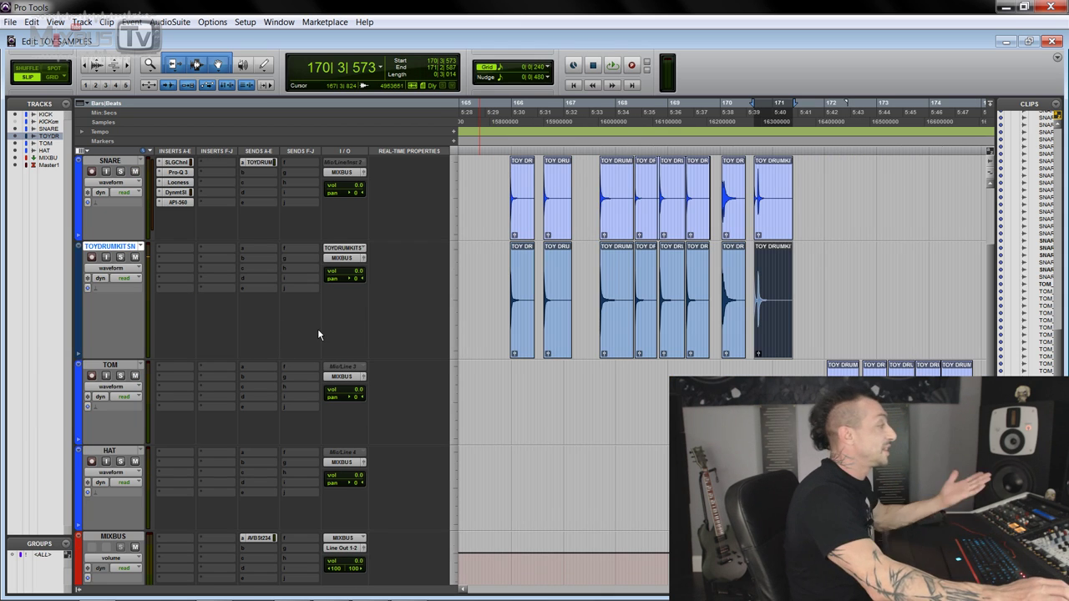
key("ctrl+bracketleft")
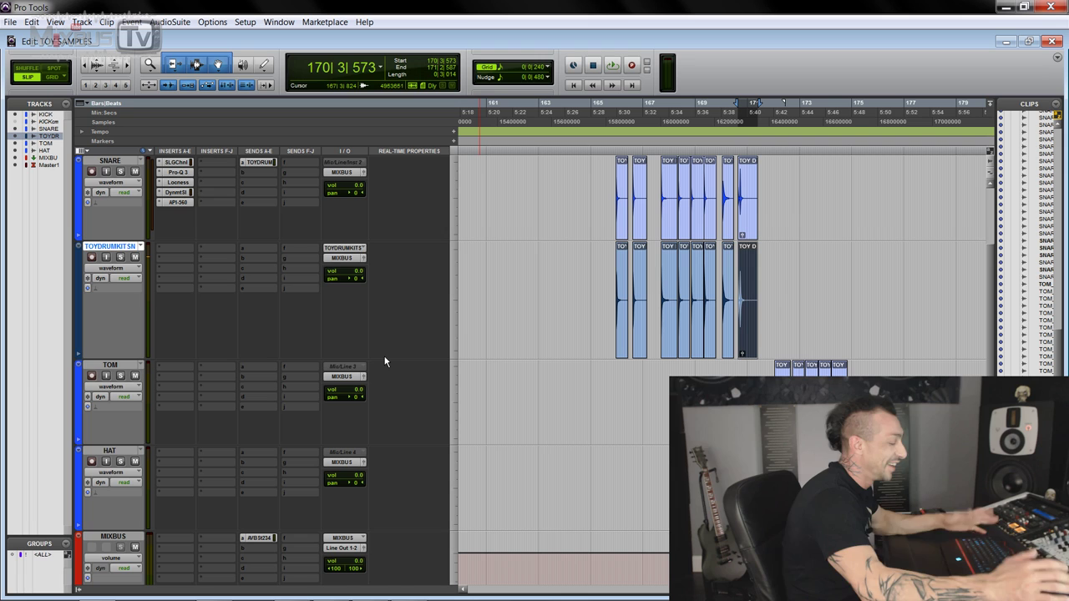
scroll(620, 393, "right", 3)
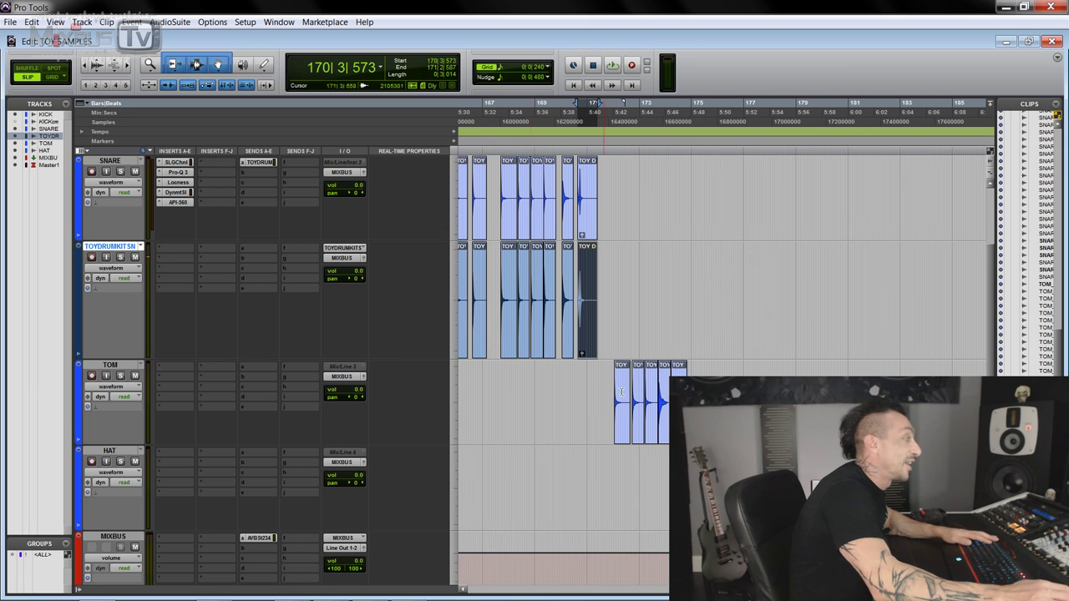
left_click(618, 287)
key("ctrl+bracketright")
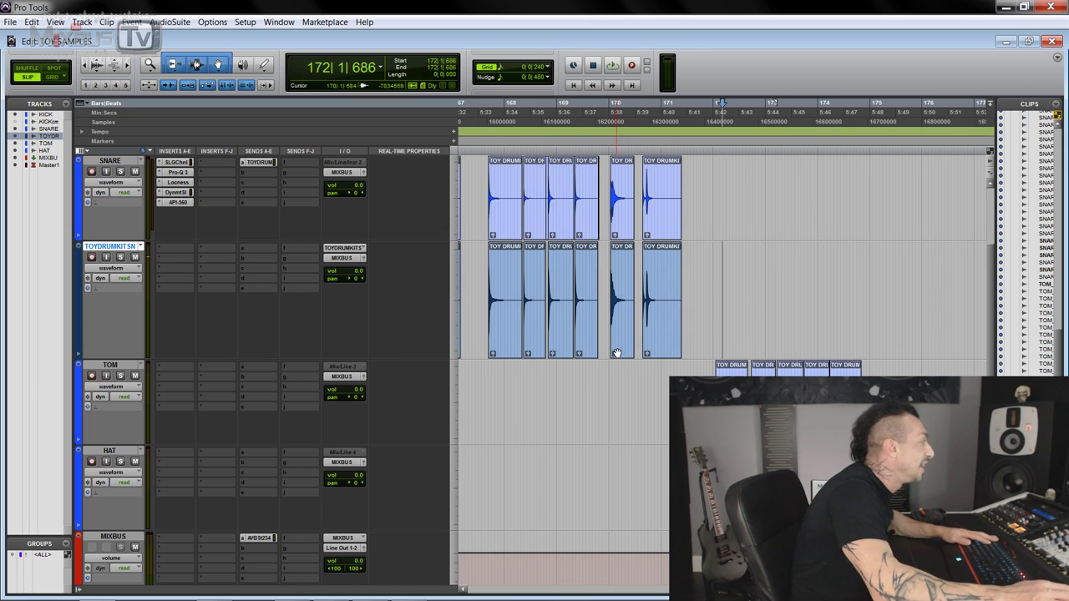
scroll(159, 282, "down", 2)
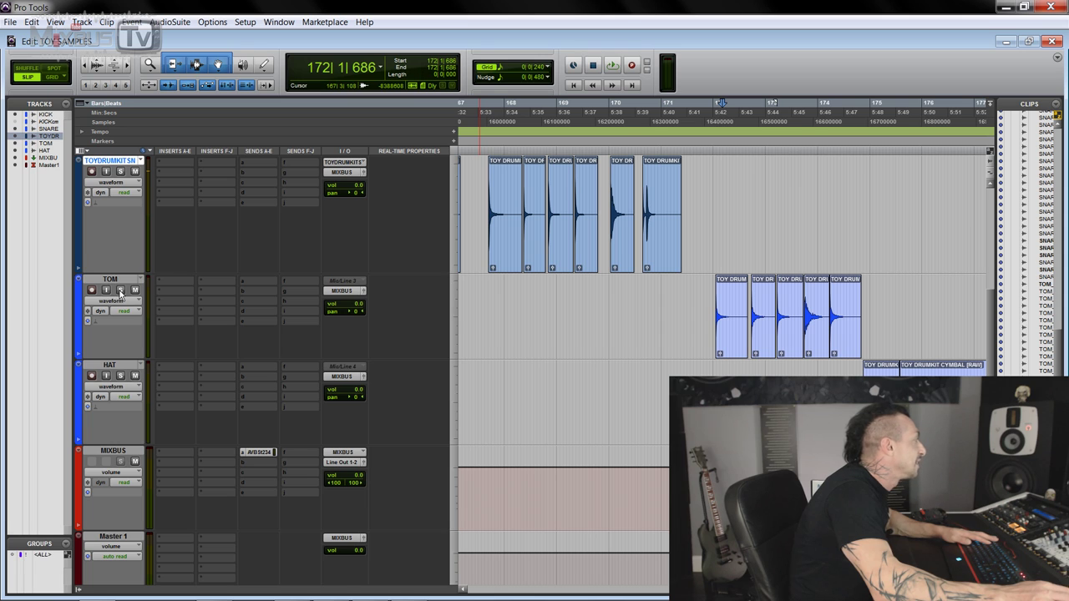
key("ctrl+bracketright")
key("ctrl+bracketright")
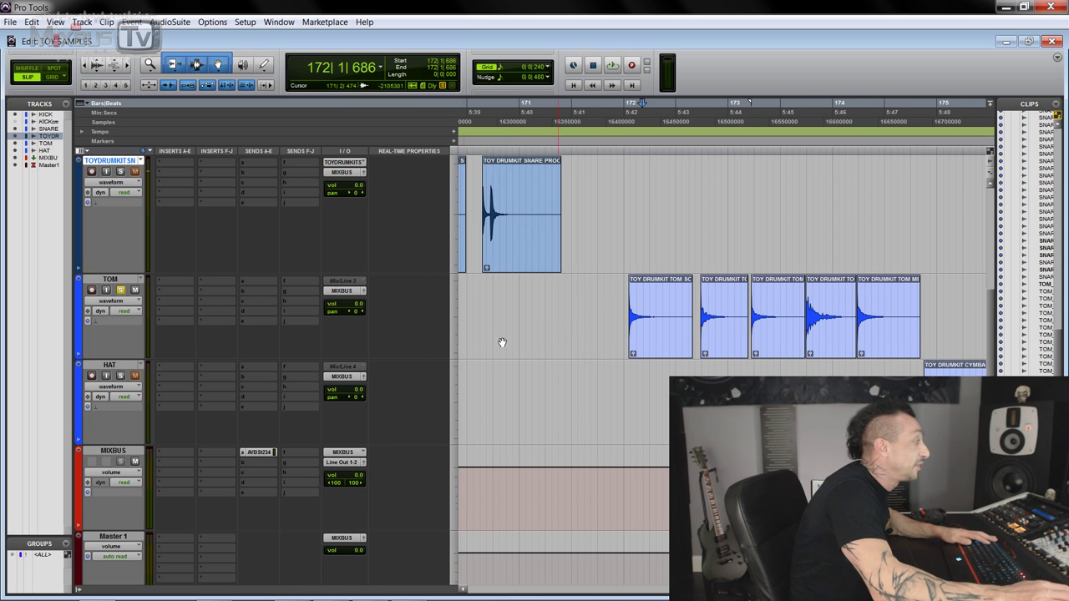
key("ctrl+bracketleft")
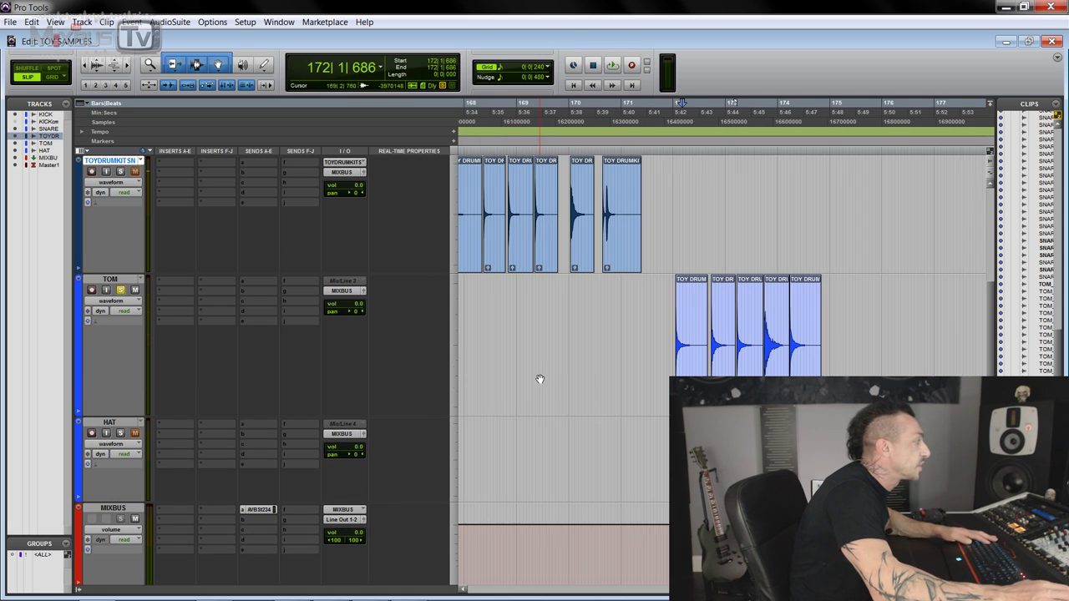
left_click(691, 334)
Audition the five tom clips, then move the tom roll past the last clip and close the gap
key("ctrl+bracketright")
key("ctrl+bracketright")
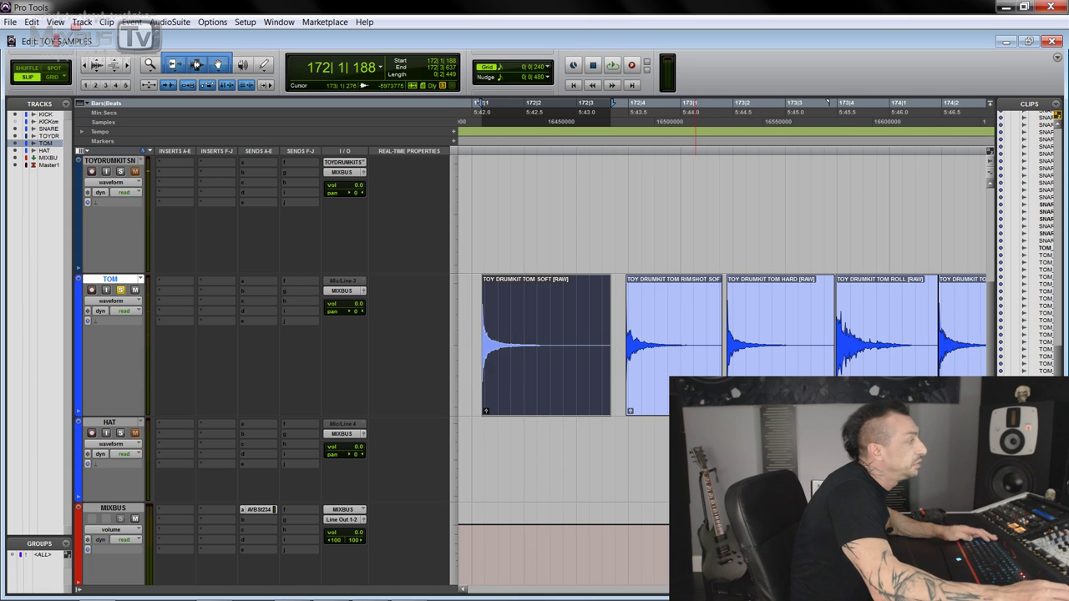
key("ctrl+bracketleft")
triple_click(585, 359)
key("space")
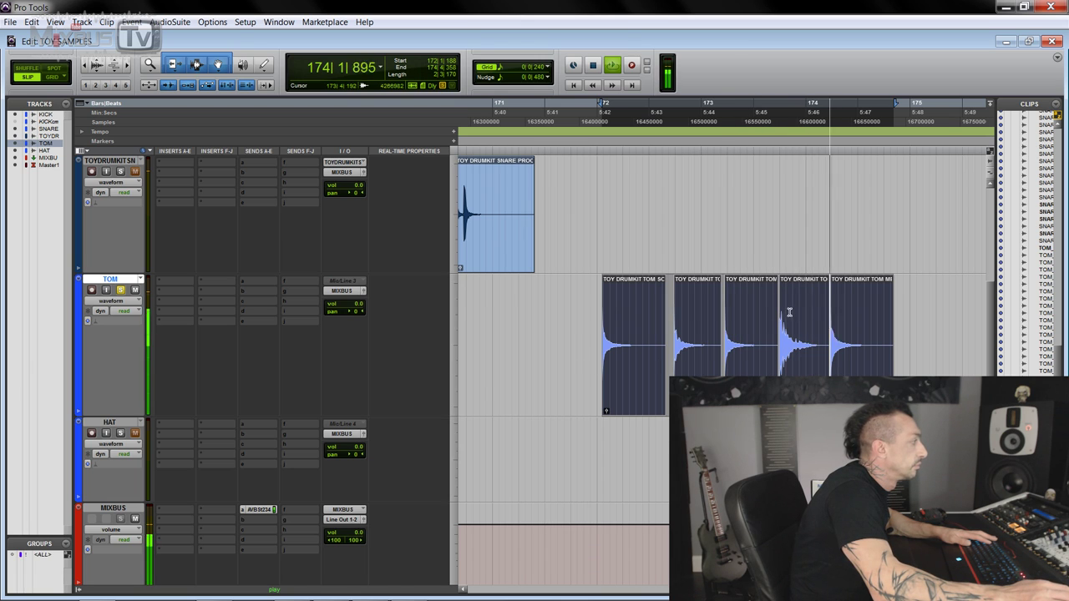
left_click(918, 359)
key("space")
left_click_drag(790, 359, 811, 359)
left_click_drag(934, 359, 878, 359)
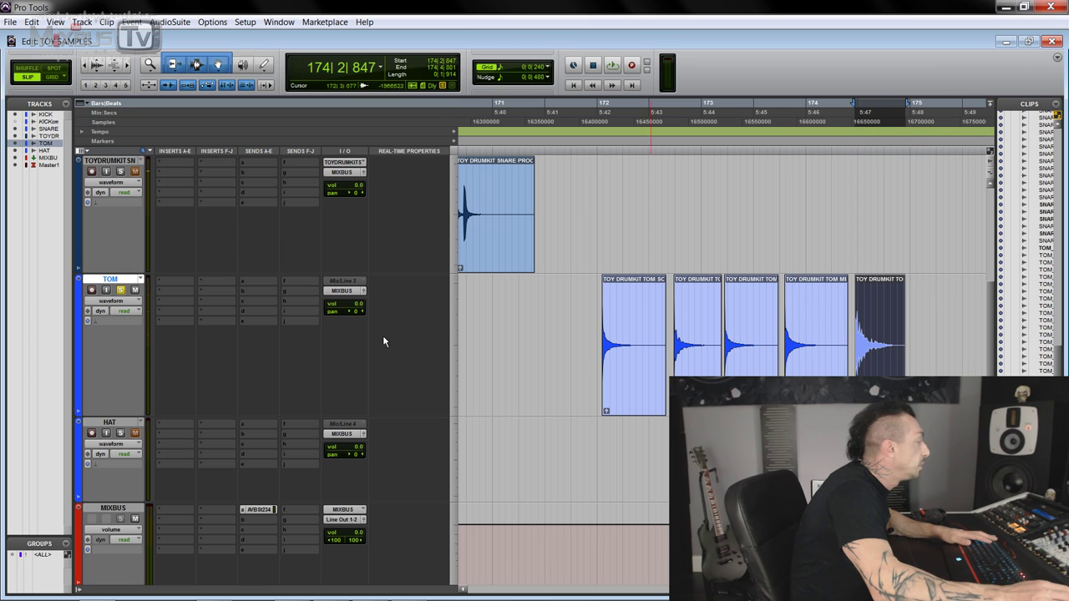
Put an SSL G-Channel on TOM insert A and play the first four tom clips through it
left_click(179, 281)
left_click(314, 317)
key("space")
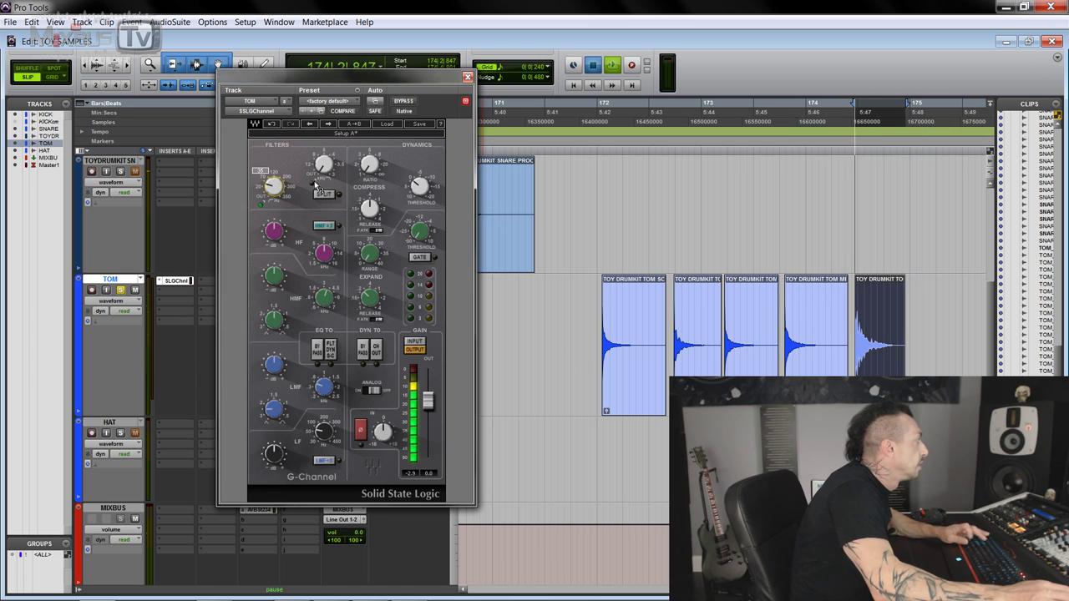
key("space")
left_click(641, 389)
left_click(814, 351, "shift")
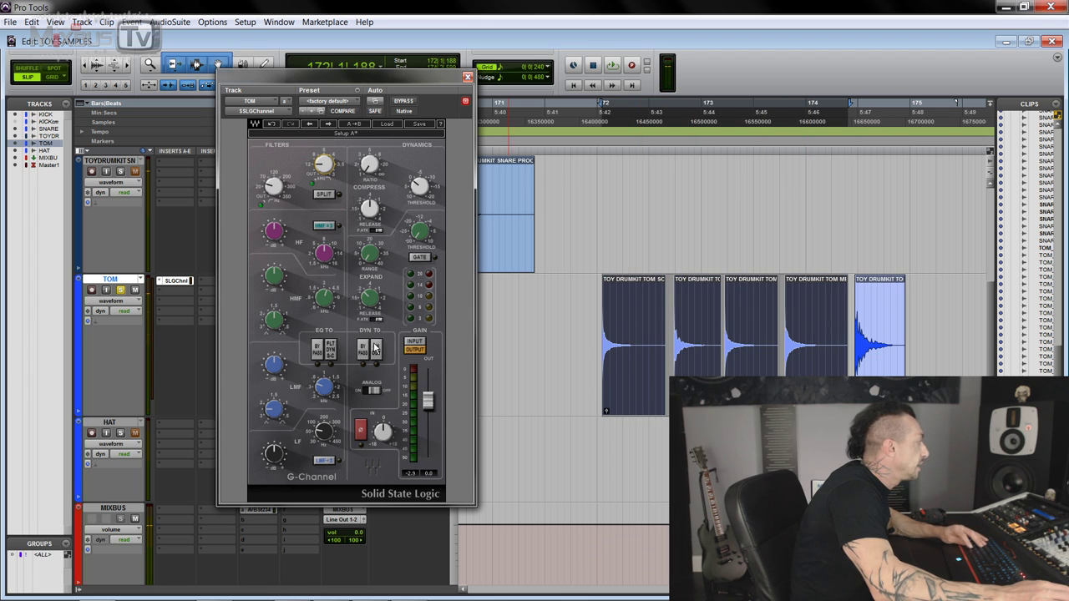
key("space")
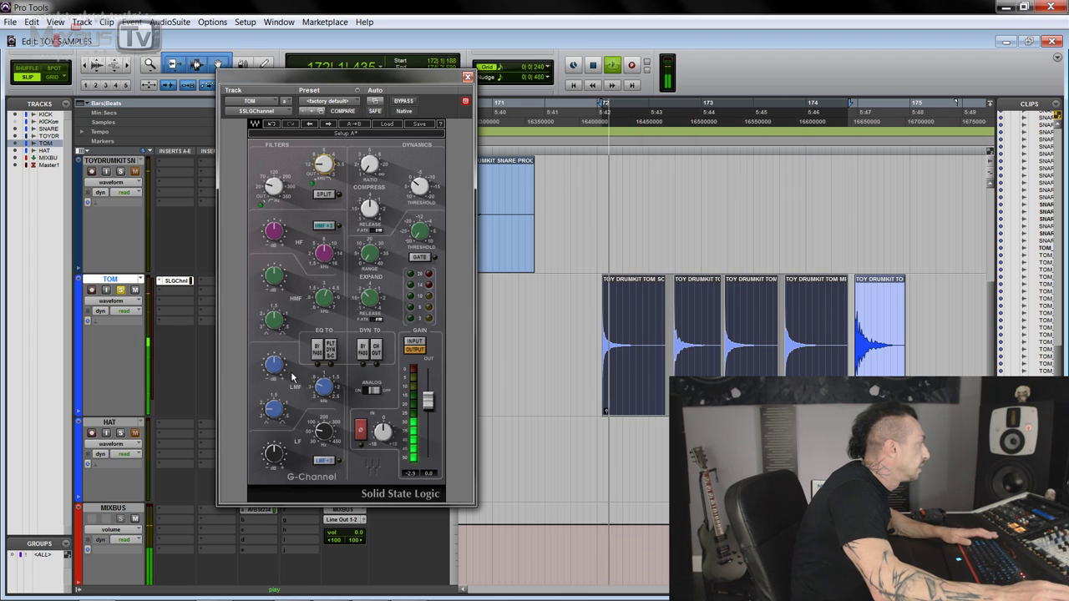
left_click(184, 291)
Add Pro-Q 3 on TOM insert B with a low-shelf band cutting the lows around 43 Hz
mouse_move(194, 343)
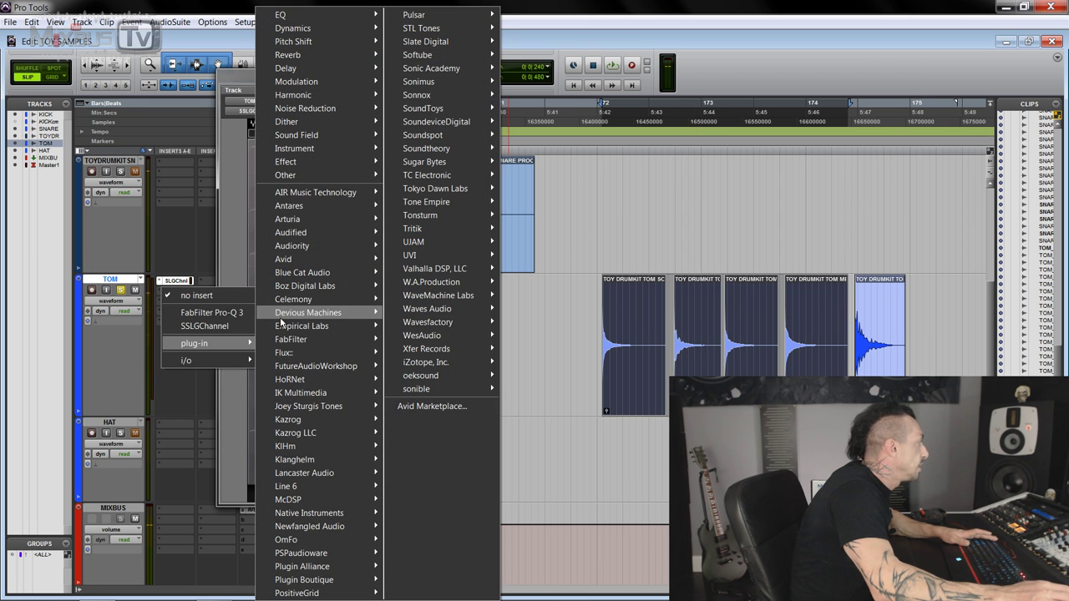
left_click(218, 312)
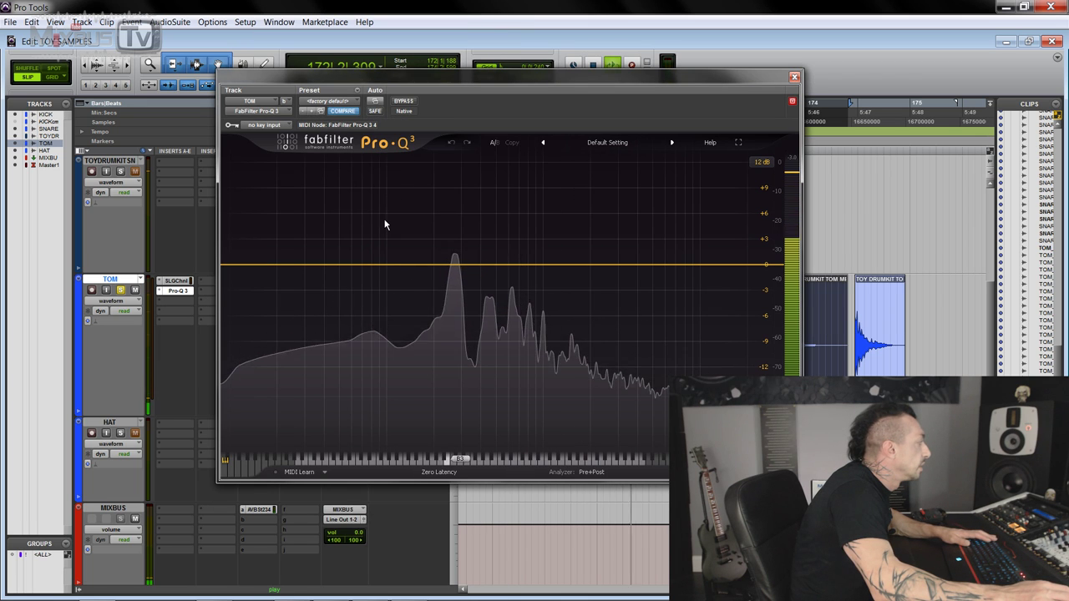
left_click(249, 267)
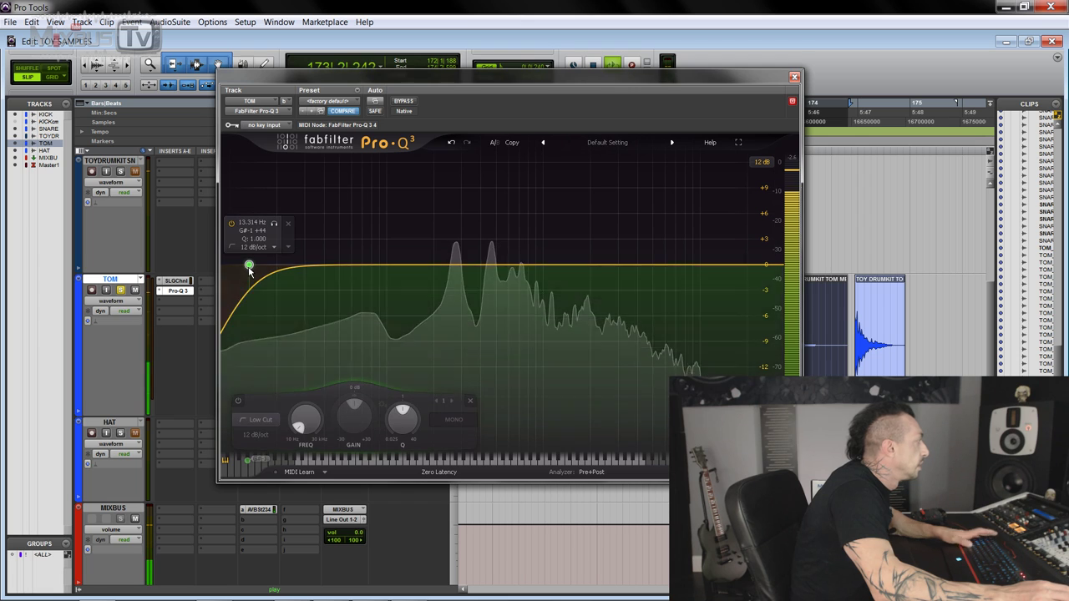
left_click(255, 420)
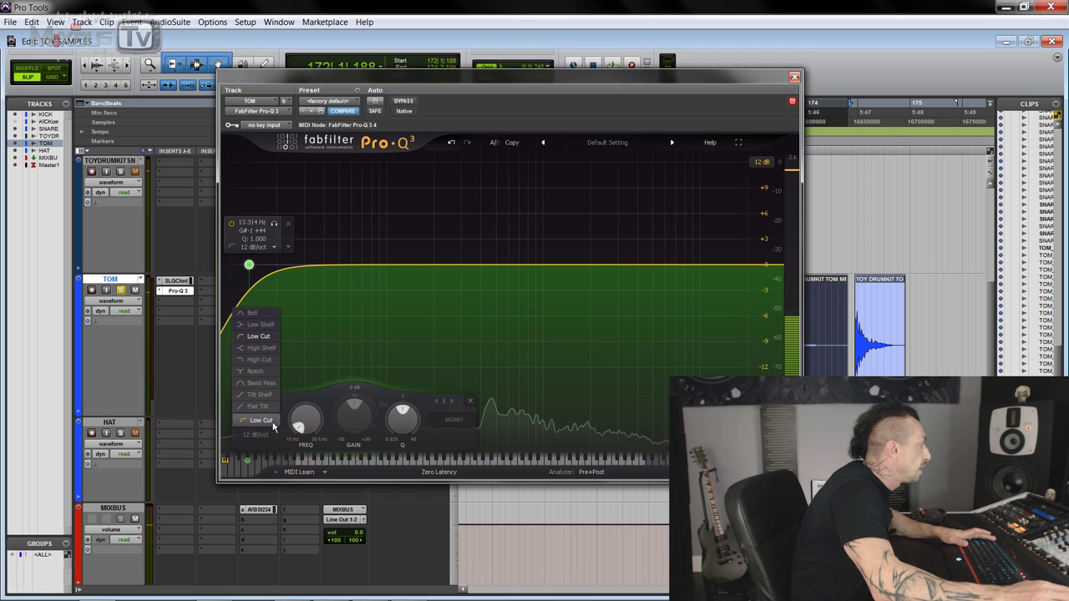
left_click(259, 324)
scroll(354, 415, "down", 5)
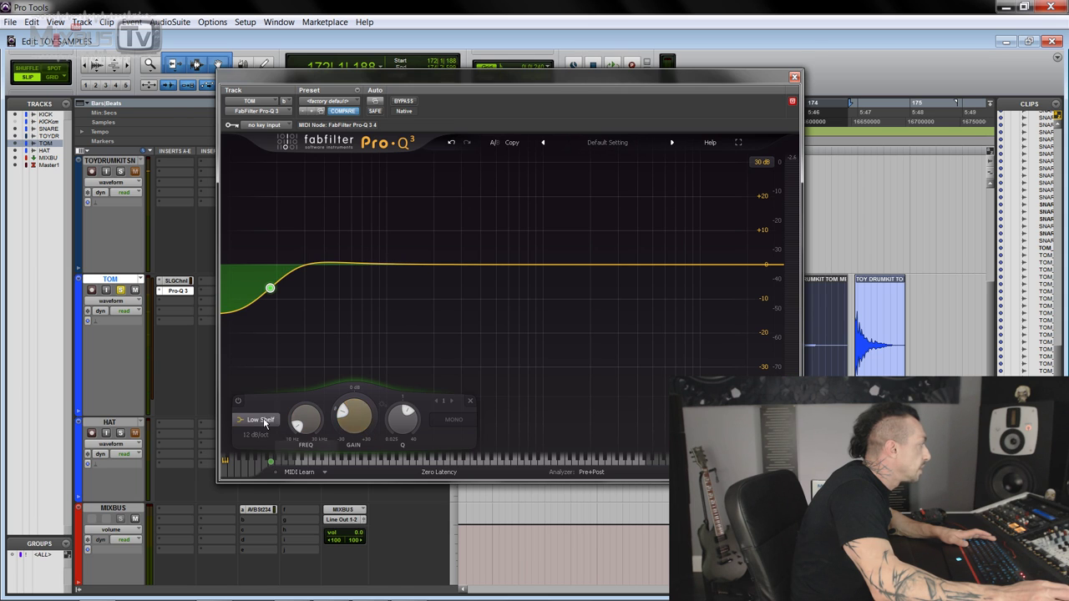
scroll(307, 422, "up", 6)
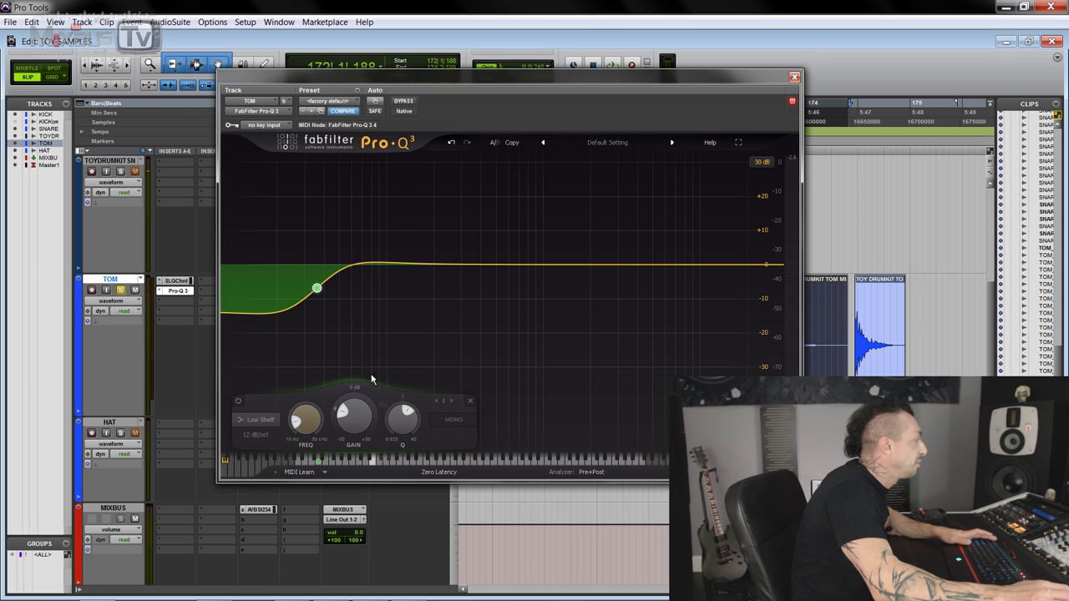
key("space")
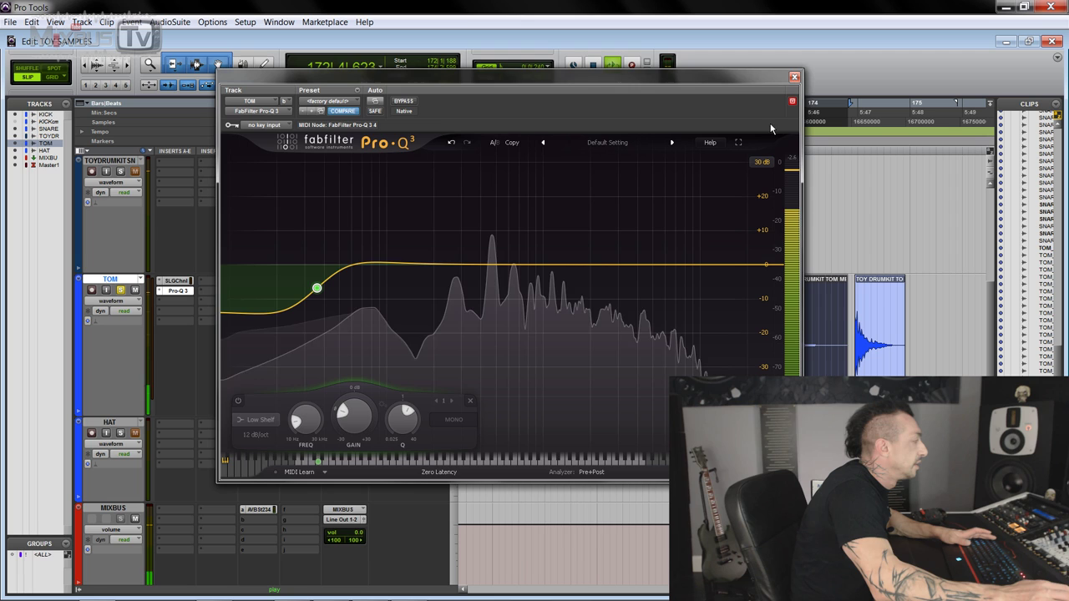
left_click(794, 77)
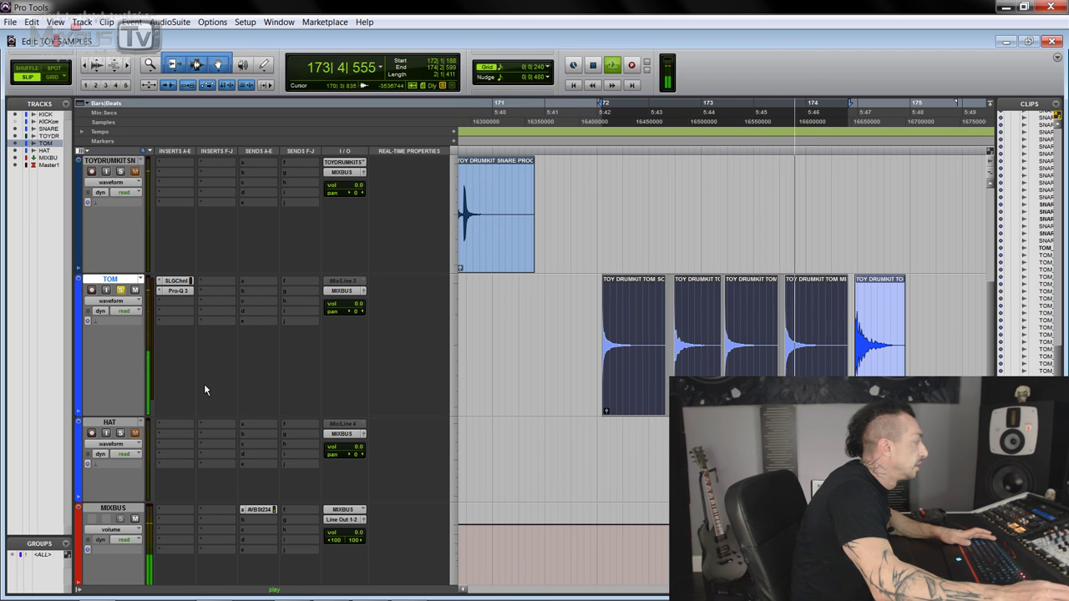
Insert Newfangled Saturate on the TOM track's third insert
key("space")
left_click(177, 303)
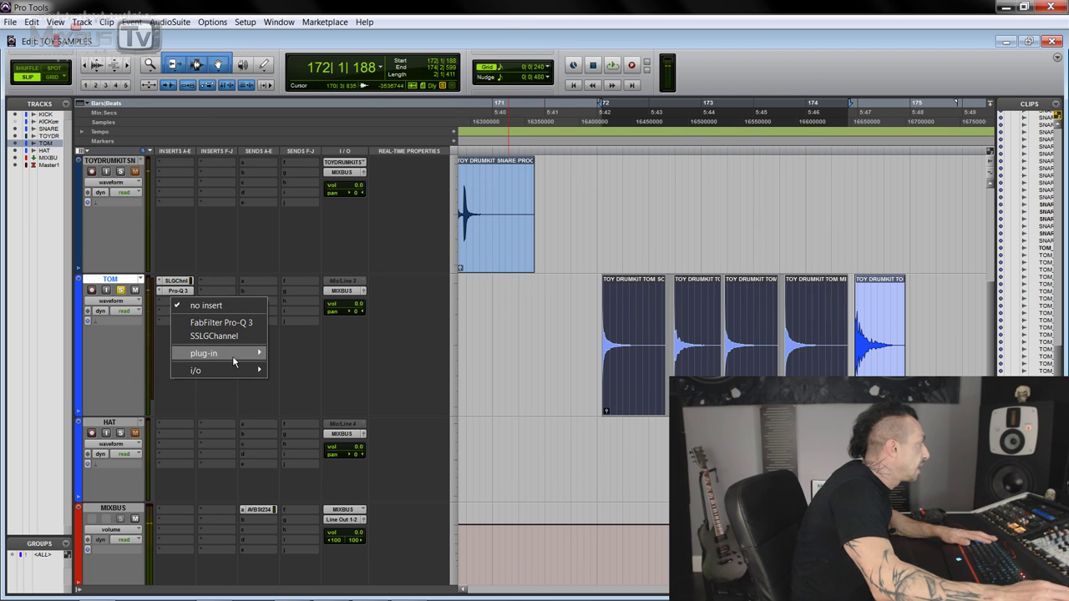
left_click(247, 249)
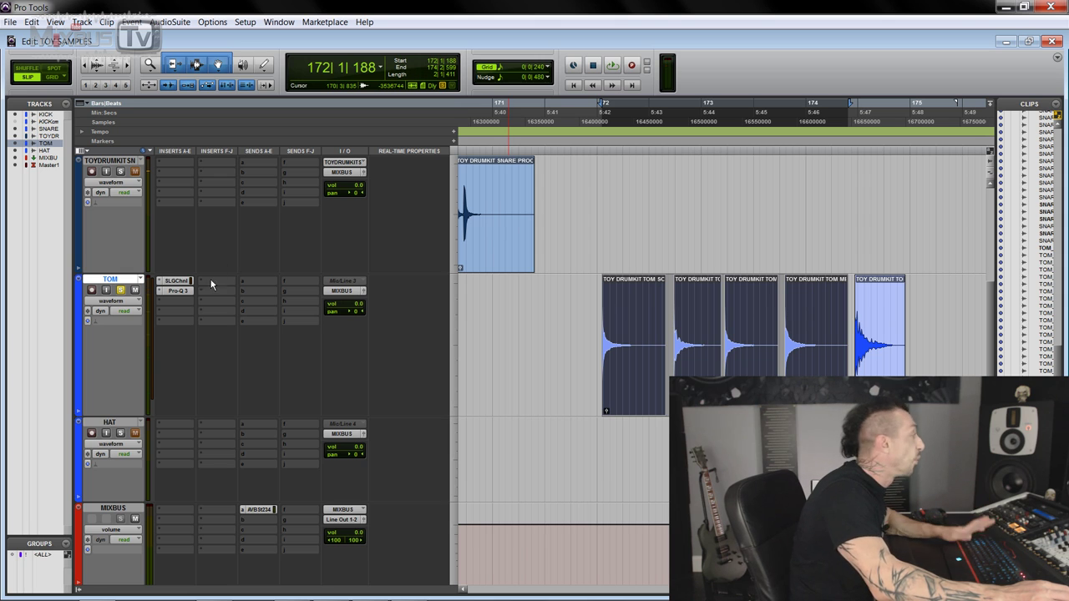
left_click(177, 301)
mouse_move(241, 353)
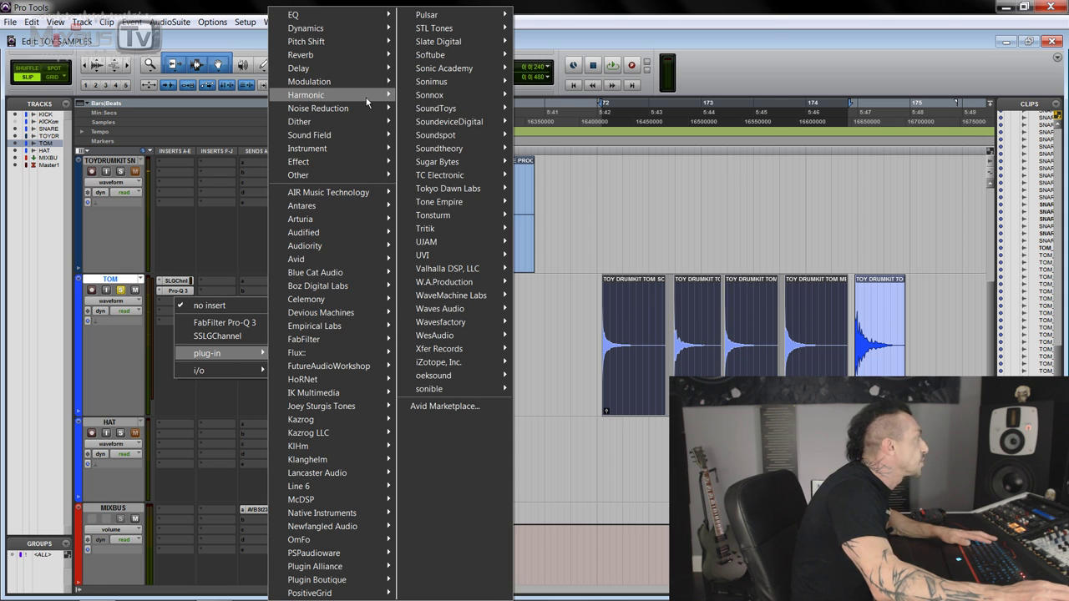
mouse_move(367, 101)
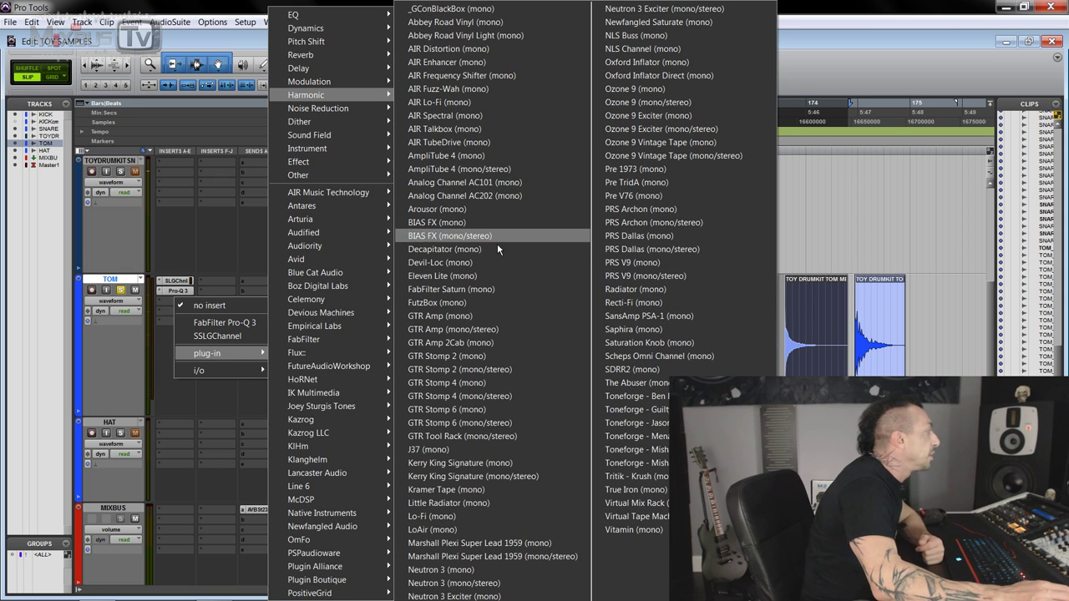
left_click(645, 22)
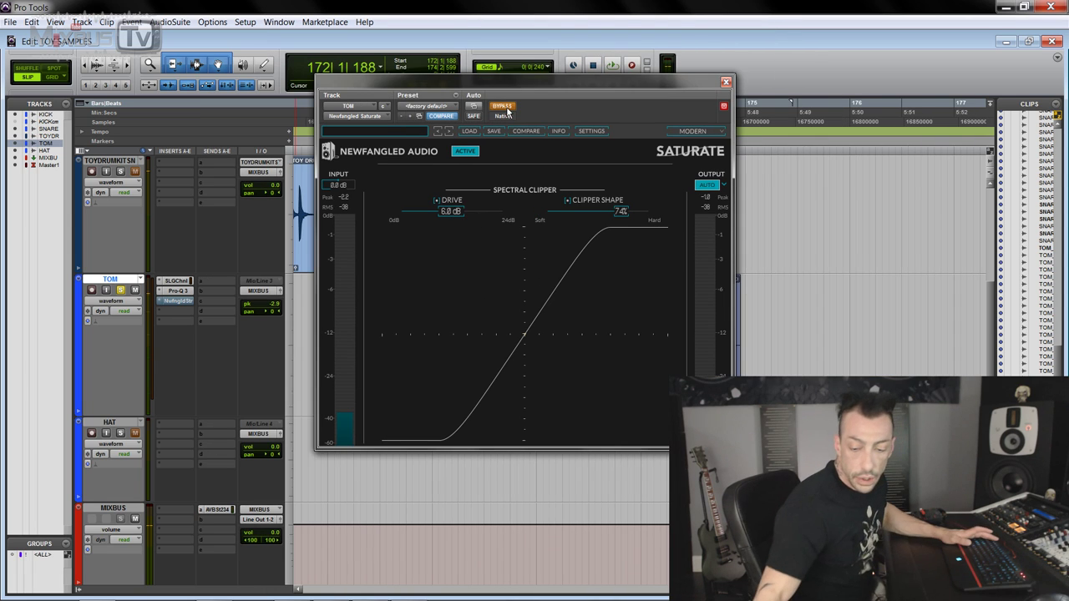
Play the tom with Saturate bypassed, then active, to compare
key("space")
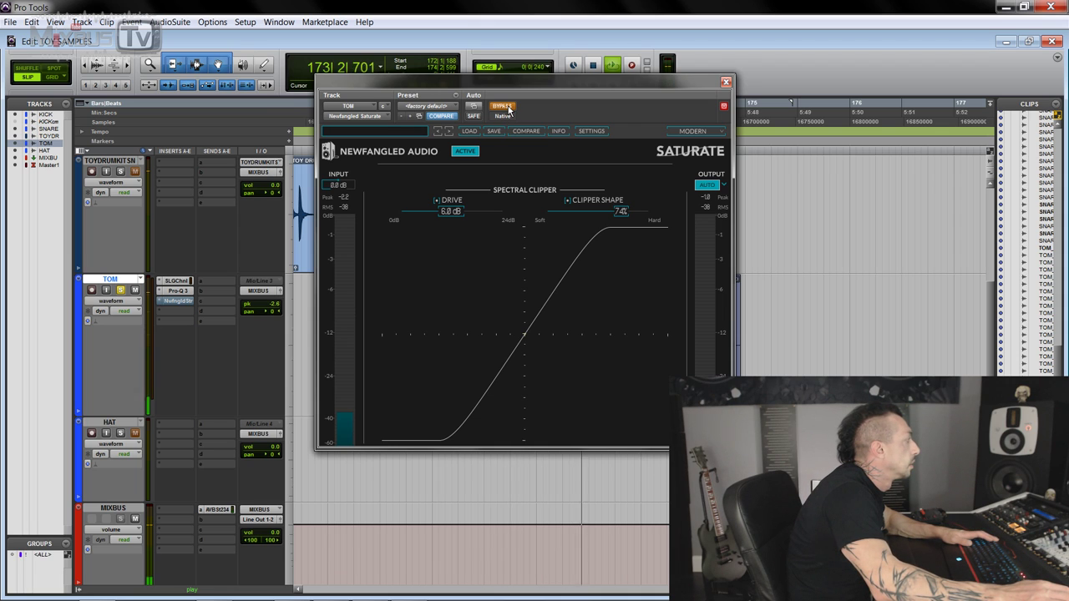
key("space")
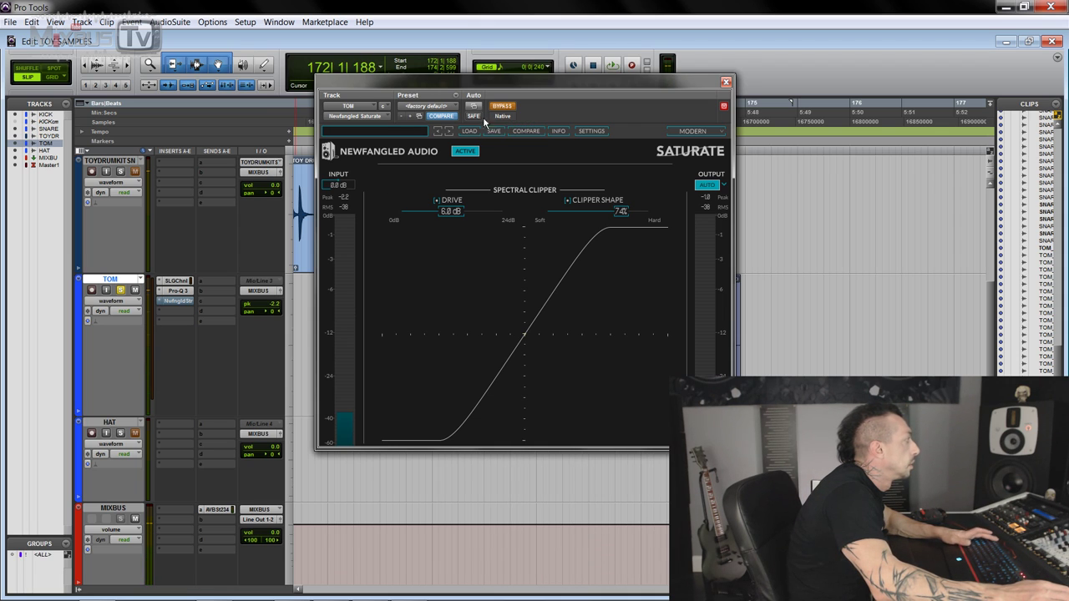
left_click(503, 107)
key("space")
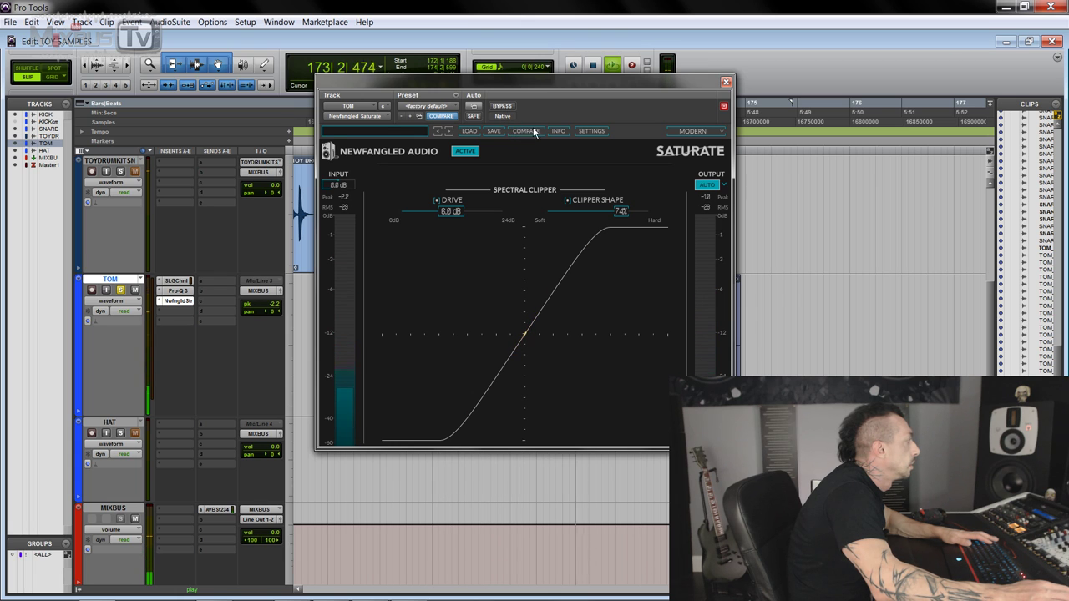
Try Devil-Loc on the TOM track with more crunch, then remove it
left_click(726, 81)
key("space")
left_click(173, 311)
left_click(181, 312)
mouse_move(215, 363)
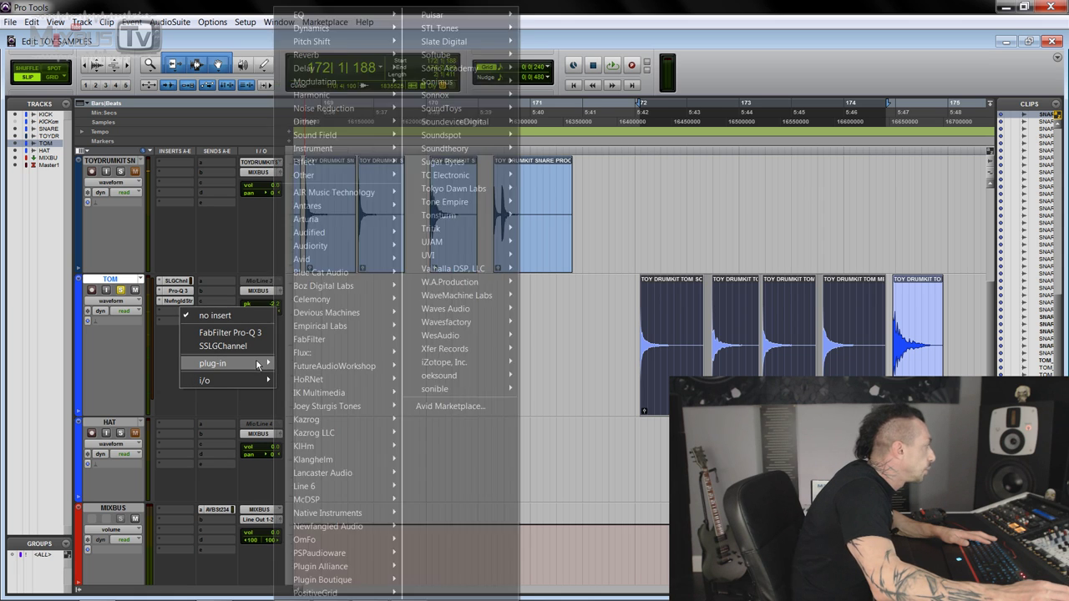
mouse_move(394, 105)
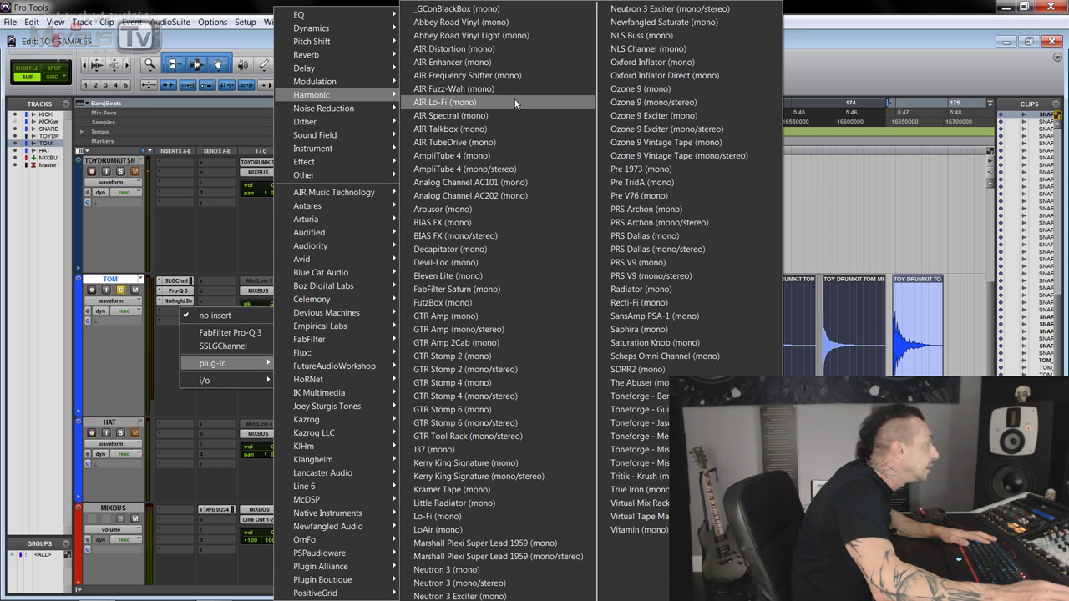
left_click(468, 263)
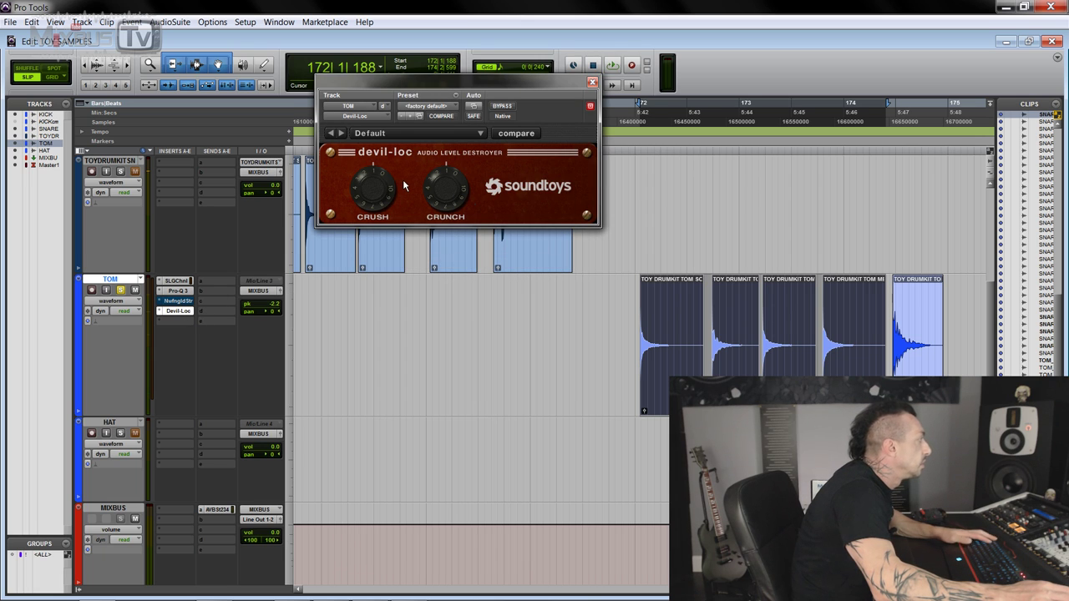
key("space")
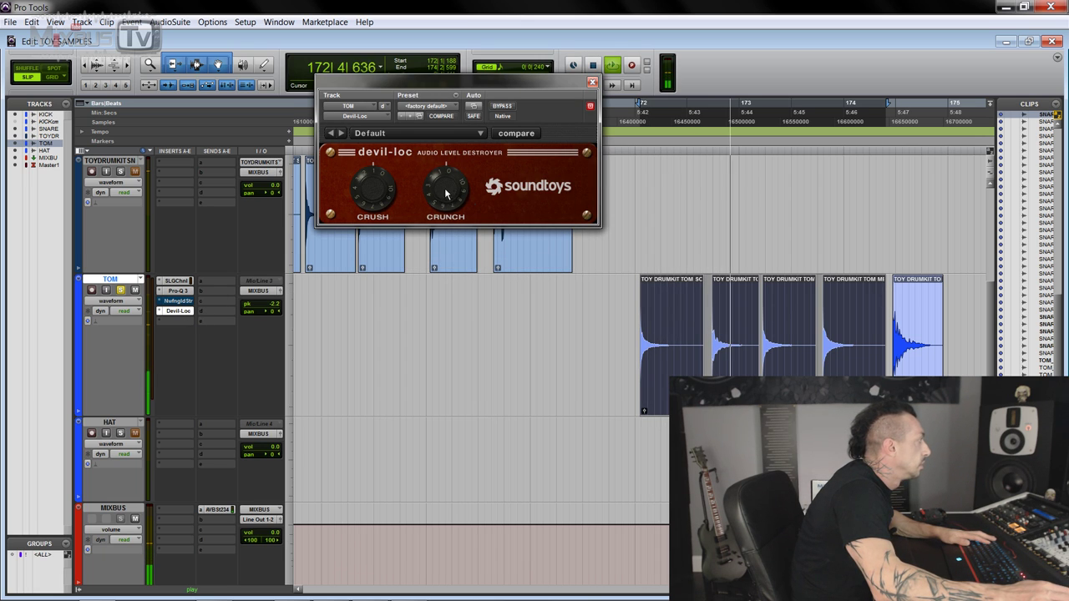
left_click_drag(446, 193, 368, 200)
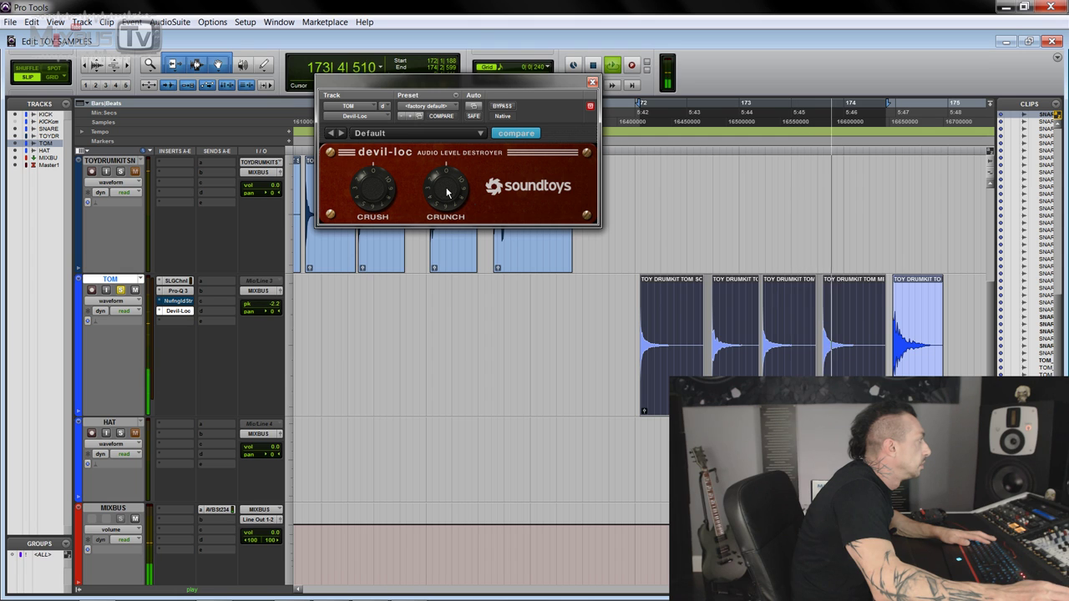
left_click(178, 311)
Insert Ozone 9 Vintage Tape in that TOM slot and bring up Vitamin
left_click(173, 314)
mouse_move(219, 353)
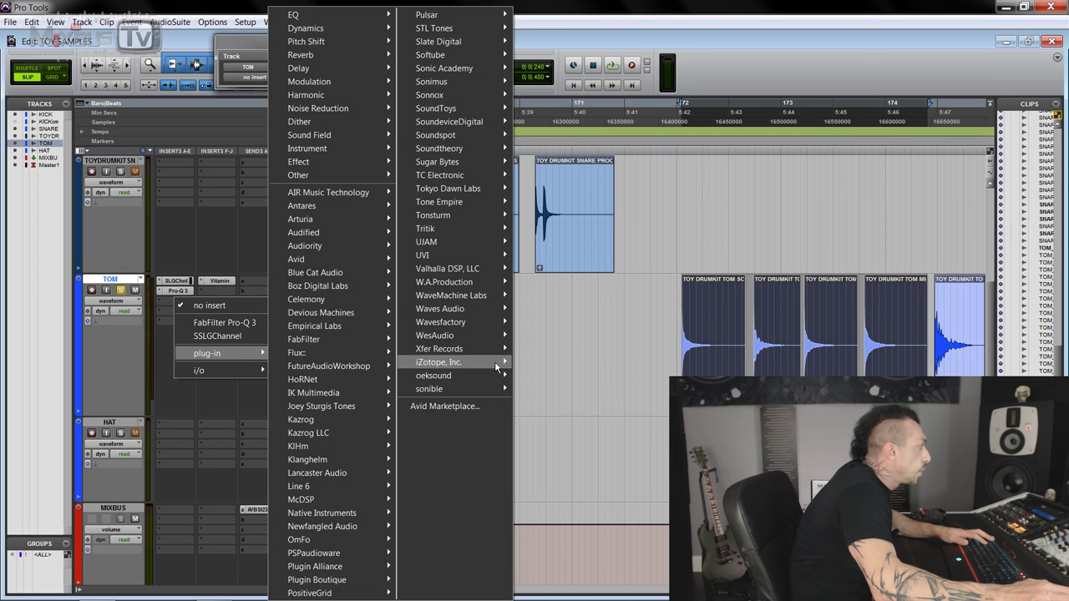
mouse_move(467, 361)
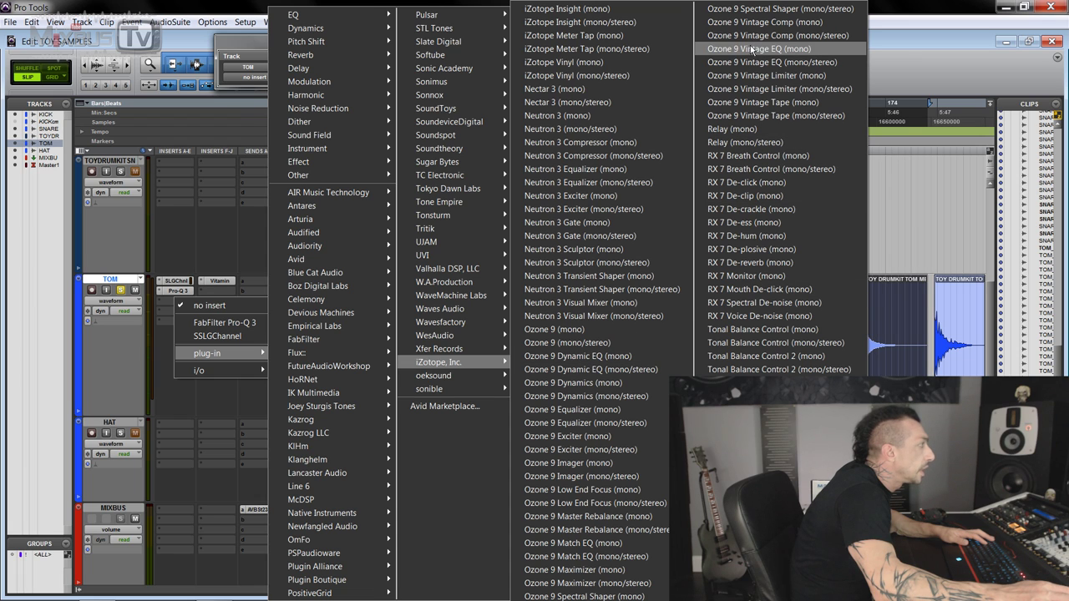
left_click(759, 103)
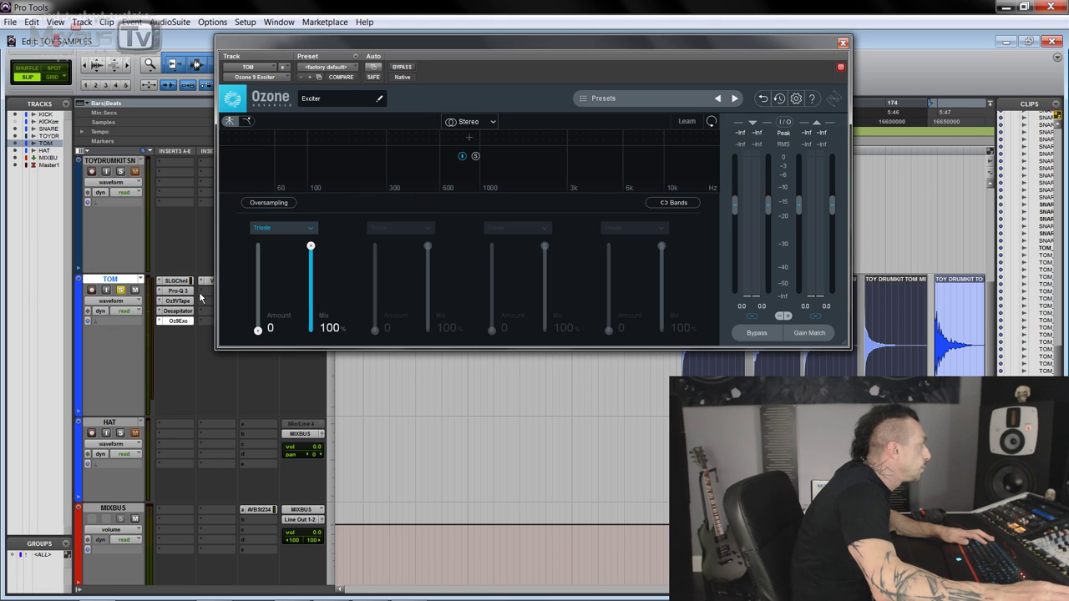
left_click(211, 286)
Insert KClip 3 on TOM with linked input 6.5 dB, output -6.5 dB, in Crisp mode
left_click(211, 286)
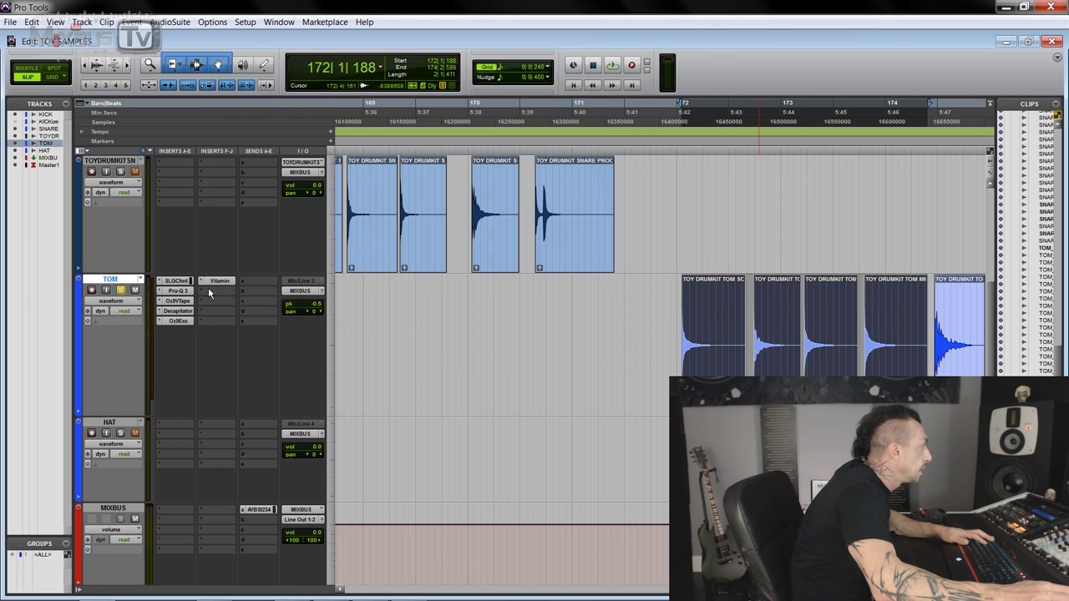
left_click(208, 287)
mouse_move(250, 343)
mouse_move(359, 175)
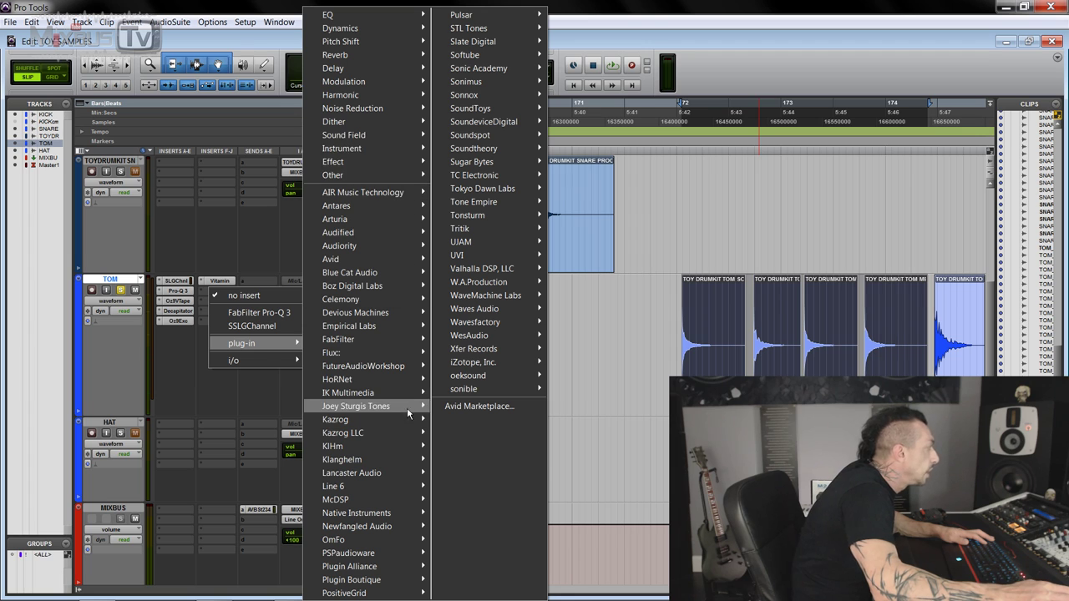
left_click(470, 434)
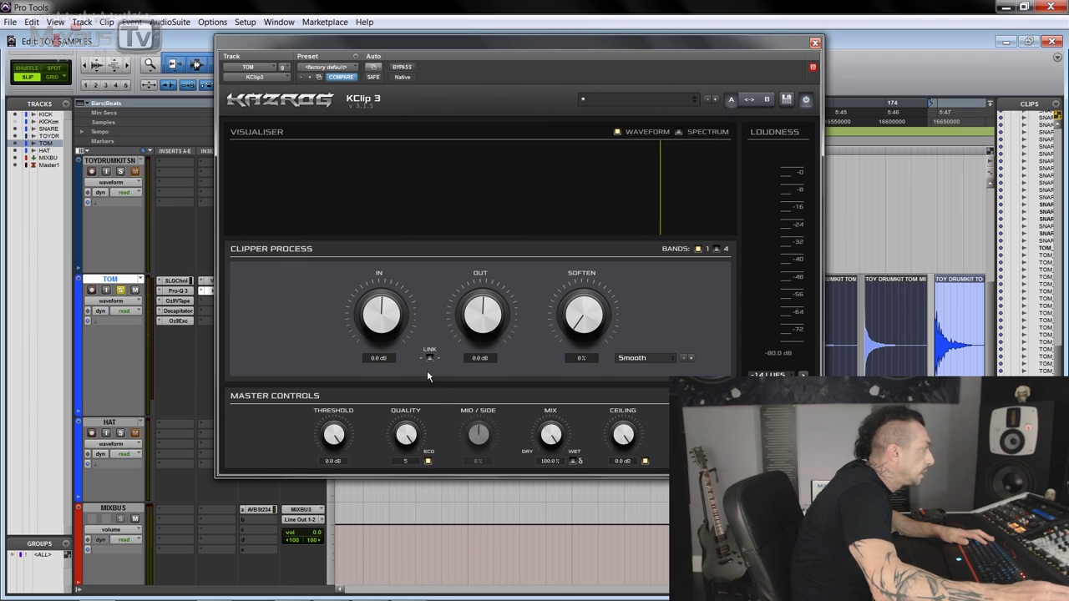
left_click_drag(387, 296, 387, 281)
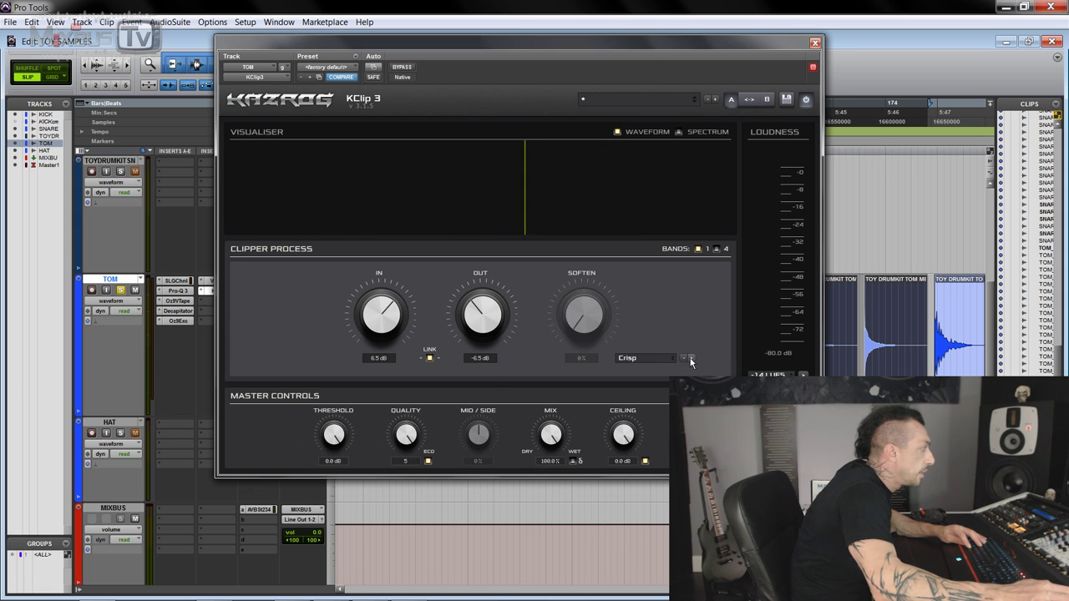
key("ctrl+w")
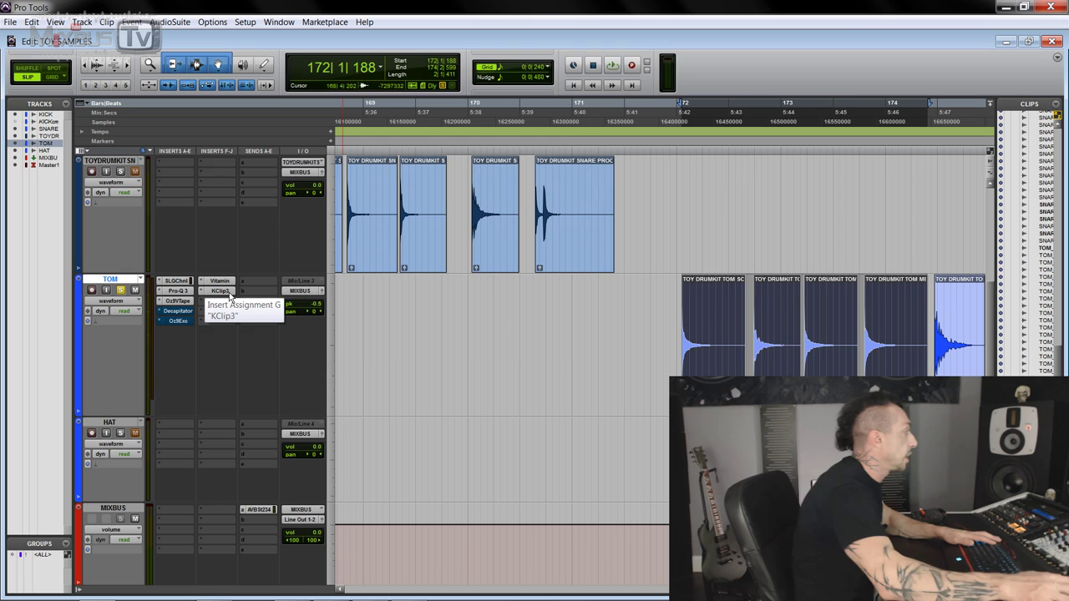
Dial the tom's Oz9VTape to drive 4.3, bias 2.9, harmonics 6.8, high emphasis 8.3, then bypass it
left_click(177, 301)
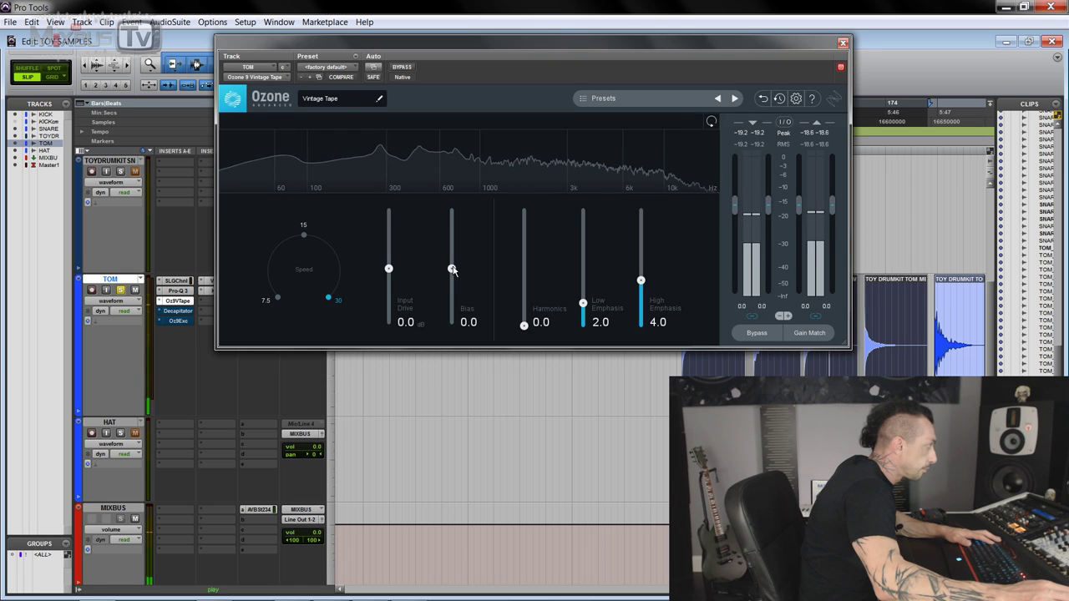
left_click_drag(458, 275, 457, 243)
left_click_drag(388, 268, 389, 247)
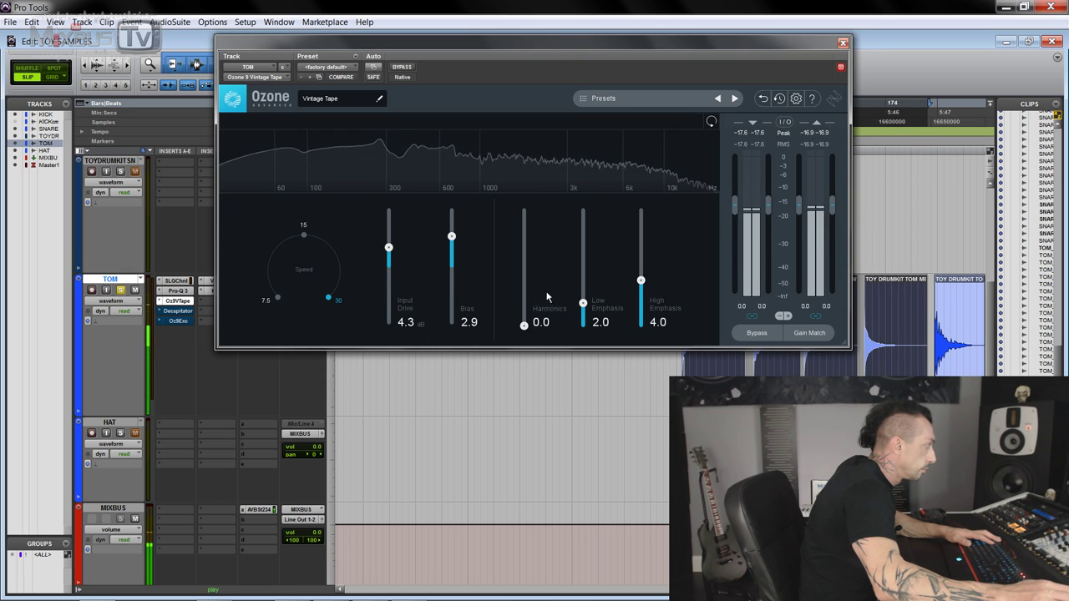
left_click_drag(583, 302, 583, 327)
left_click_drag(639, 284, 640, 212)
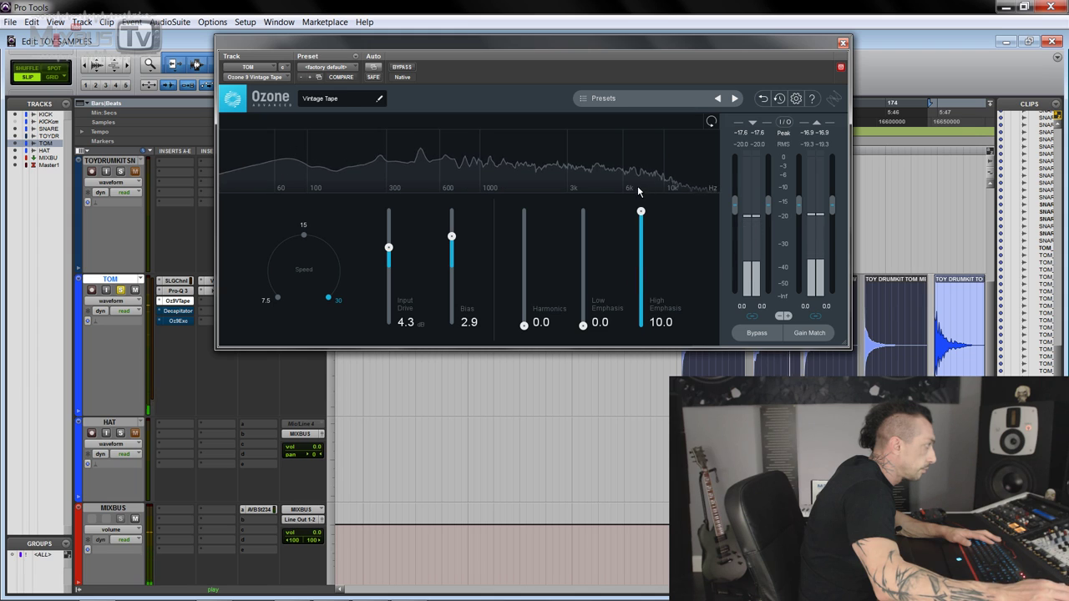
left_click_drag(525, 324, 524, 211)
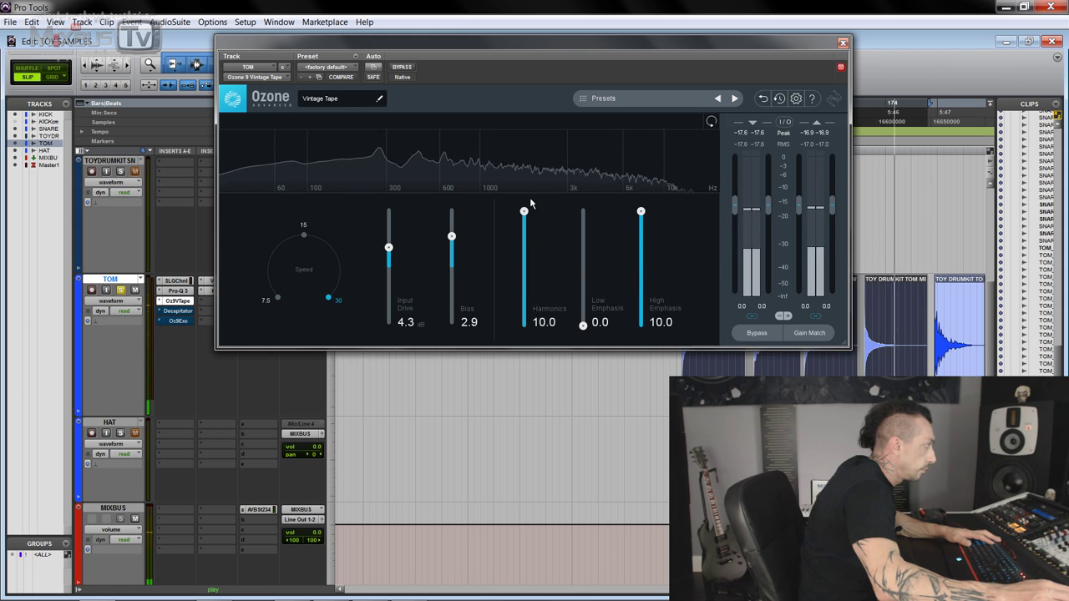
left_click_drag(641, 212, 640, 231)
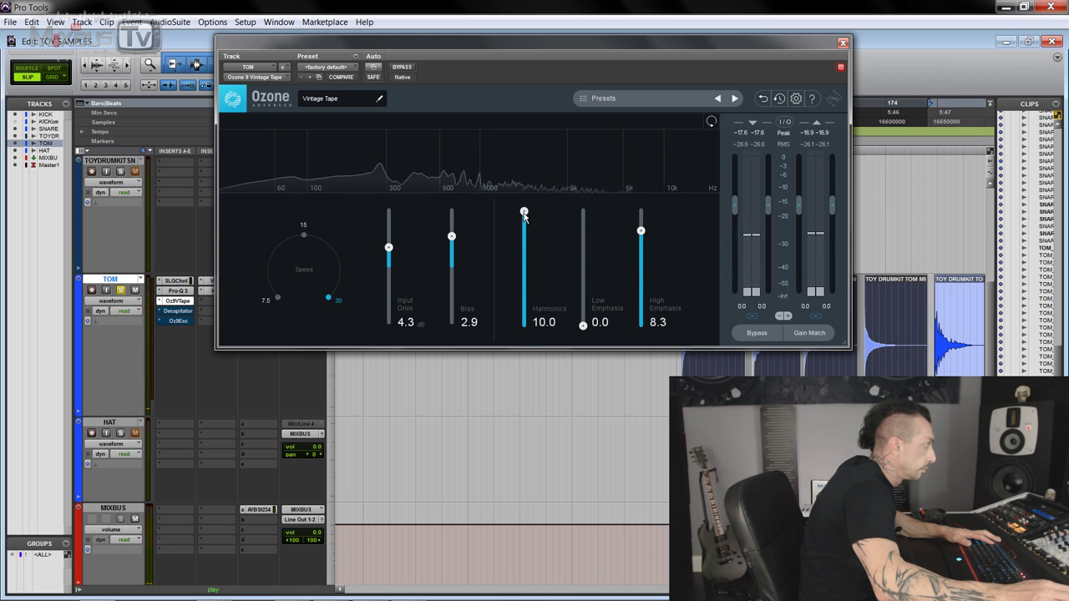
left_click_drag(524, 212, 524, 248)
left_click(180, 304, "ctrl")
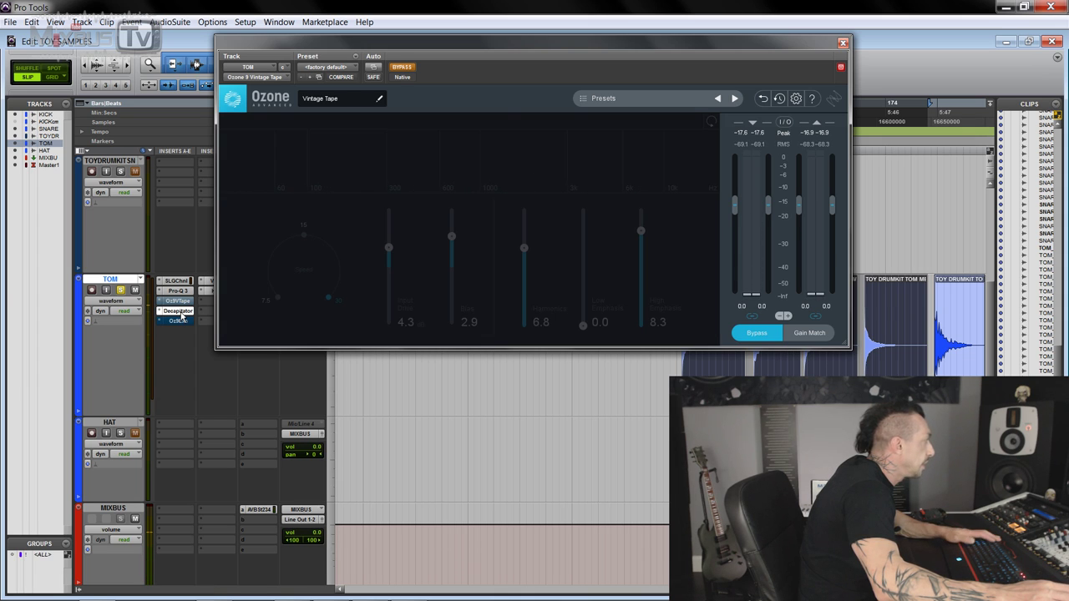
Audition the tom's Decapitator on styles E, N and T
left_click(178, 311)
left_click(842, 43)
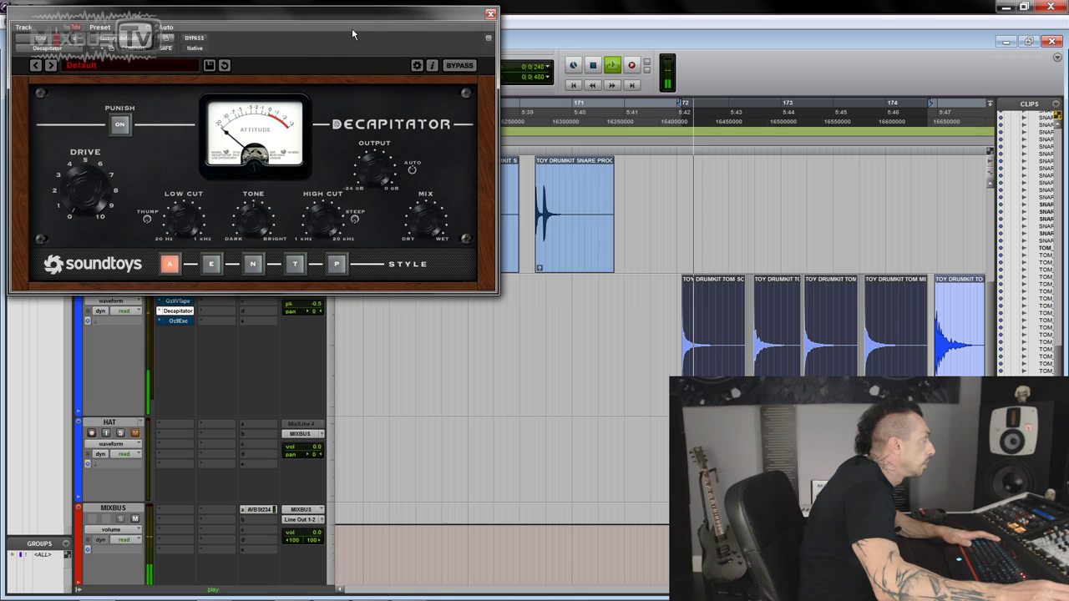
left_click_drag(323, 42, 450, 47)
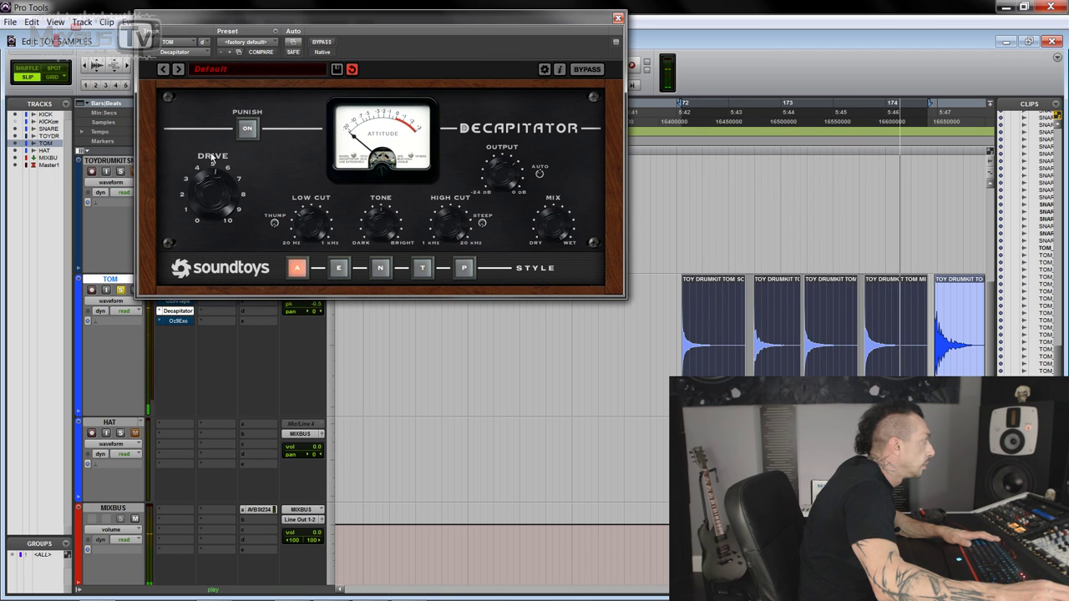
left_click(339, 269)
left_click(380, 269)
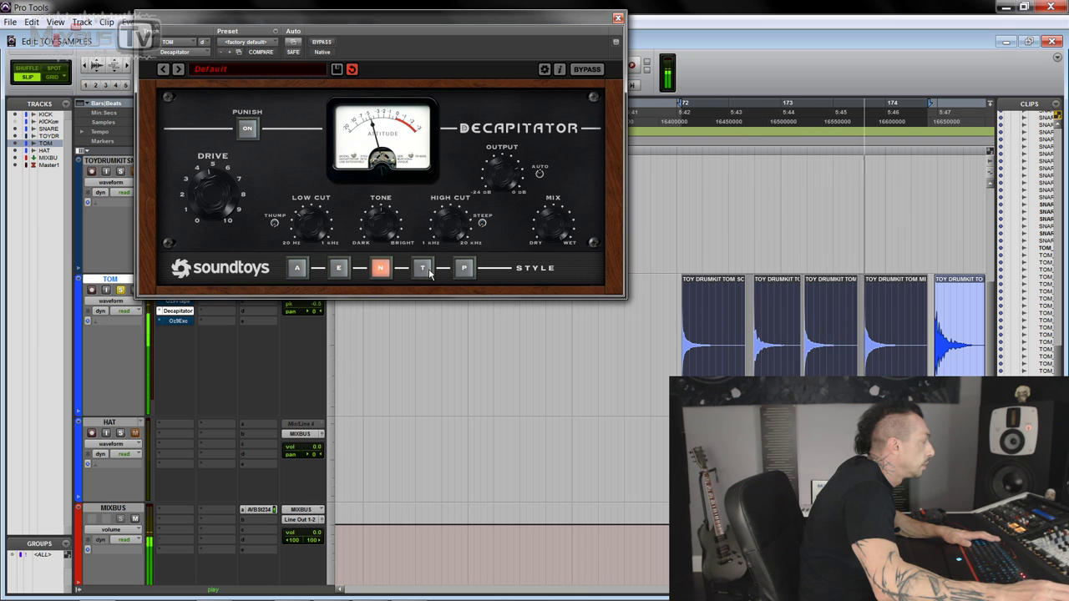
left_click(423, 269)
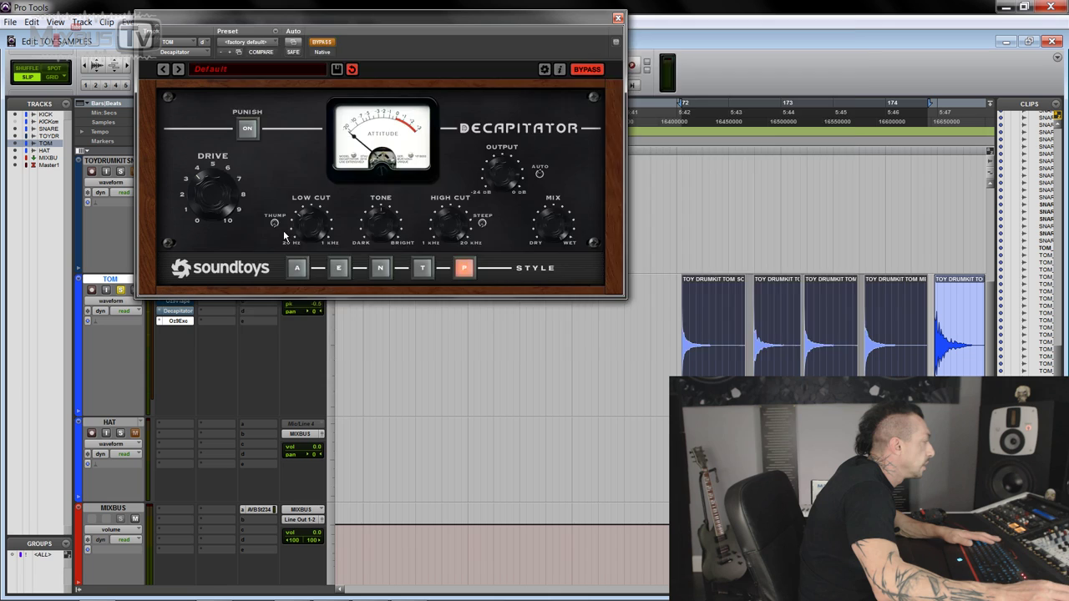
Open the tom's Ozone 9 Exciter and split it into four bands
left_click(175, 320)
left_click_drag(620, 52, 548, 47)
left_click(585, 201)
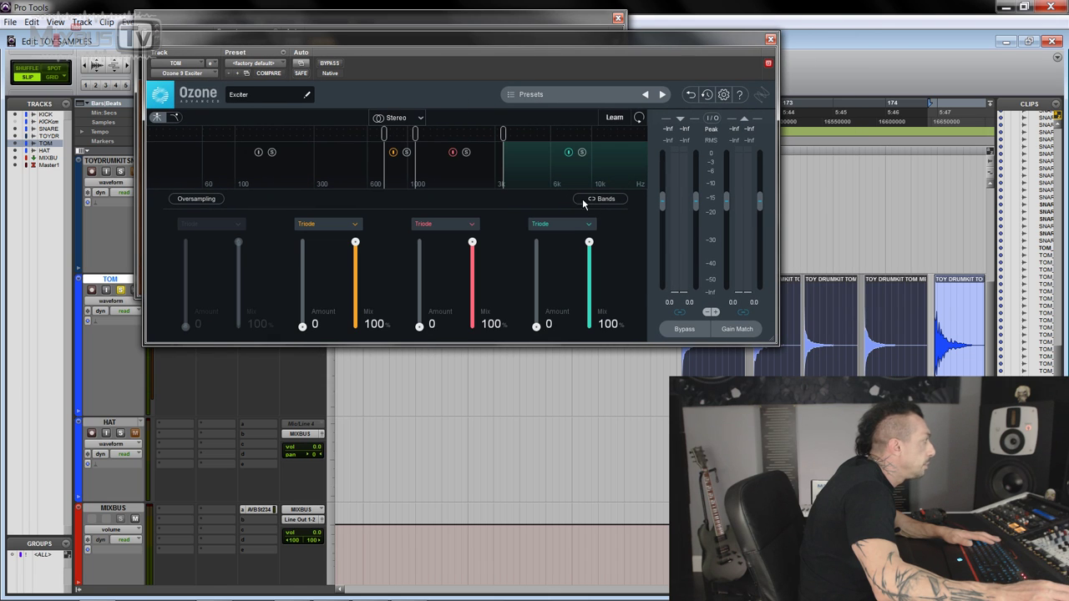
Have the exciter learn crossovers, then set them near 150 Hz and 1 kHz and nudge the third lower
left_click(613, 119)
key("space")
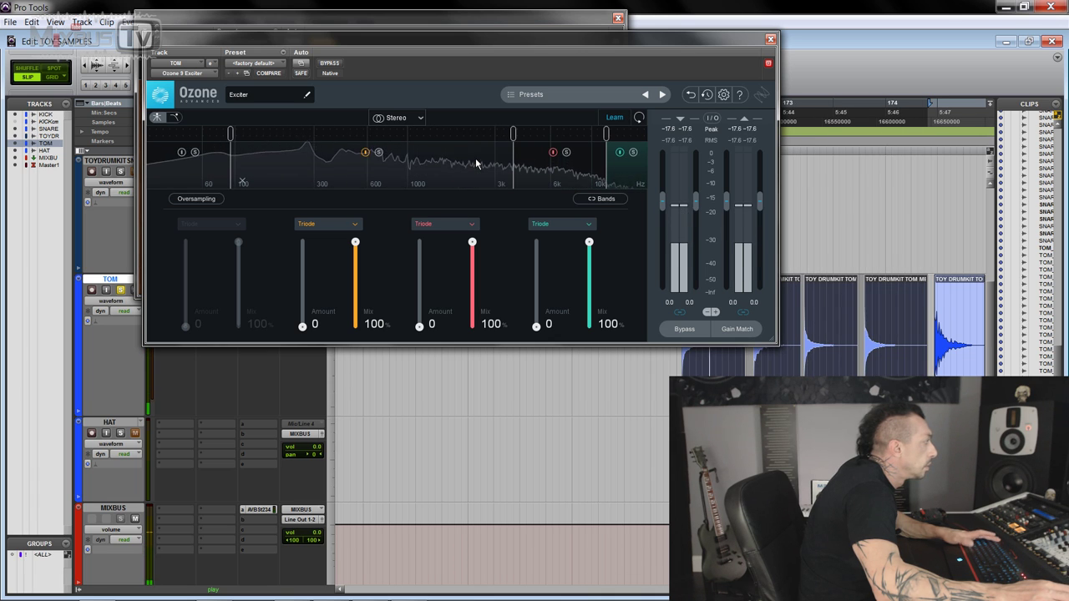
key("space")
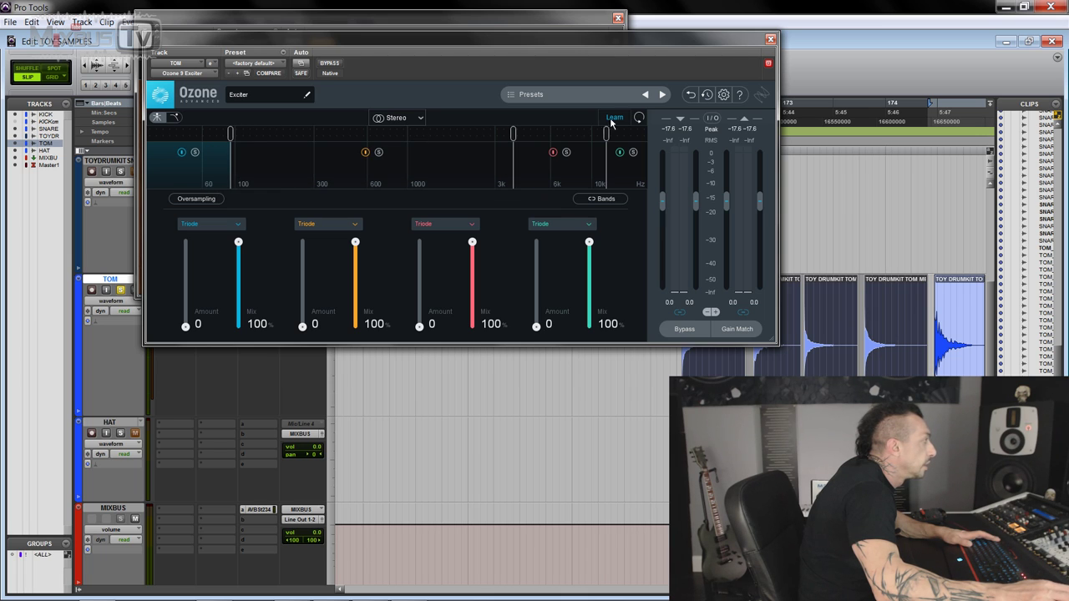
left_click_drag(232, 136, 265, 140)
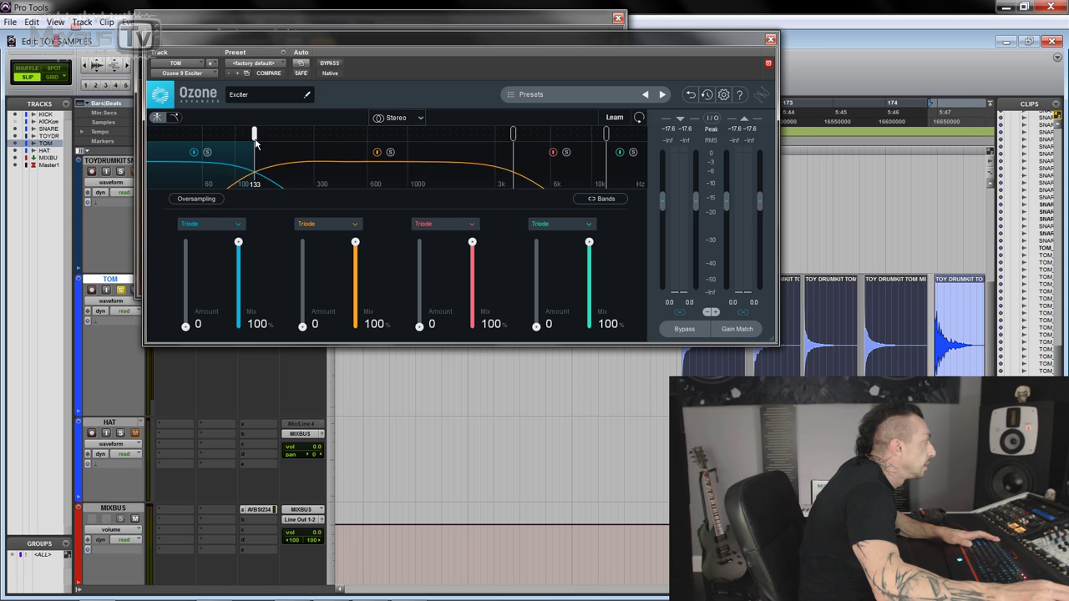
left_click_drag(511, 138, 438, 138)
key("space")
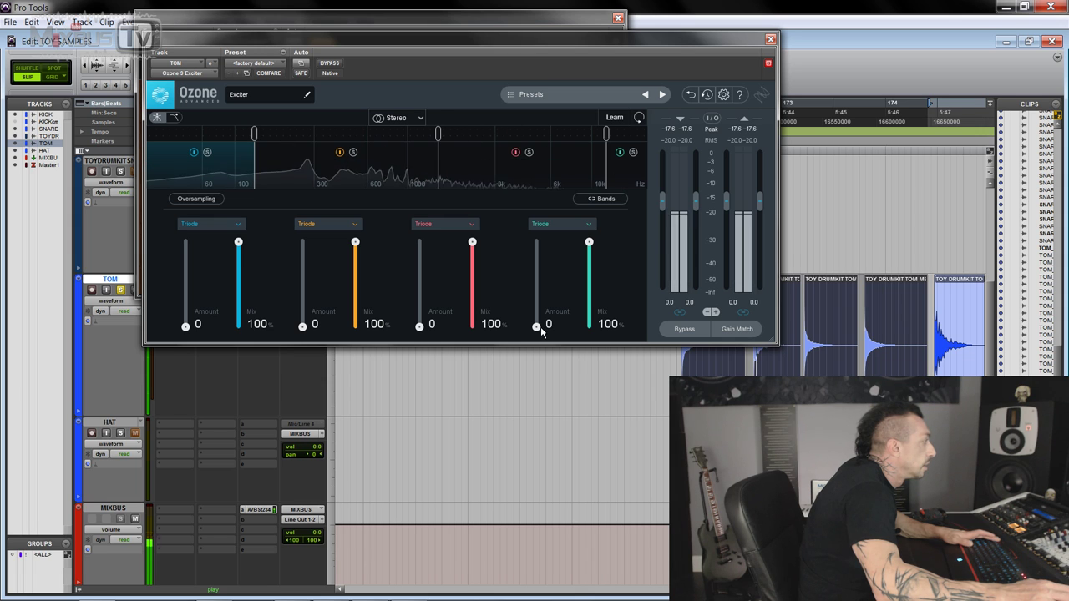
left_click_drag(605, 134, 596, 134)
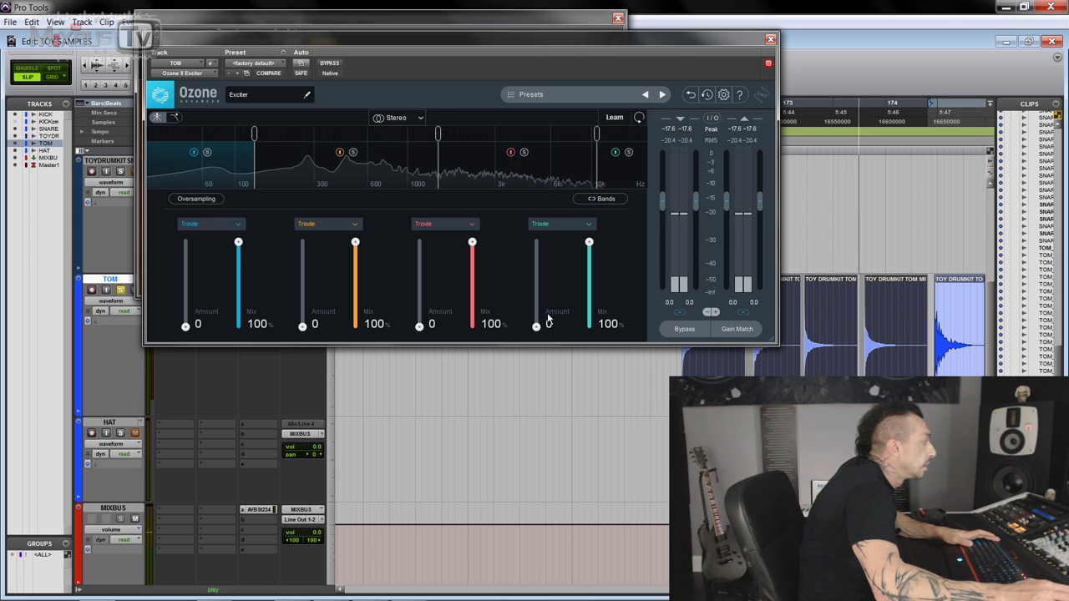
Bypass the lowest exciter band, set band amounts to 5.2, 10.2, 5.0, and top crossover ~10 kHz
left_click_drag(536, 324, 537, 286)
left_click_drag(540, 242, 539, 236)
left_click_drag(419, 325, 418, 202)
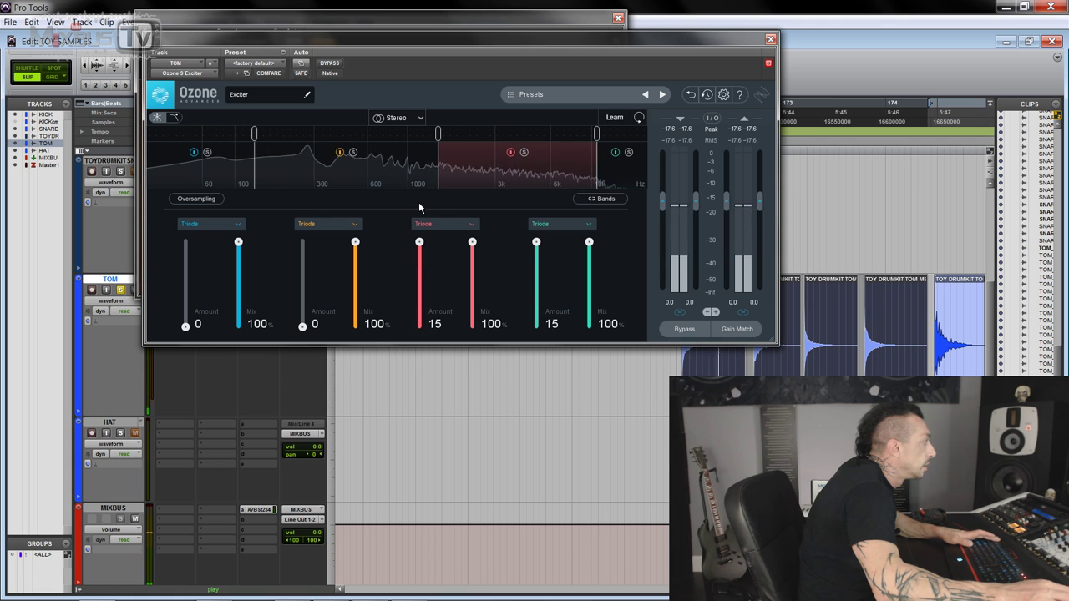
left_click_drag(419, 242, 420, 284)
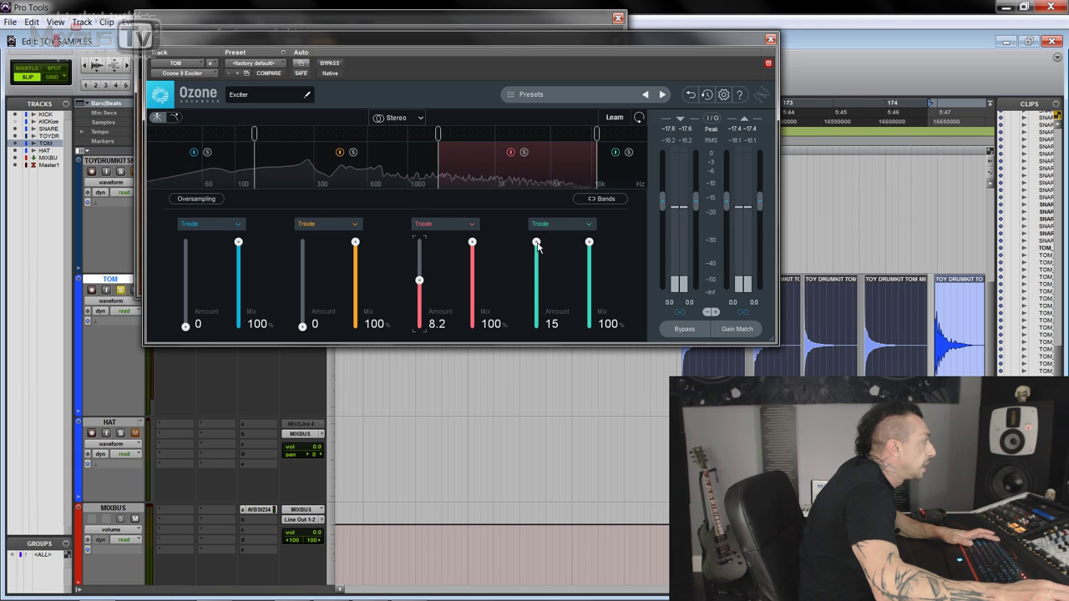
left_click_drag(536, 240, 537, 313)
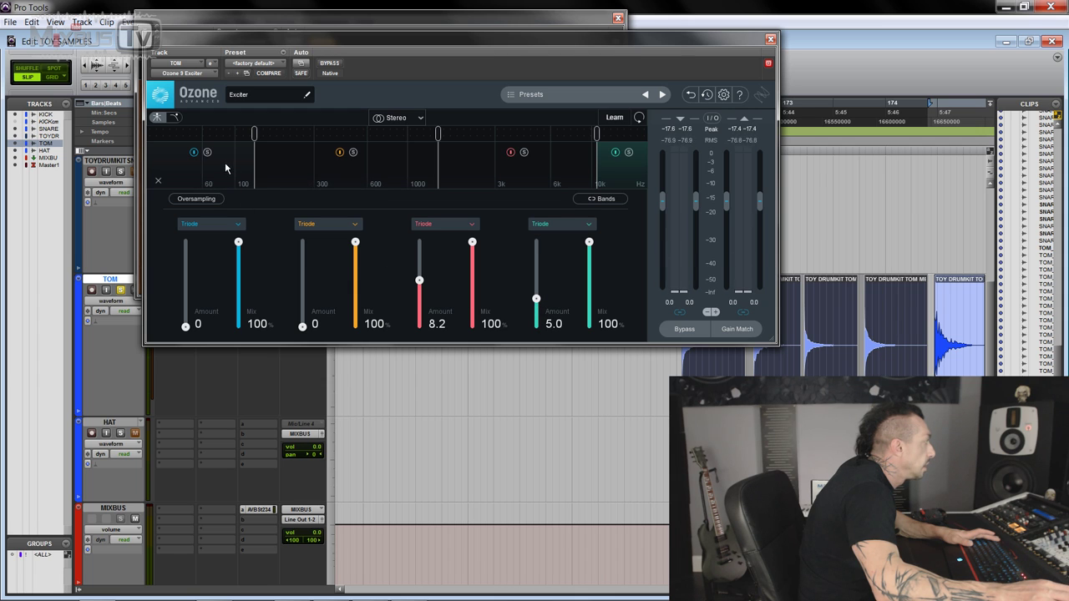
left_click(194, 153)
left_click_drag(303, 325, 302, 297)
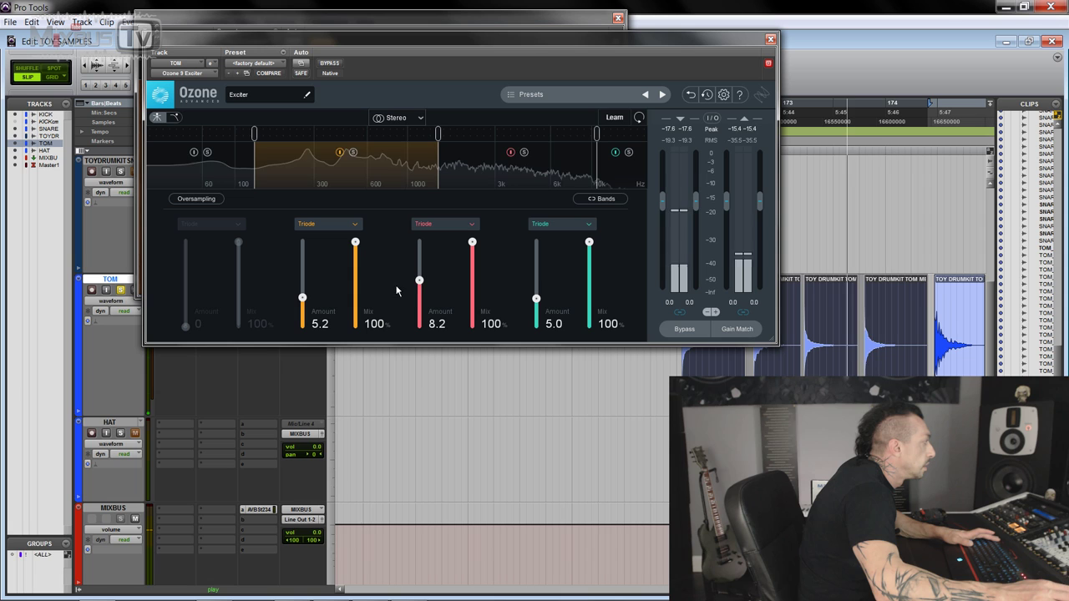
left_click_drag(423, 284, 423, 272)
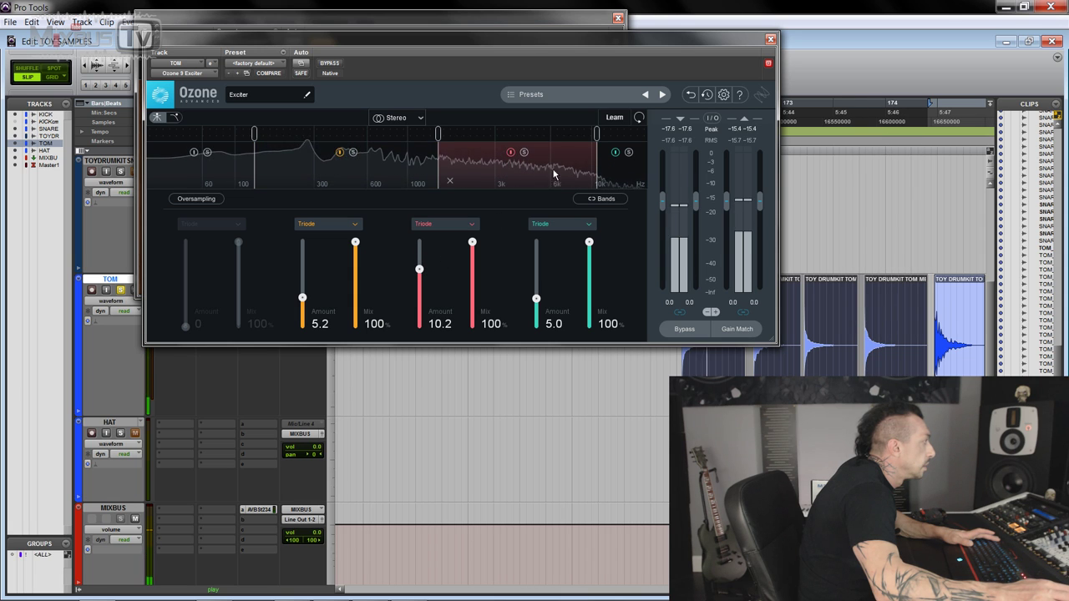
left_click_drag(598, 136, 579, 136)
Switch the exciter's top band to Tube and set band amounts to 4.2, 7.8 and 11.3
left_click(556, 223)
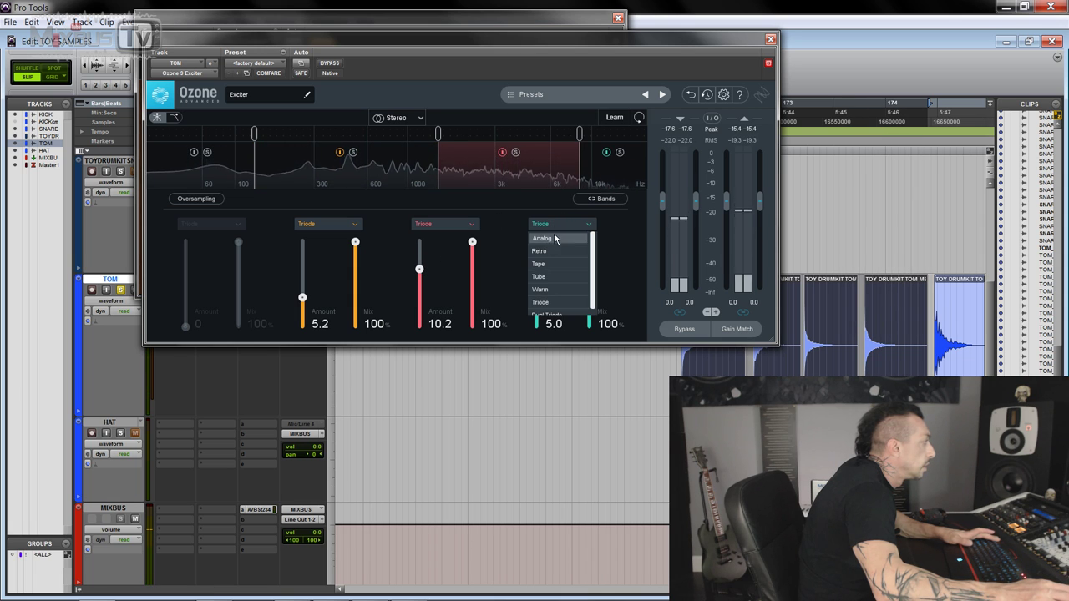
left_click(543, 280)
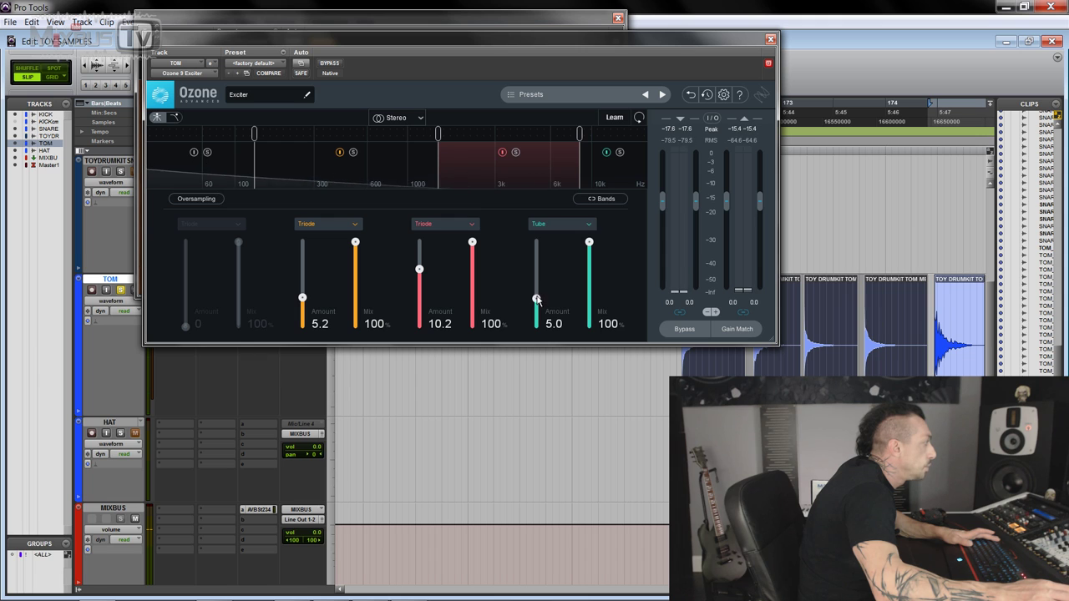
left_click_drag(536, 298, 535, 266)
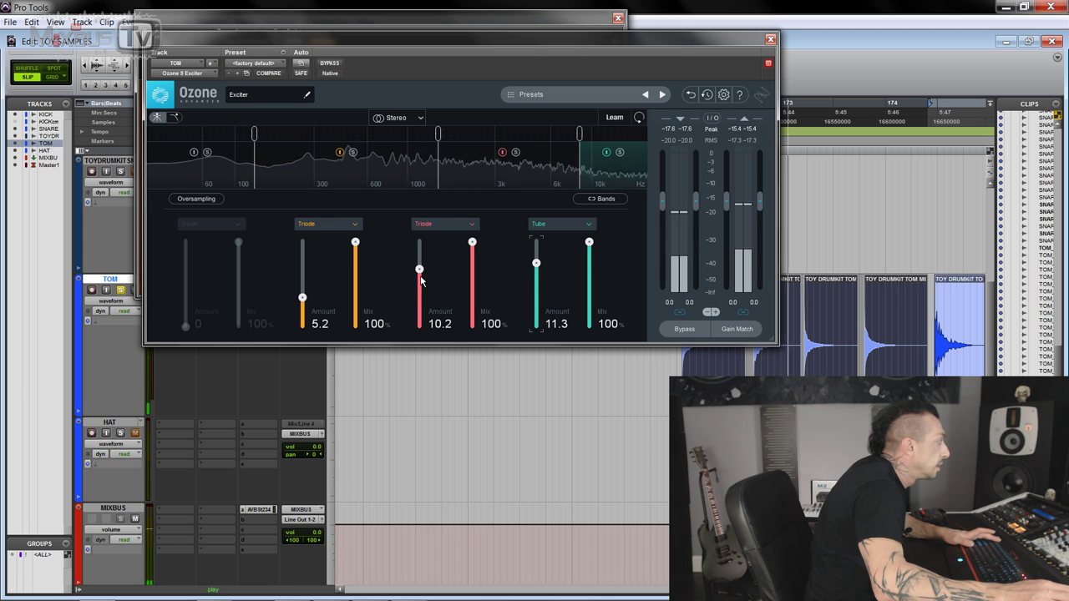
left_click_drag(420, 276, 420, 278)
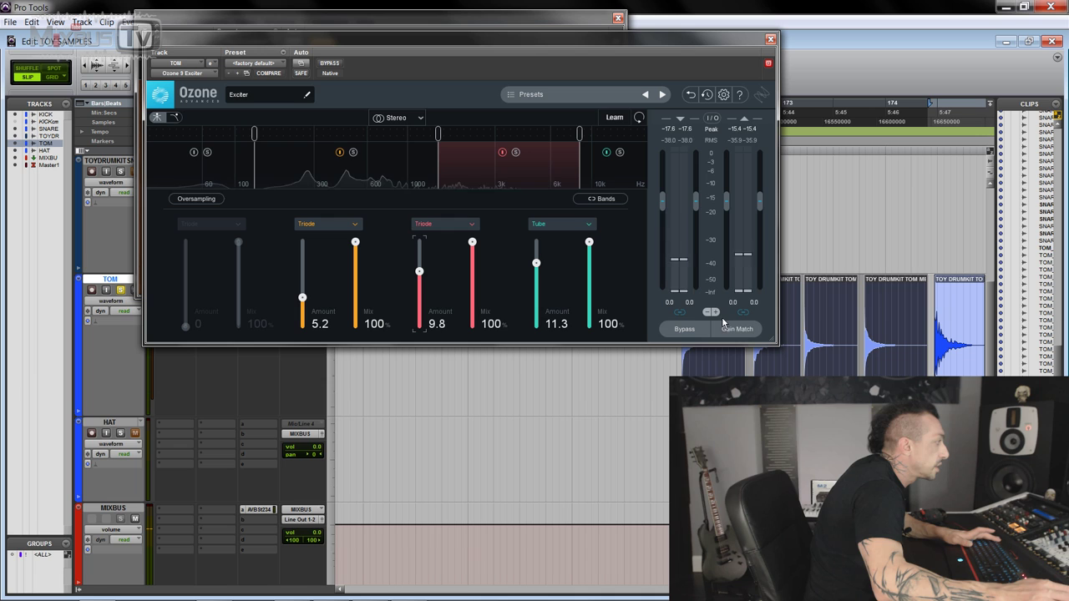
key("space")
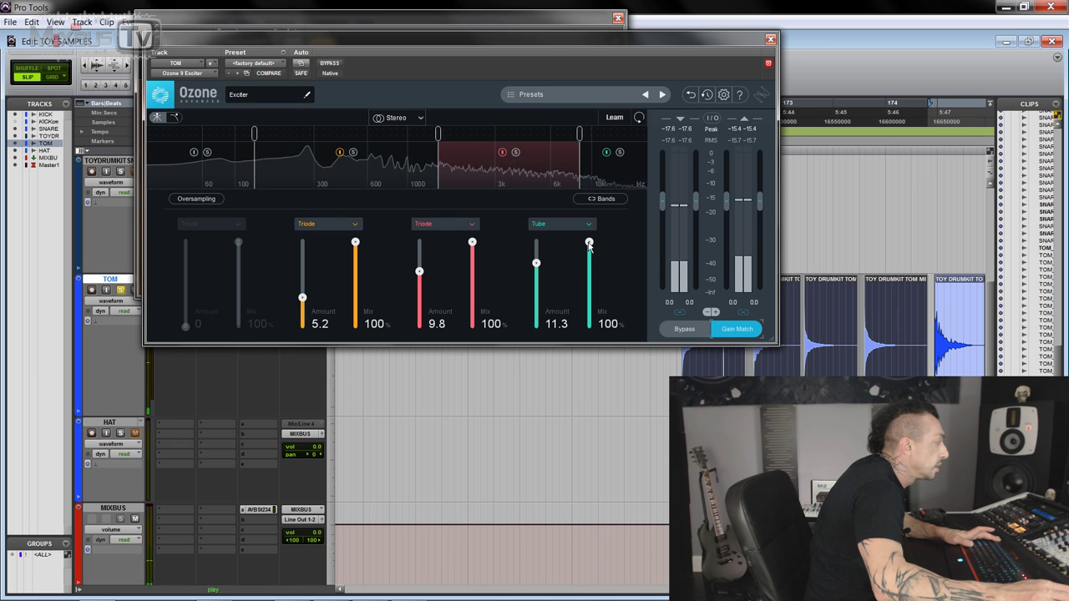
mouse_move(306, 299)
left_mouse_down()
mouse_move(327, 300)
mouse_move(303, 303)
left_mouse_up()
left_click_drag(419, 273, 419, 284)
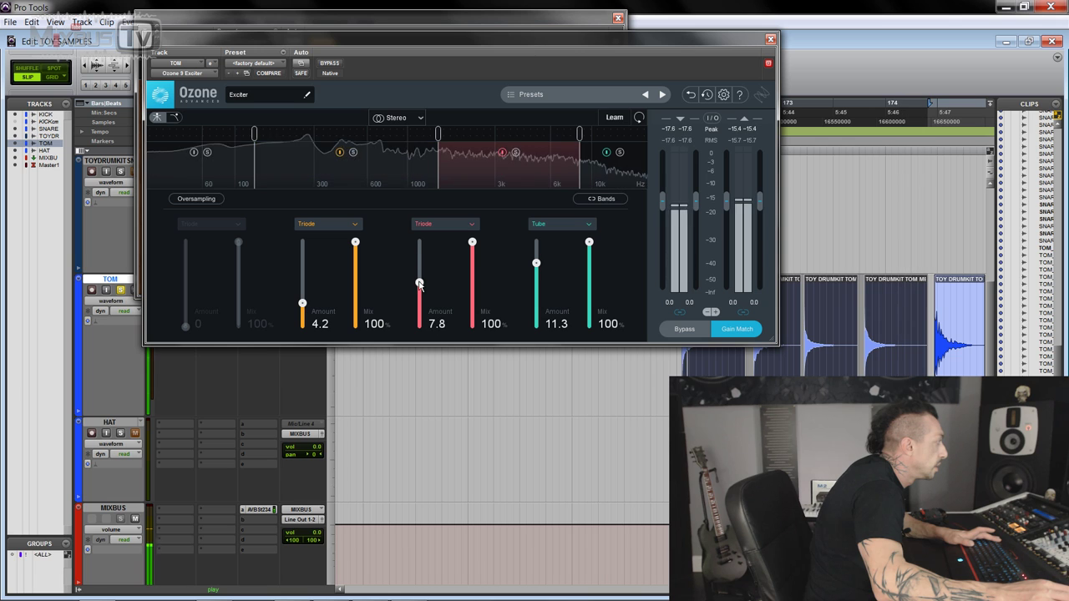
Set the band mixes to 66.0, 94.8 and 96.1%, comparing against the bypassed exciter
left_click_drag(473, 242, 473, 245)
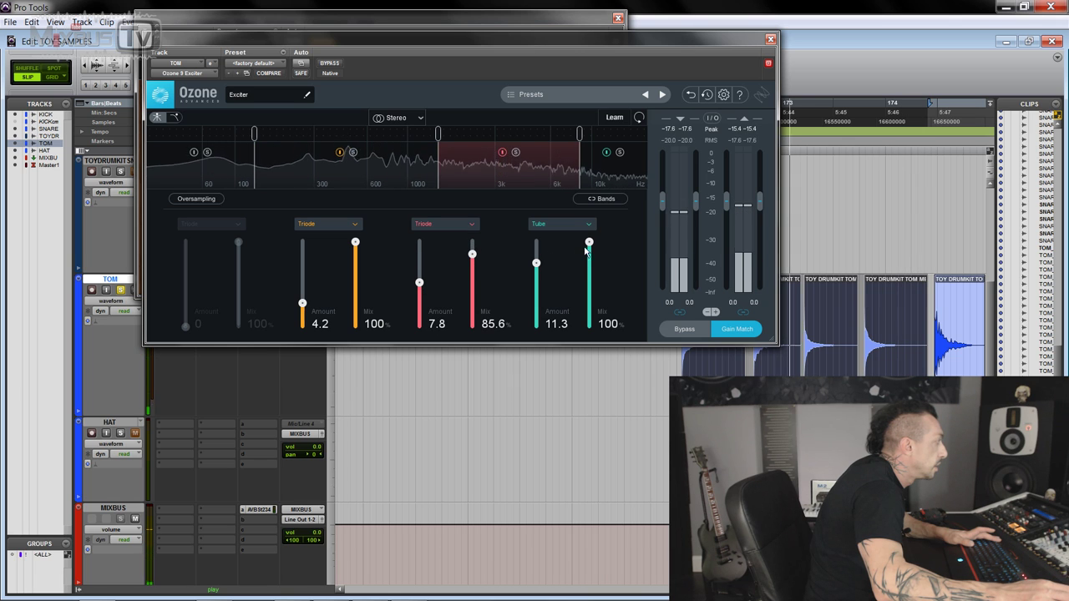
left_click_drag(589, 270, 589, 267)
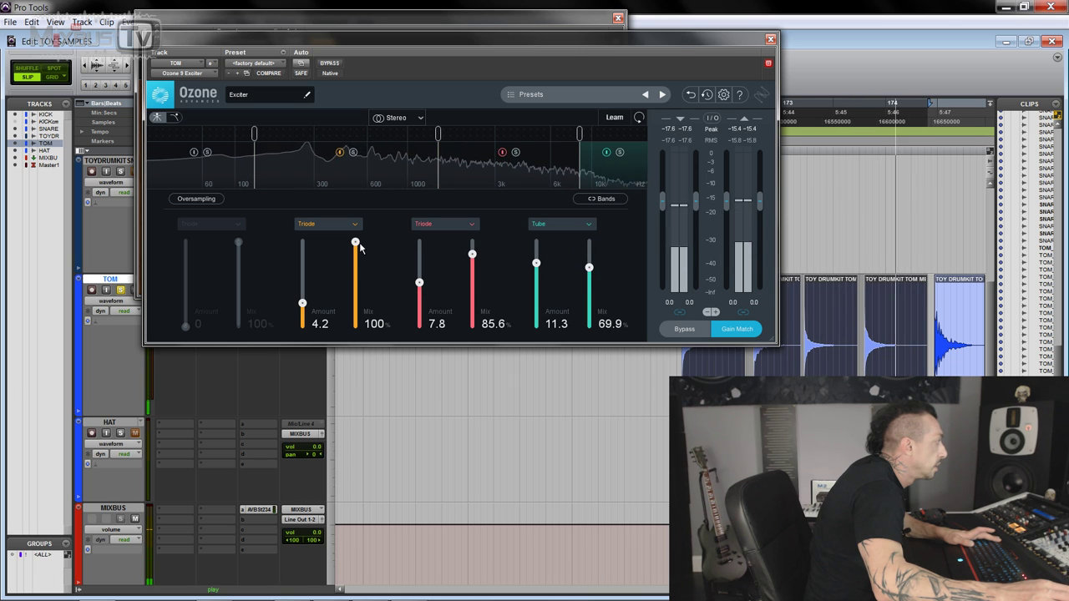
left_click_drag(359, 243, 357, 278)
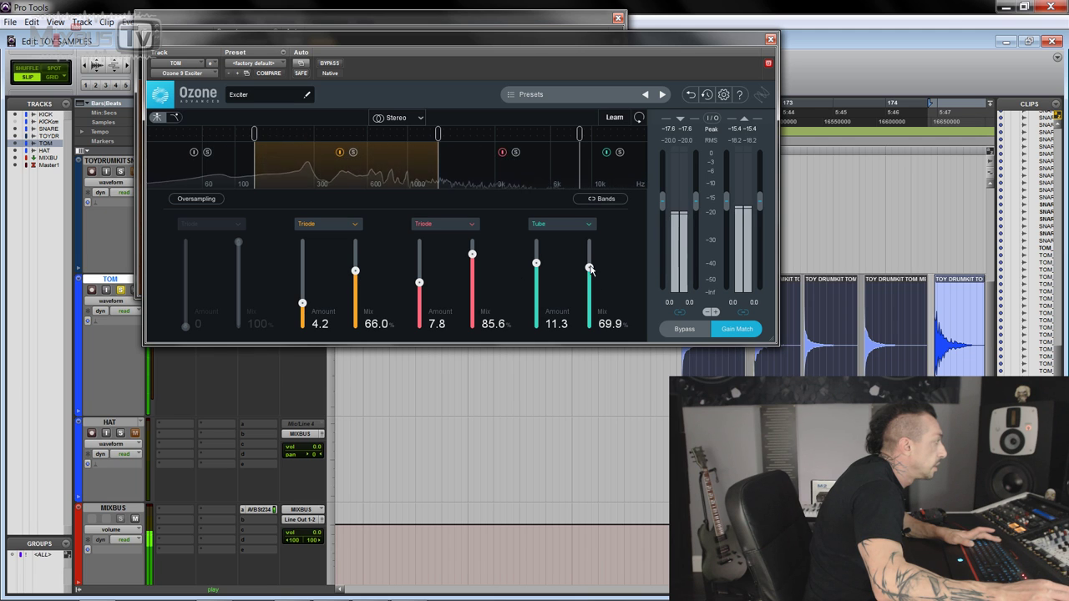
left_click_drag(589, 268, 590, 263)
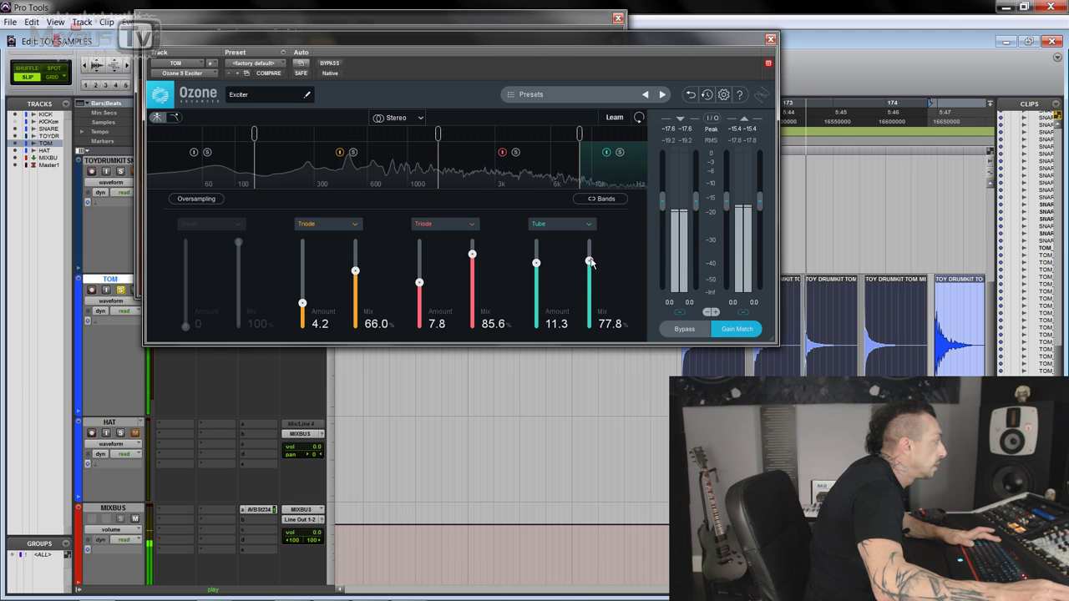
left_click(336, 67)
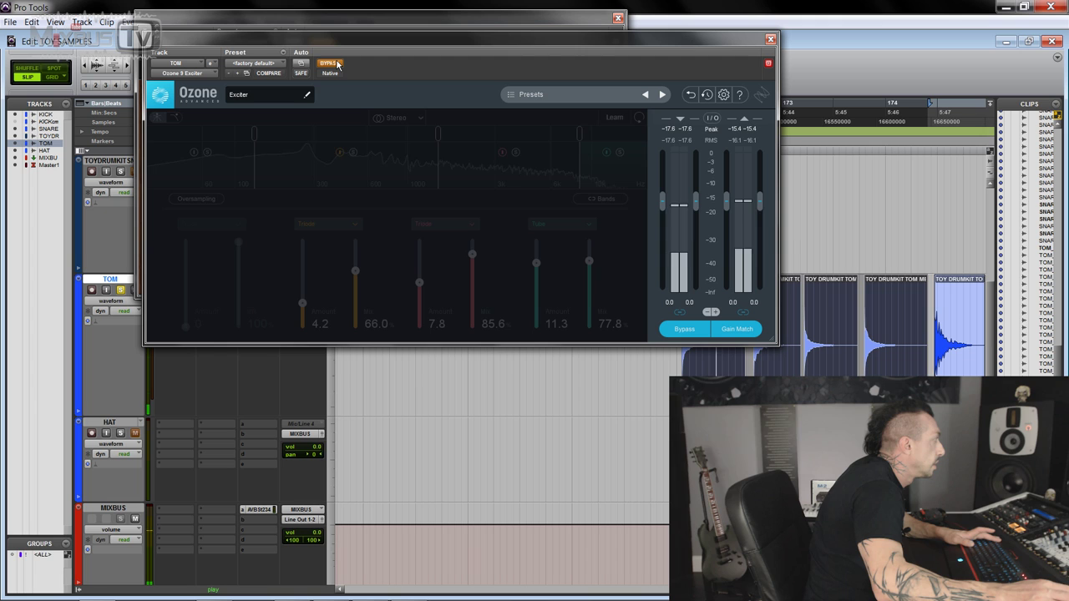
left_click(336, 66)
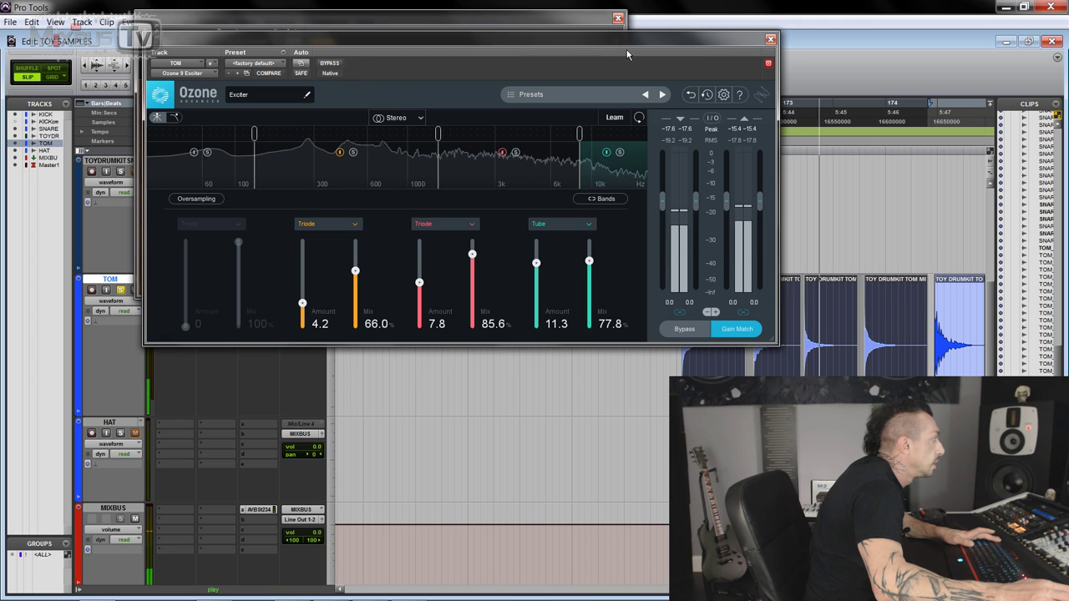
left_click_drag(589, 262, 590, 245)
left_click_drag(471, 254, 472, 247)
left_click_drag(589, 247, 589, 244)
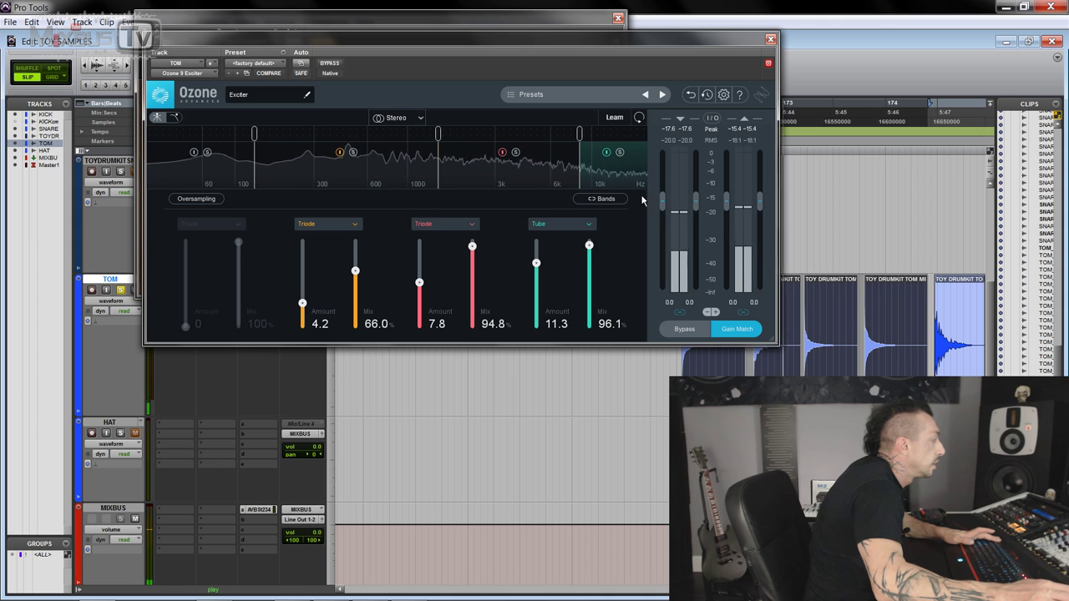
Remove Decapitator and Oz9VTape from TOM and move the exciter up to slot 3
left_click(769, 38)
left_click(618, 18)
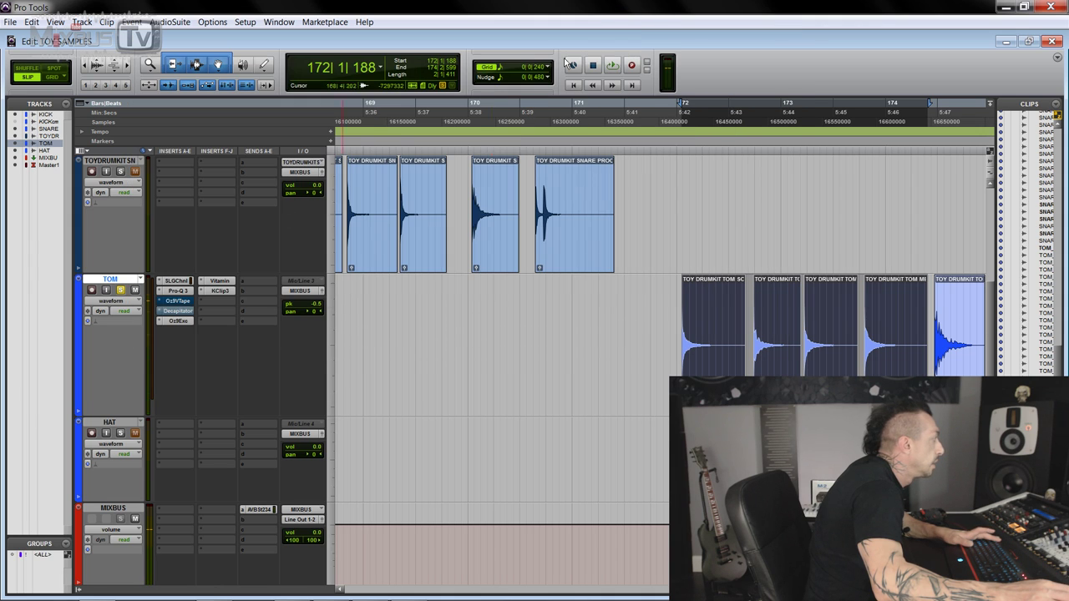
left_click(166, 314)
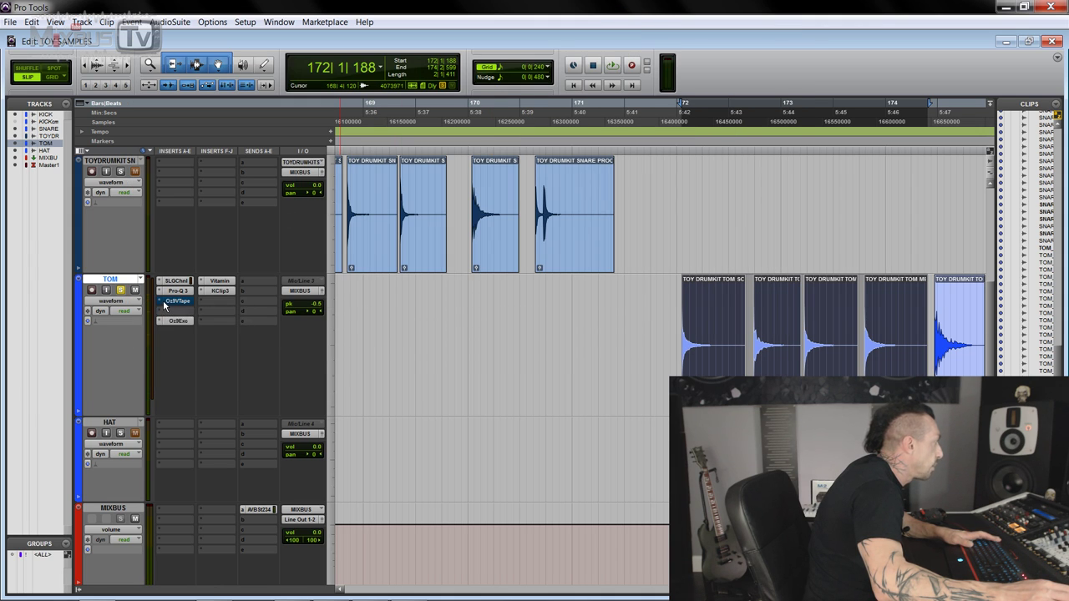
left_click(163, 305)
left_click(177, 306)
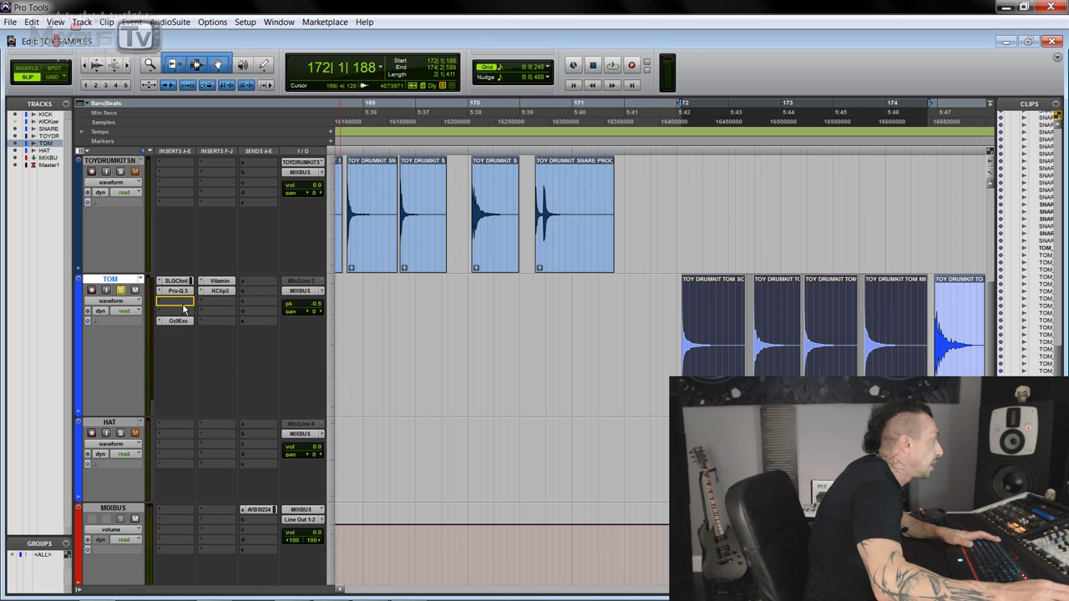
left_click_drag(184, 308, 182, 302)
Audition the TOM chain with KClip 3 at 4.9 dB and Vitamin's high band eased down
left_click(221, 290)
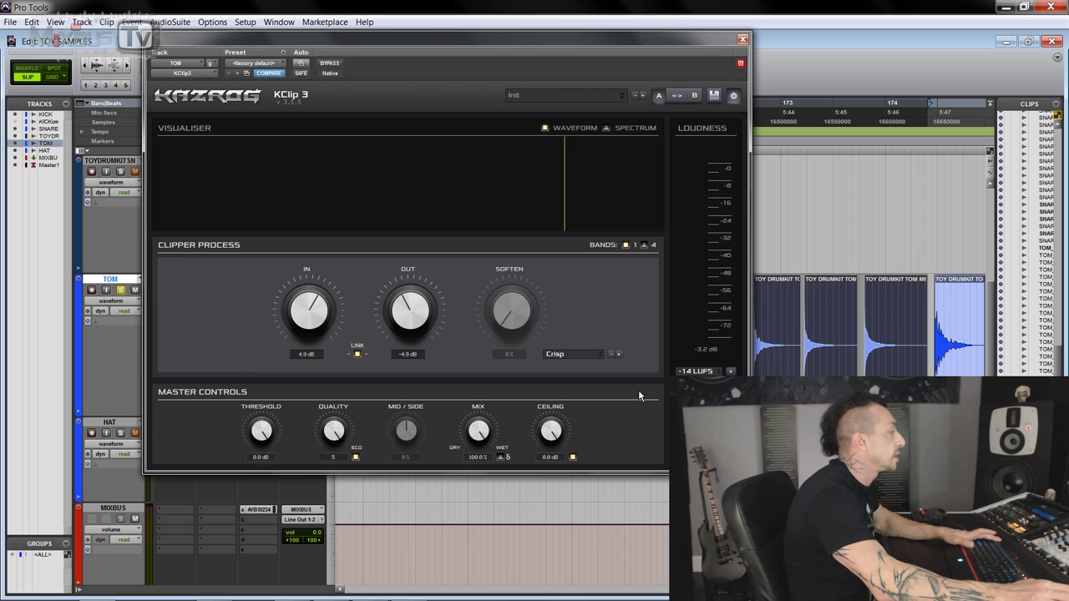
key("space")
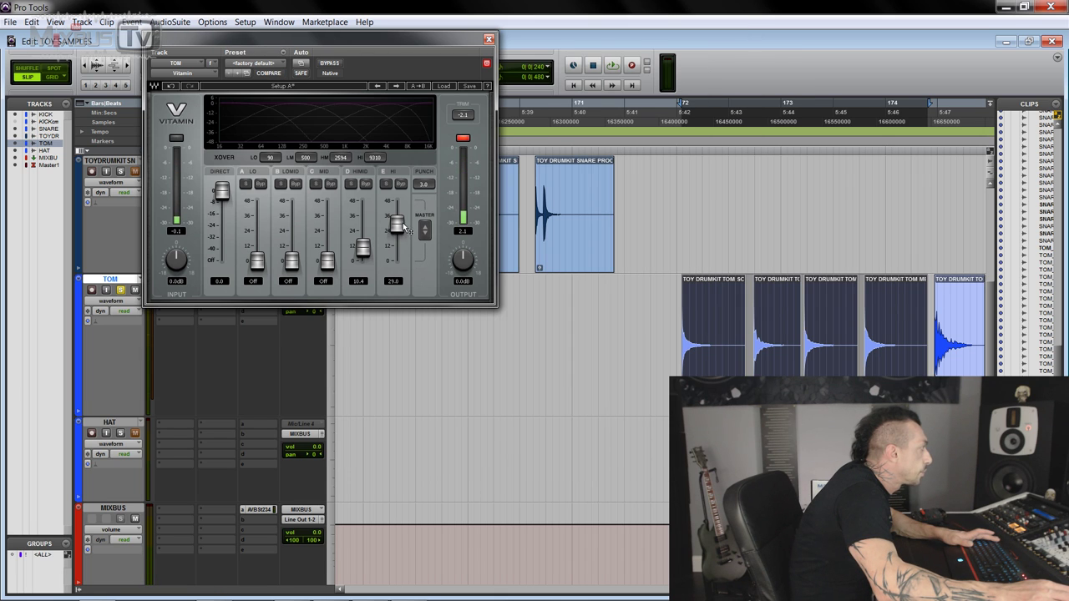
key("space")
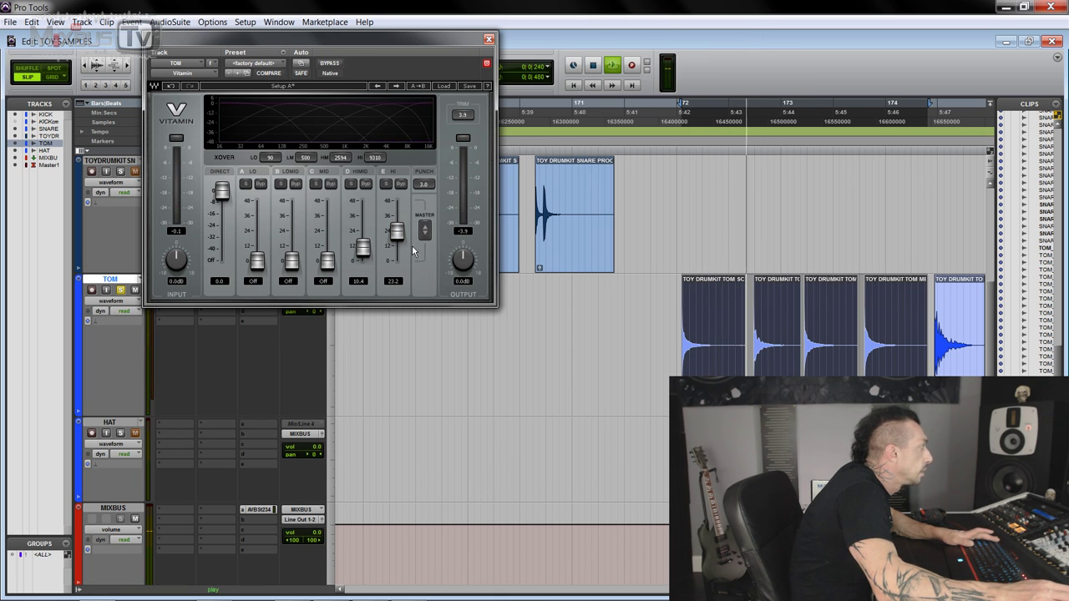
left_click_drag(398, 232, 397, 233)
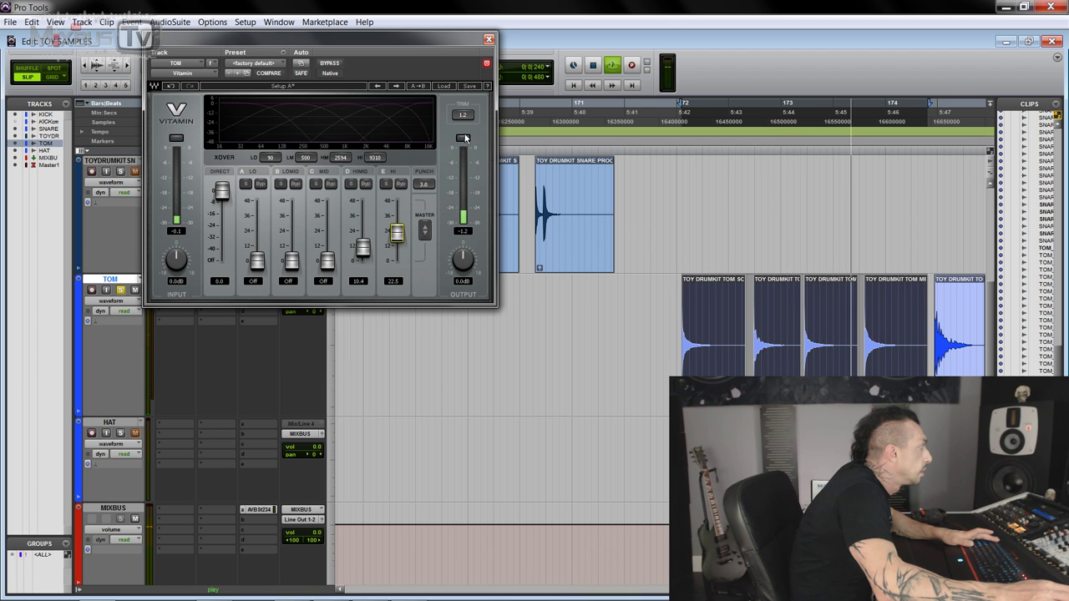
key("space")
key("ctrl+bracketleft")
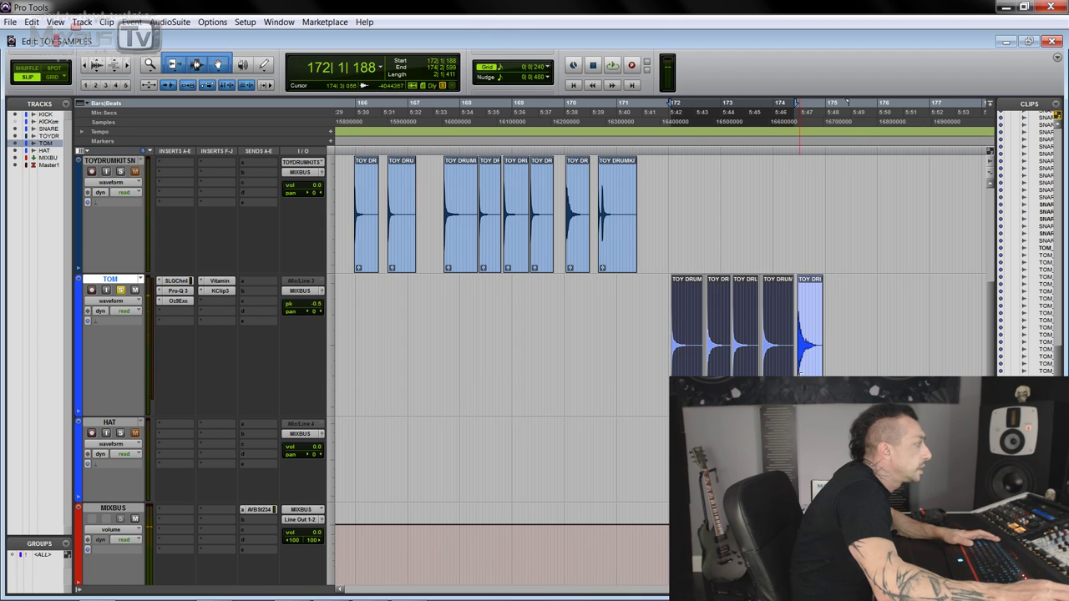
key("ctrl+bracketright")
key("ctrl+bracketright")
key("ctrl+bracketright")
key("ctrl+bracketright")
key("ctrl+bracketleft")
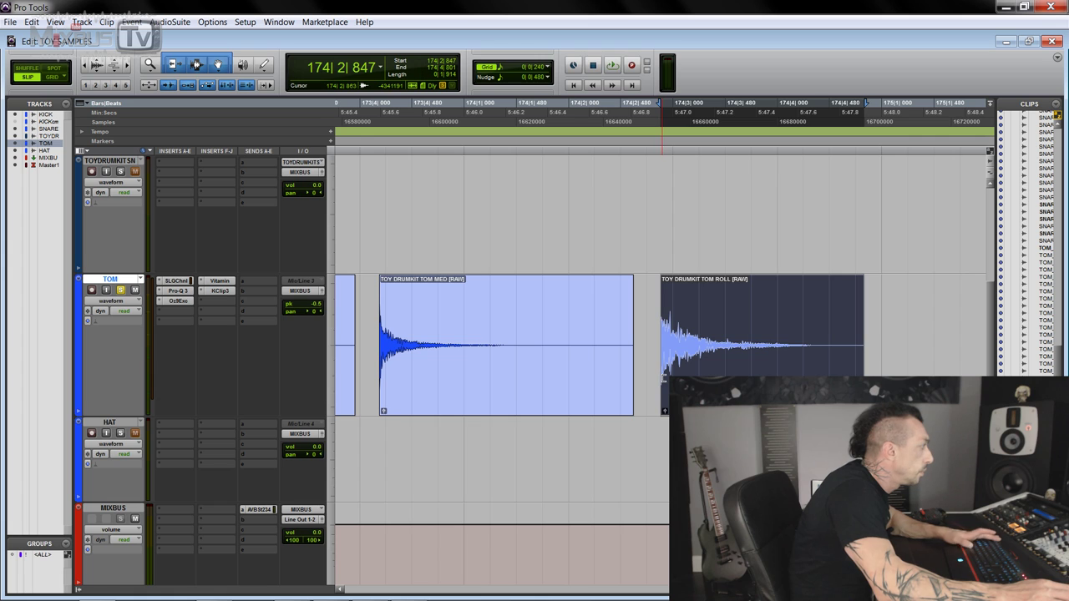
key("space")
key("space")
key("ctrl+bracketleft")
key("ctrl+bracketleft")
key("ctrl+bracketleft")
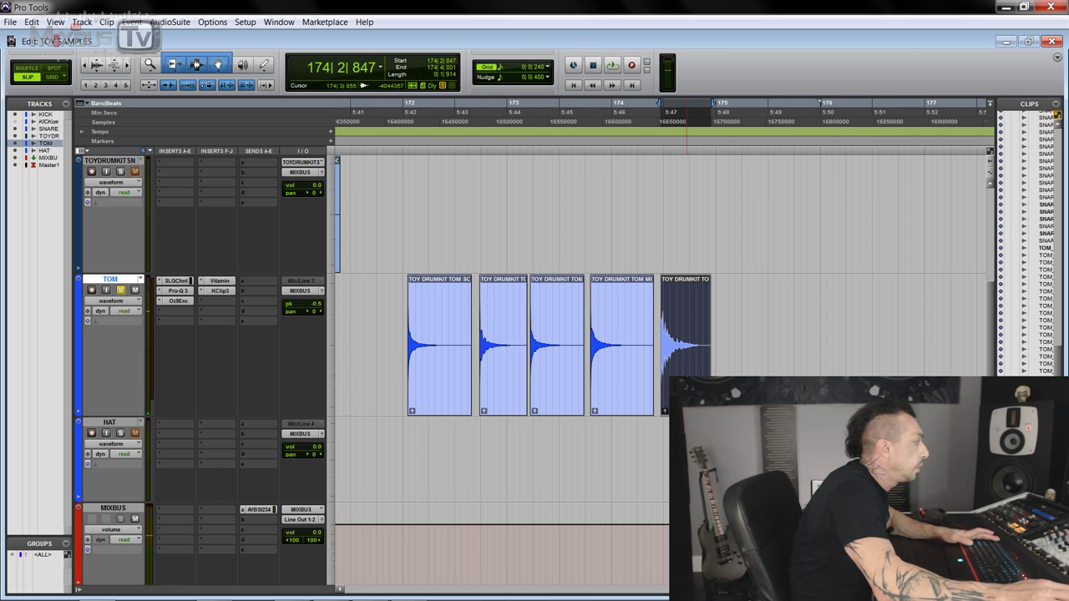
Add a new TOYDRUMKITTOM track beneath TOM, fed by a send from the TOM track
scroll(256, 292, "up", 3)
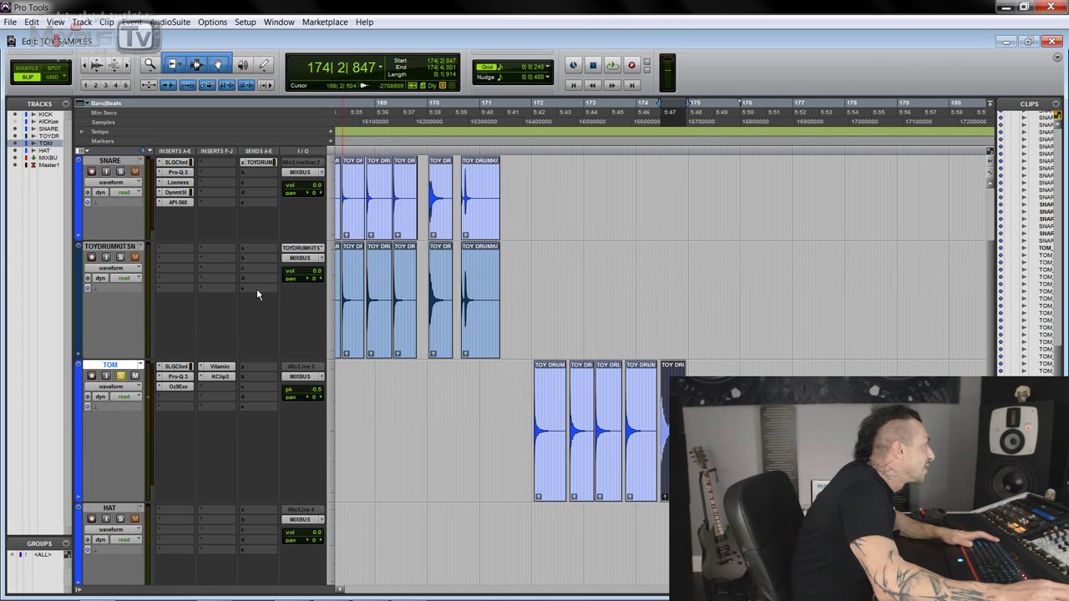
right_click(256, 365)
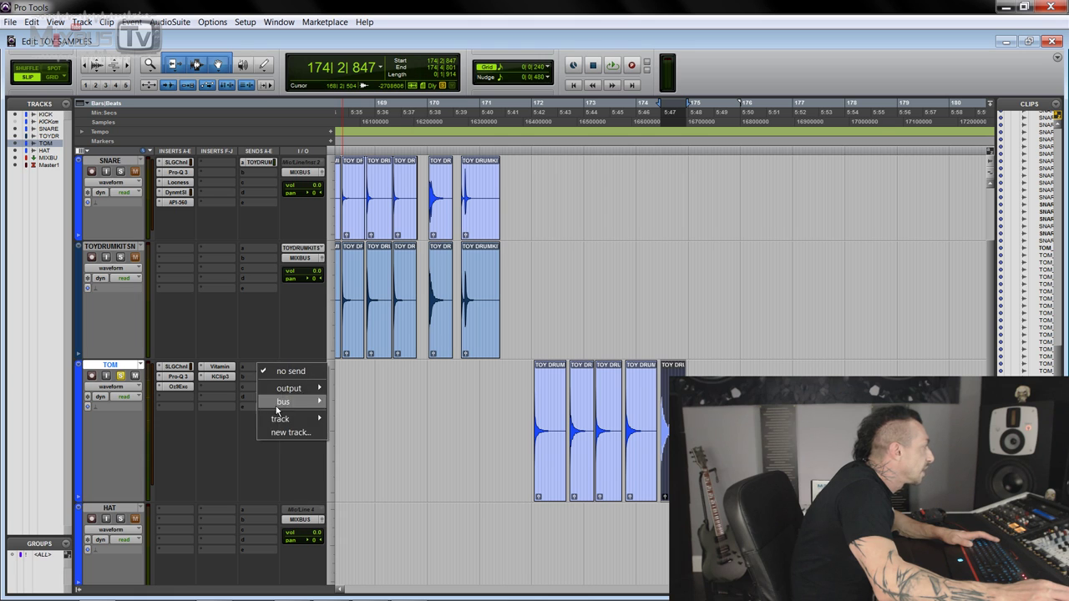
left_click(284, 433)
key("Return")
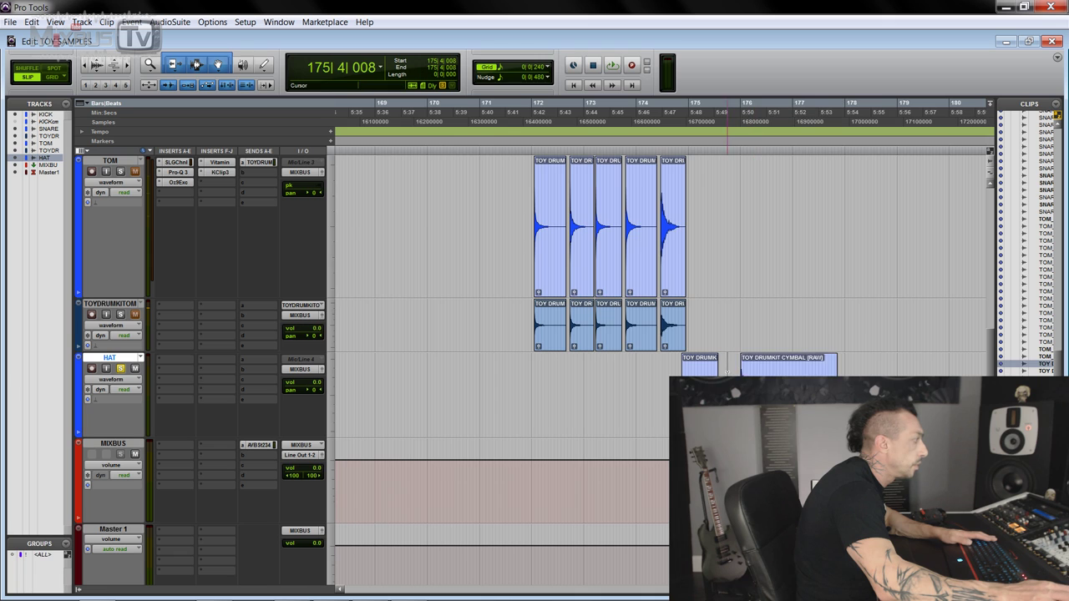
Audition the CYMBAL BELL and next cymbal clips, then insert SSLGChannel on HAT's insert A
key("ctrl+]")
key("ctrl+]")
left_click(496, 425)
key("space")
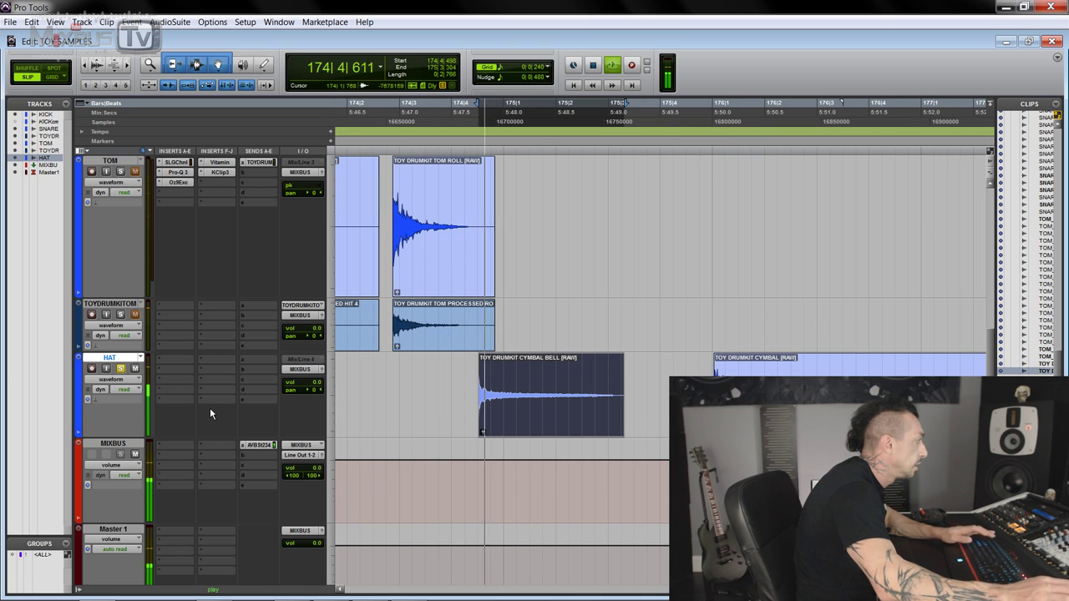
key("space")
key("super+Tab")
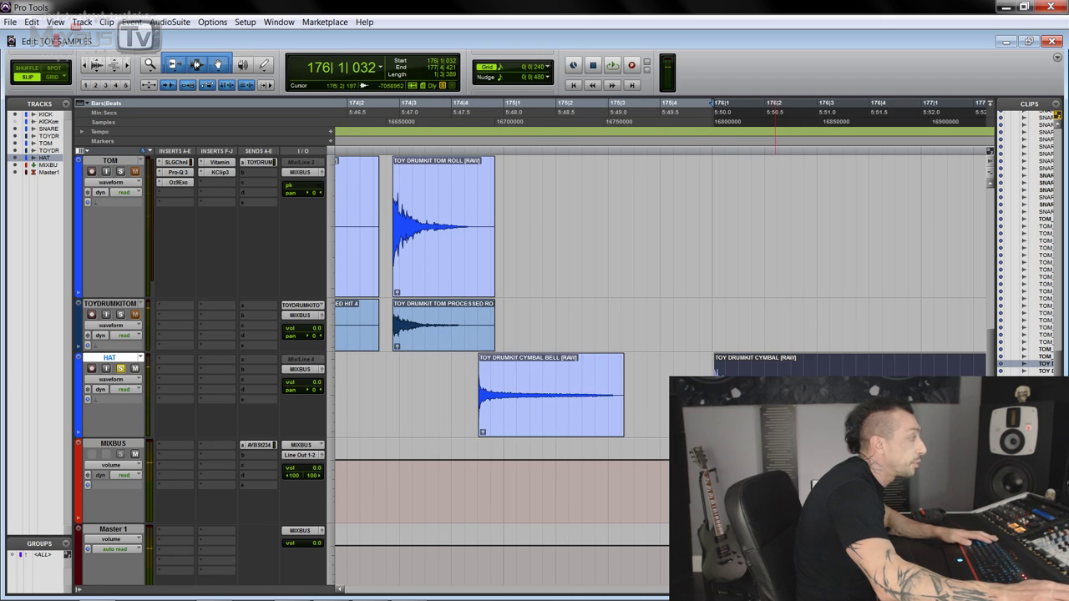
key("ctrl+[")
key("space")
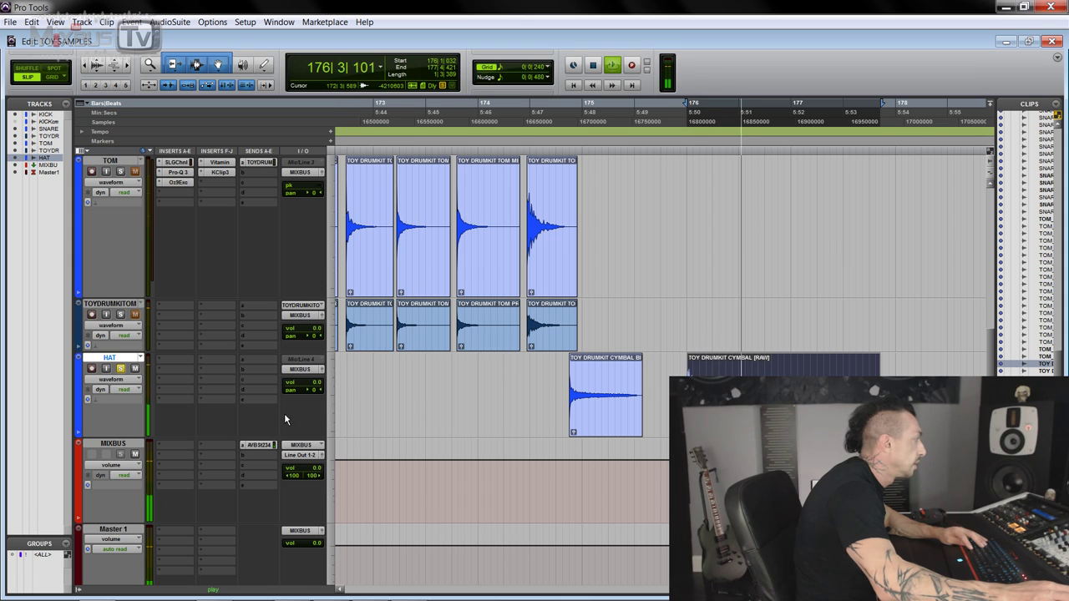
key("space")
left_click(181, 368)
left_click(205, 395)
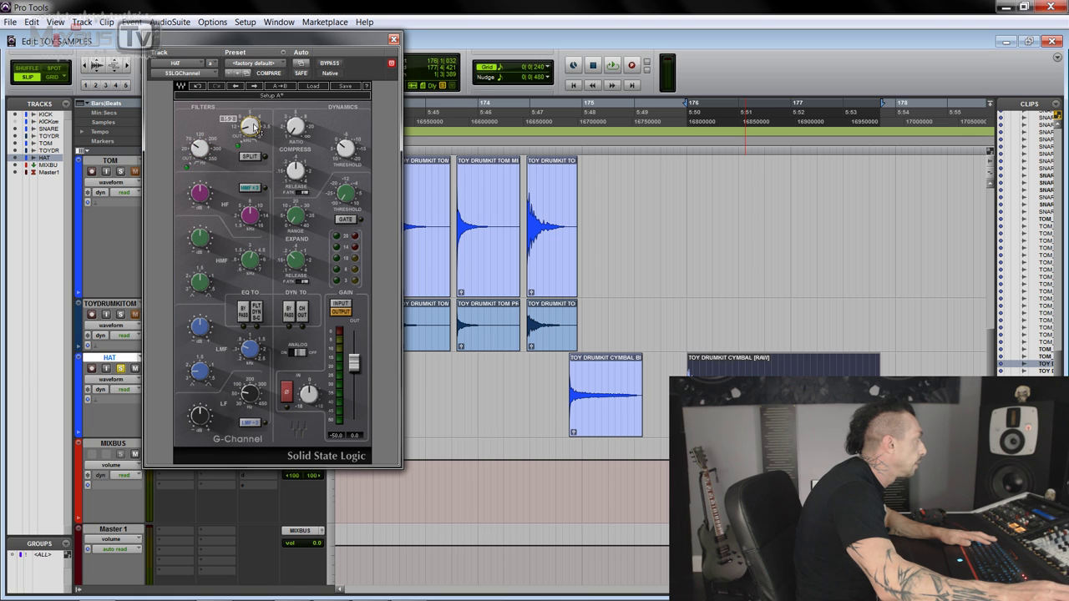
Put FabFilter Pro-Q 3 on HAT insert B with a raised low cut and a dip near 190 Hz
left_click(392, 38)
left_click(181, 376)
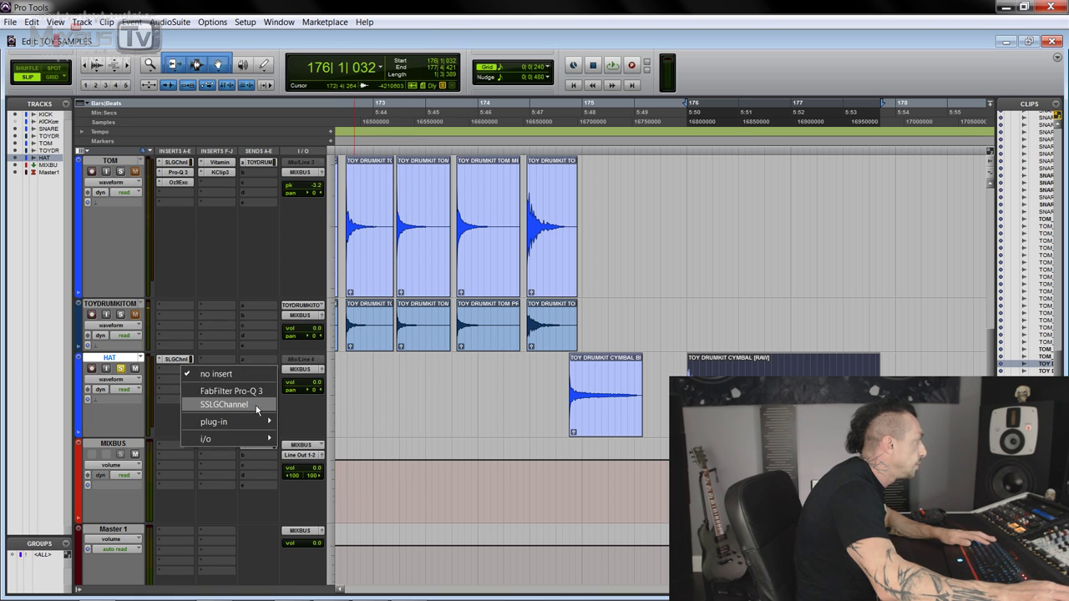
left_click(309, 401)
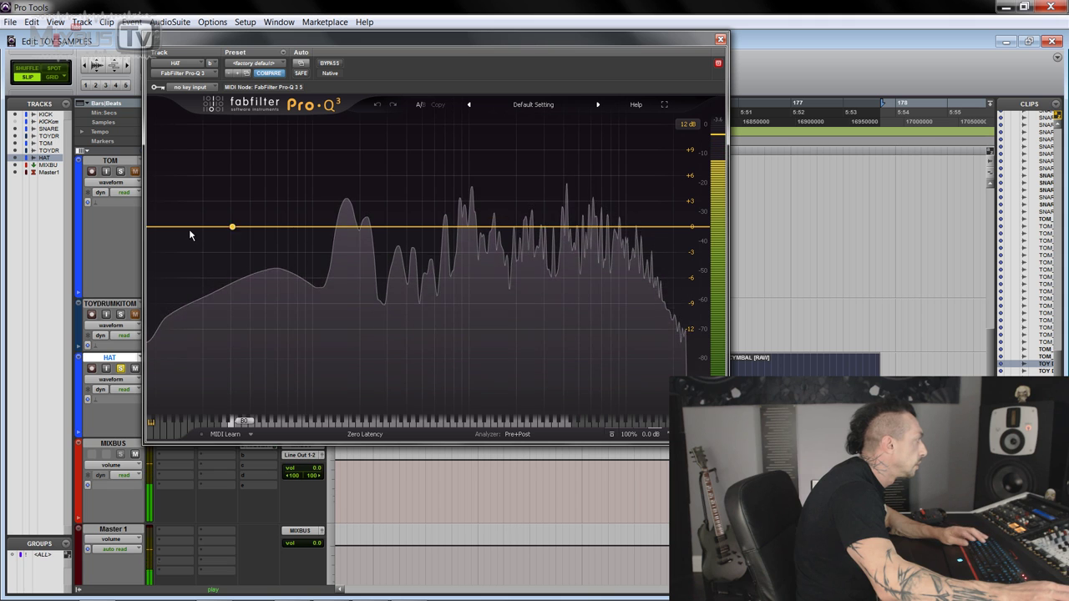
left_click(179, 226)
left_click_drag(231, 383, 249, 381)
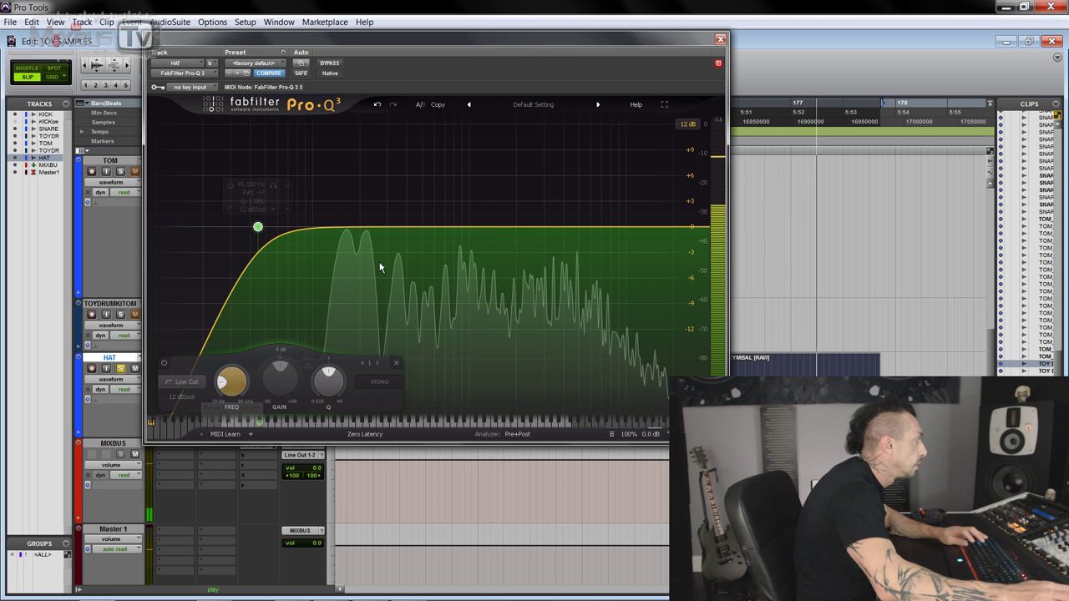
left_click_drag(394, 227, 358, 354)
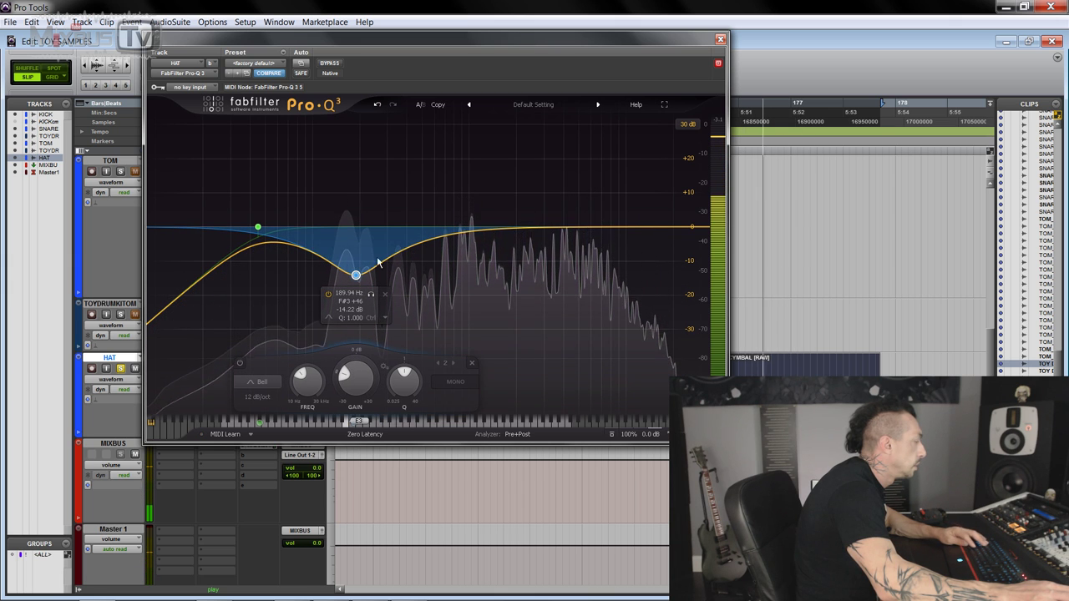
Play the first HAT cymbal clip, toggling the existing Pro-Q 3 to compare
left_click(722, 40)
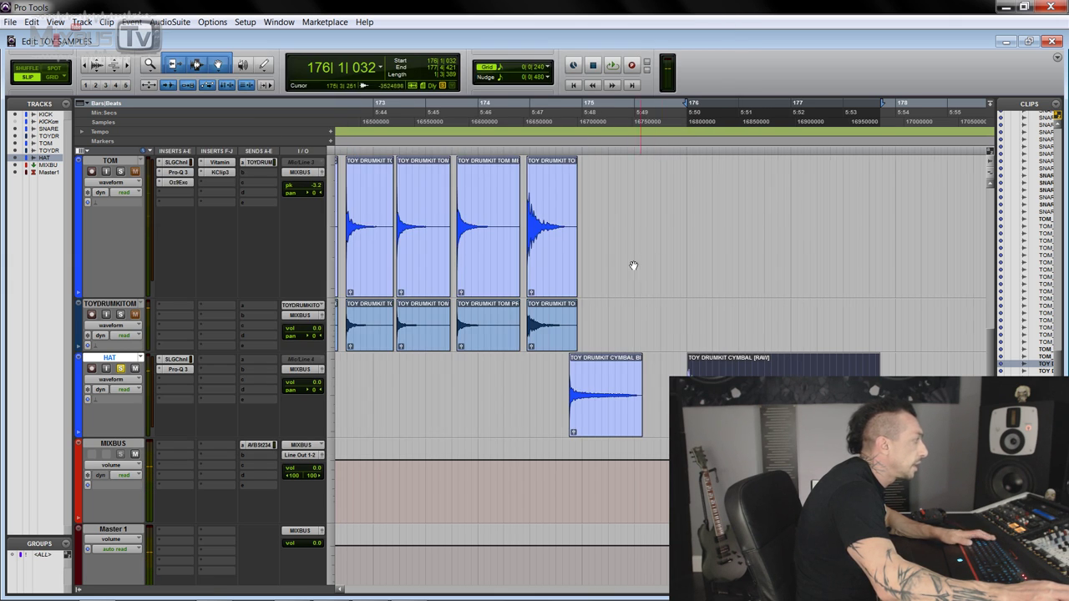
key("ctrl+bracketleft")
left_click(634, 423)
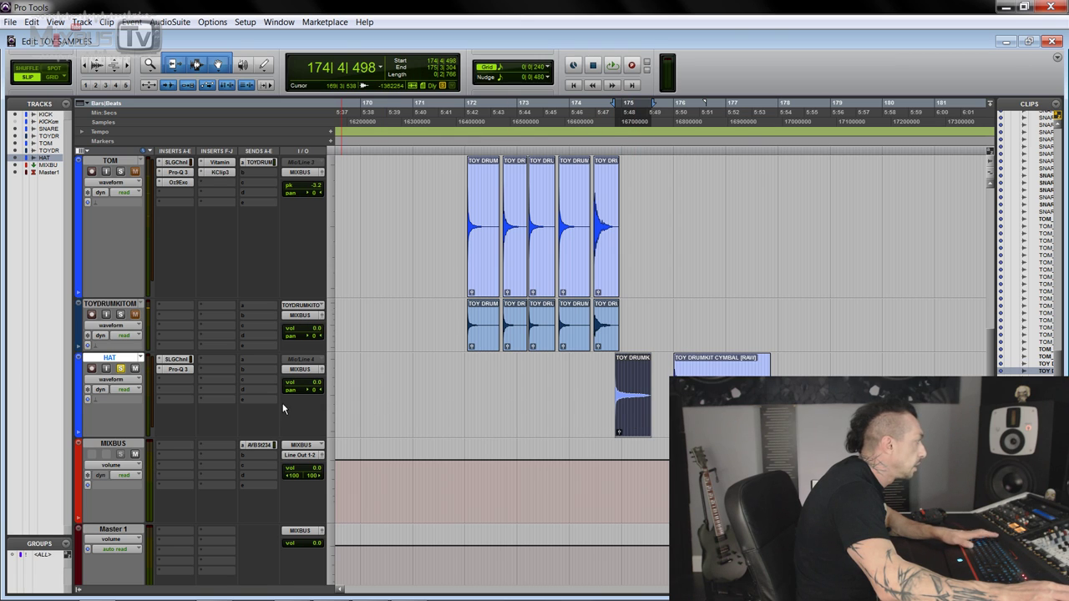
key("space")
key("space")
left_click(179, 370)
key("space")
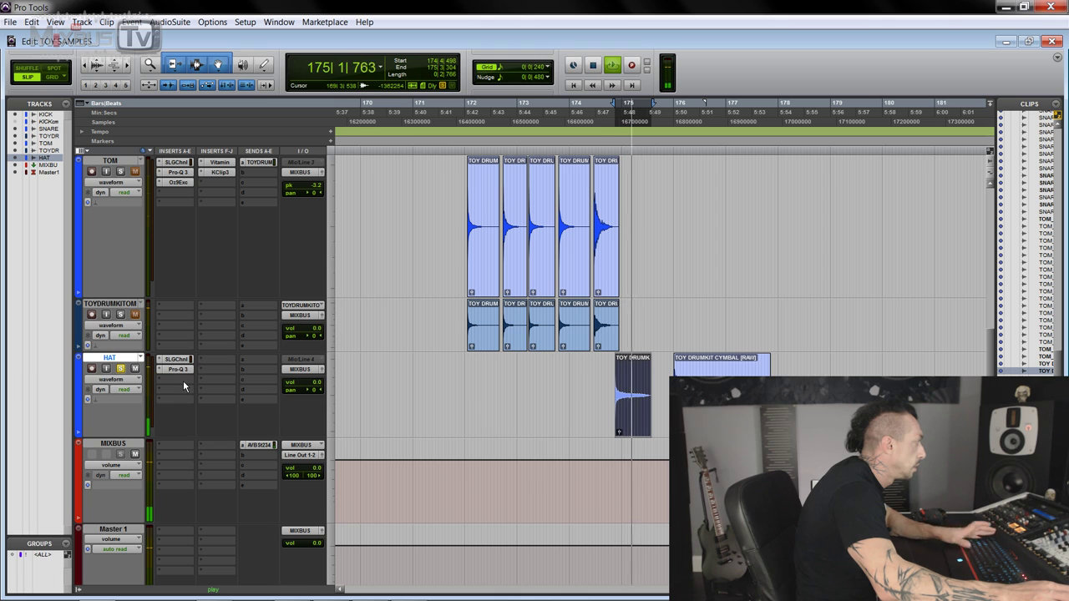
key("space")
Insert a second Pro-Q 3 on HAT slot C and sweep a narrow boosted bell for resonances
left_click(181, 378)
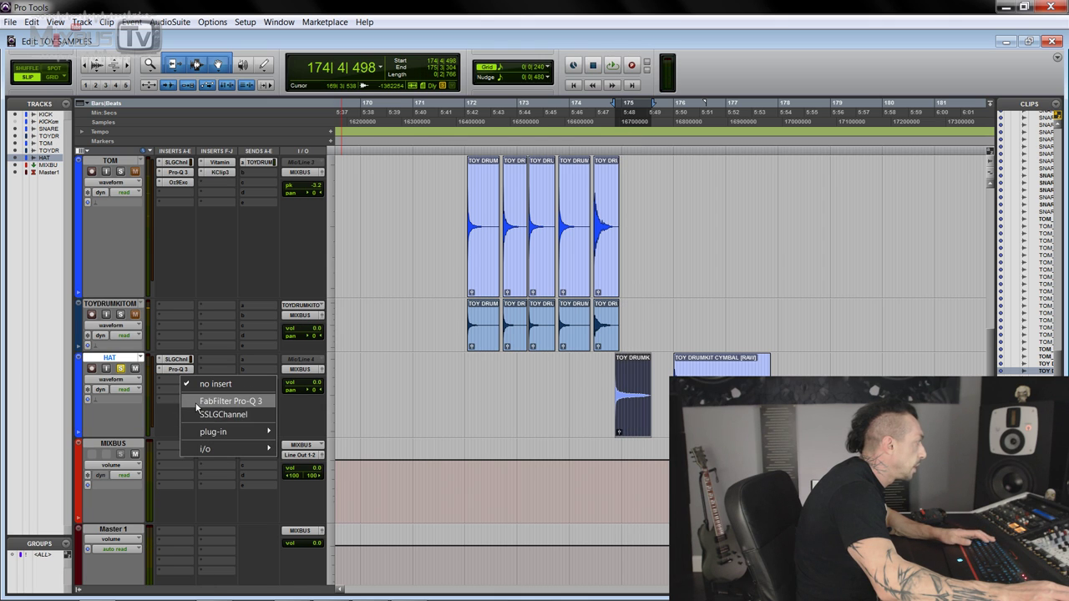
left_click(219, 401)
key("space")
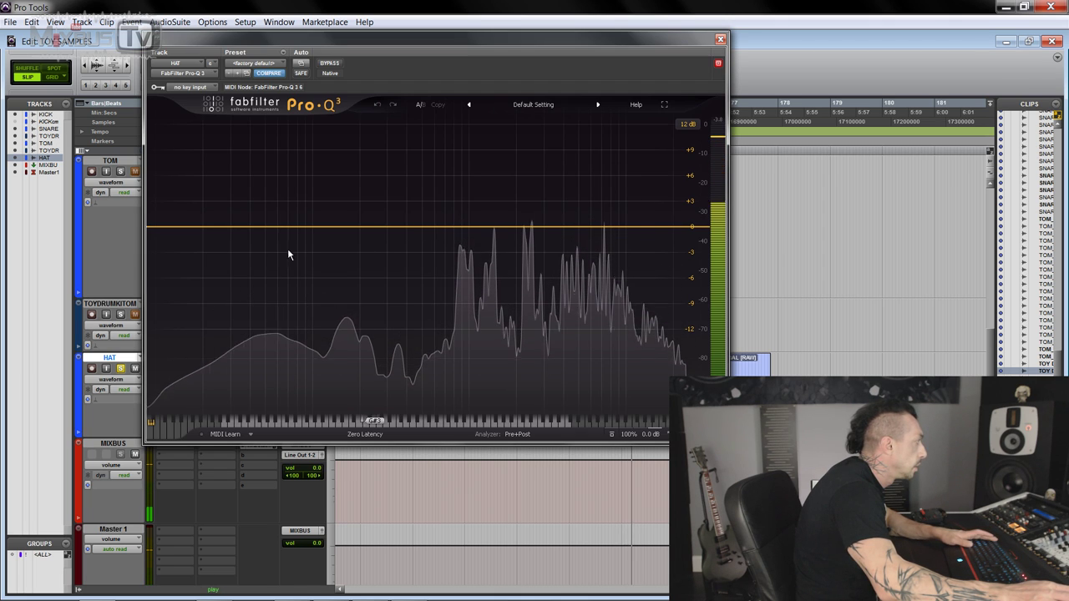
left_click_drag(348, 227, 354, 172)
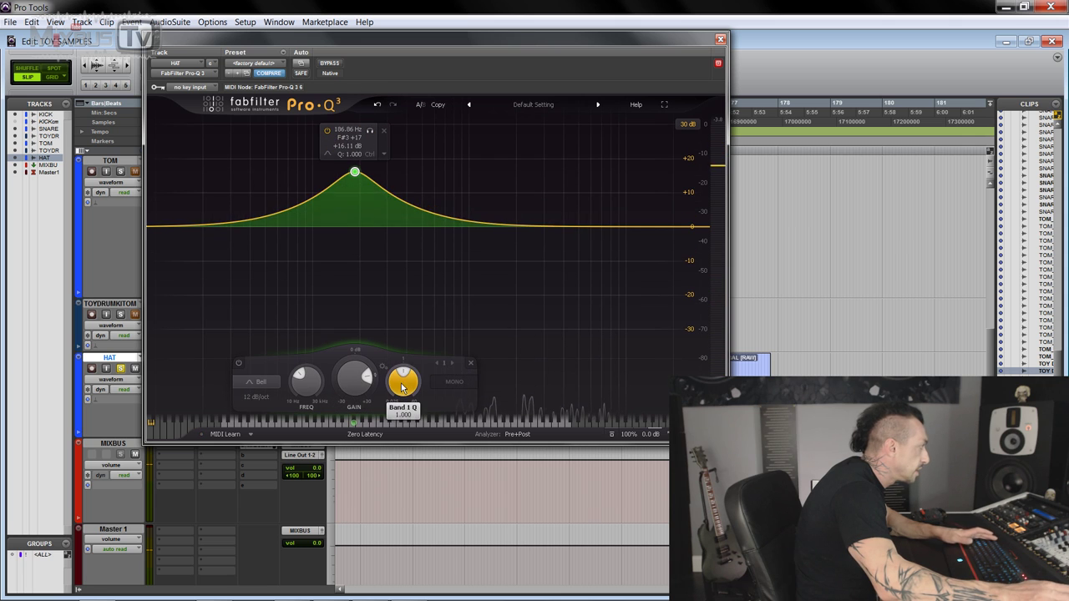
mouse_move(402, 387)
left_mouse_down()
mouse_move(402, 371)
mouse_move(354, 367)
mouse_move(401, 396)
left_mouse_up()
left_click_drag(354, 424, 347, 432)
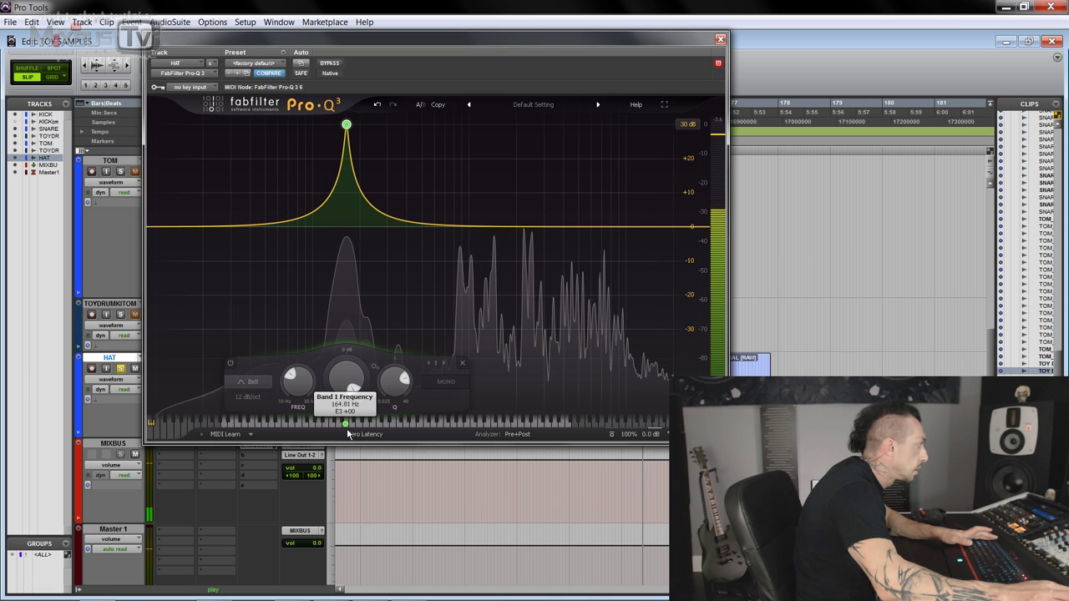
Turn the bell into a -17 dB cut near 165 Hz and add a 30 dB/oct low cut near 113 Hz
left_click_drag(347, 378, 349, 405)
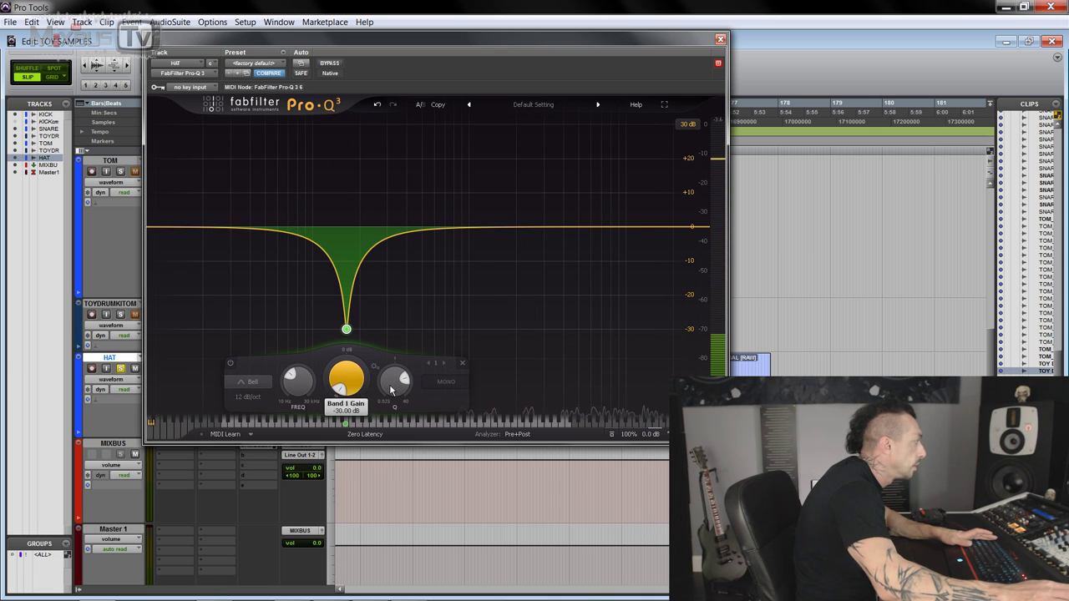
scroll(390, 389, "down", 3)
scroll(262, 397, "up", 2)
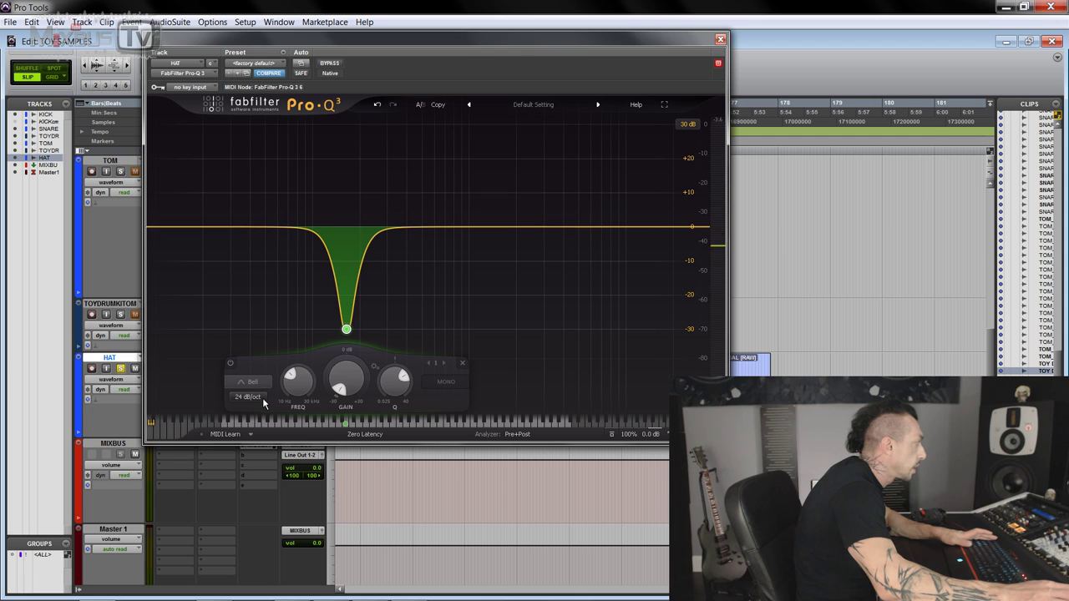
scroll(388, 392, "down", 4)
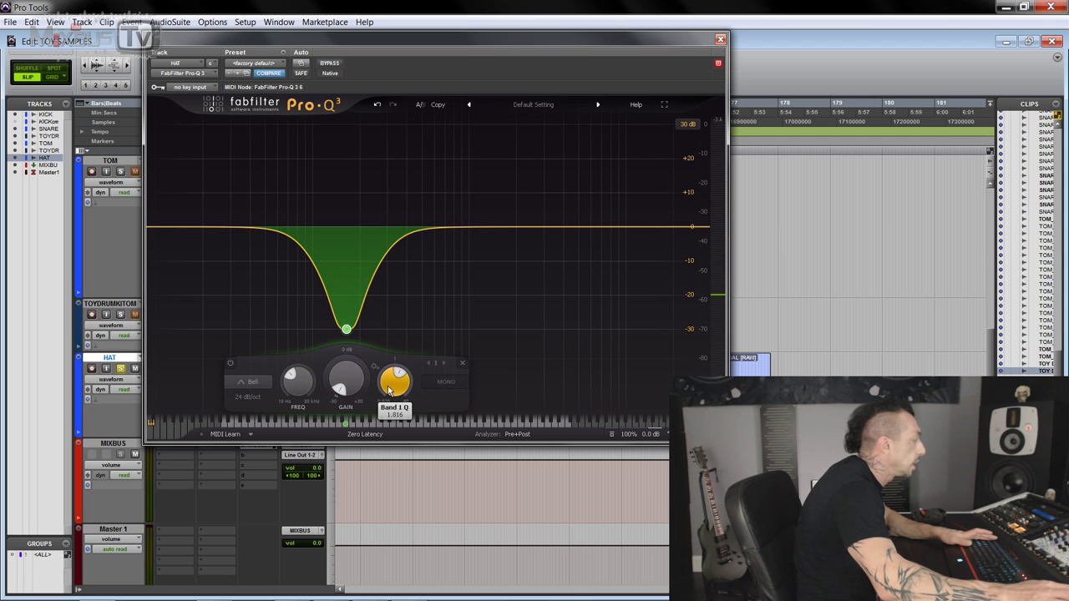
key("space")
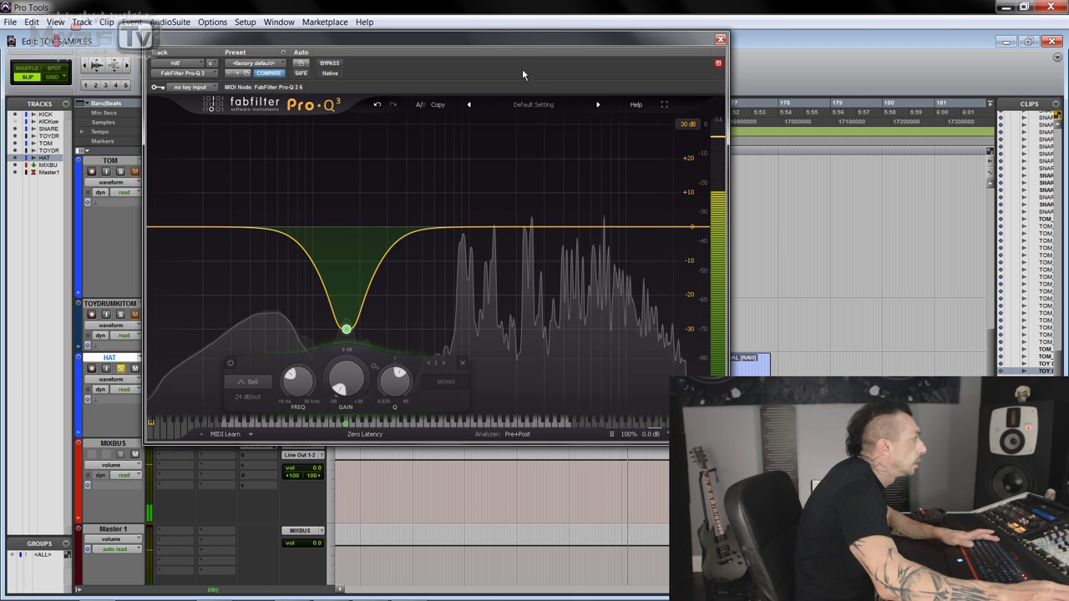
scroll(334, 393, "up", 6)
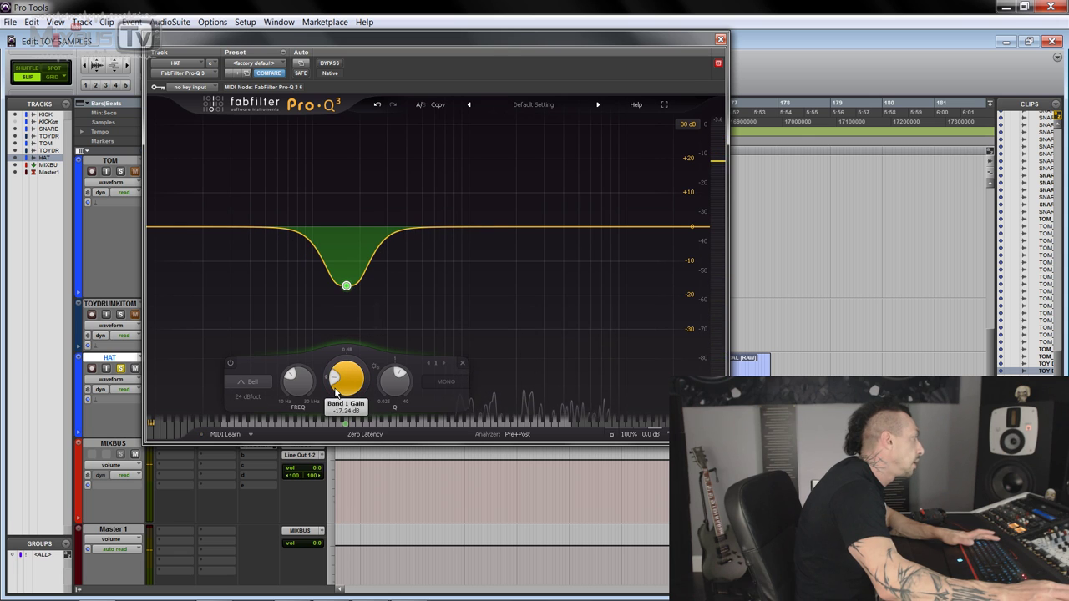
left_click(181, 227)
scroll(187, 399, "up", 1)
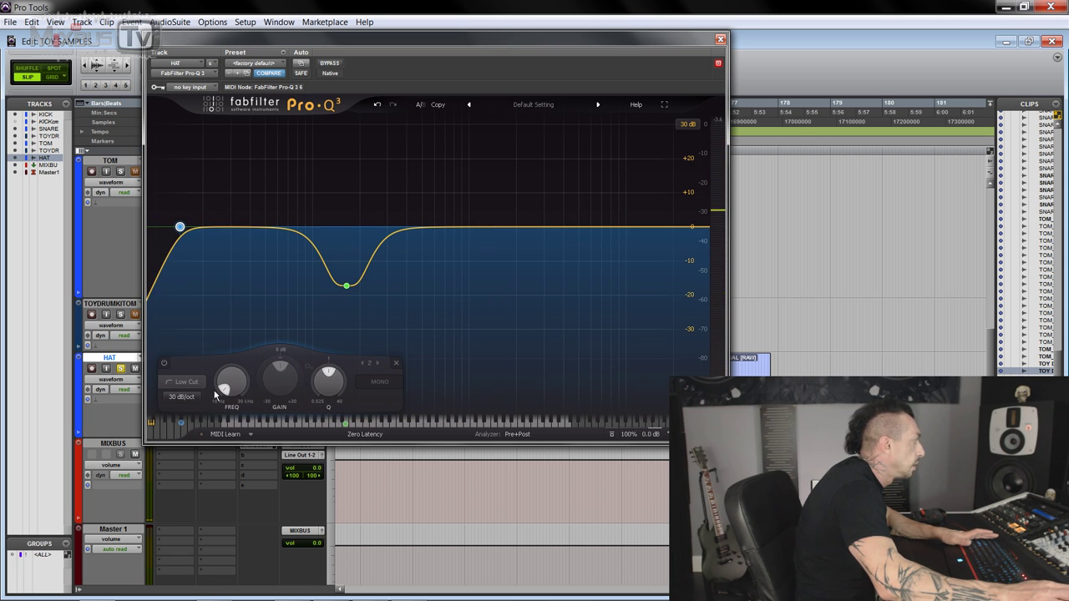
scroll(224, 385, "up", 10)
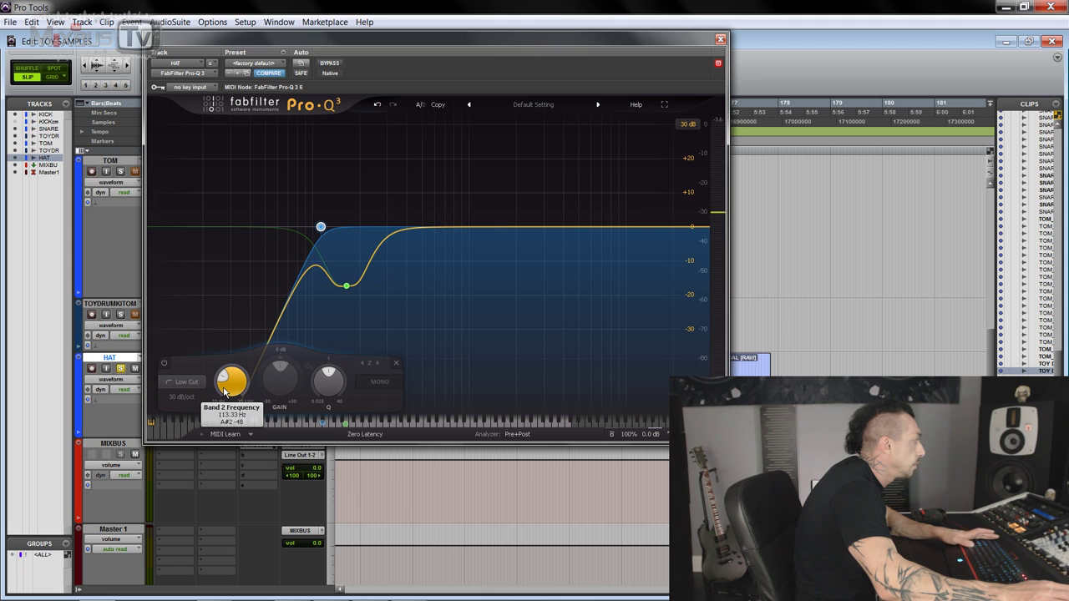
Insert an AIR Enhancer on HAT and lower its high gain to about 7 dB and its output
left_click(719, 38)
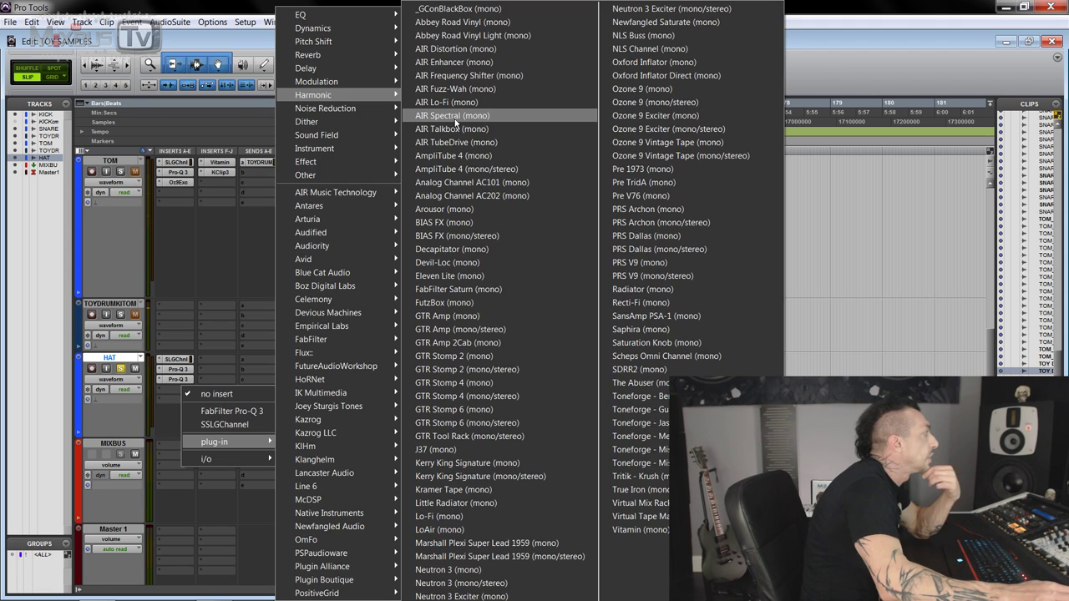
left_click(457, 65)
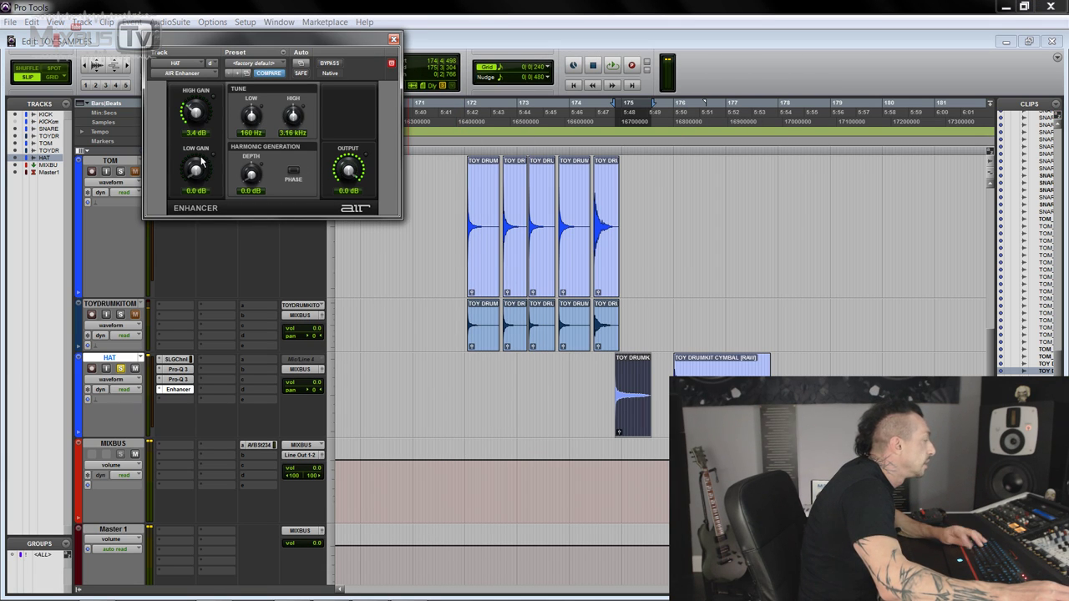
key("space")
left_click_drag(209, 121, 209, 127)
left_click_drag(348, 196, 347, 224)
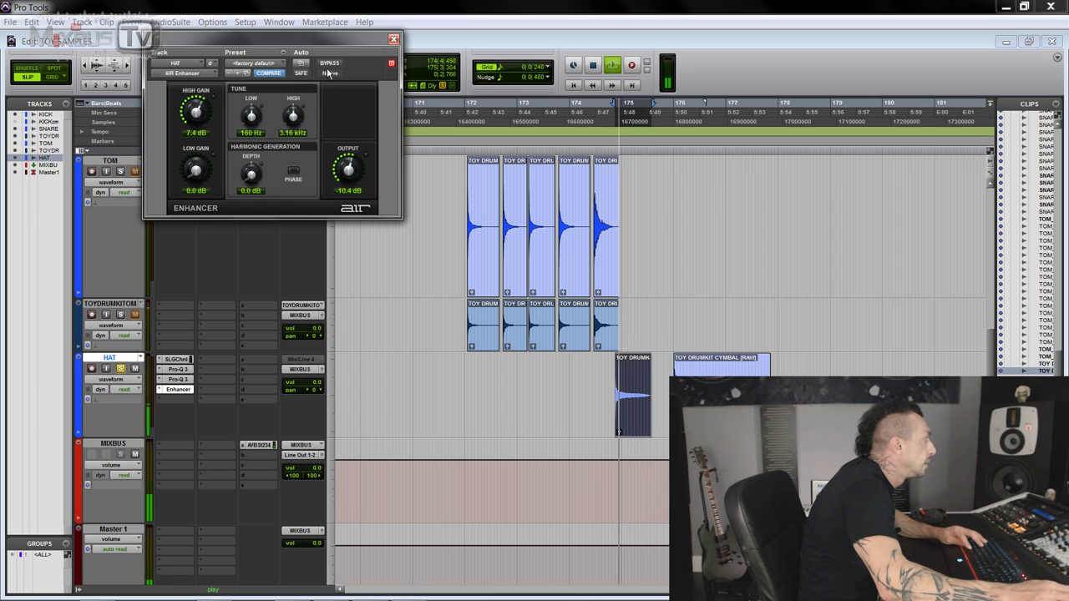
A/B the Enhancer, set output near -5 dB and high tune to 2.60 kHz, then bring up its plug-in choices
left_click(329, 62)
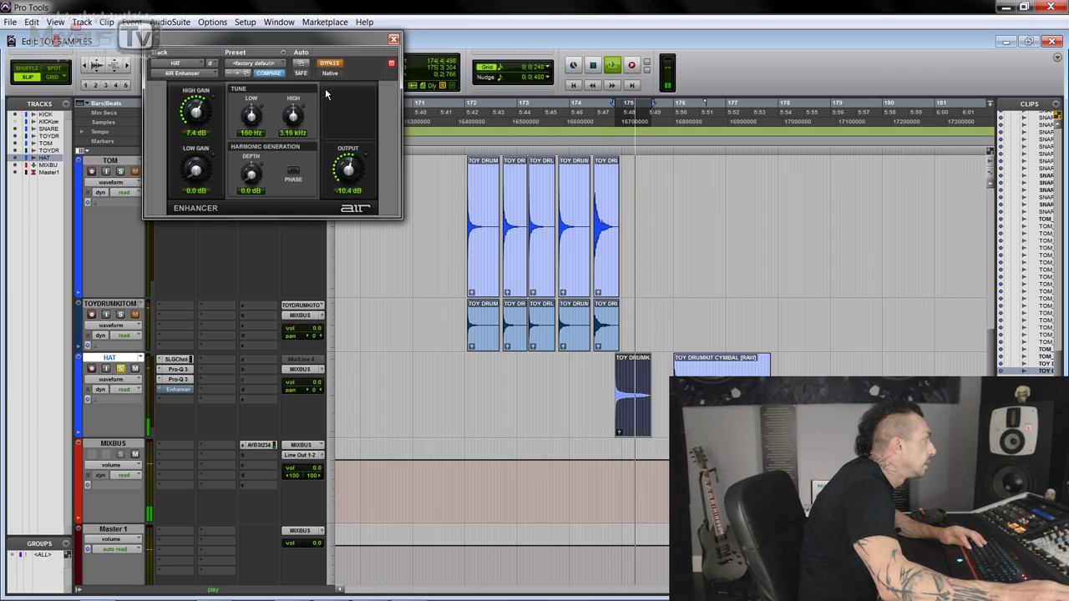
left_click(331, 63)
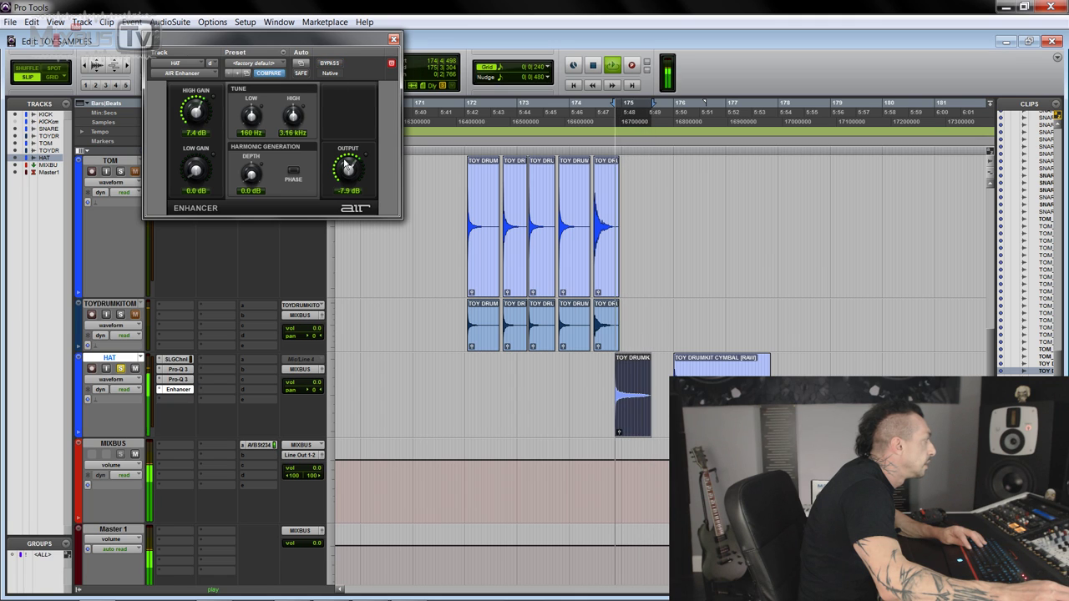
left_click_drag(347, 178, 342, 151)
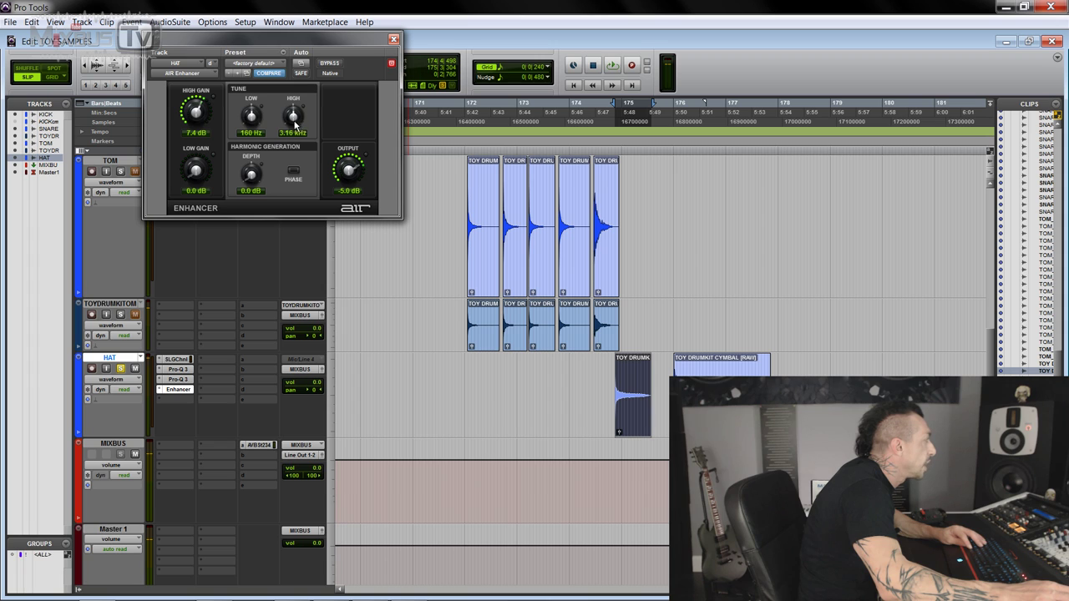
left_click_drag(290, 121, 272, 141)
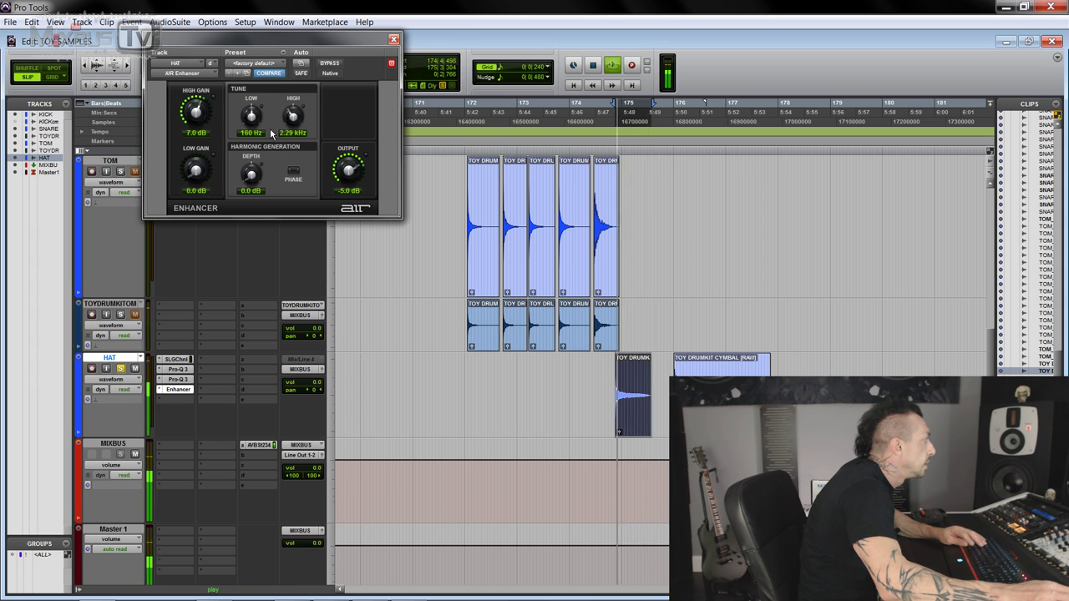
left_click(160, 399)
mouse_move(222, 441)
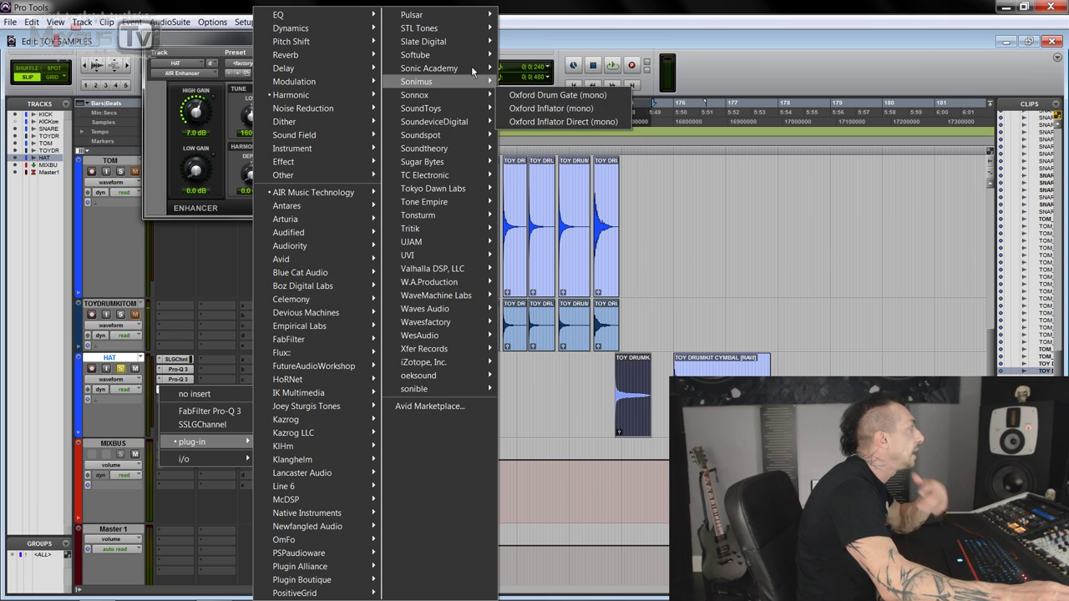
Swap the Enhancer for Tone Empire Black Q (mono) and A/B it with bypass
mouse_move(465, 205)
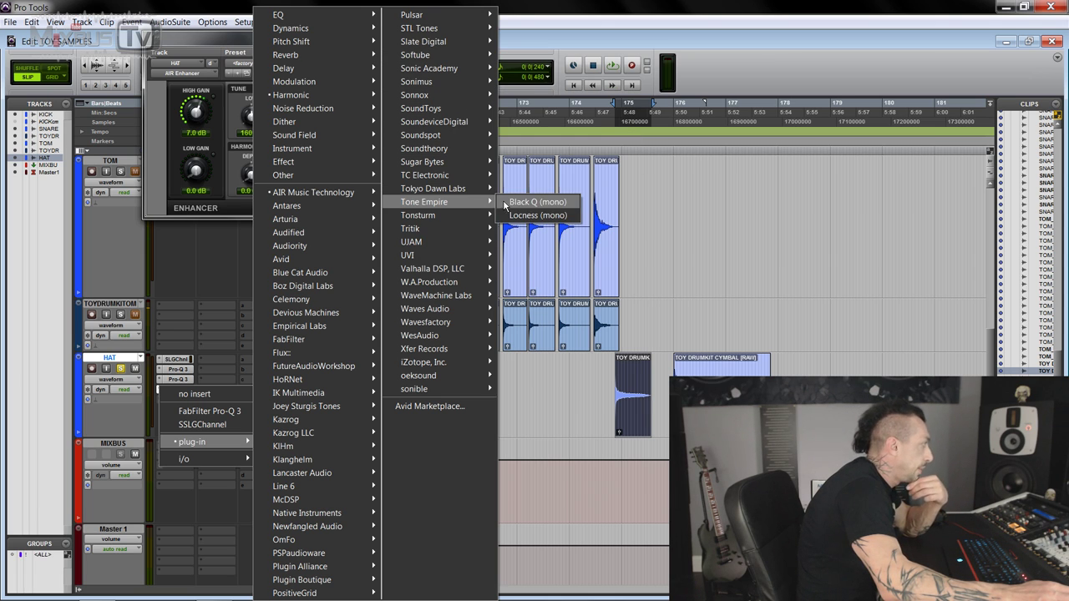
left_click(527, 206)
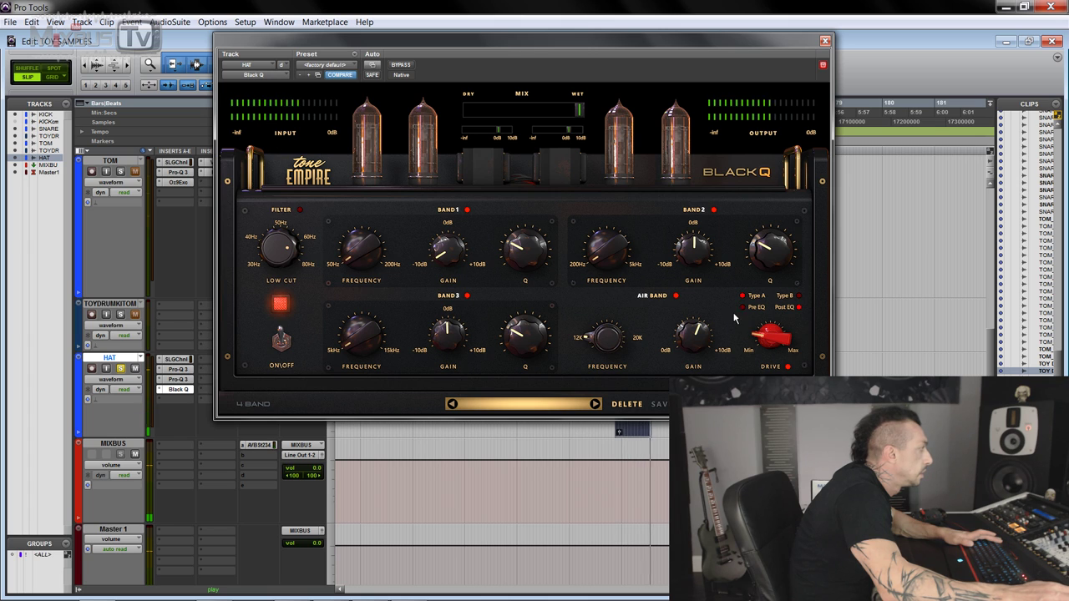
left_click(405, 65)
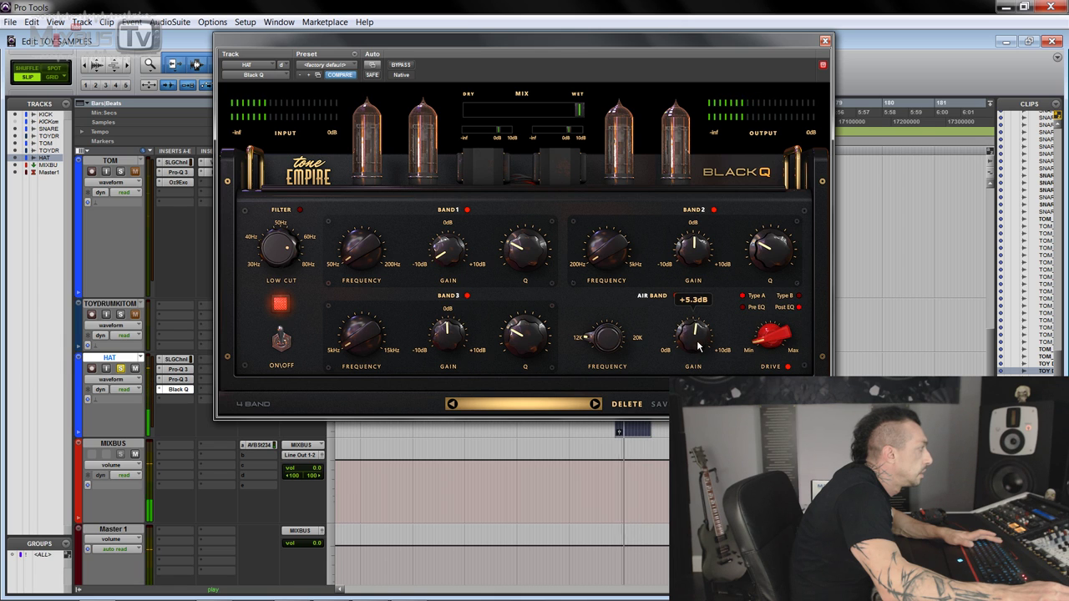
Audition the HAT cymbal section, briefly checking the Black Q settings
left_click(824, 41)
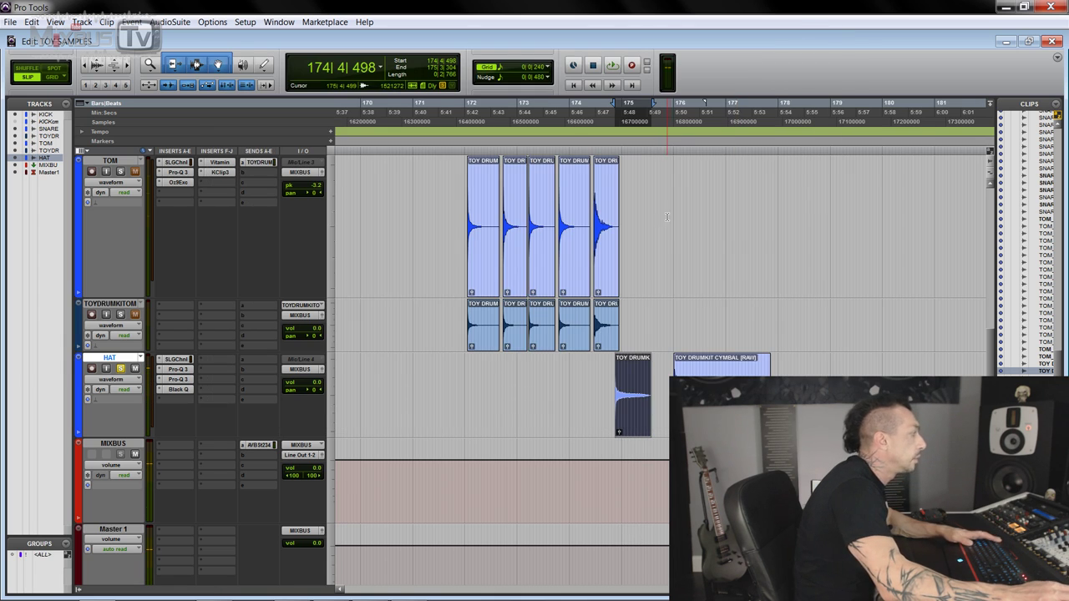
scroll(660, 423, "up", 2)
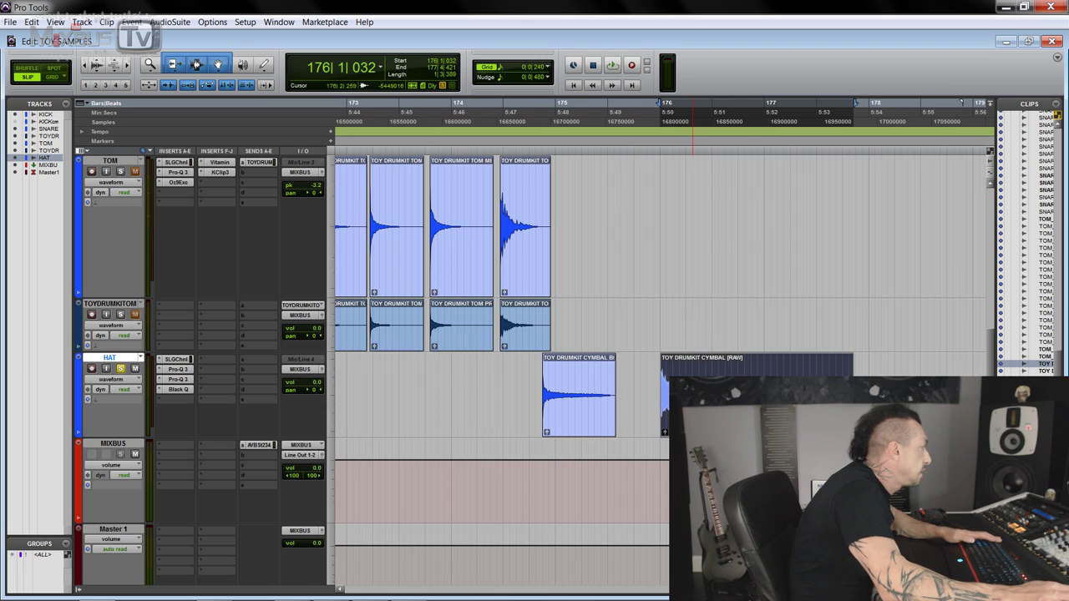
scroll(565, 410, "right", 2)
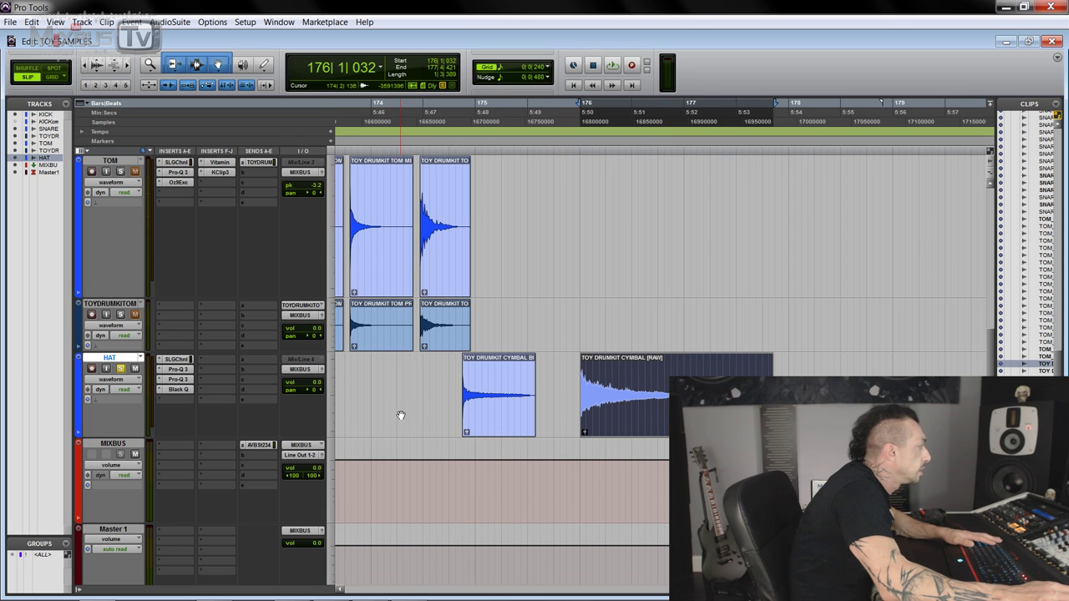
key("space")
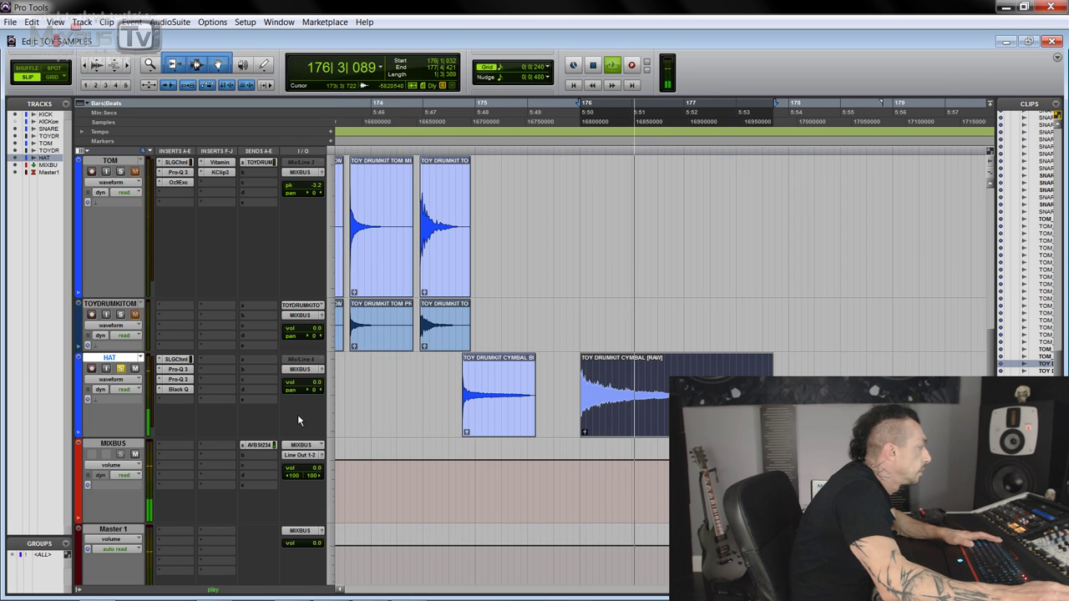
key("space")
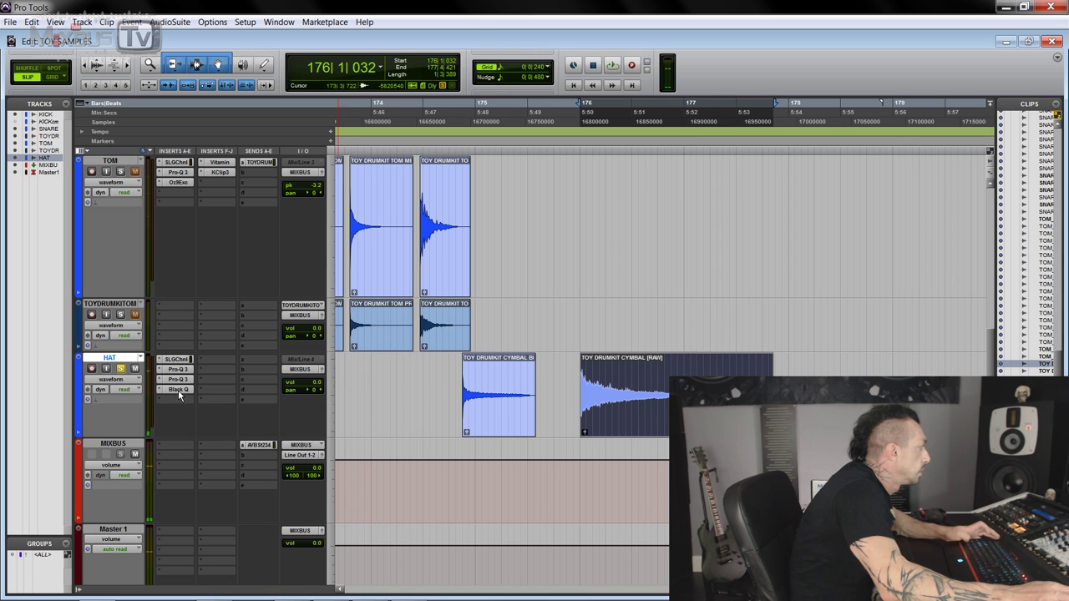
key("space")
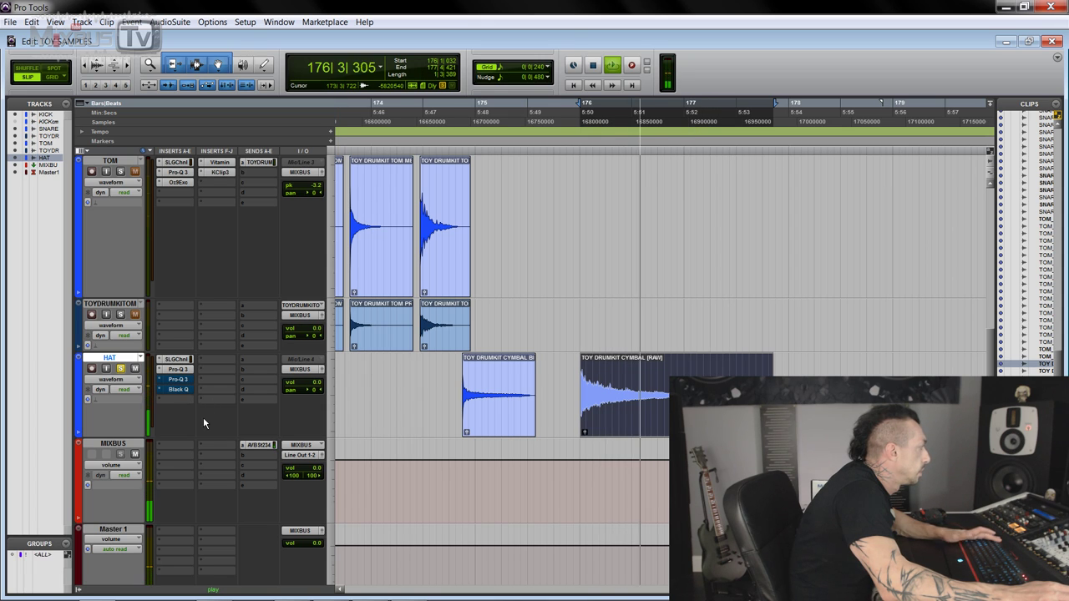
key("space")
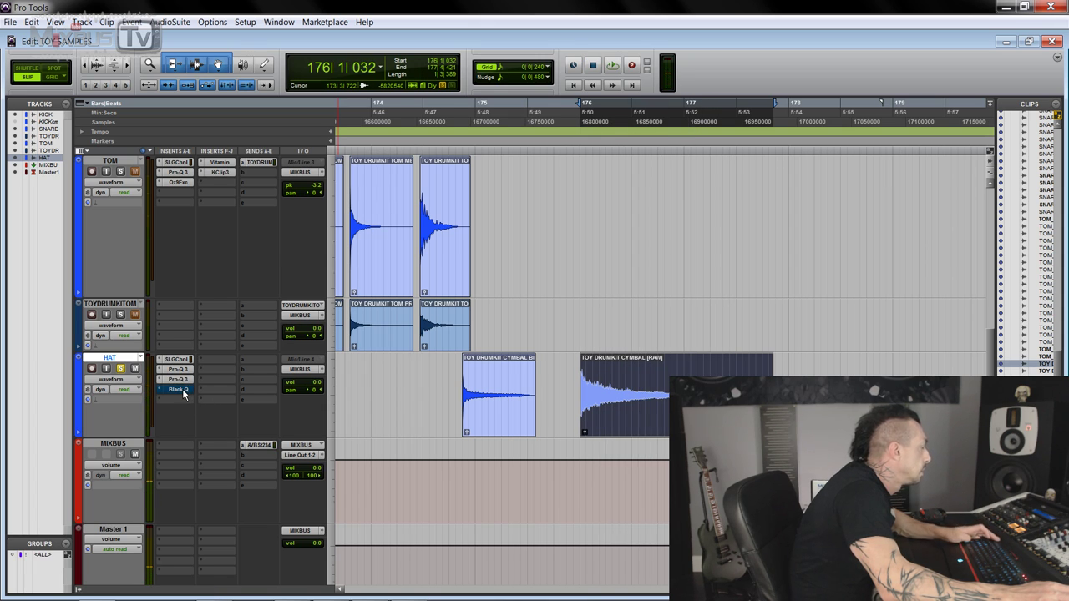
left_click(183, 391)
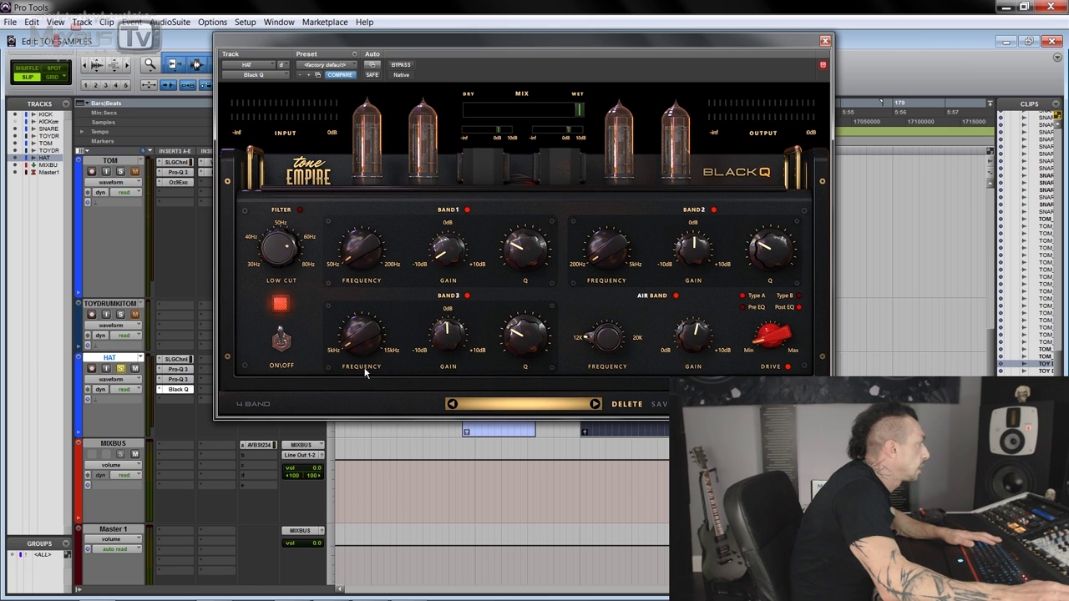
left_click(825, 42)
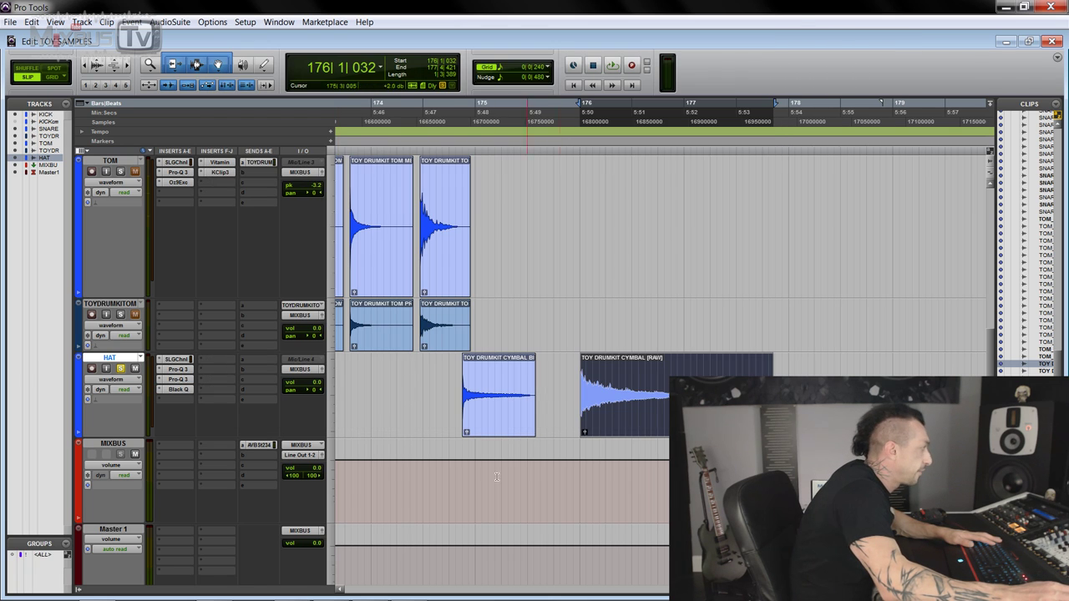
Print the processed cymbal onto a new TOYDRUMKITCY track via a HAT send and play it back
left_click(511, 408)
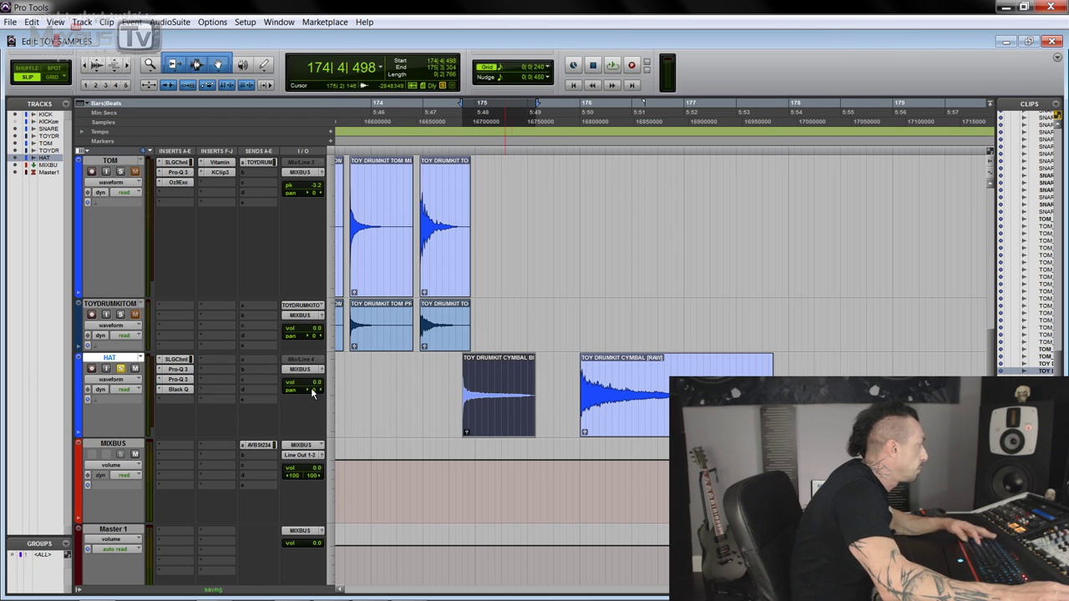
left_click(250, 364)
key("Return")
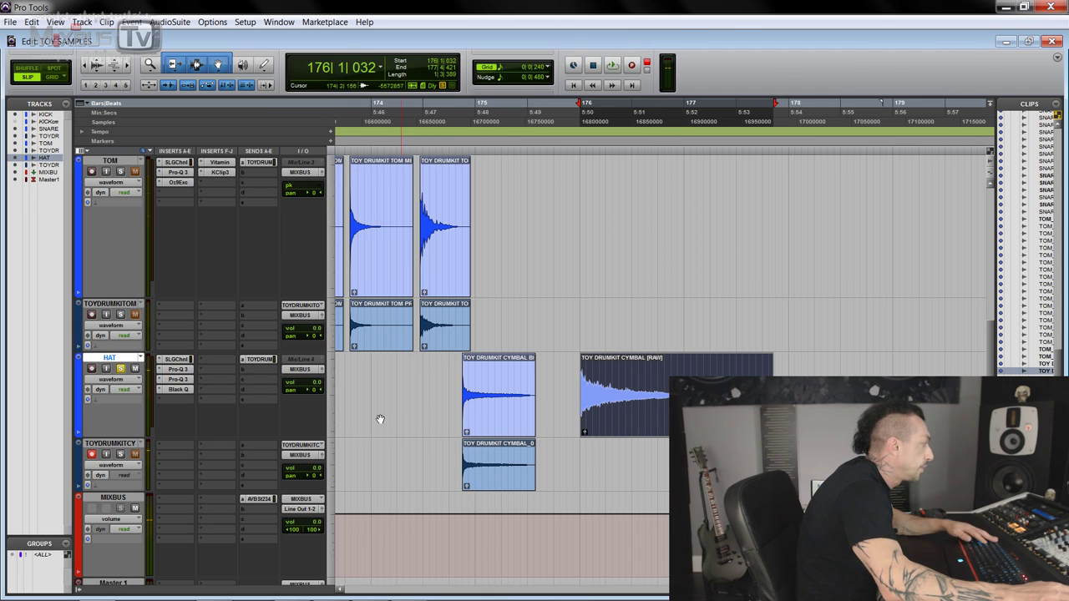
left_click(178, 389)
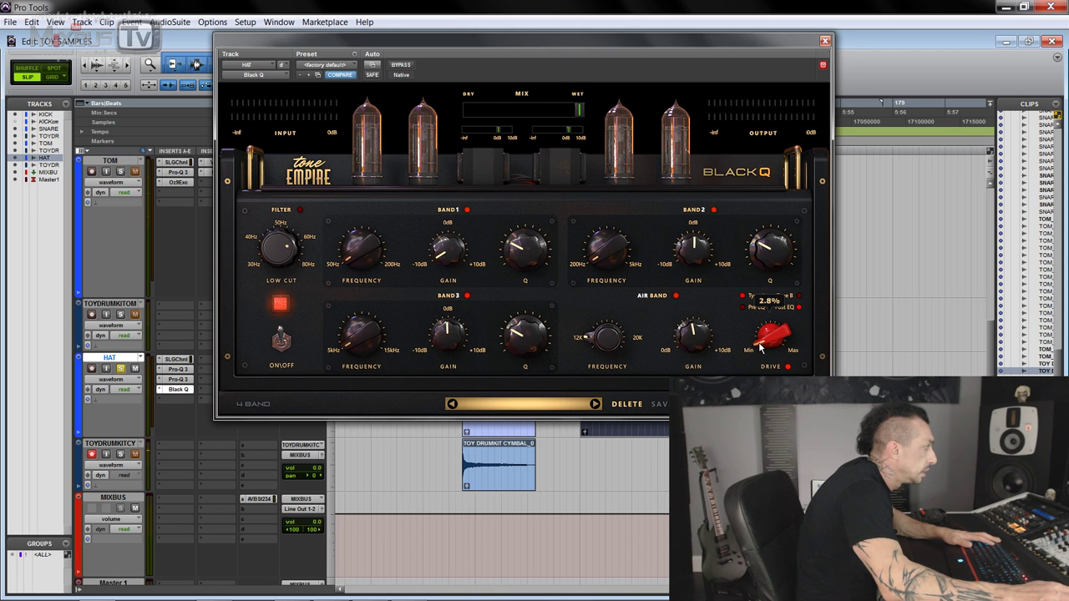
key("space")
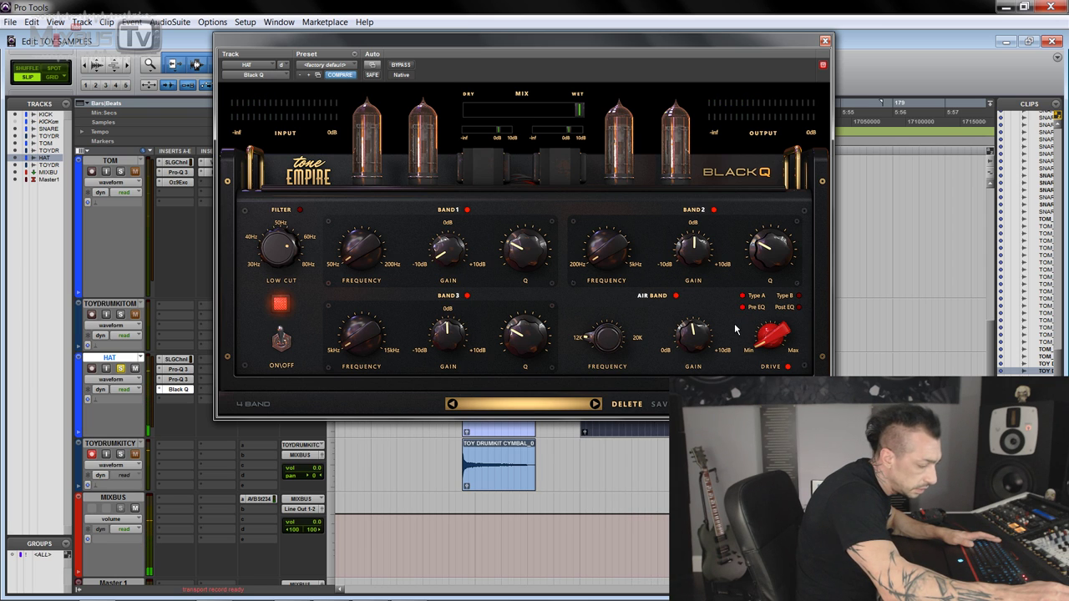
key("ctrl+w")
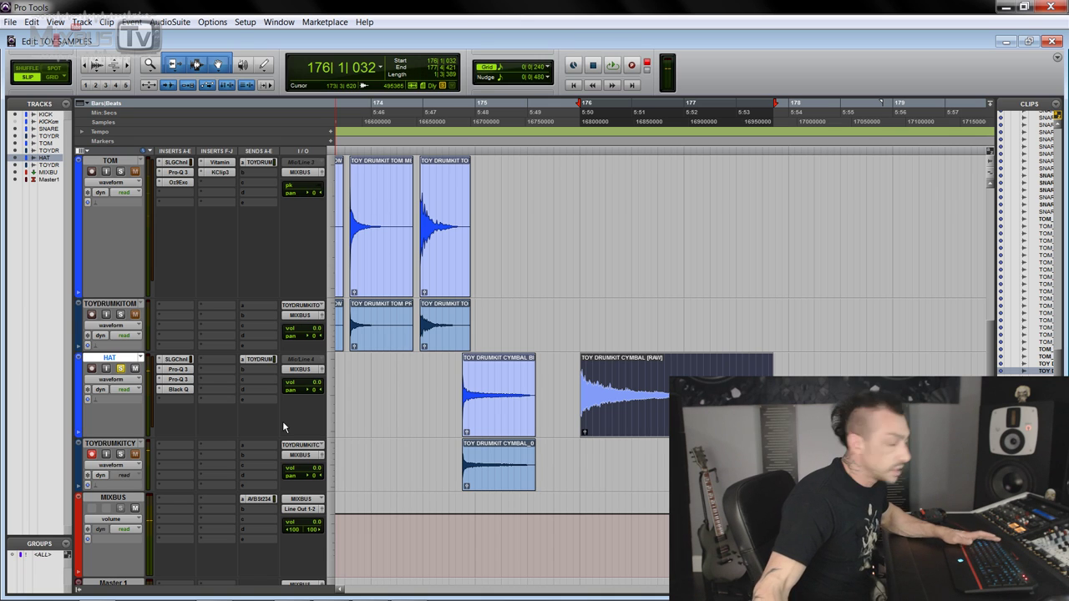
key("space")
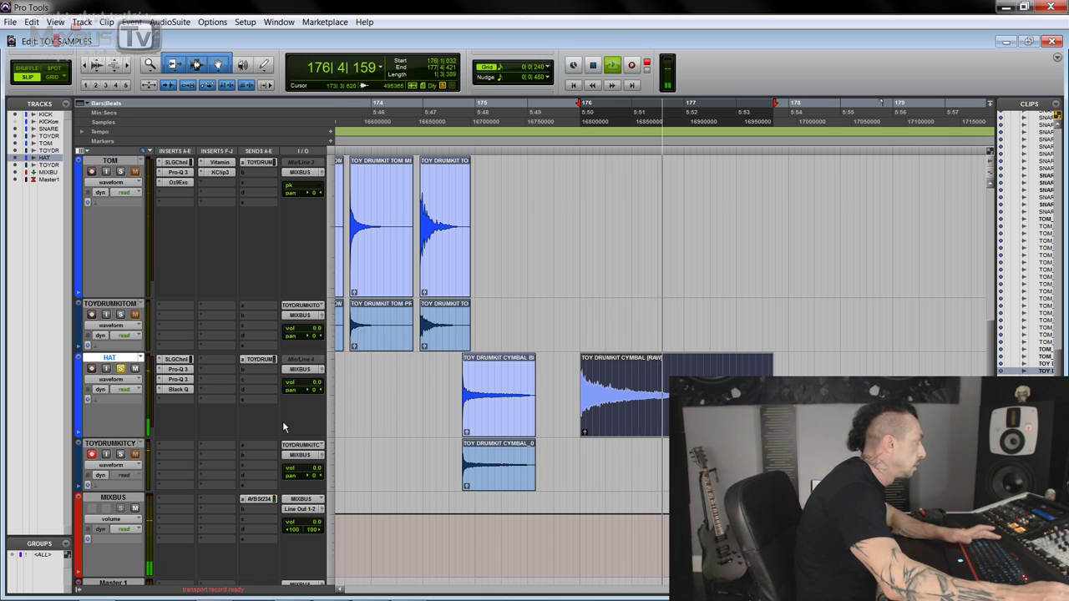
Ease the HAT Pro-Q 3 bell dip near 165 Hz to about -4.6 dB, viewing 3 dB and 12 dB scales
key("space")
left_click_drag(178, 369, 186, 384)
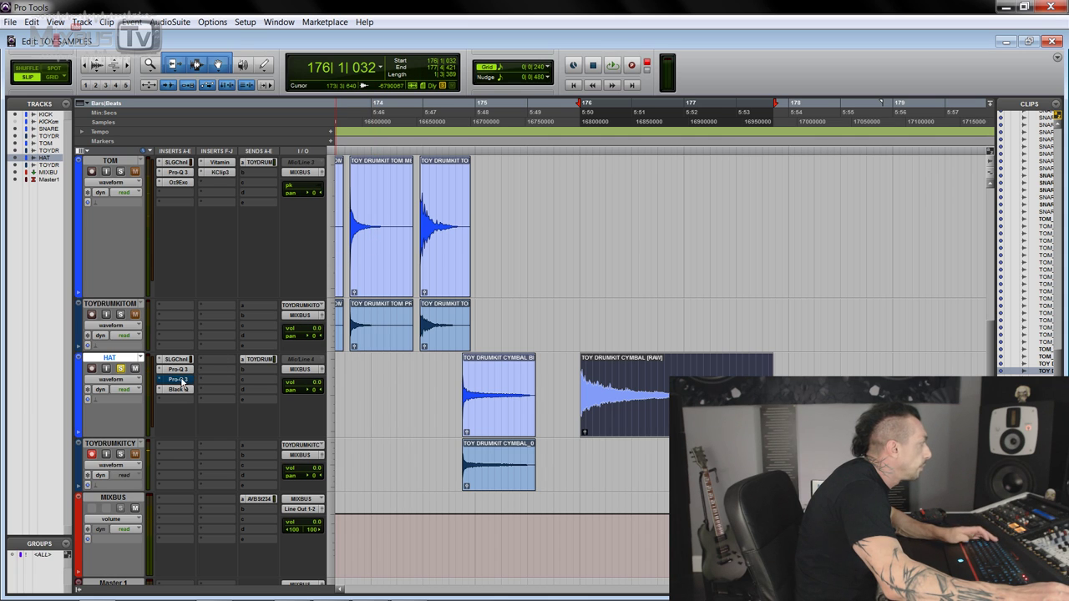
left_click(178, 379)
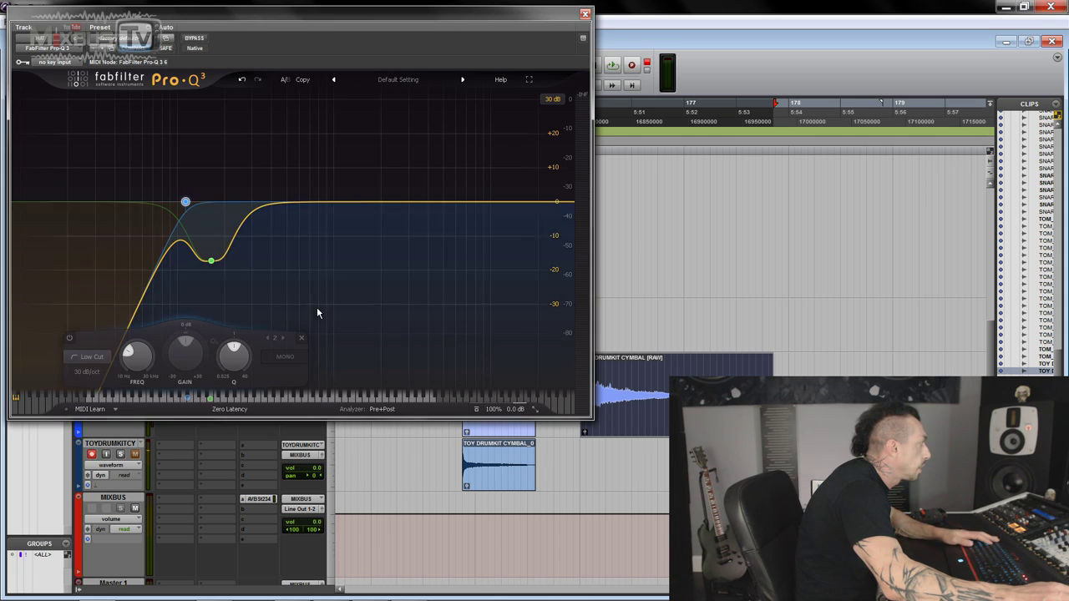
key("space")
left_click_drag(216, 261, 211, 218)
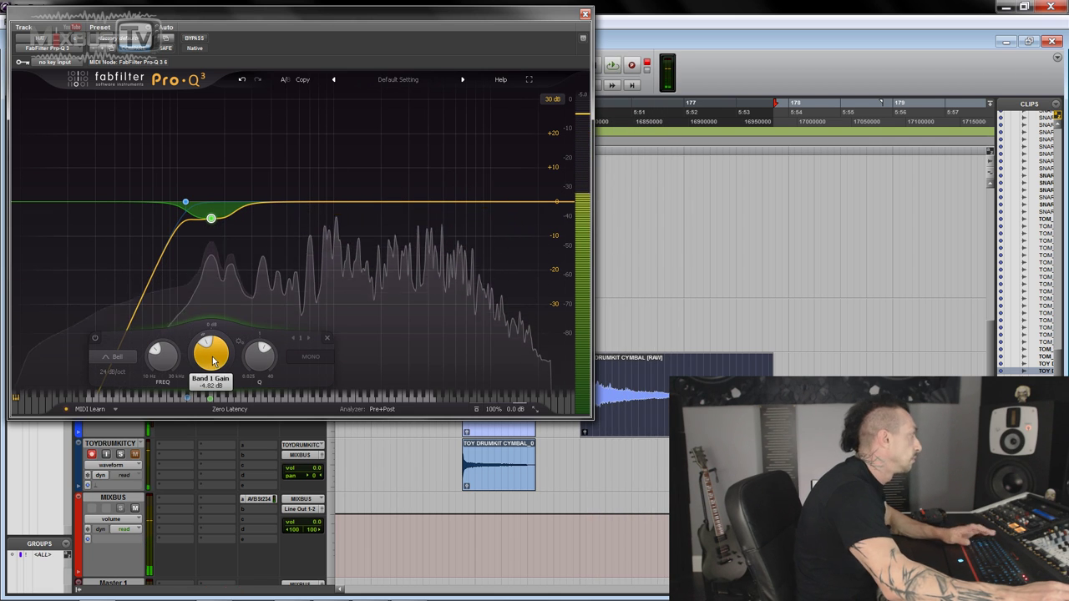
left_click(551, 99)
left_click(566, 115)
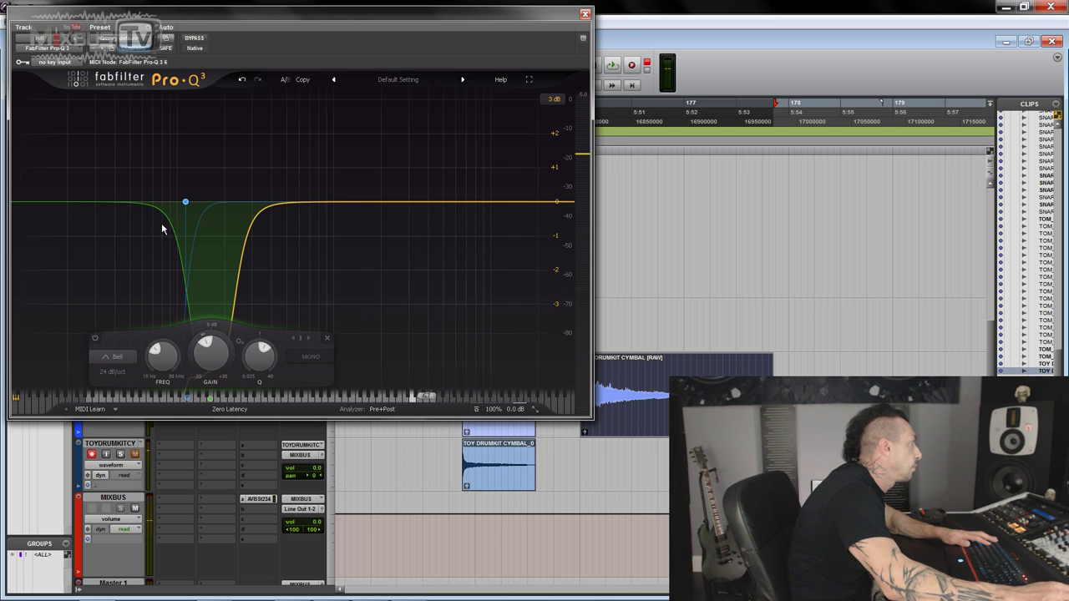
left_click(552, 98)
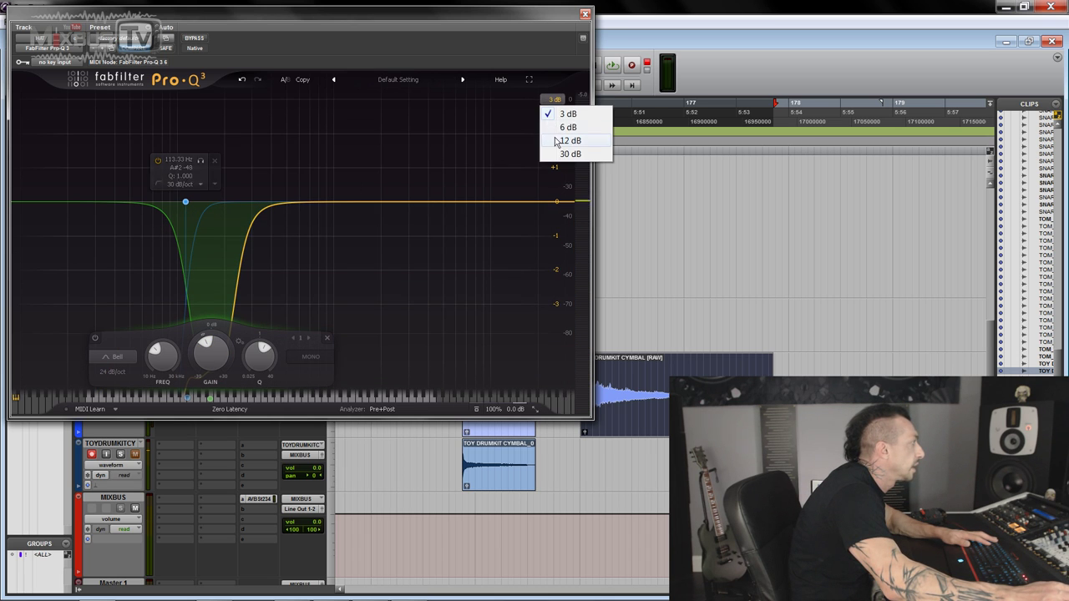
left_click(570, 137)
Compare the low cut on and off, lower it to about 51 Hz, and close the EQ
left_click(186, 202)
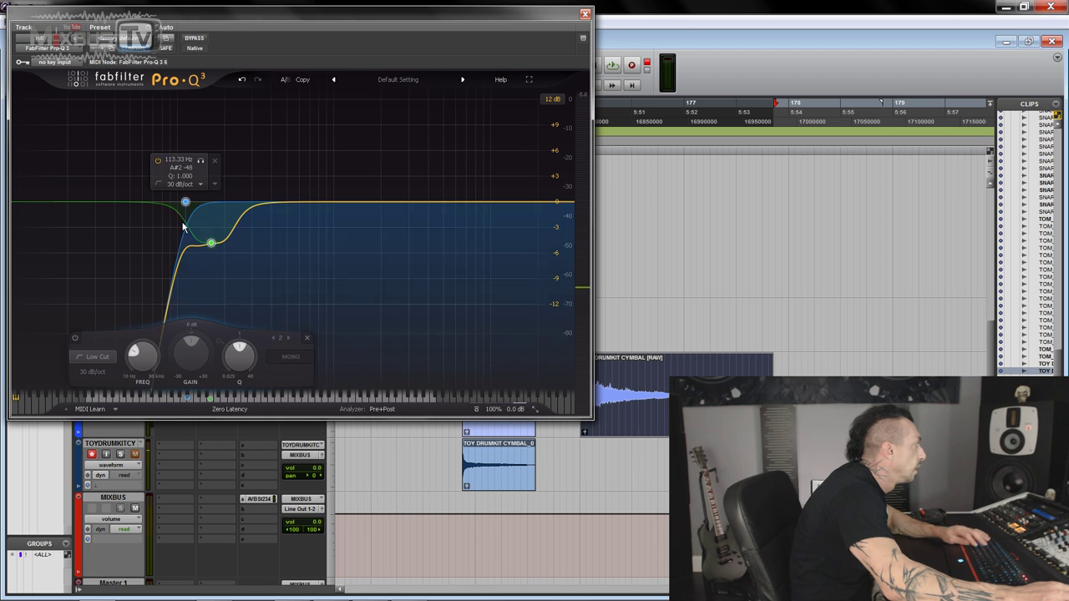
left_click(69, 339)
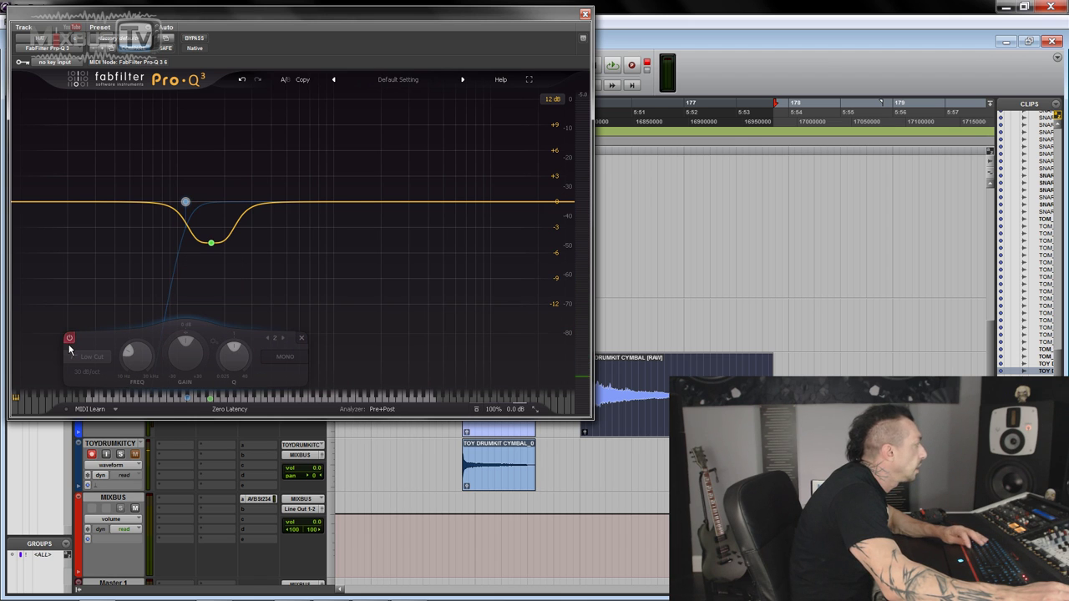
key("space")
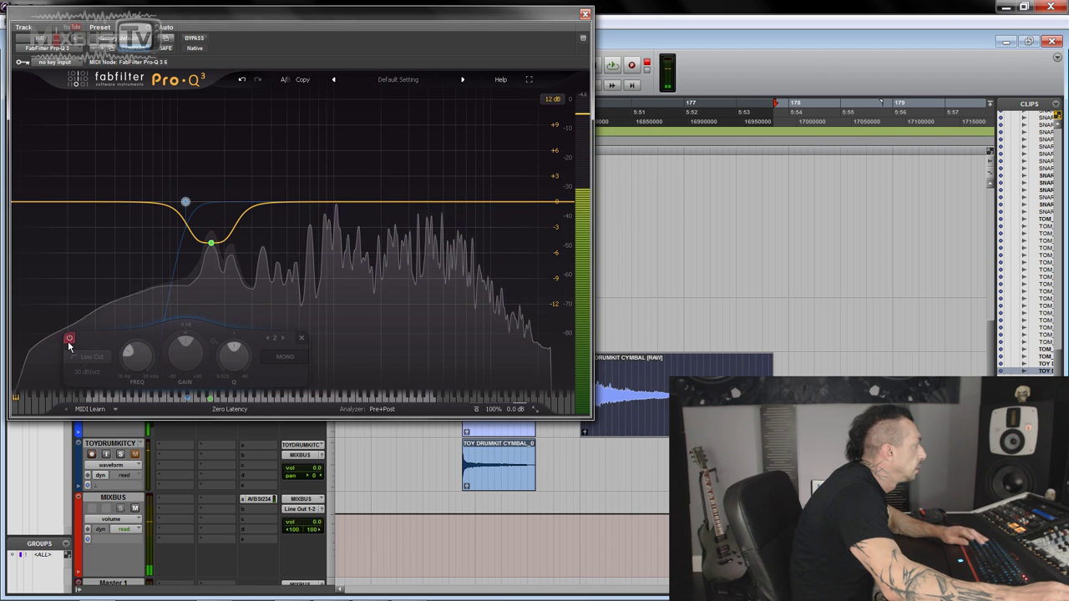
left_click(69, 339)
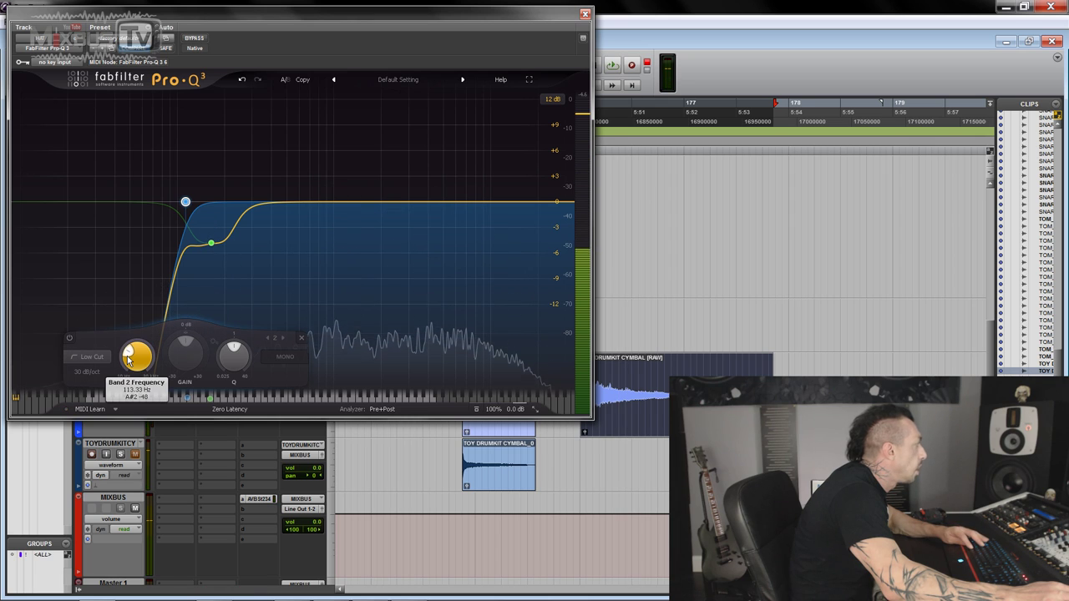
scroll(129, 357, "down", 5)
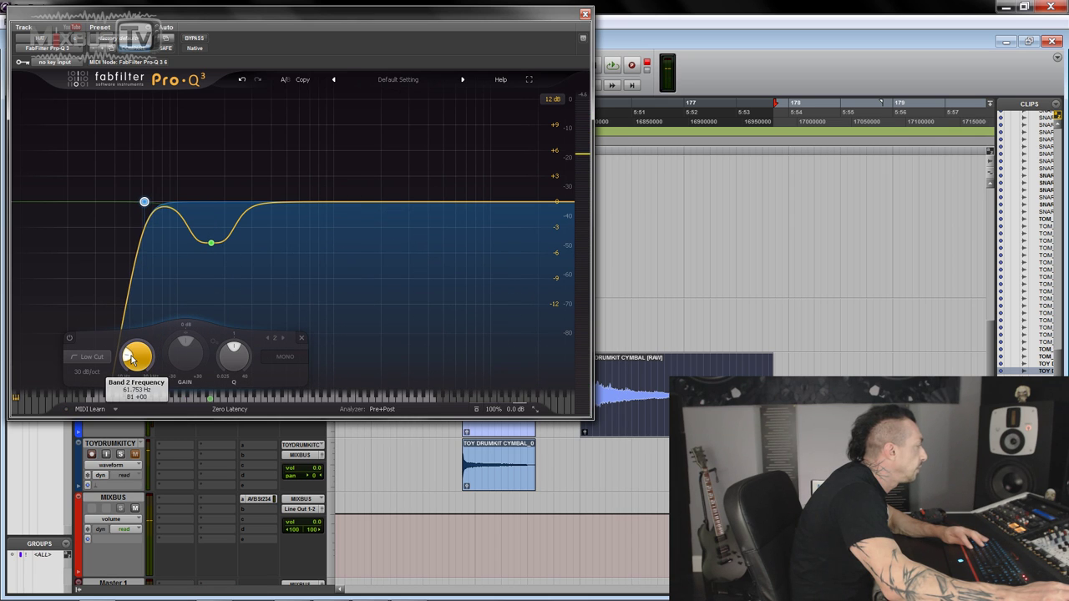
scroll(131, 357, "down", 2)
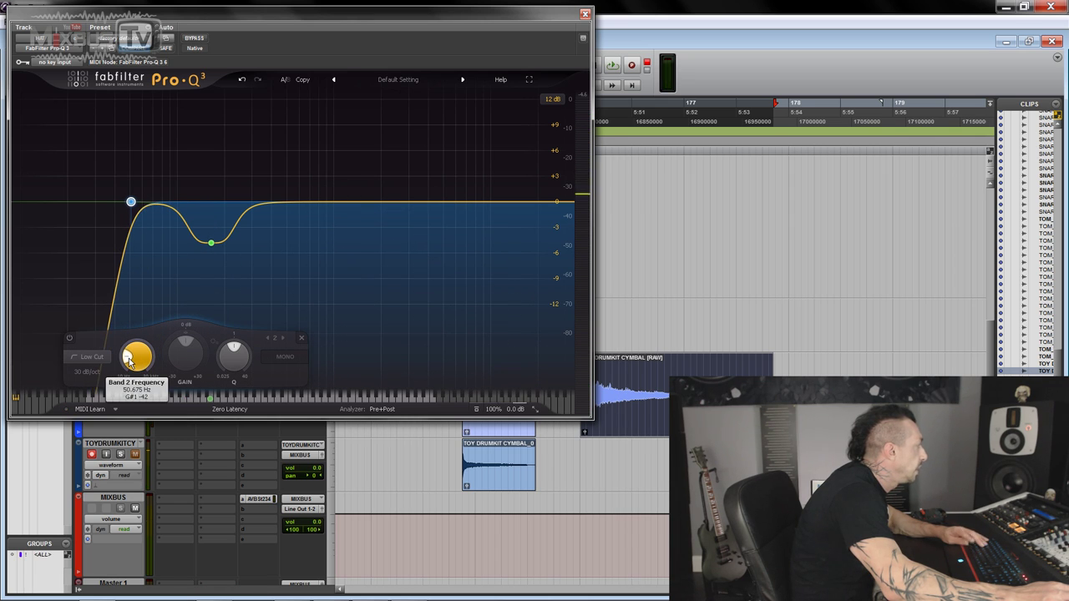
key("space")
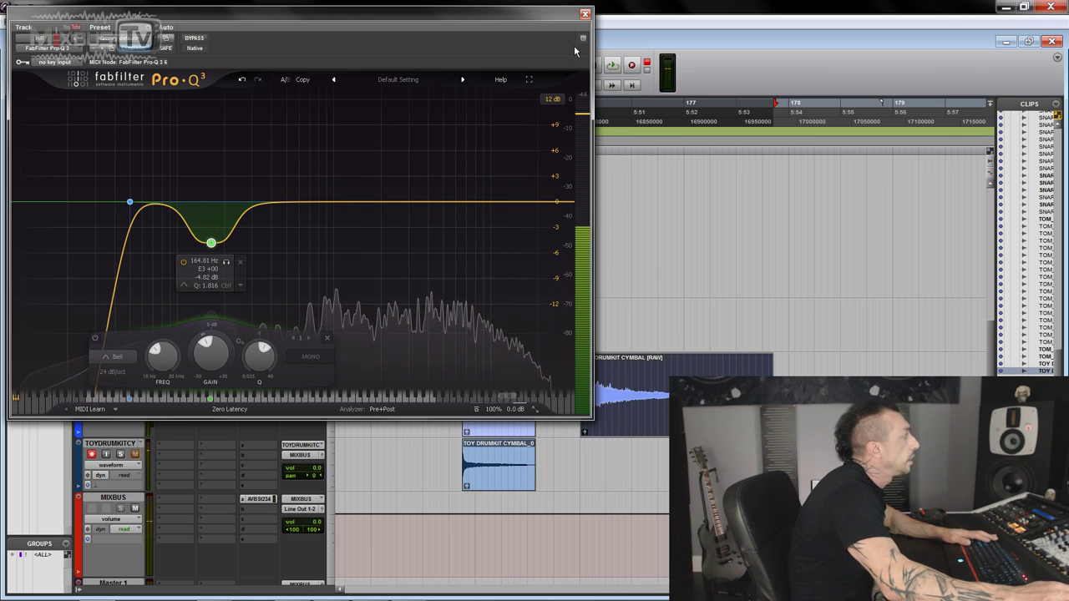
left_click(584, 14)
Select the raw cymbal clip and play back the cymbal clips
left_click(641, 405)
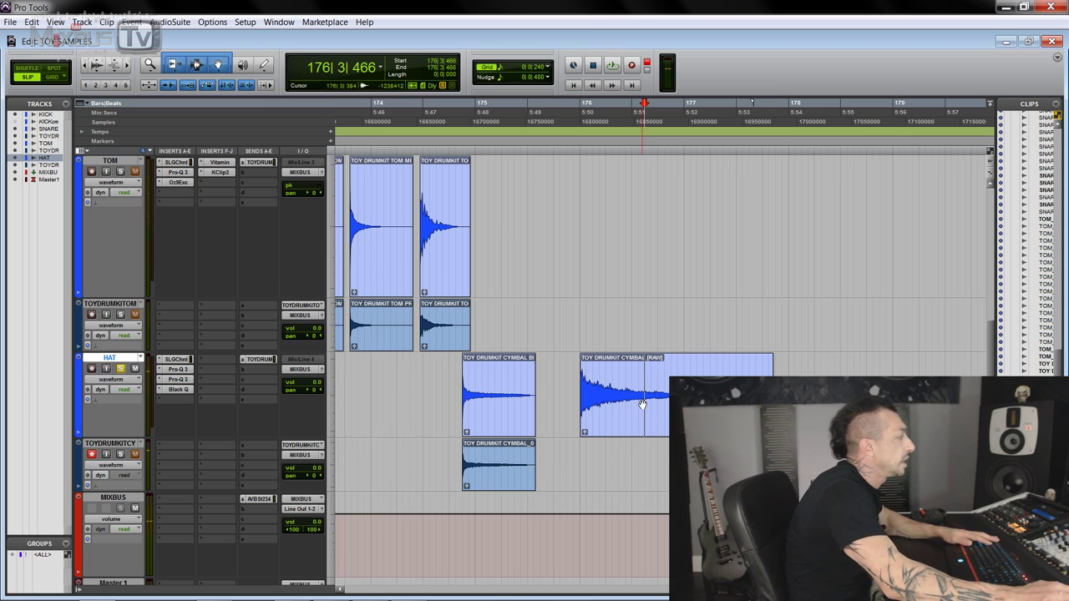
scroll(641, 405, "down", 1)
scroll(489, 409, "up", 2)
scroll(396, 404, "right", 2)
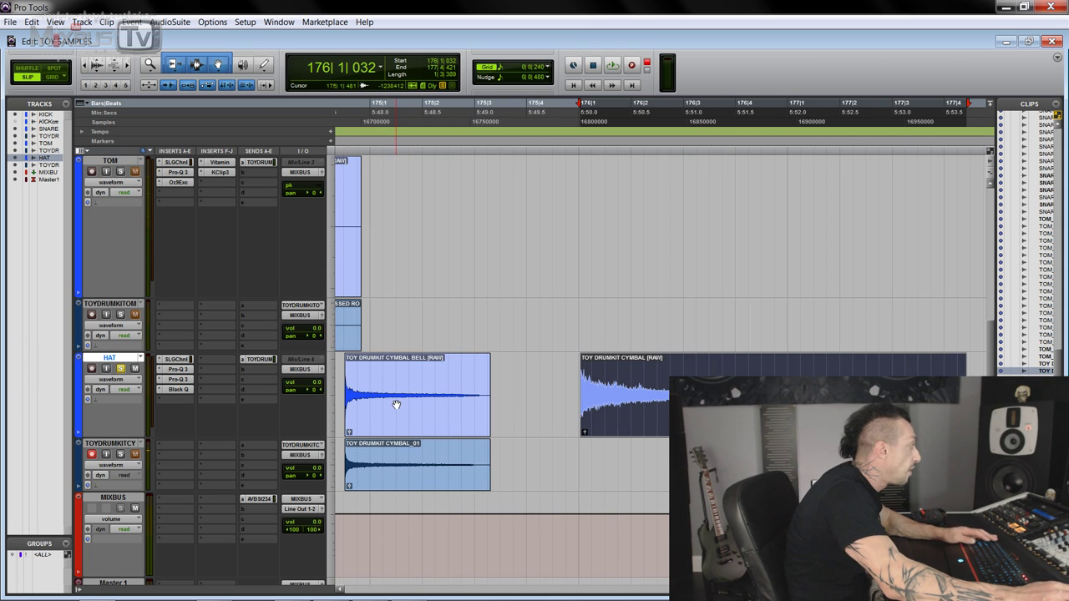
scroll(529, 407, "down", 1)
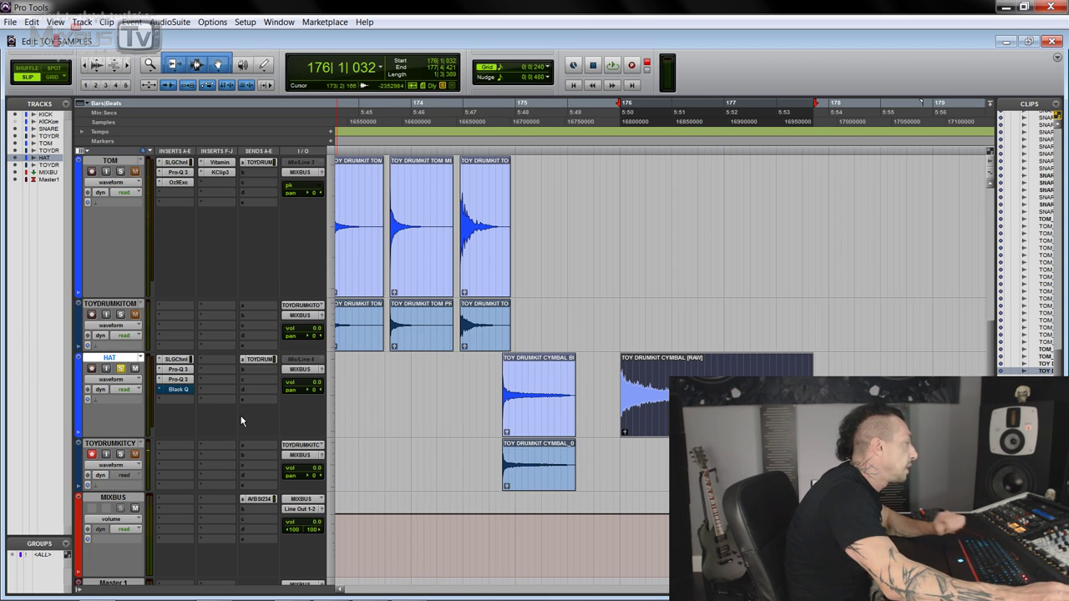
key("space")
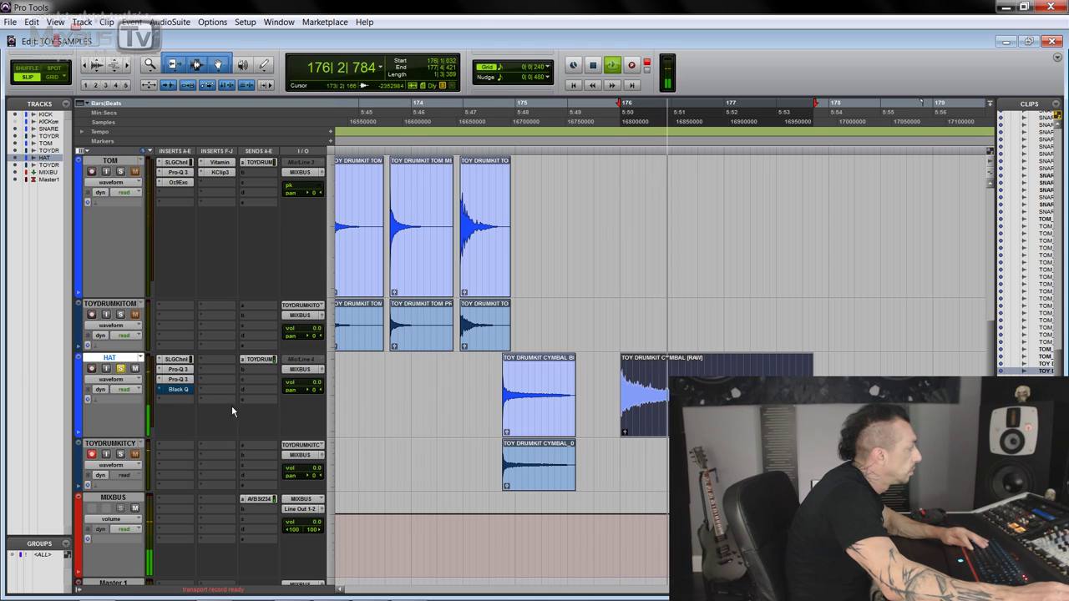
Set the HAT Black Q air band to about 14 kHz with gain nudged to +5.6 dB
left_click(185, 390)
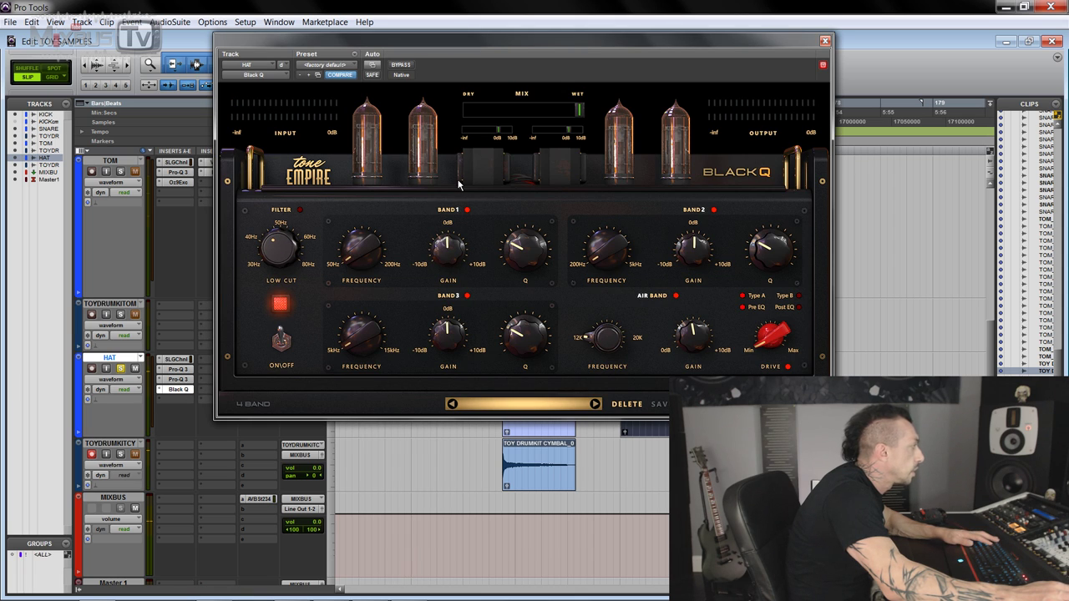
left_click_drag(603, 338, 603, 330)
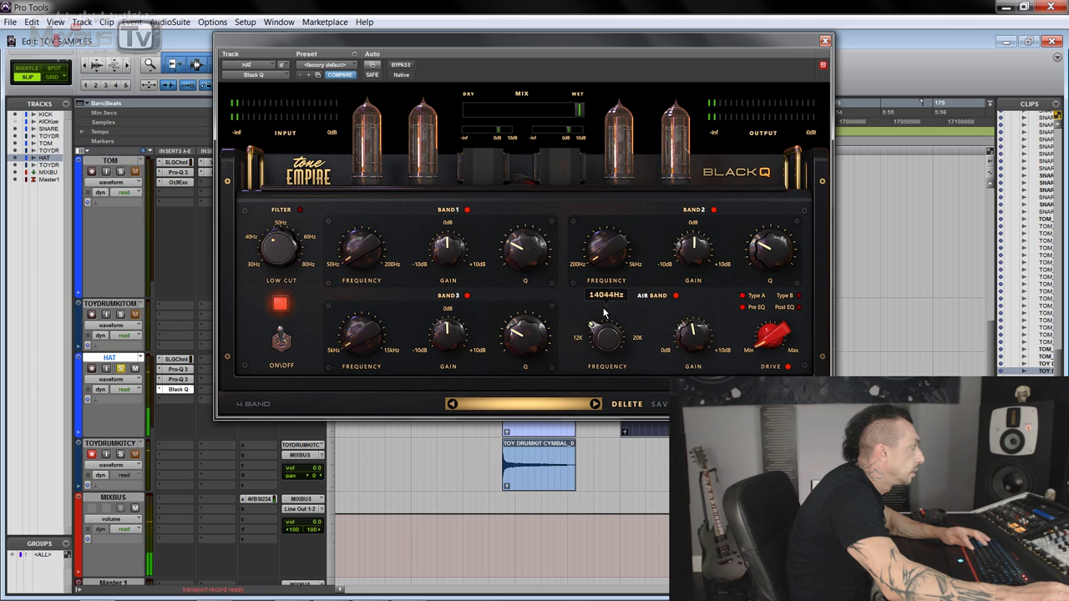
left_click_drag(709, 342, 706, 334)
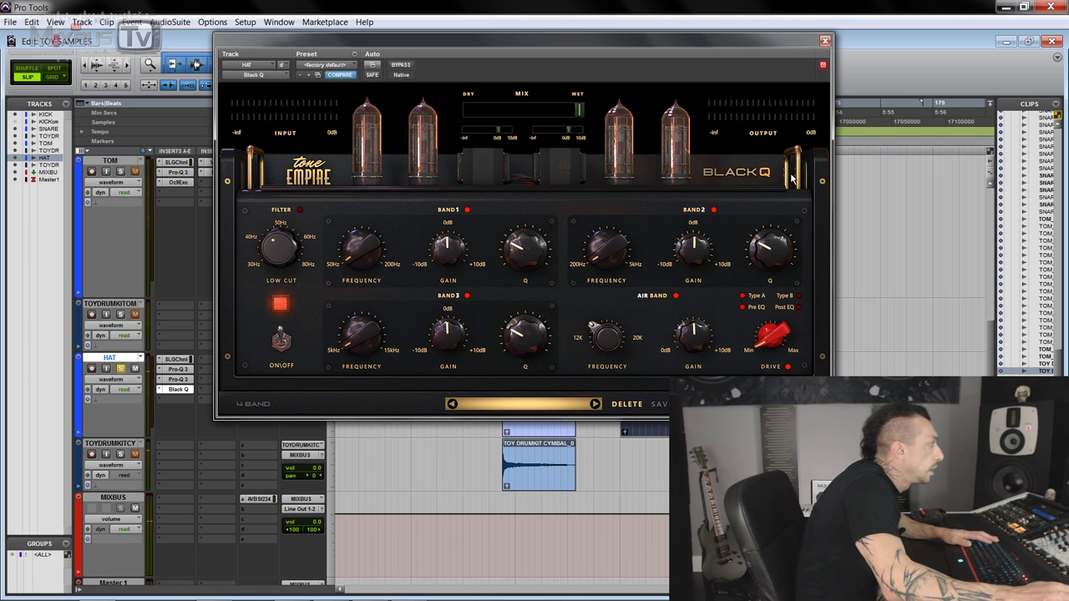
left_click(824, 41)
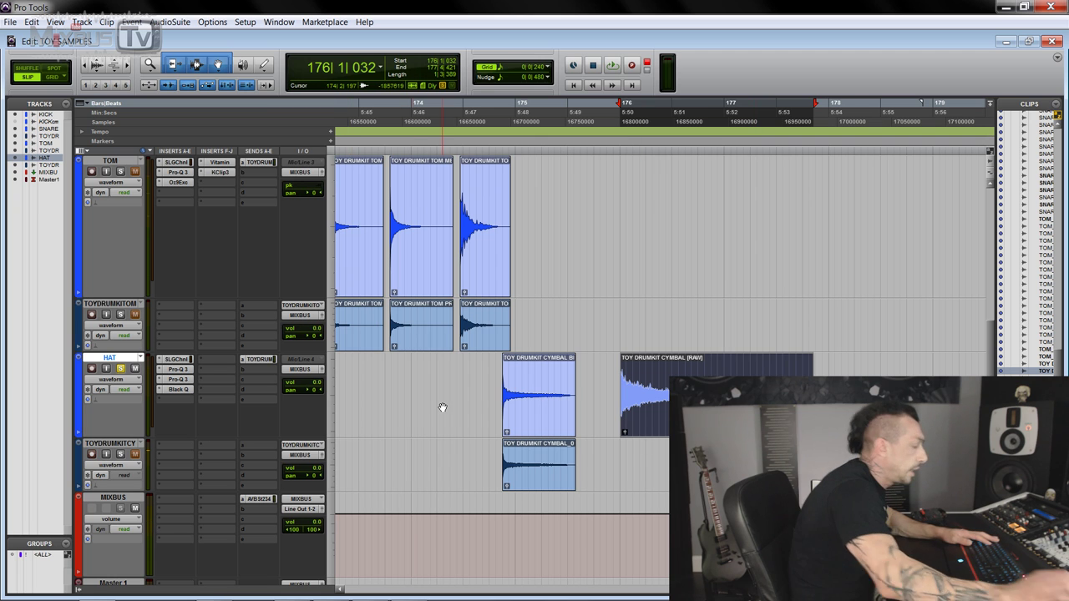
Frame bars 165–176 showing the KICK, SNARE and TOYDRUMKIT SN snare clips
key("alt+Tab")
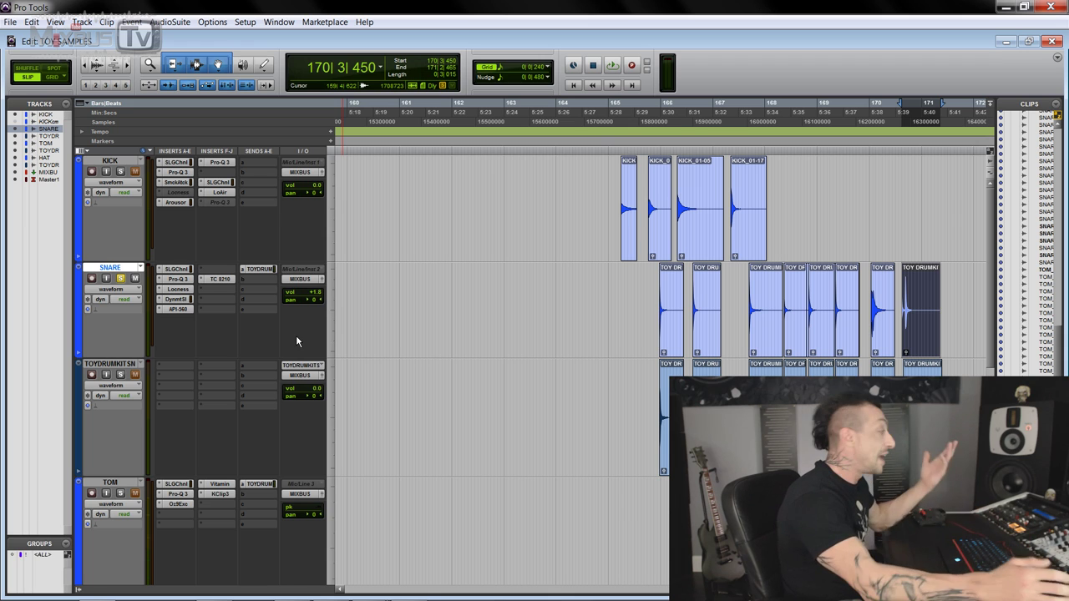
key("ctrl+bracketleft")
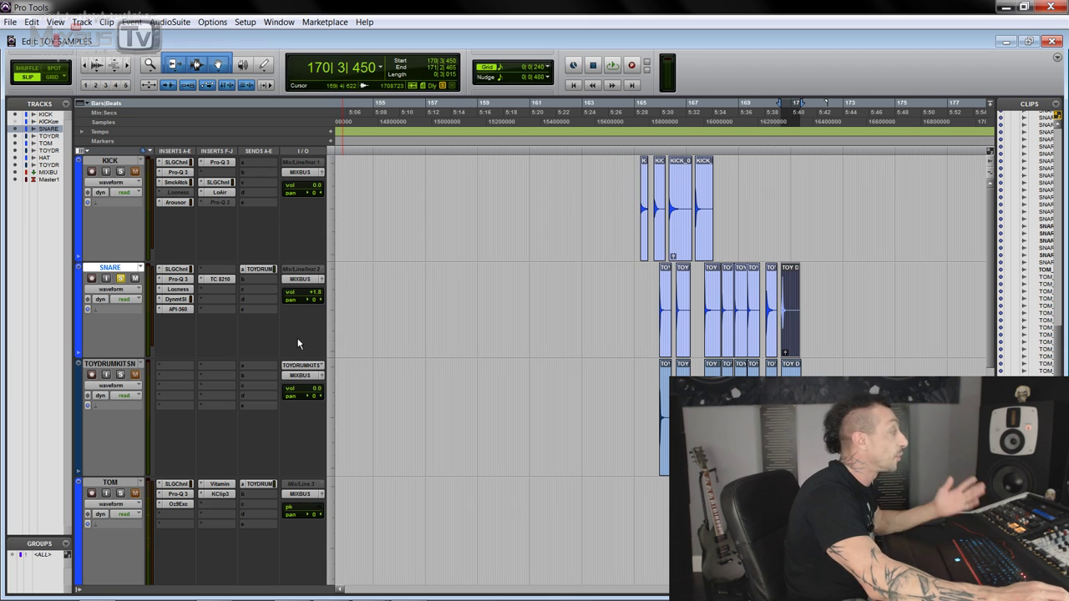
key("ctrl+bracketright")
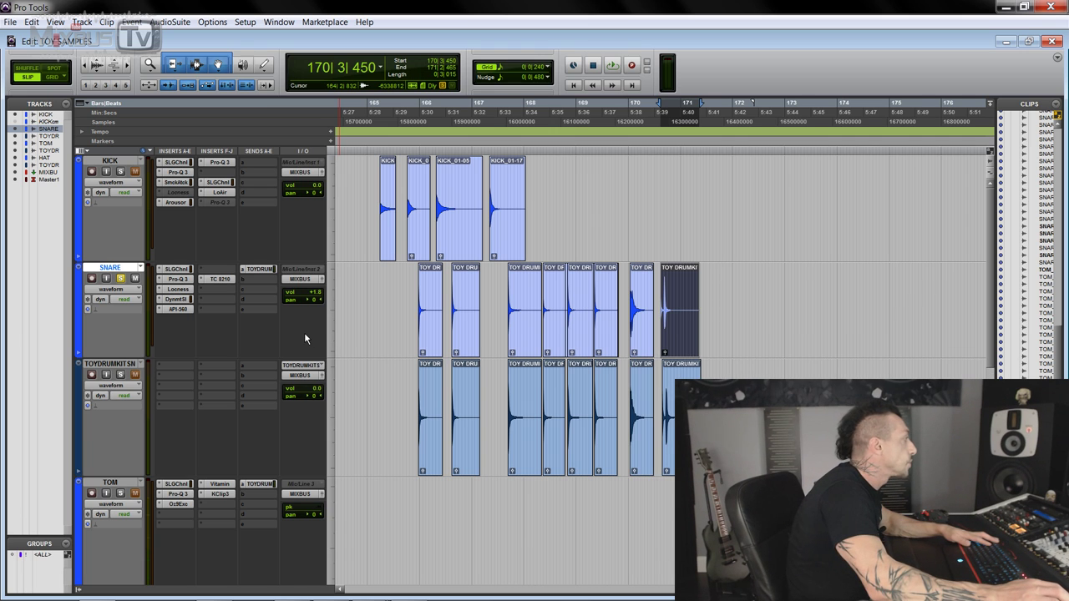
key("ctrl+bracketright")
key("ctrl+bracketleft")
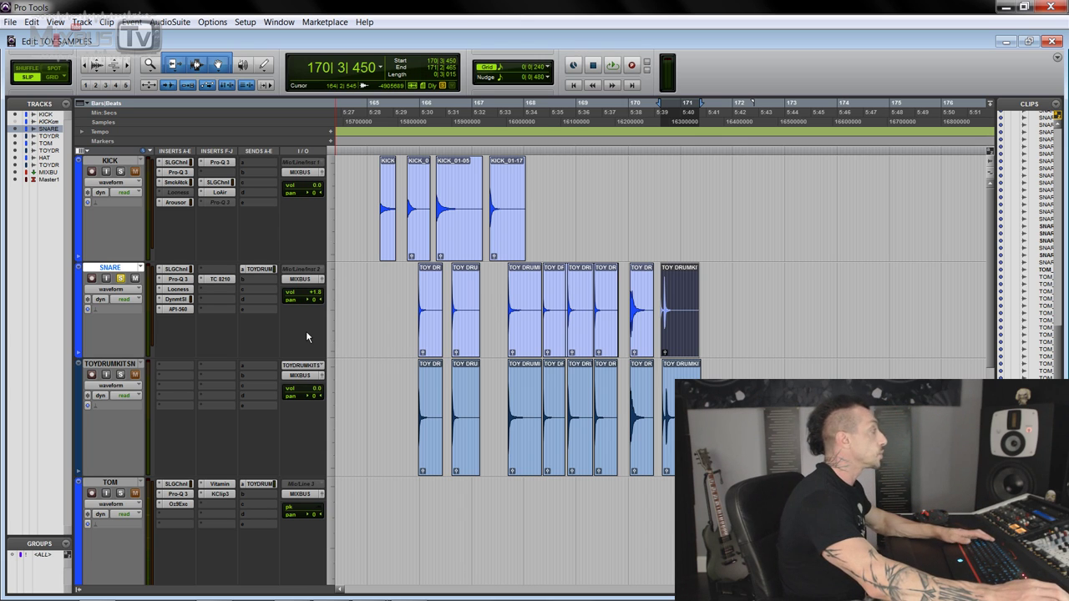
Audition the snare while varying the TC 8210 DIFFUSE amount, settling on 40%
left_click(224, 279)
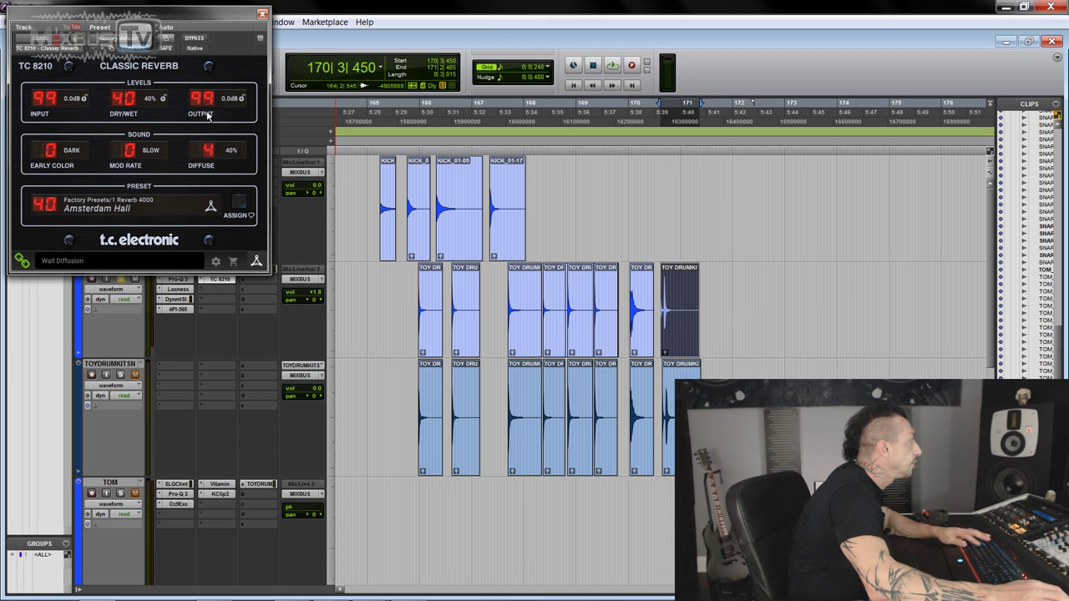
key("space")
scroll(208, 150, "up", 3)
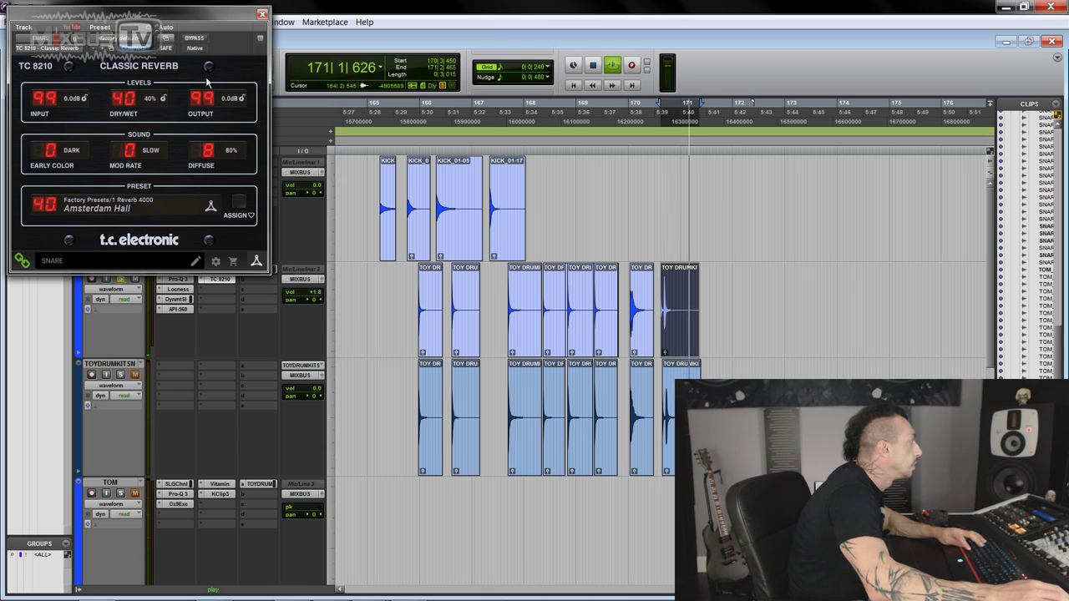
key("space")
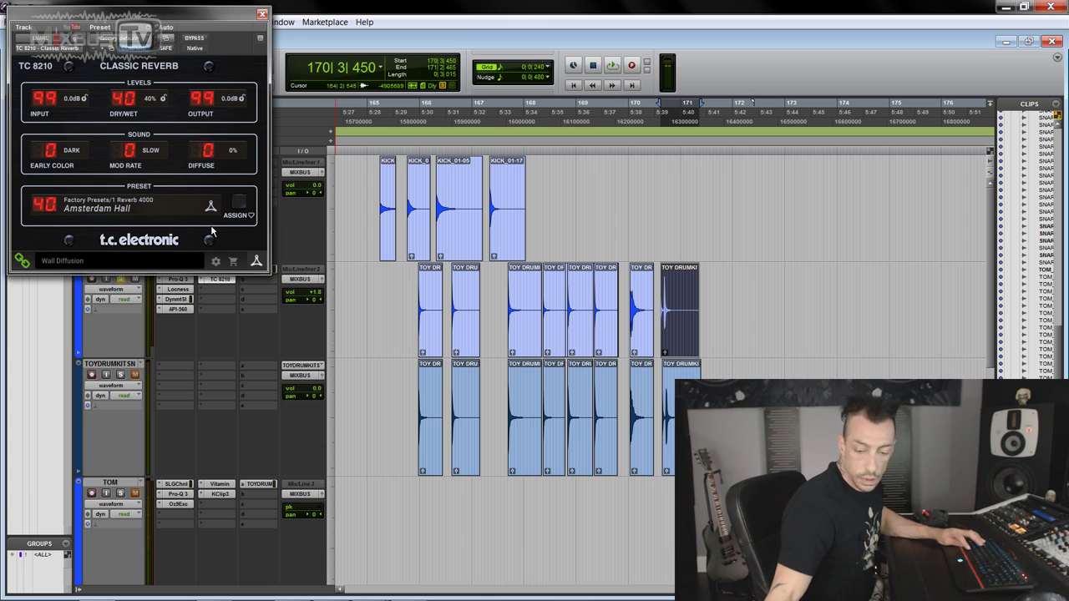
key("space")
key("space")
scroll(210, 150, "up", 1)
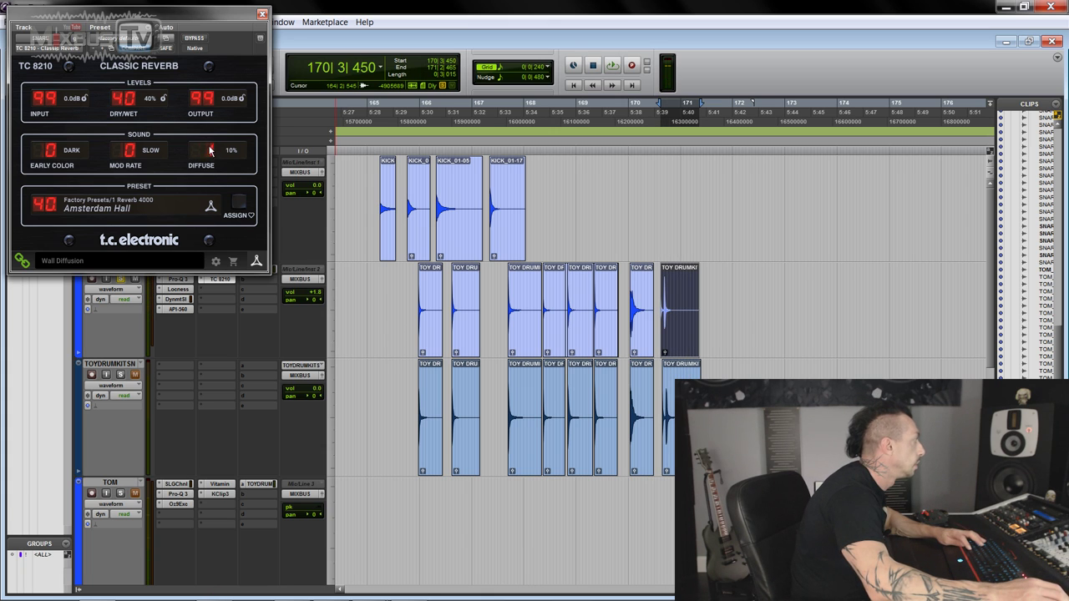
key("space")
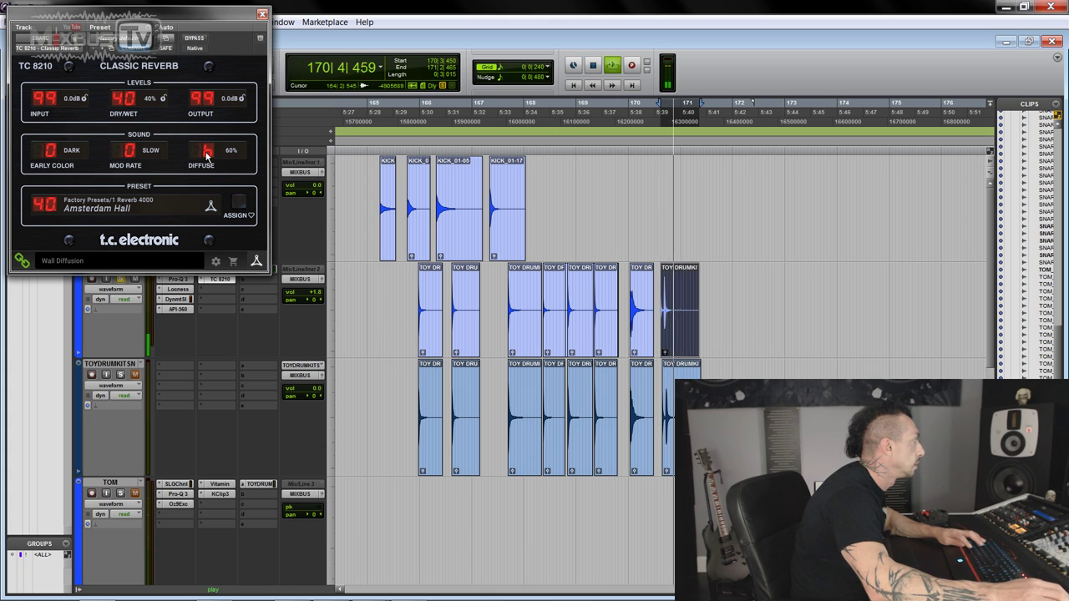
scroll(207, 153, "down", 1)
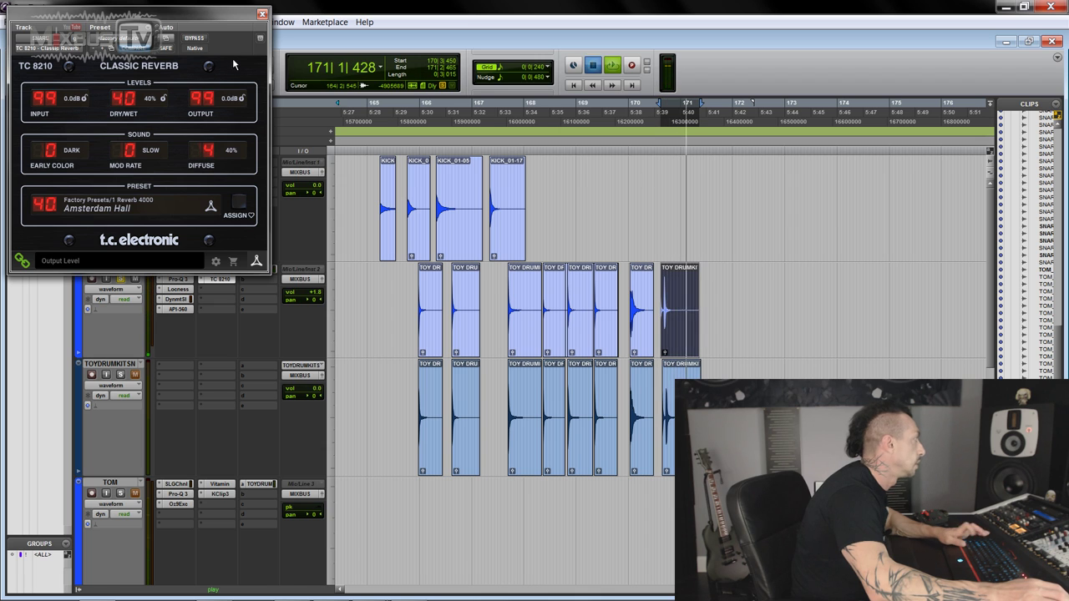
key("space")
left_click(261, 14)
left_click(427, 342)
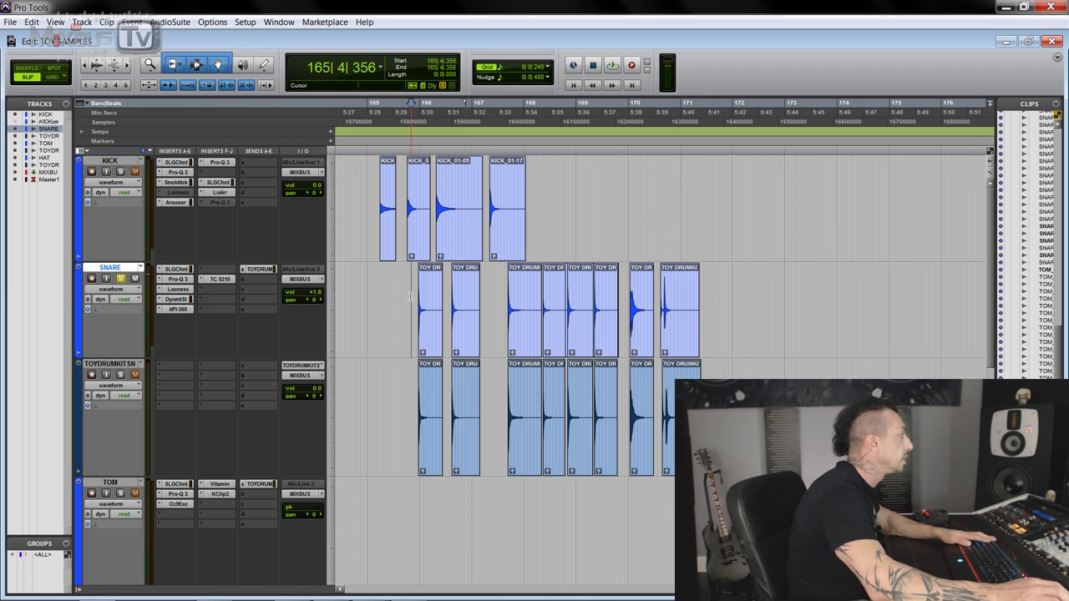
key("ctrl+]")
key("space")
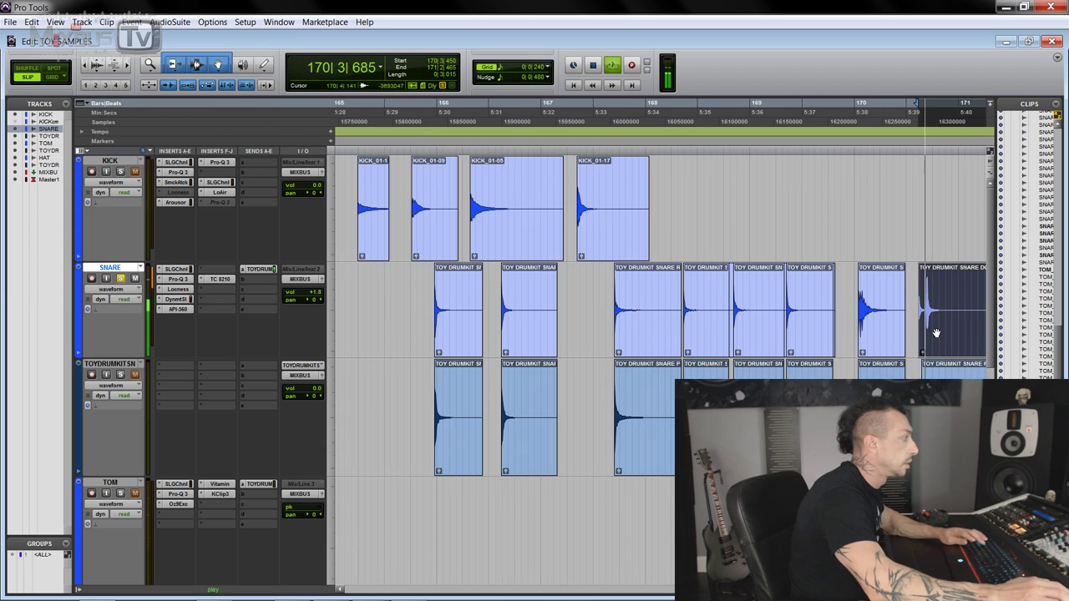
key("space")
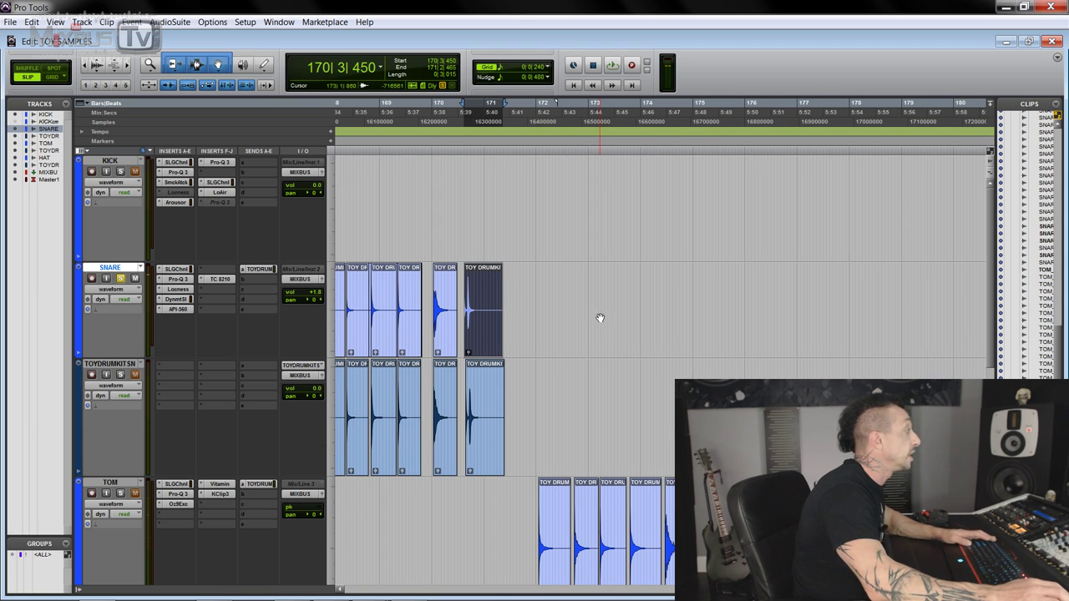
scroll(578, 334, "left", 2)
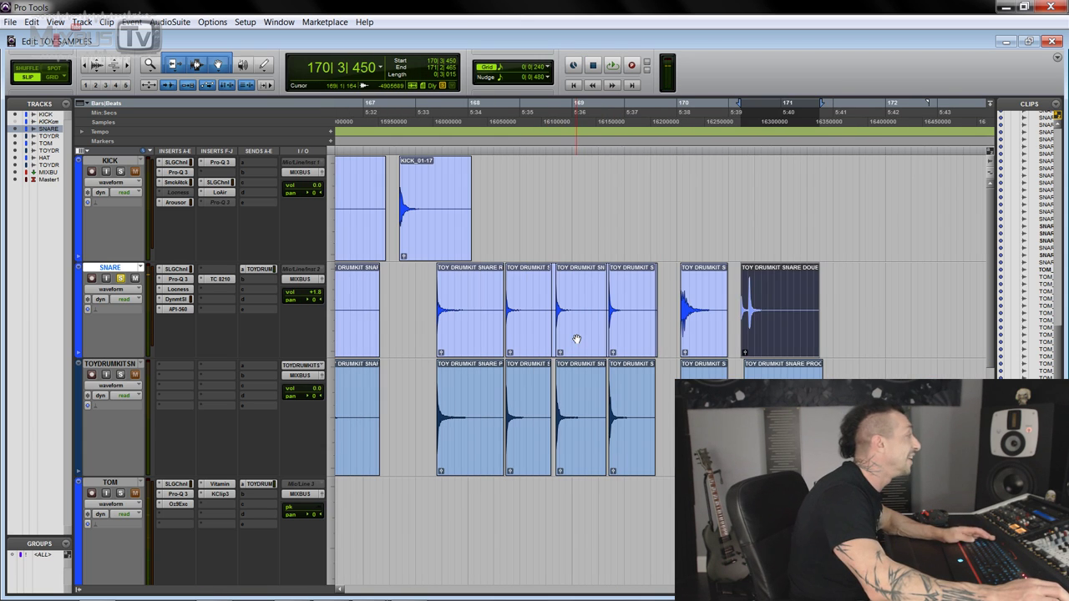
left_click(433, 299)
left_click(226, 279)
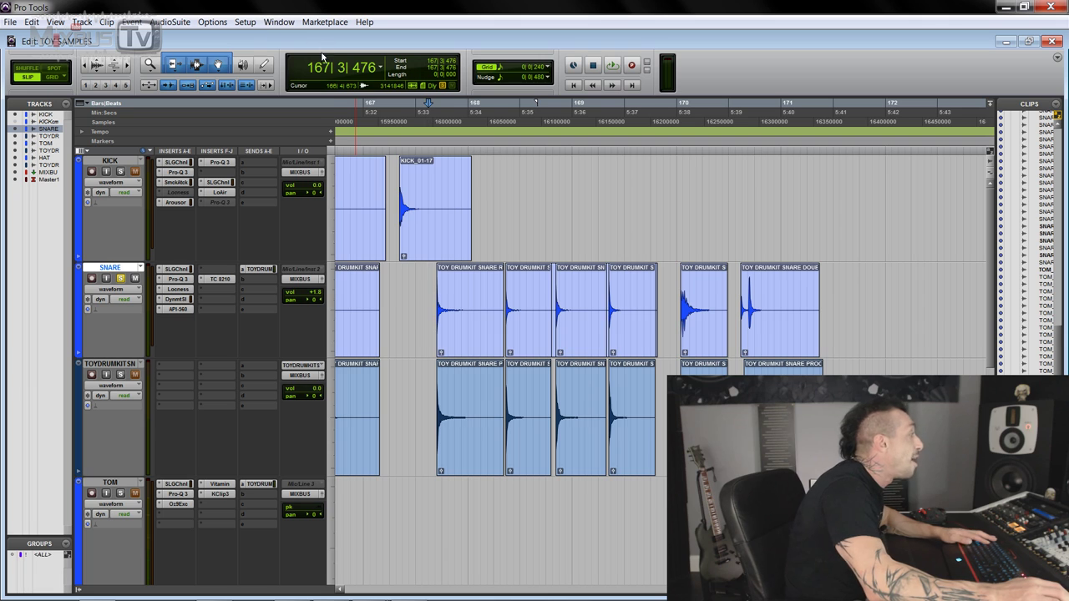
Select the SNARE clips from the first through the last snare hit
key("r")
left_click(438, 293)
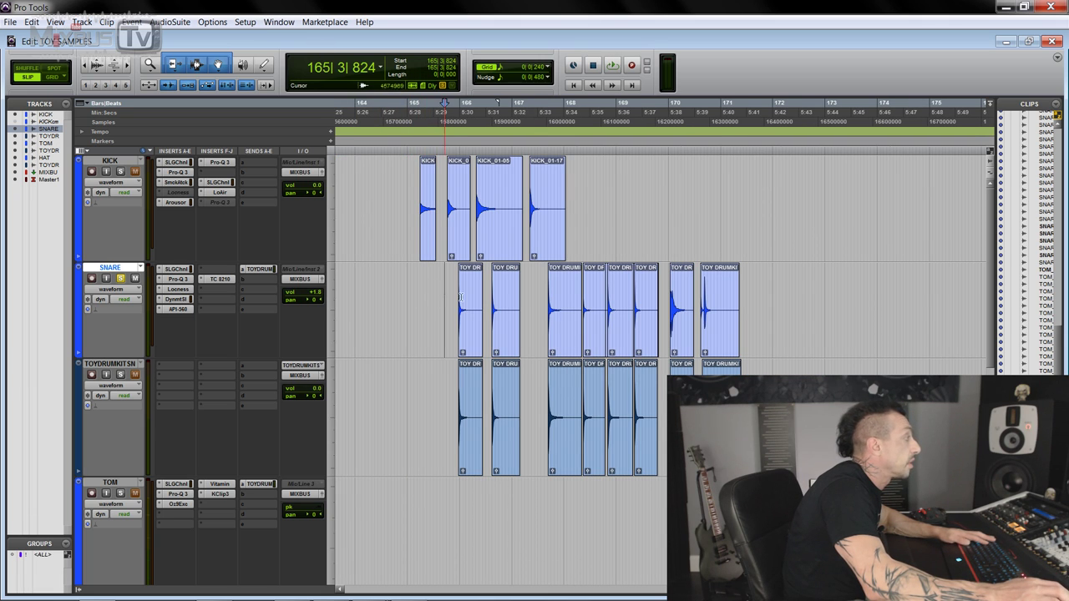
key("t")
scroll(555, 334, "right", 3)
left_click(619, 341)
key("r")
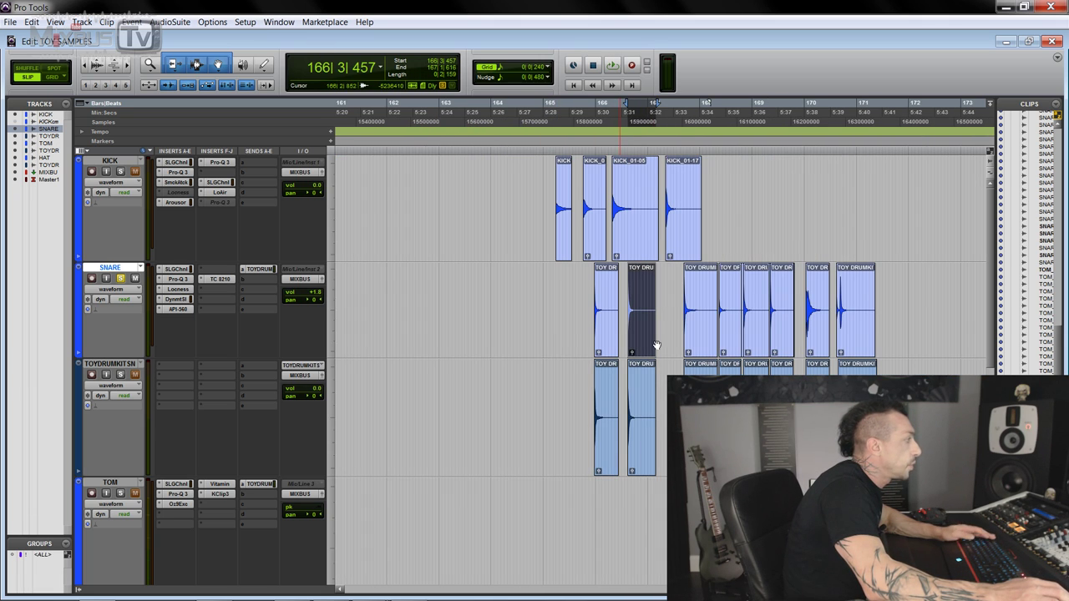
left_click(848, 345, "shift")
key("r")
key("t")
key("ctrl+shift+e")
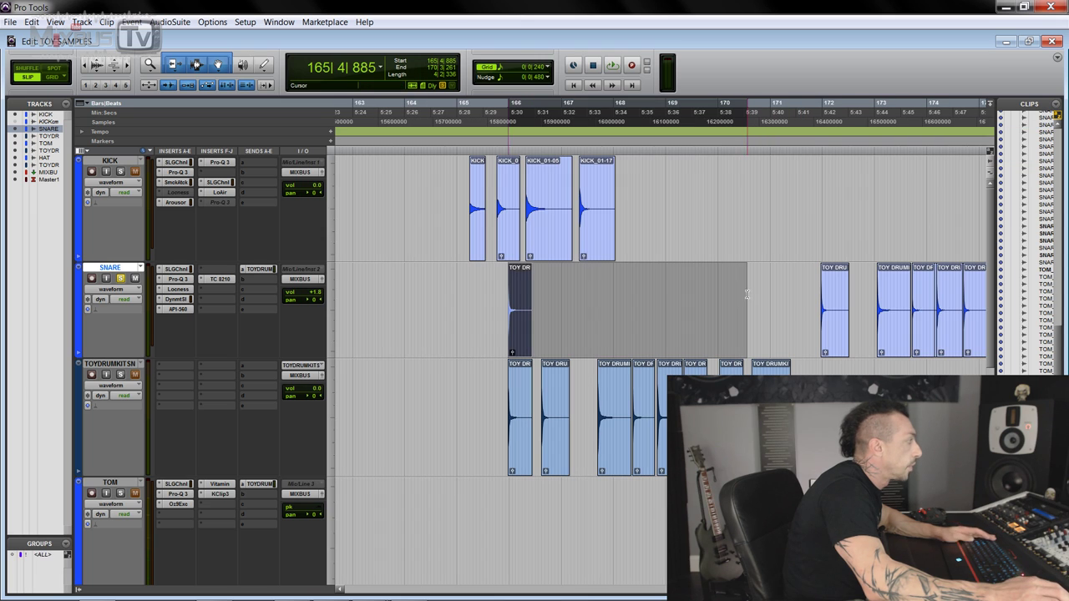
key("t")
key("t")
Clear old prints and record the reverberated snare onto TOYDRUMKITSN through about bar 171
left_click(410, 344)
key("r")
key("r")
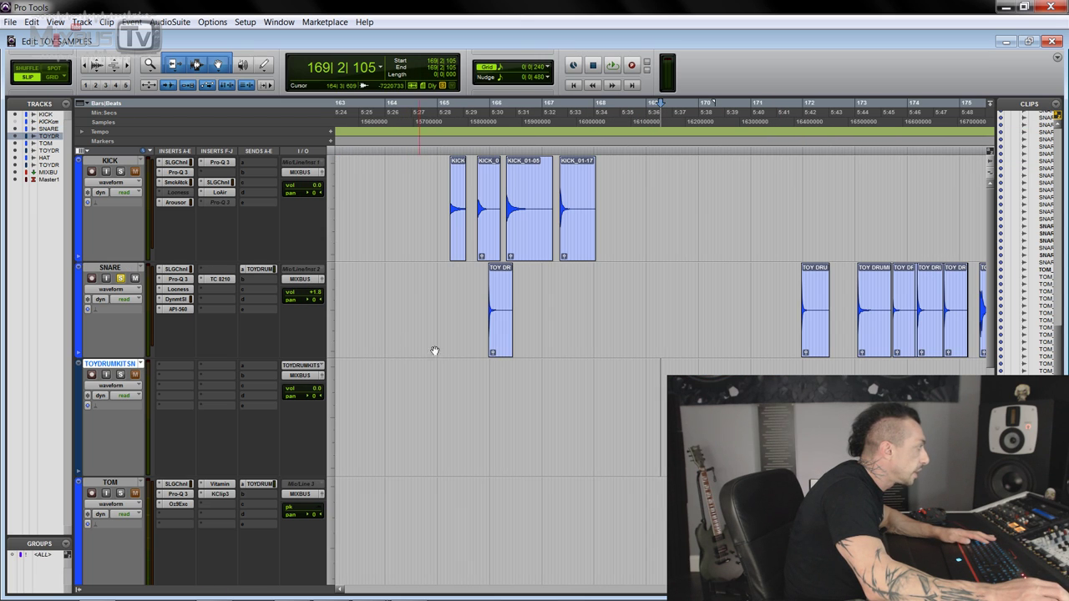
left_click(499, 345)
left_click(778, 295, "shift")
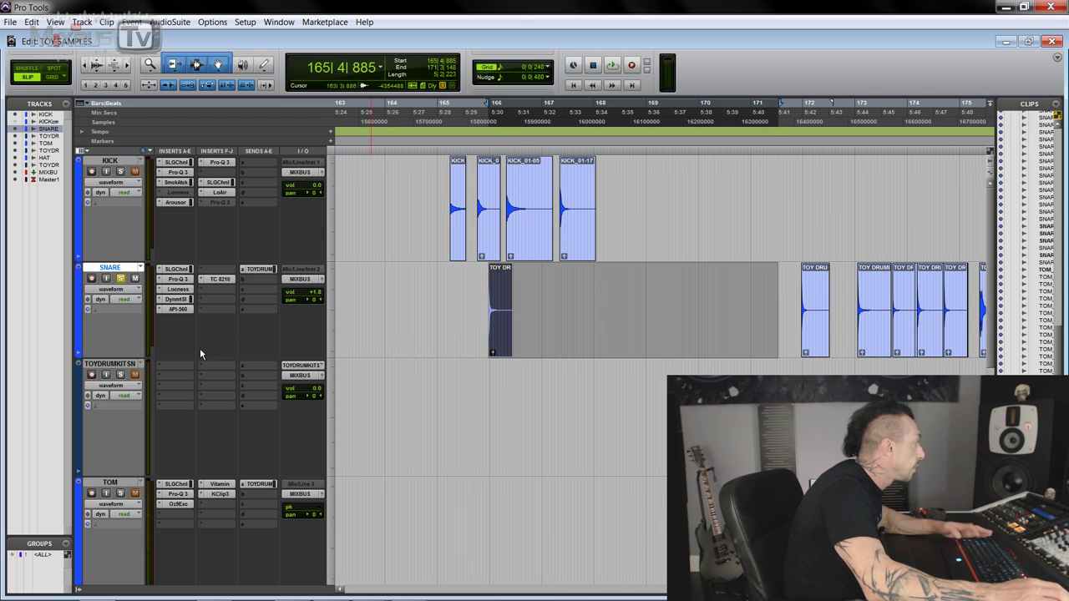
key("ctrl+space")
key("space")
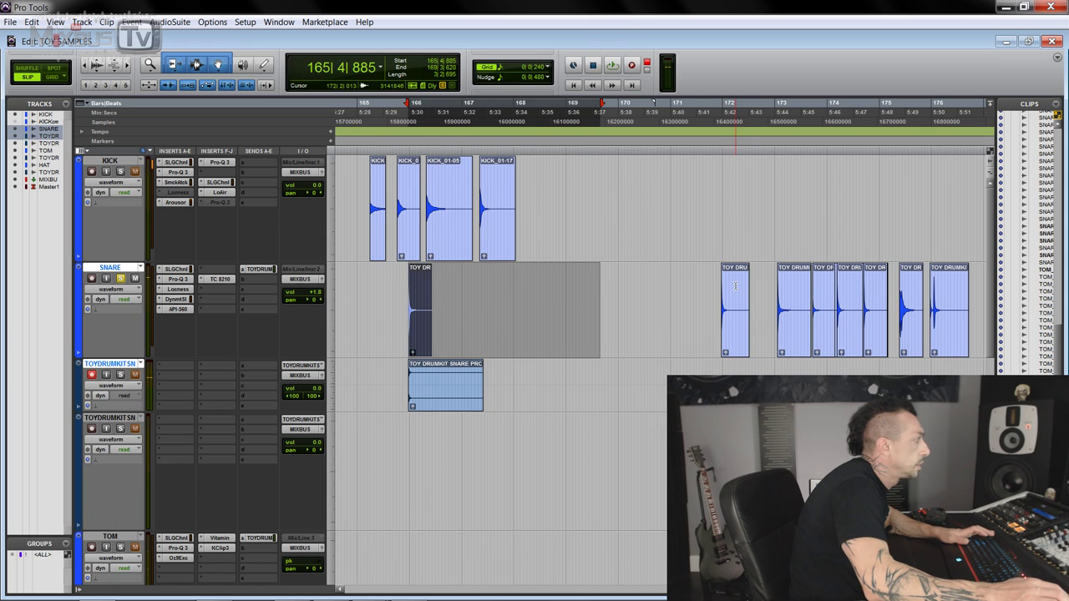
Move the next snare clip to bar 167.5 and duplicate the clips through bar 170.5
left_click_drag(740, 334, 512, 345)
left_click(647, 289, "shift")
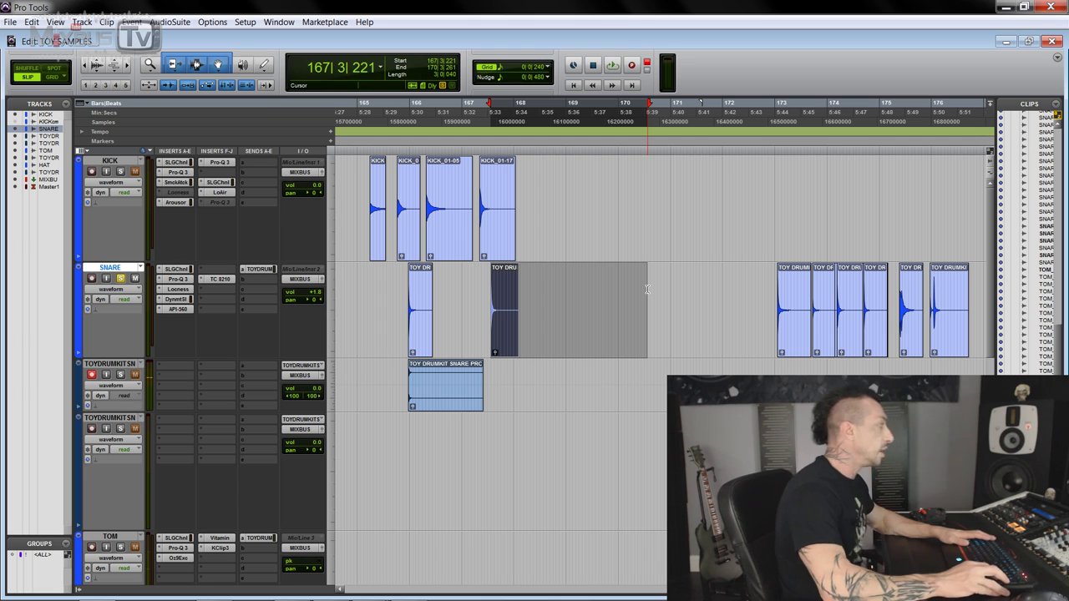
key("ctrl+d")
key("ctrl+d")
key("ctrl+d")
key("ctrl+d")
key("ctrl+d")
key("ctrl+d")
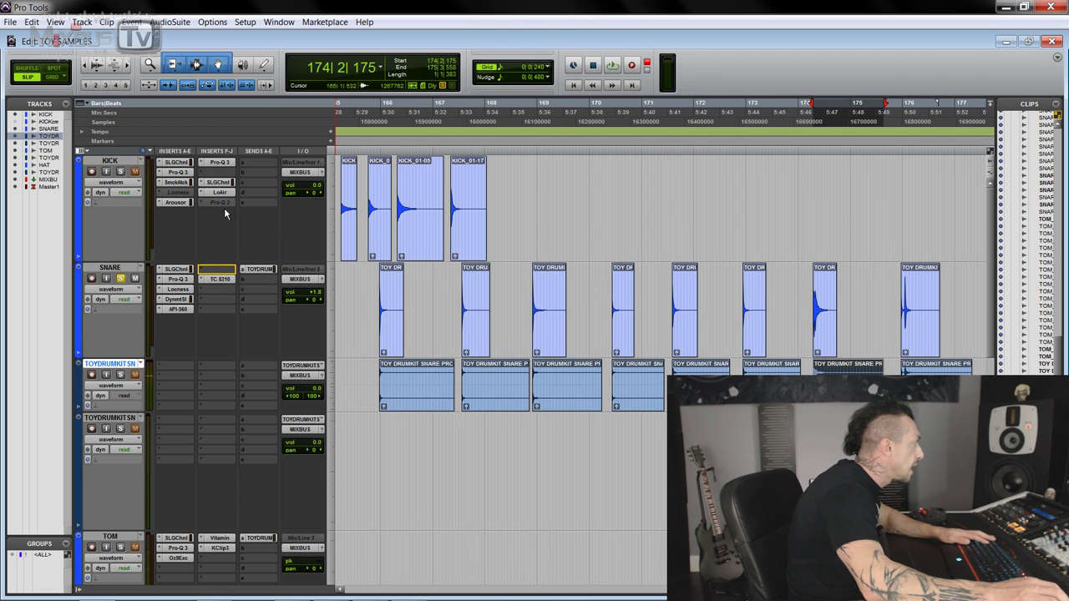
Move the TC 8210 reverb from SNARE to KICK, solo KICK and audition the second and fourth kick clips
left_click_drag(224, 208, 224, 208)
key("shift+s")
key("space")
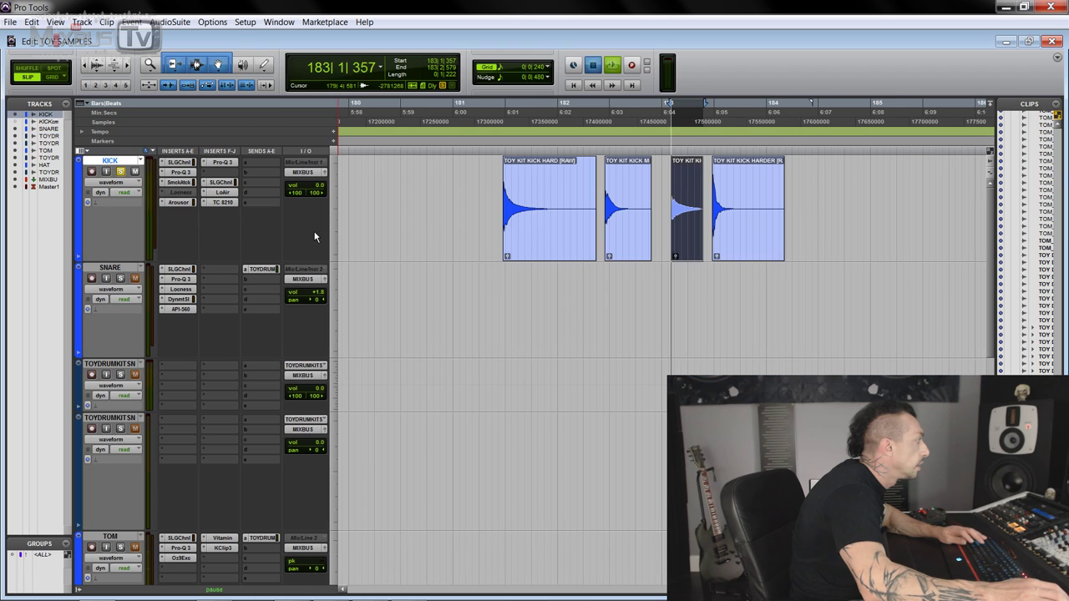
left_click(621, 252)
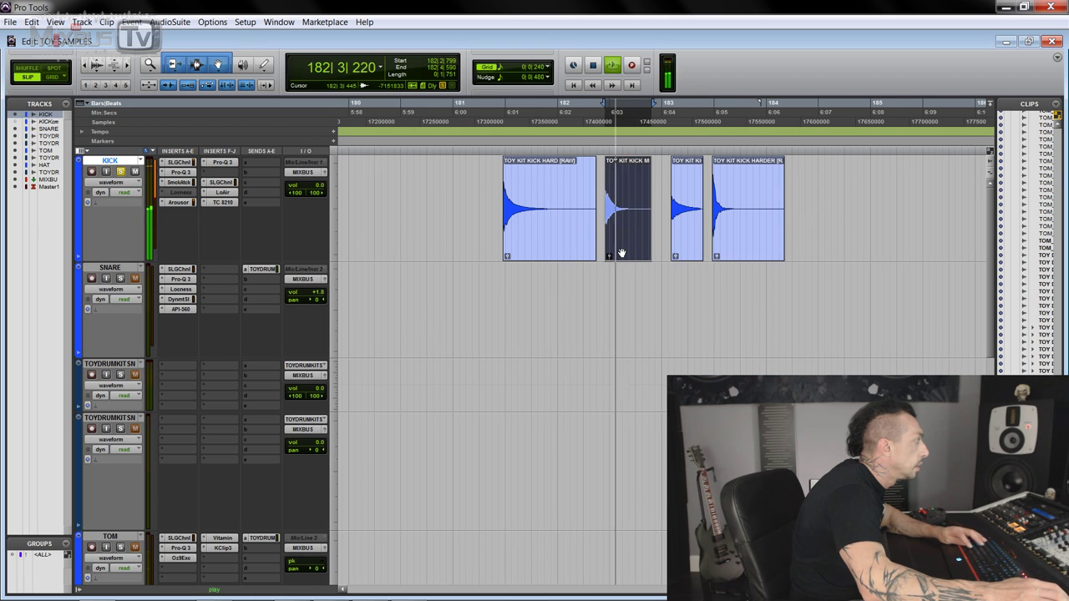
left_click(739, 242)
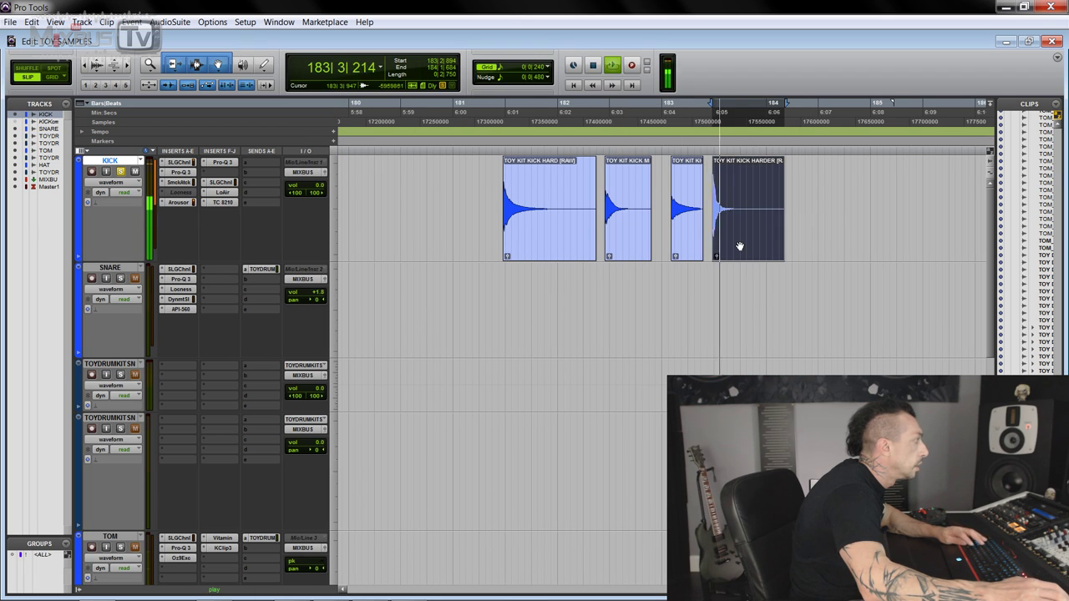
Raise the kick reverb's DRY/WET mix to 25 while listening to playback
left_click(222, 203)
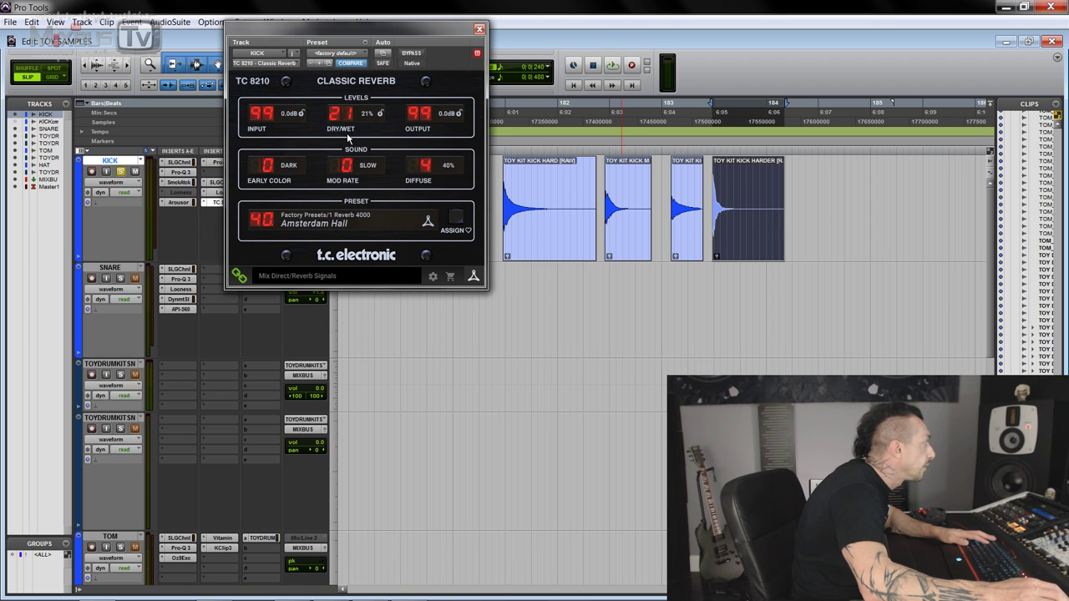
key("space")
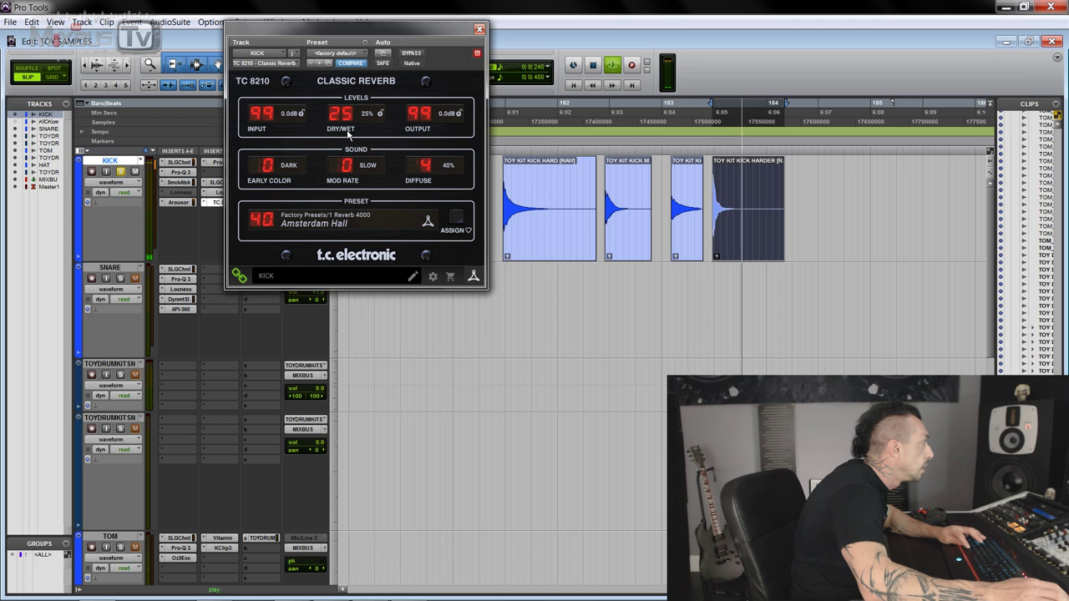
left_click_drag(349, 133, 350, 119)
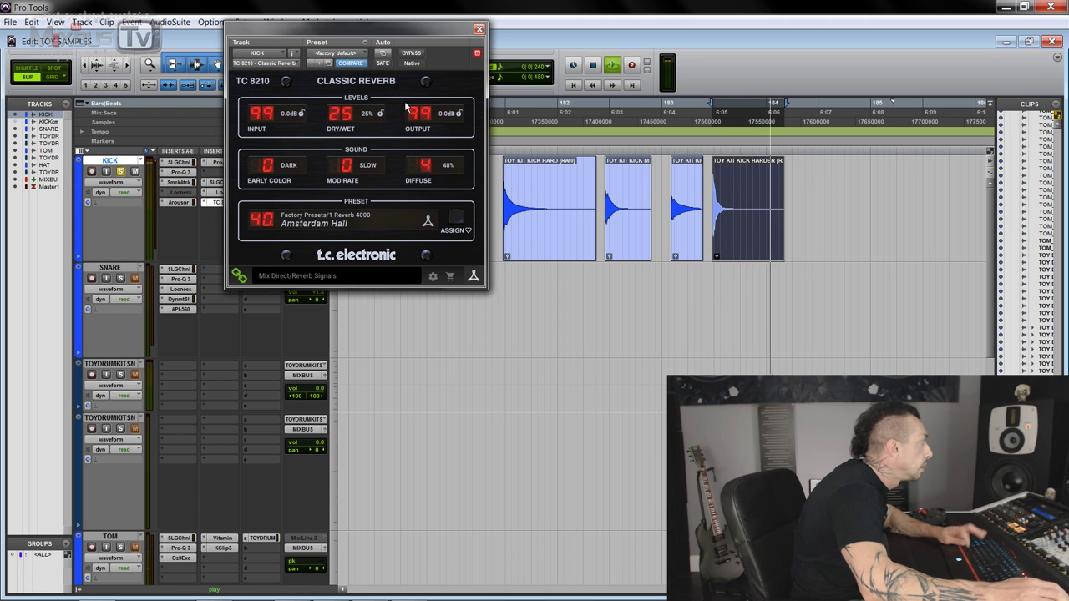
key("space")
left_click(479, 29)
Audition the tom range and select the last tom hit with its reverb tail
scroll(666, 217, "down", 1)
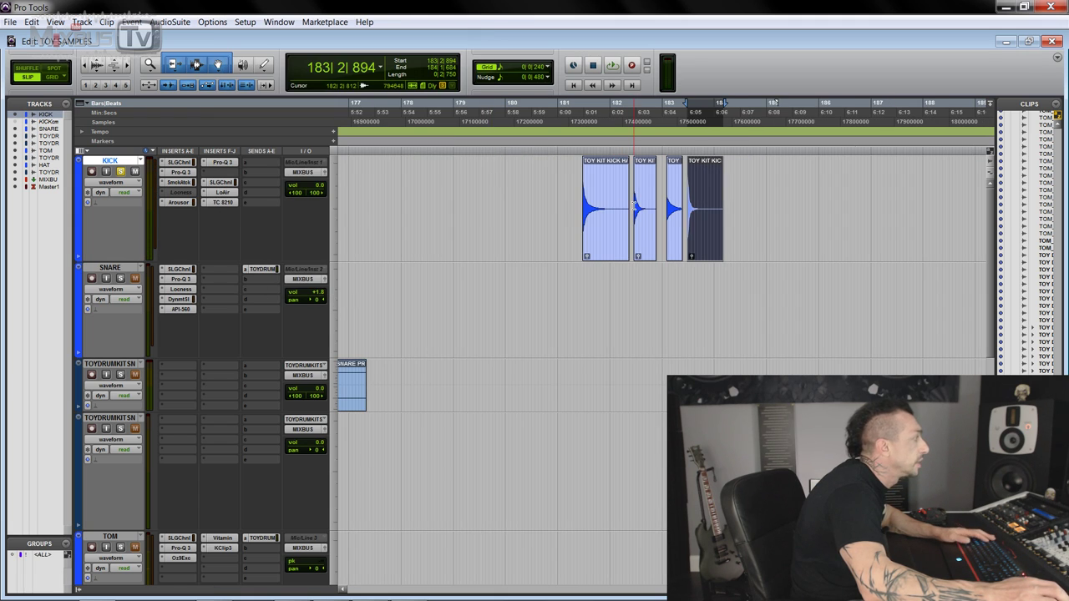
scroll(672, 218, "up", 1)
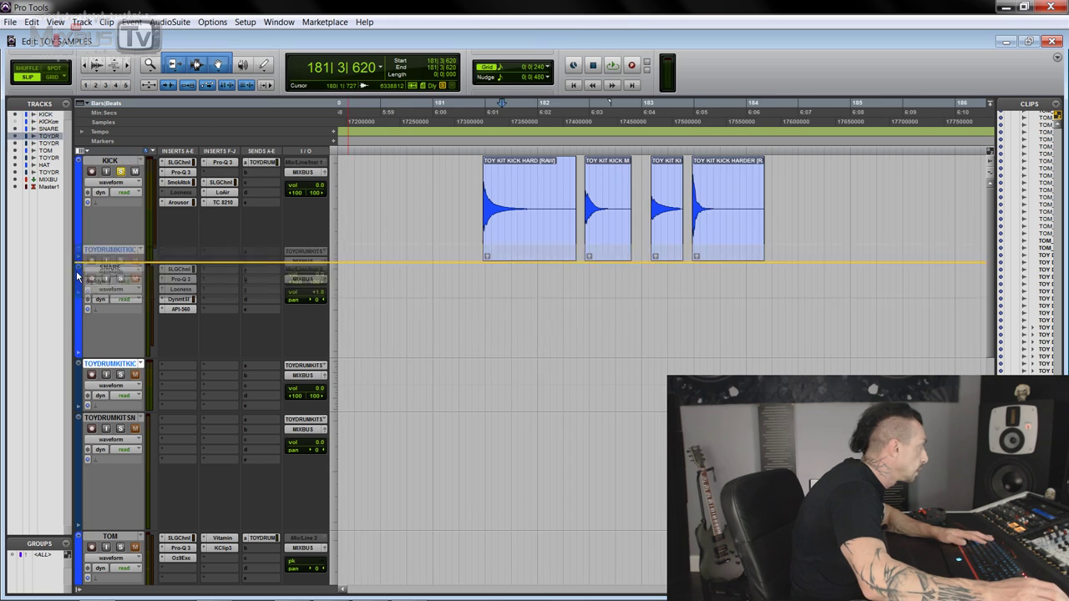
scroll(218, 208, "down", 5)
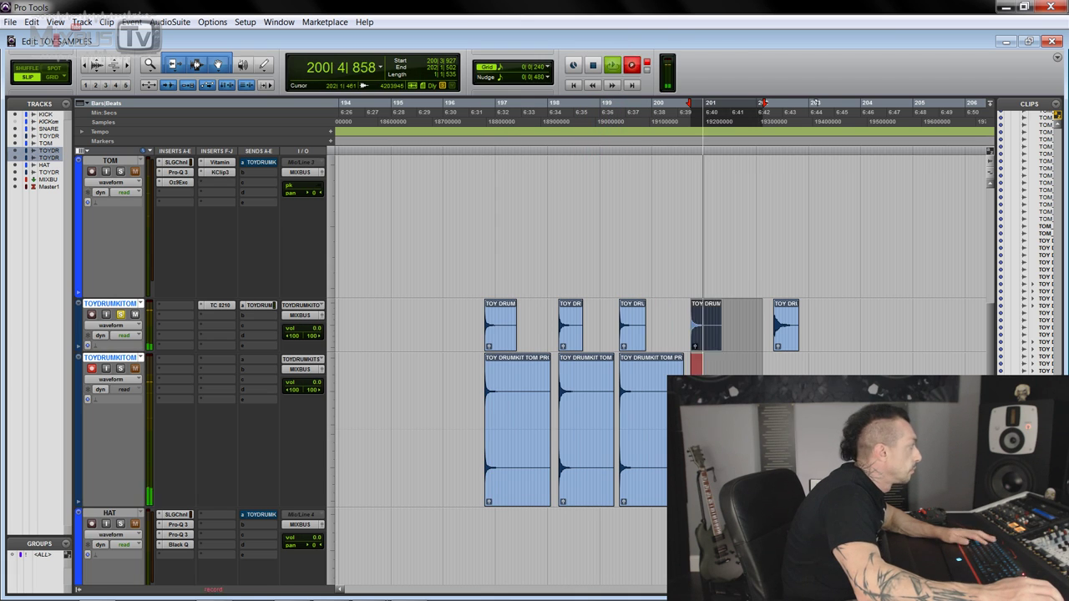
key("space")
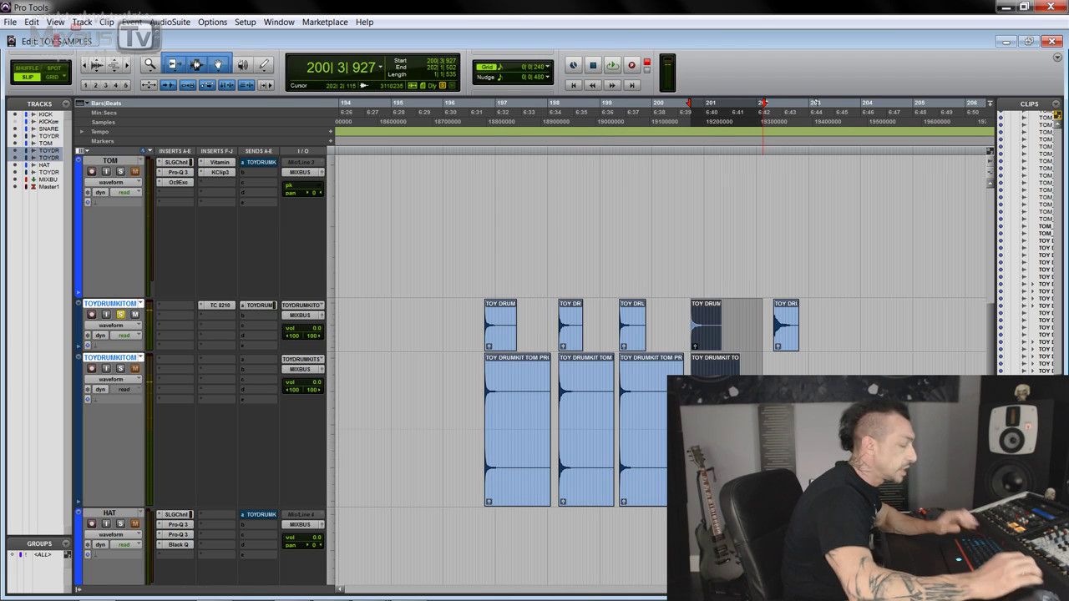
key("space")
key("space")
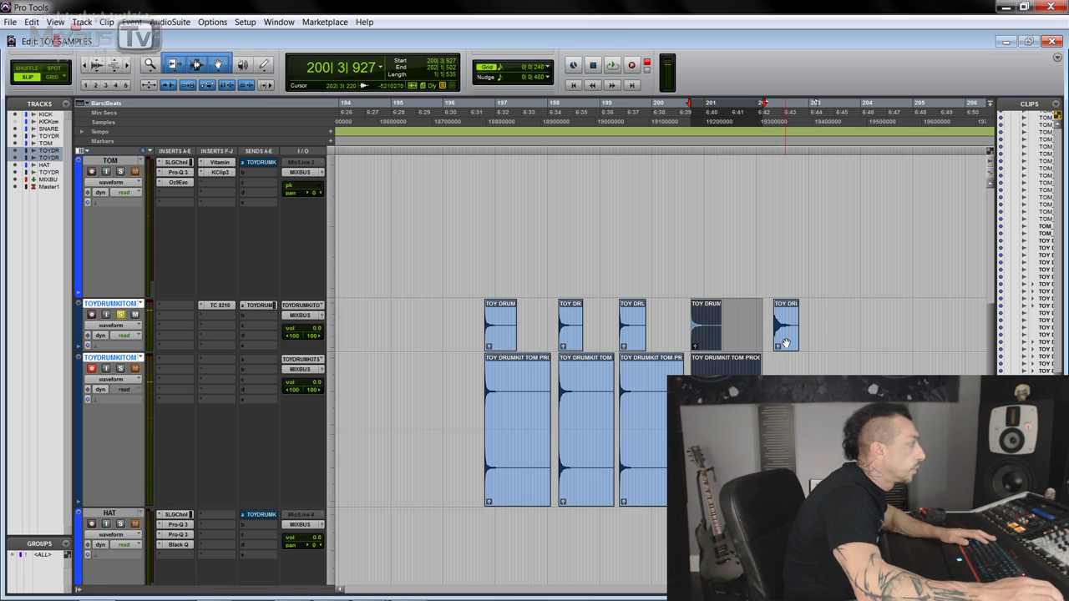
left_click(785, 347)
key("ctrl+space")
key("space")
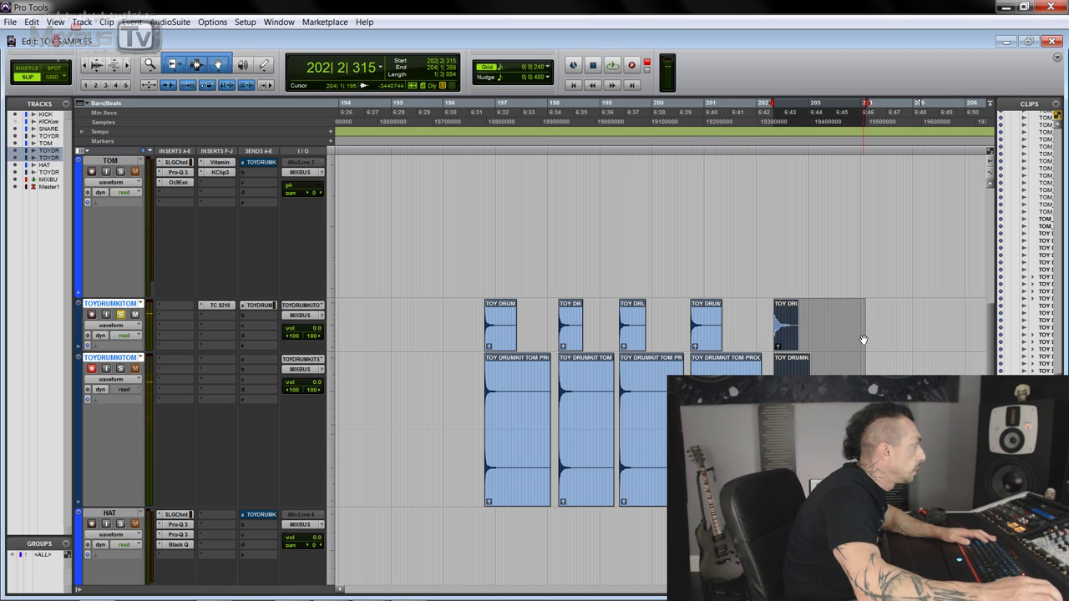
Record the last reverberated tom hit onto TOYDRUMKITTOM and zoom out to check the prints
key("ctrl+bracketright")
left_click(660, 373)
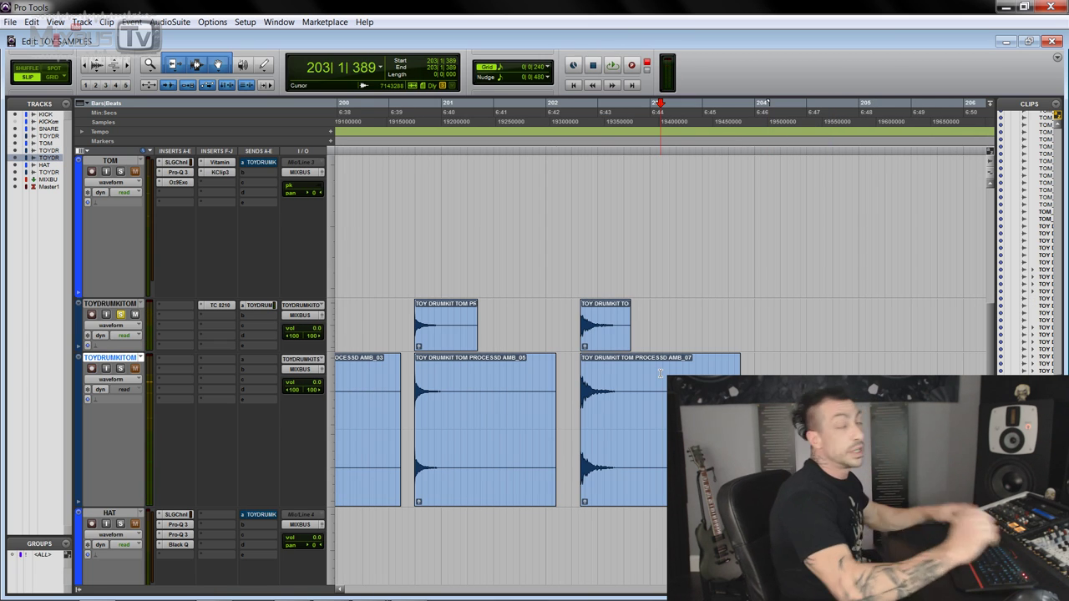
key("ctrl+bracketleft")
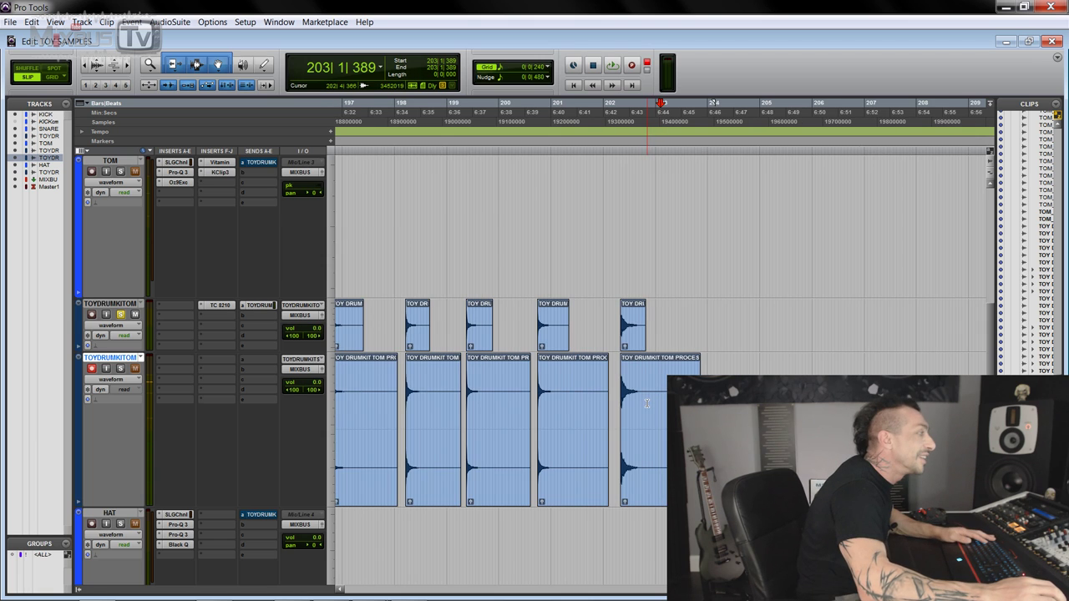
key("ctrl+bracketleft")
key("ctrl+bracketright")
scroll(618, 413, "left", 3)
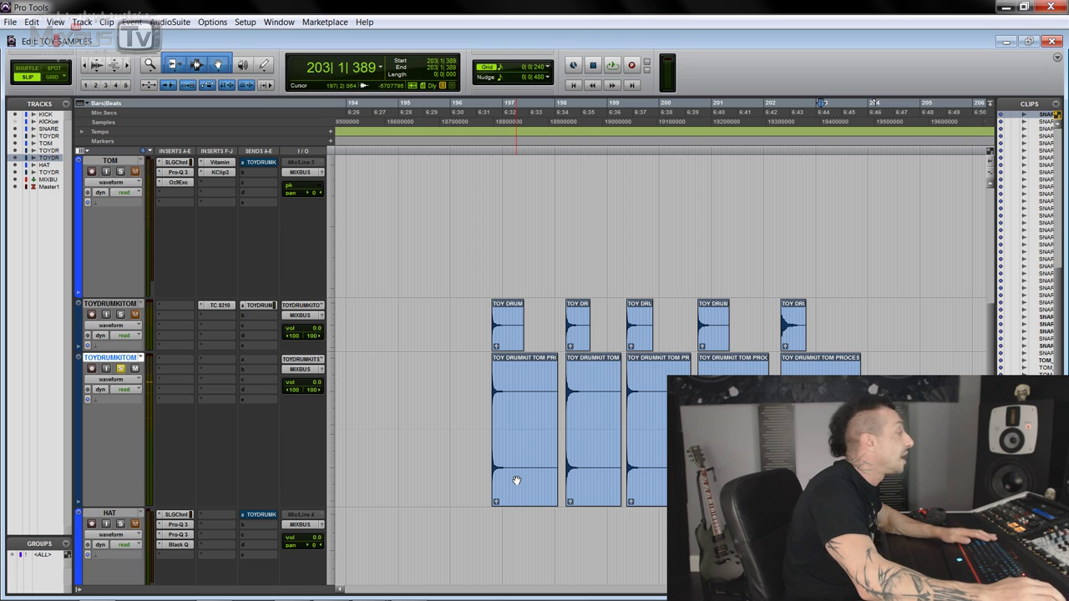
Stop the cymbal print pass and check the TC 8210 at 42% dry/wet on TOYDRUMKITCYMB
double_click(516, 480)
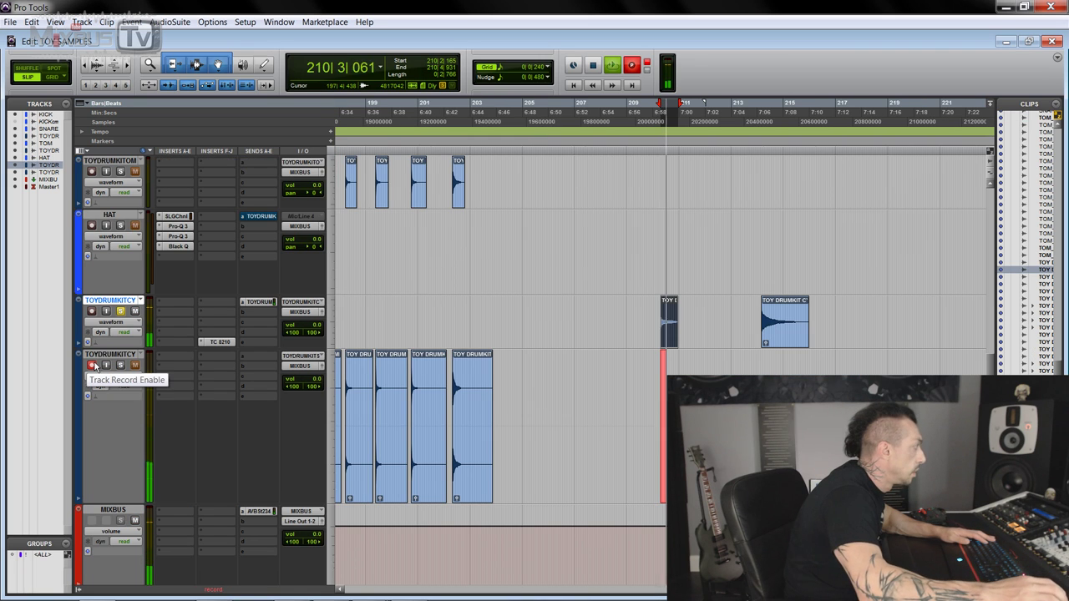
key("space")
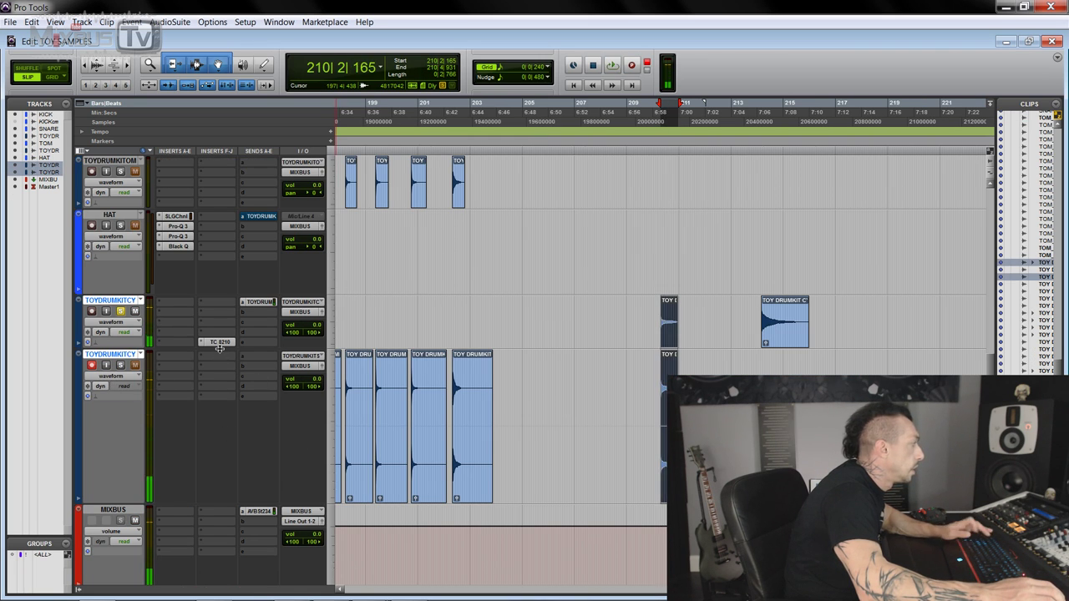
left_click(220, 342)
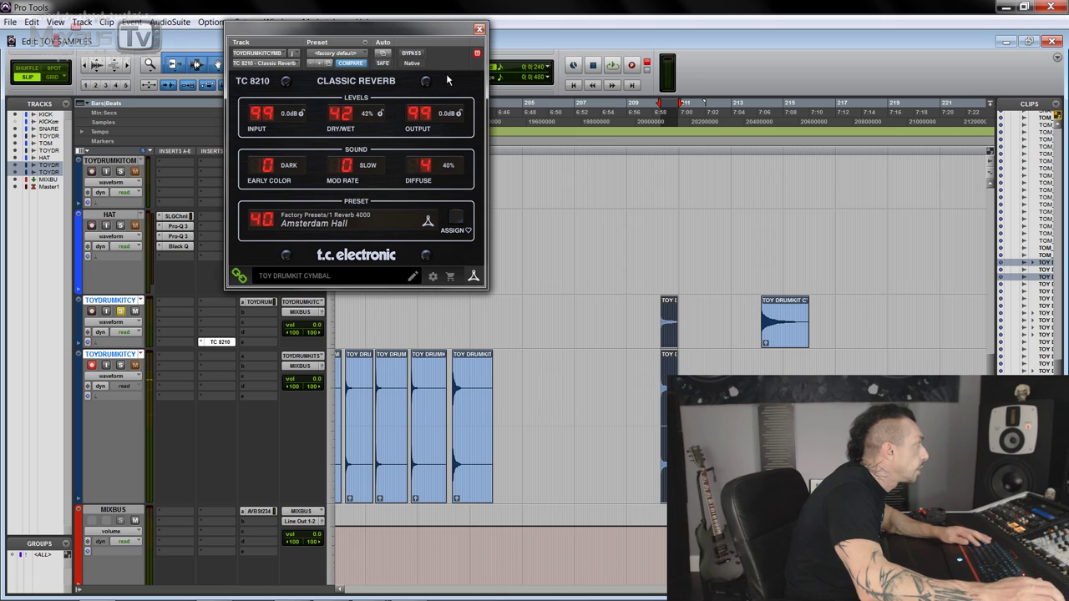
left_click(480, 29)
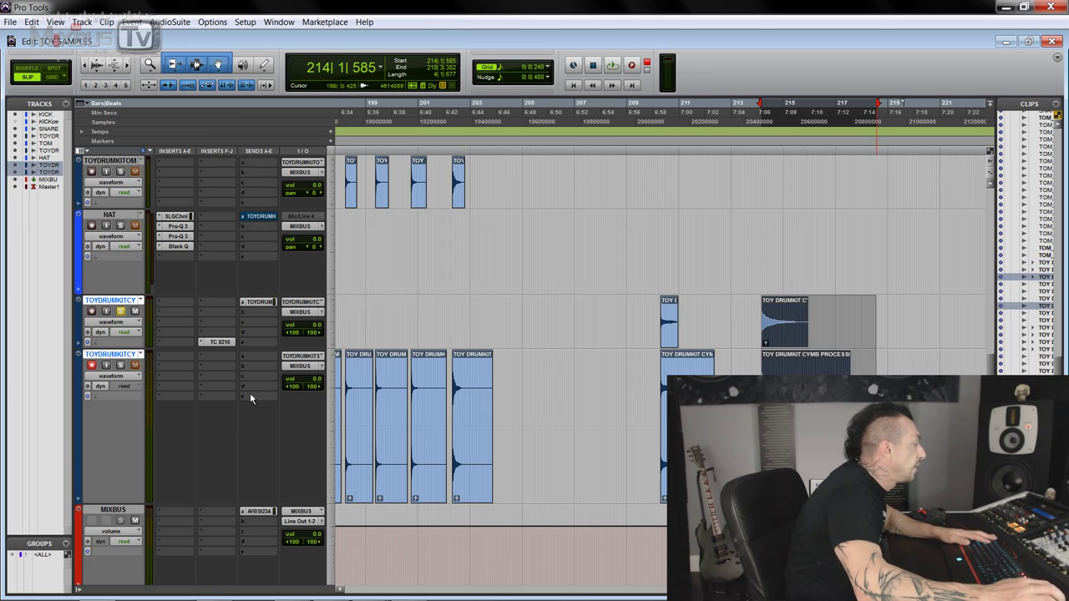